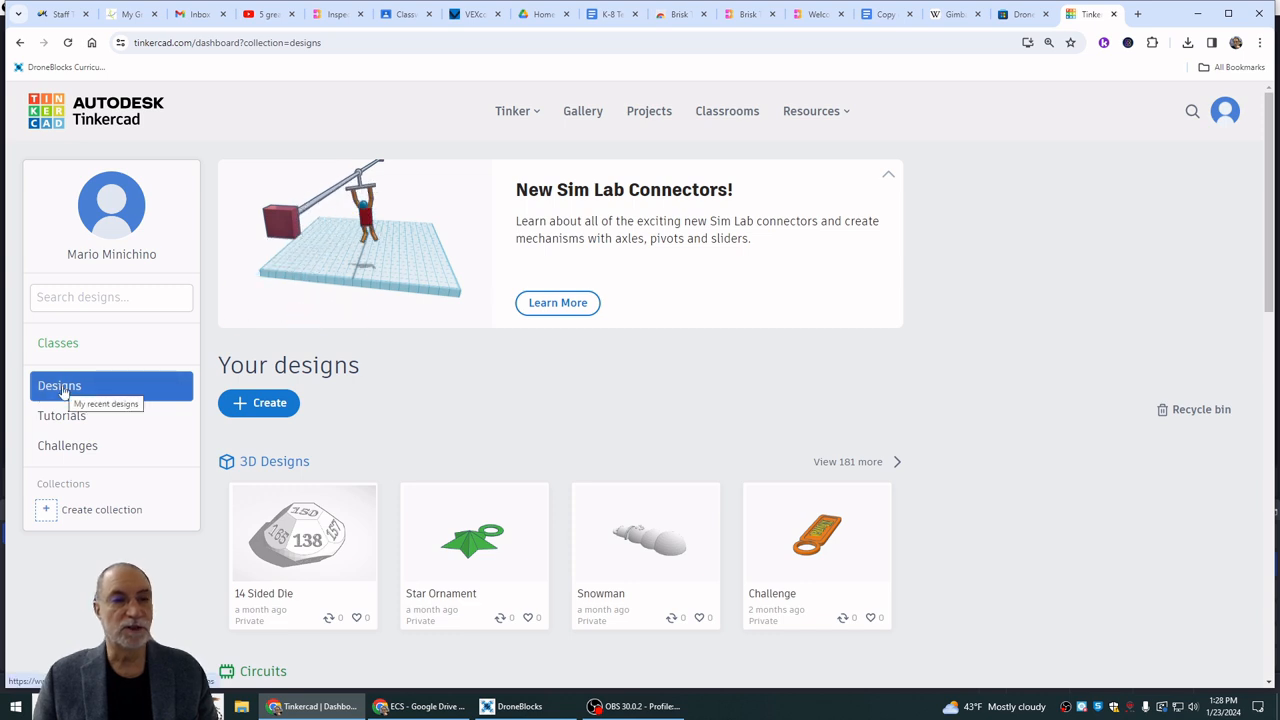
Create a new 3D design and place a Dice from the Basic Shapes near the middle of the workplane.
{"action": "left_click", "coordinate": [262, 405]}
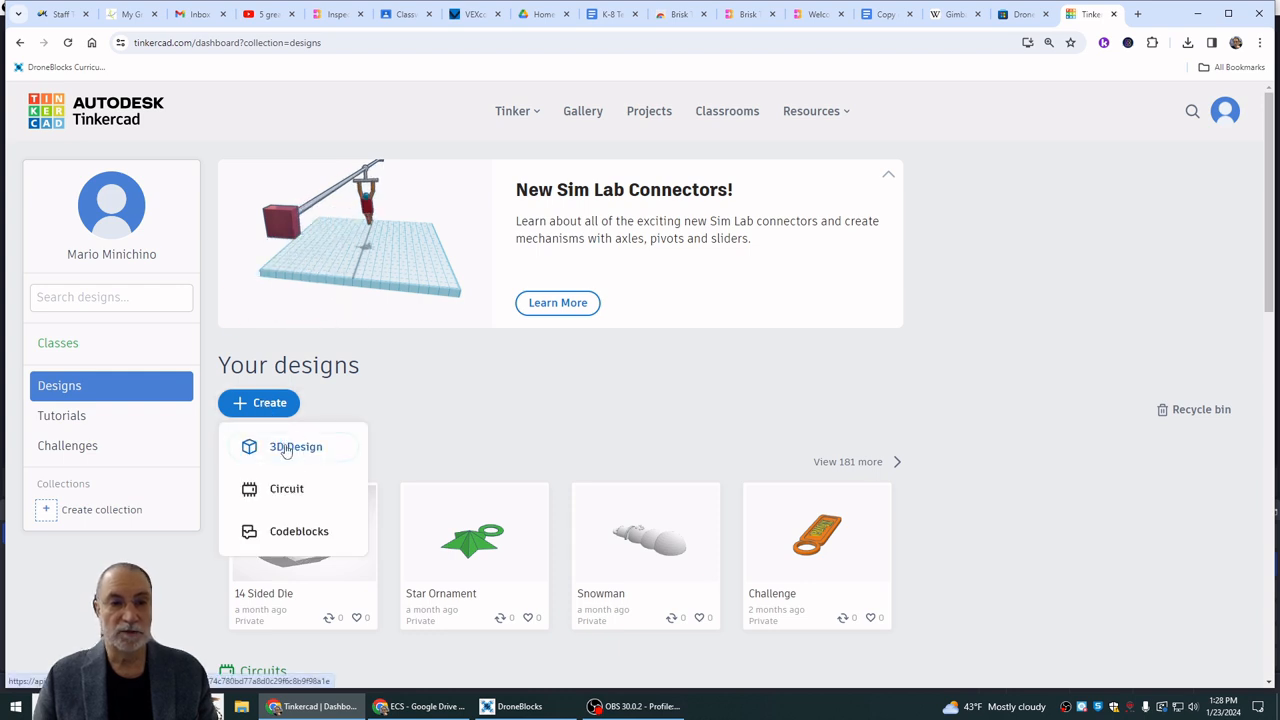
{"action": "left_click", "coordinate": [287, 449]}
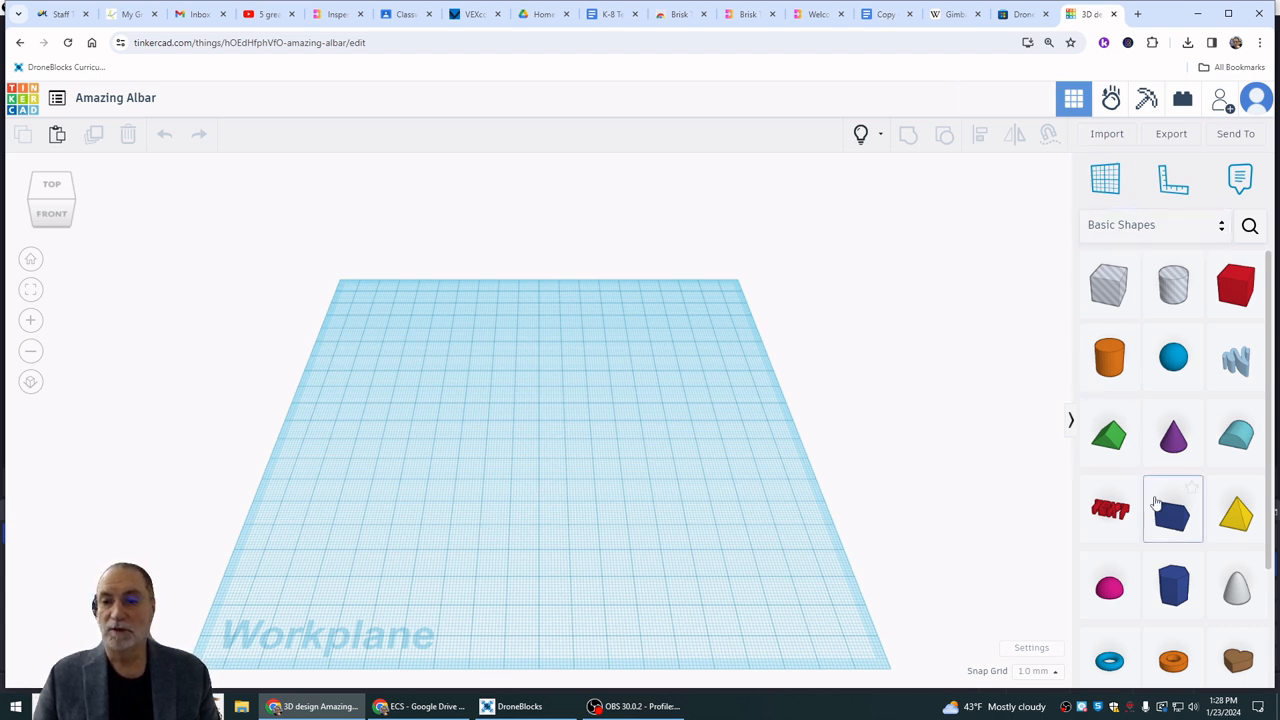
{"action": "scroll", "coordinate": [1160, 508], "scroll_direction": "down", "scroll_amount": 2}
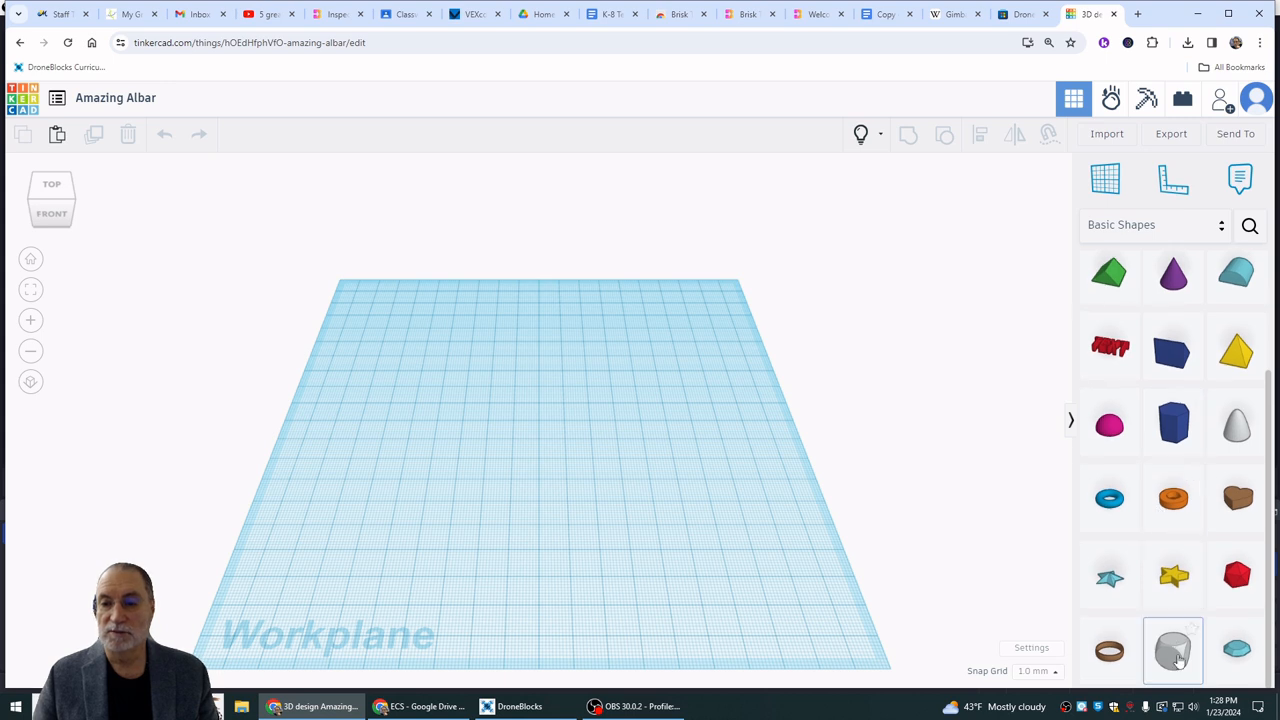
{"action": "scroll", "coordinate": [1180, 630], "scroll_direction": "up", "scroll_amount": 3}
{"action": "scroll", "coordinate": [1178, 640], "scroll_direction": "down", "scroll_amount": 3}
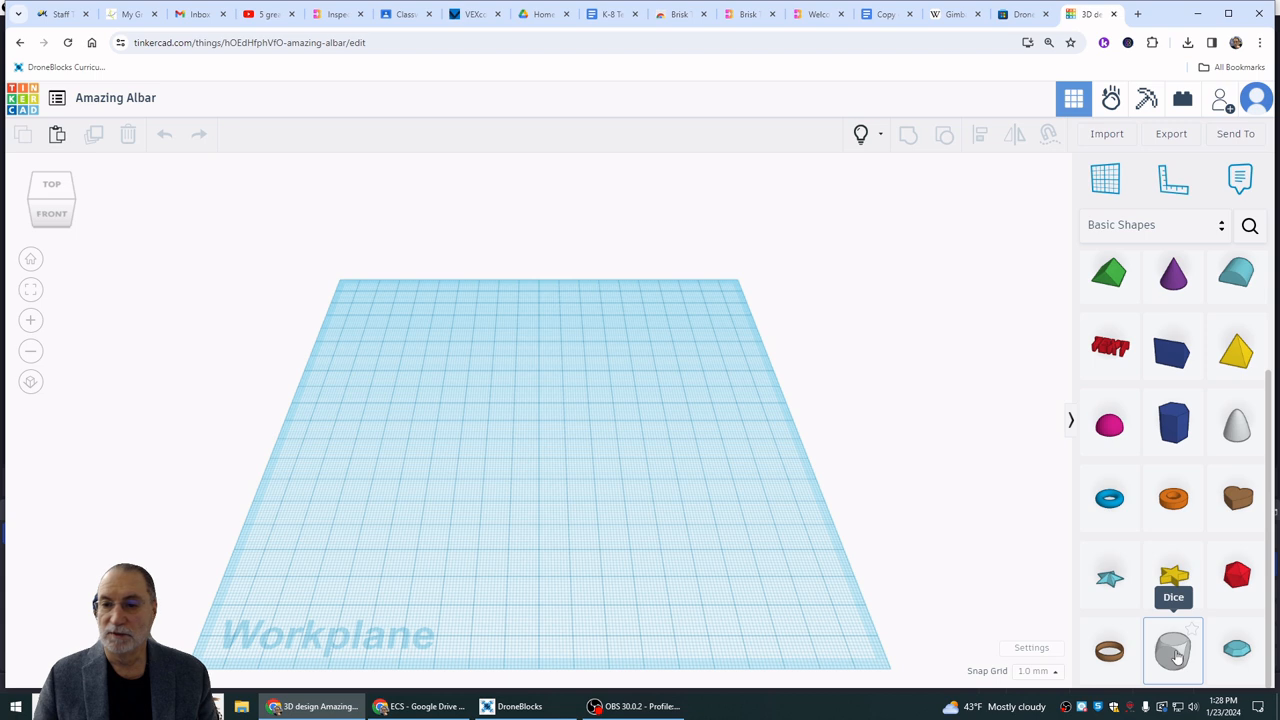
{"action": "mouse_move", "coordinate": [1177, 652]}
{"action": "left_mouse_down"}
{"action": "mouse_move", "coordinate": [1076, 570]}
{"action": "mouse_move", "coordinate": [766, 466]}
{"action": "mouse_move", "coordinate": [565, 405]}
{"action": "mouse_move", "coordinate": [525, 415]}
{"action": "mouse_move", "coordinate": [540, 445]}
{"action": "left_mouse_up"}
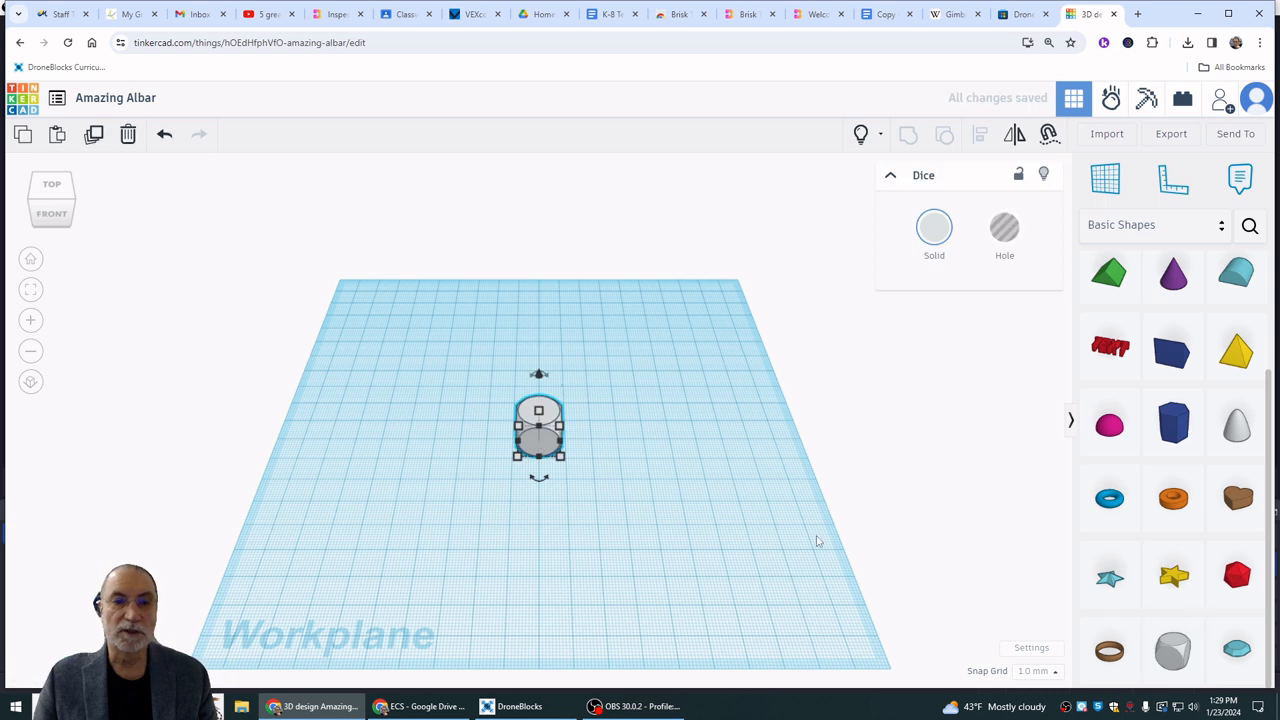
Examine the dice from different distances and angles, including the home view and a view fitted to the selected shape.
{"action": "mouse_move", "coordinate": [671, 451]}
{"action": "right_mouse_down"}
{"action": "mouse_move", "coordinate": [648, 413]}
{"action": "mouse_move", "coordinate": [674, 443]}
{"action": "right_mouse_up"}
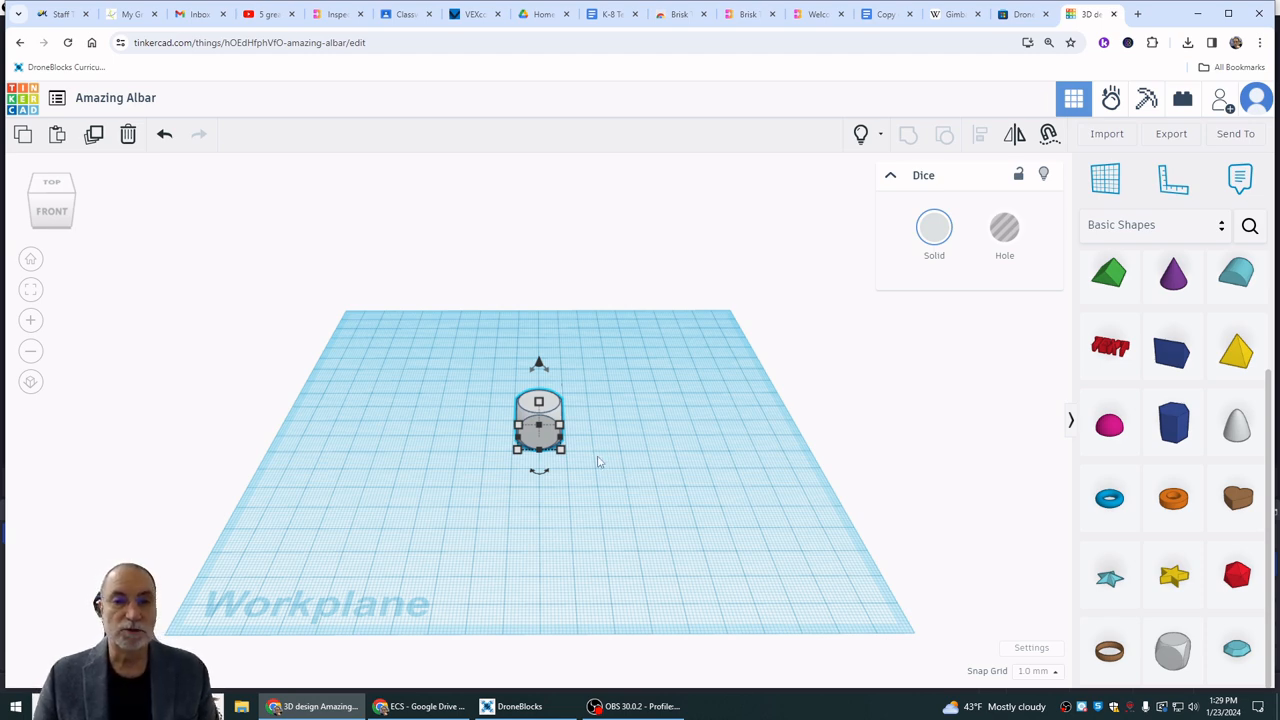
{"action": "scroll", "coordinate": [598, 462], "scroll_direction": "up", "scroll_amount": 5}
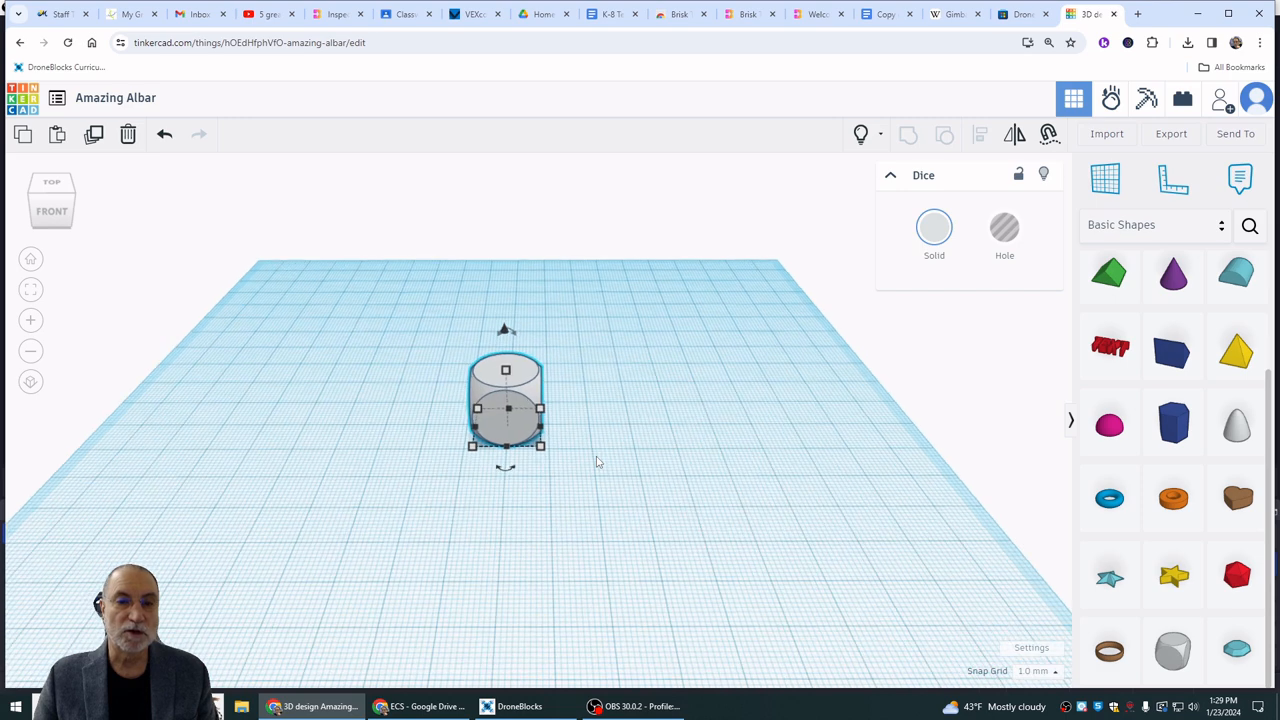
{"action": "scroll", "coordinate": [597, 460], "scroll_direction": "up", "scroll_amount": 3}
{"action": "scroll", "coordinate": [592, 455], "scroll_direction": "down", "scroll_amount": 2}
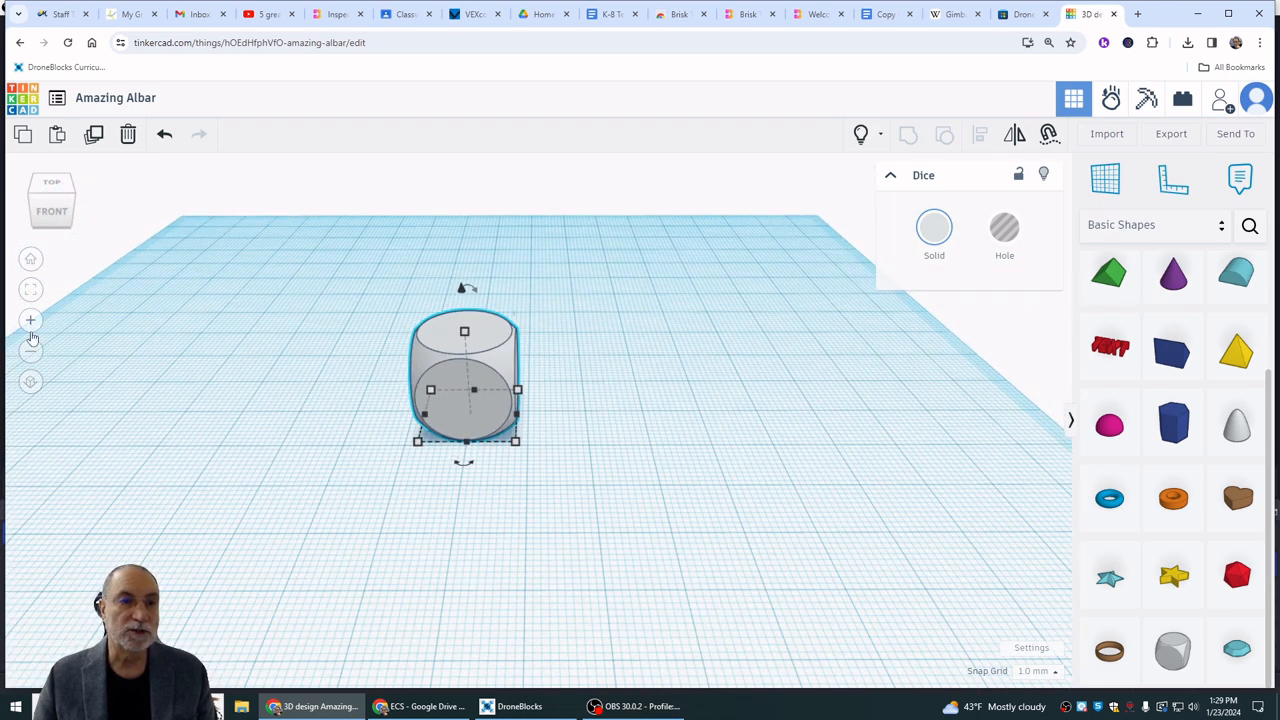
{"action": "left_click", "coordinate": [30, 261]}
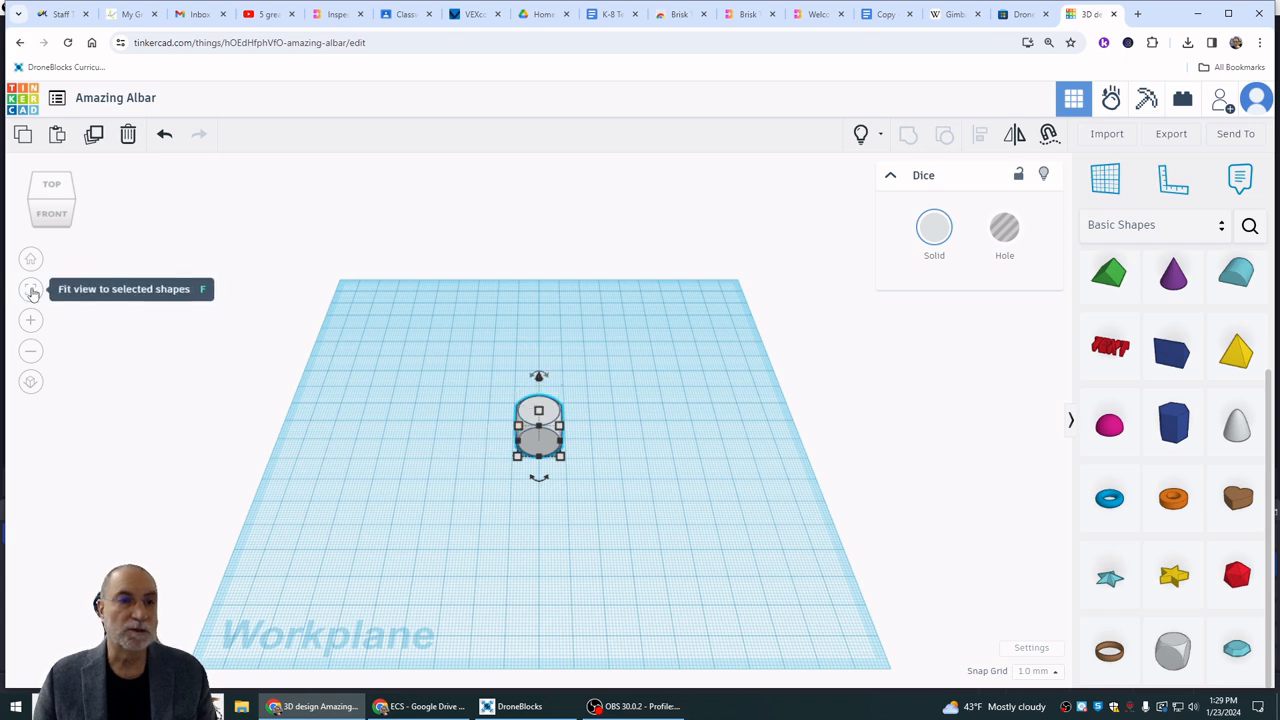
{"action": "left_click", "coordinate": [31, 290]}
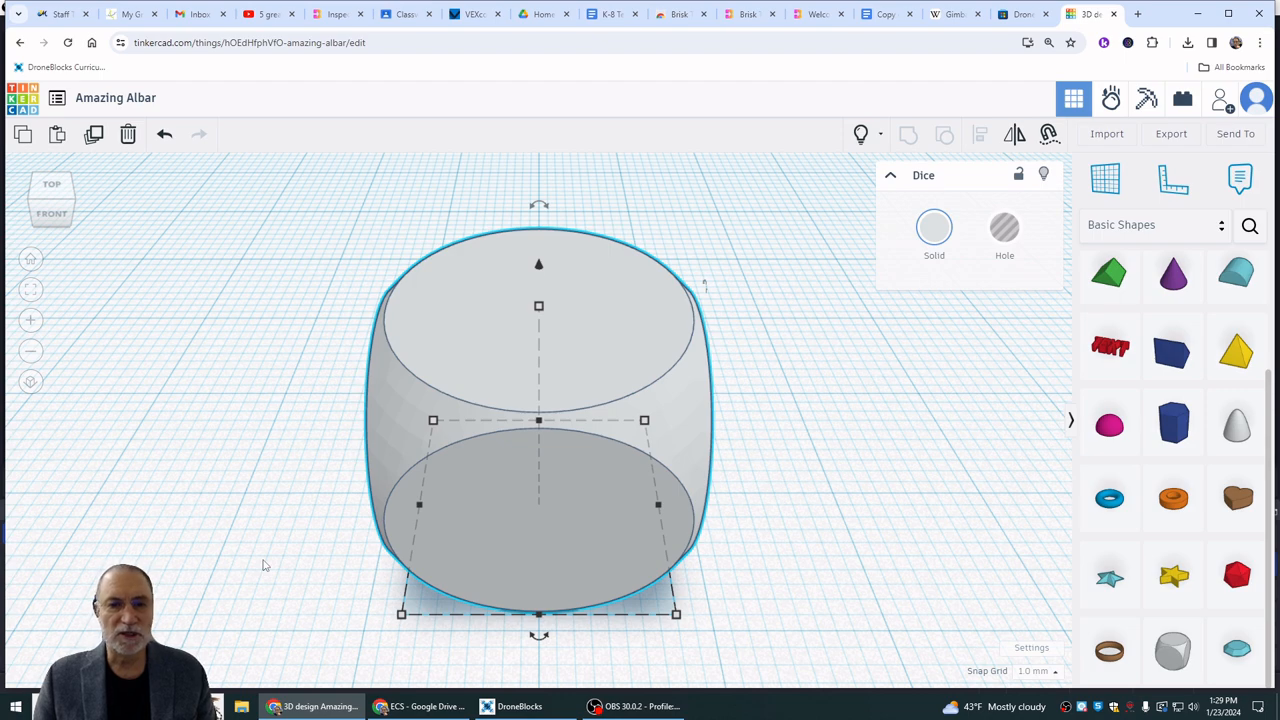
{"action": "scroll", "coordinate": [263, 566], "scroll_direction": "down", "scroll_amount": 2}
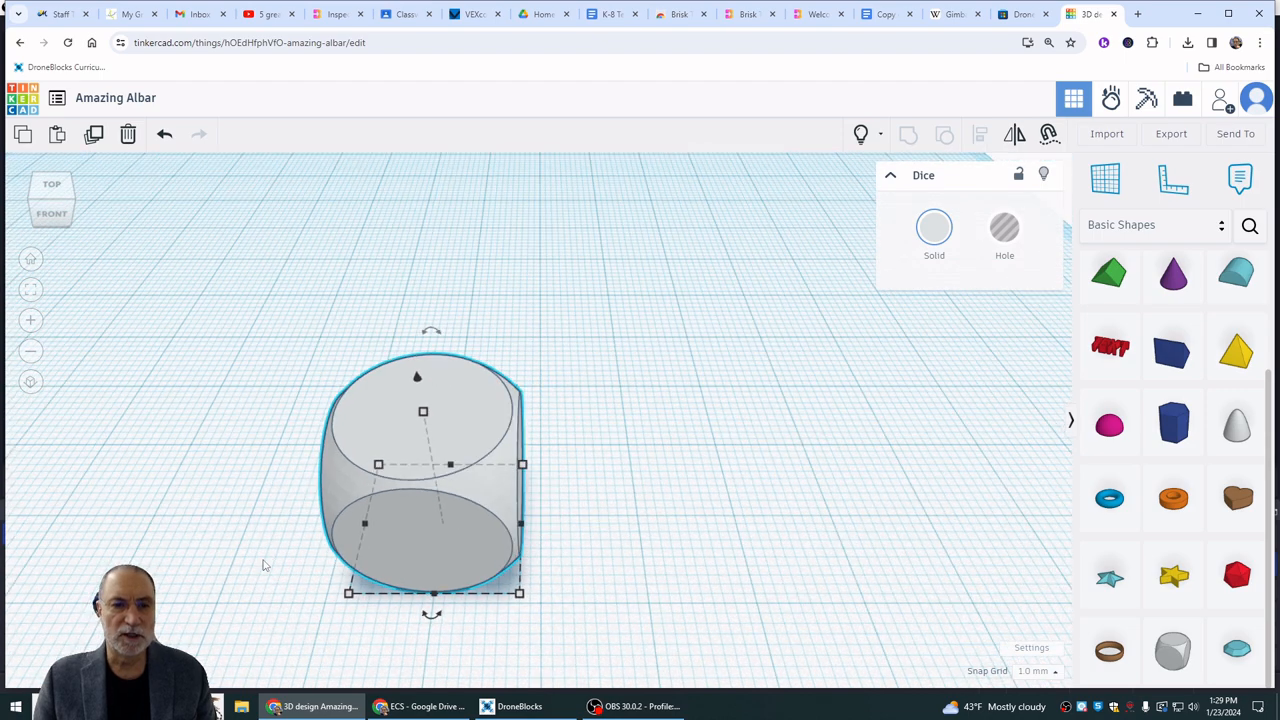
{"action": "right_click_drag", "start_coordinate": [263, 563], "coordinate": [418, 523]}
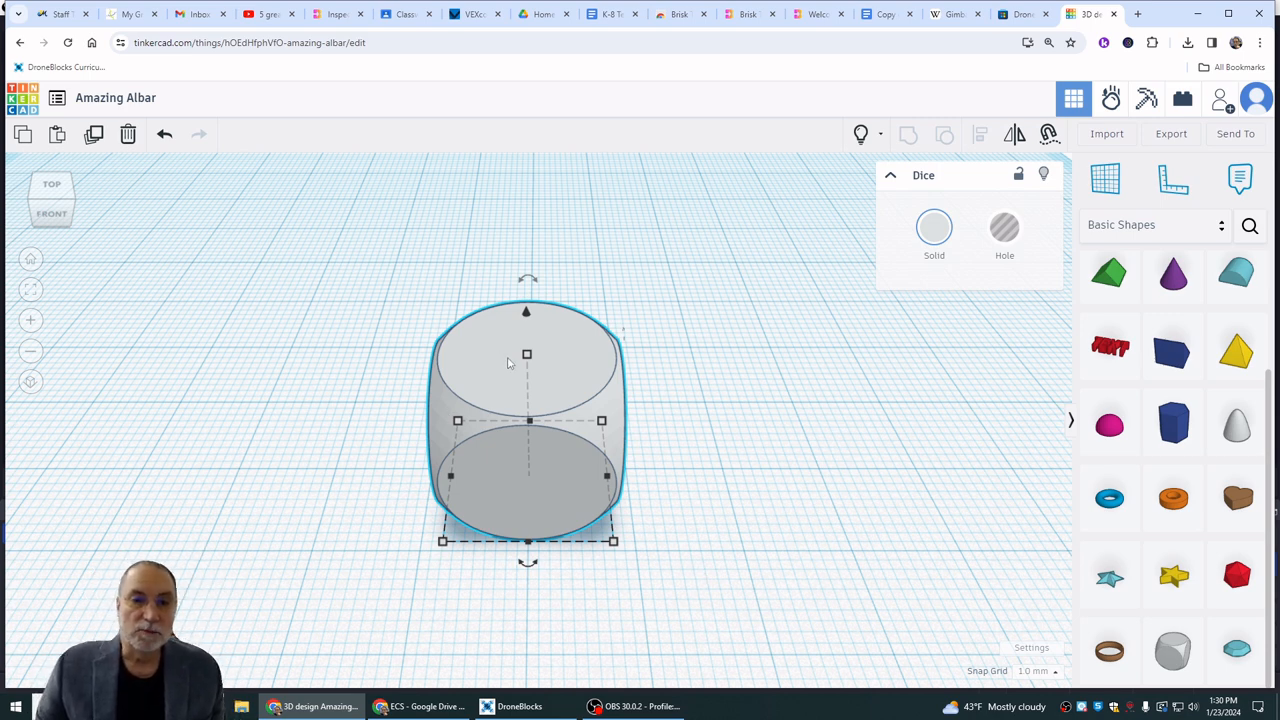
{"action": "mouse_move", "coordinate": [527, 354]}
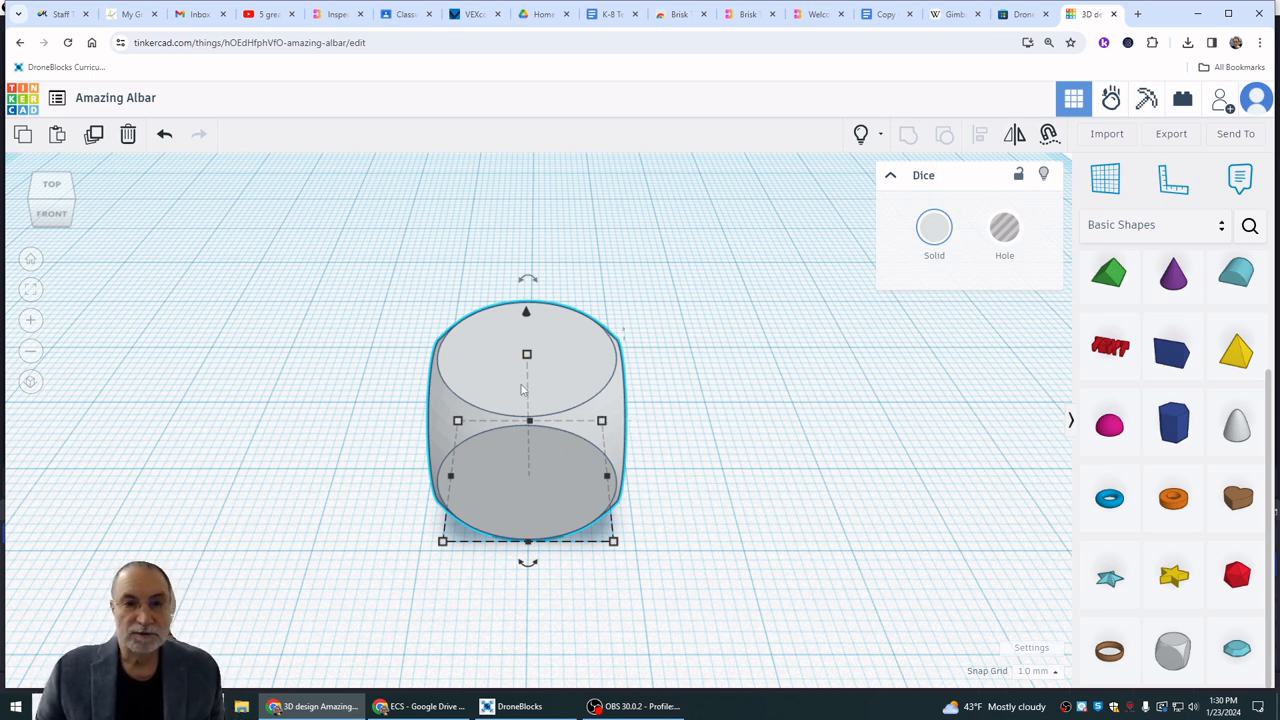
{"action": "mouse_move", "coordinate": [524, 545]}
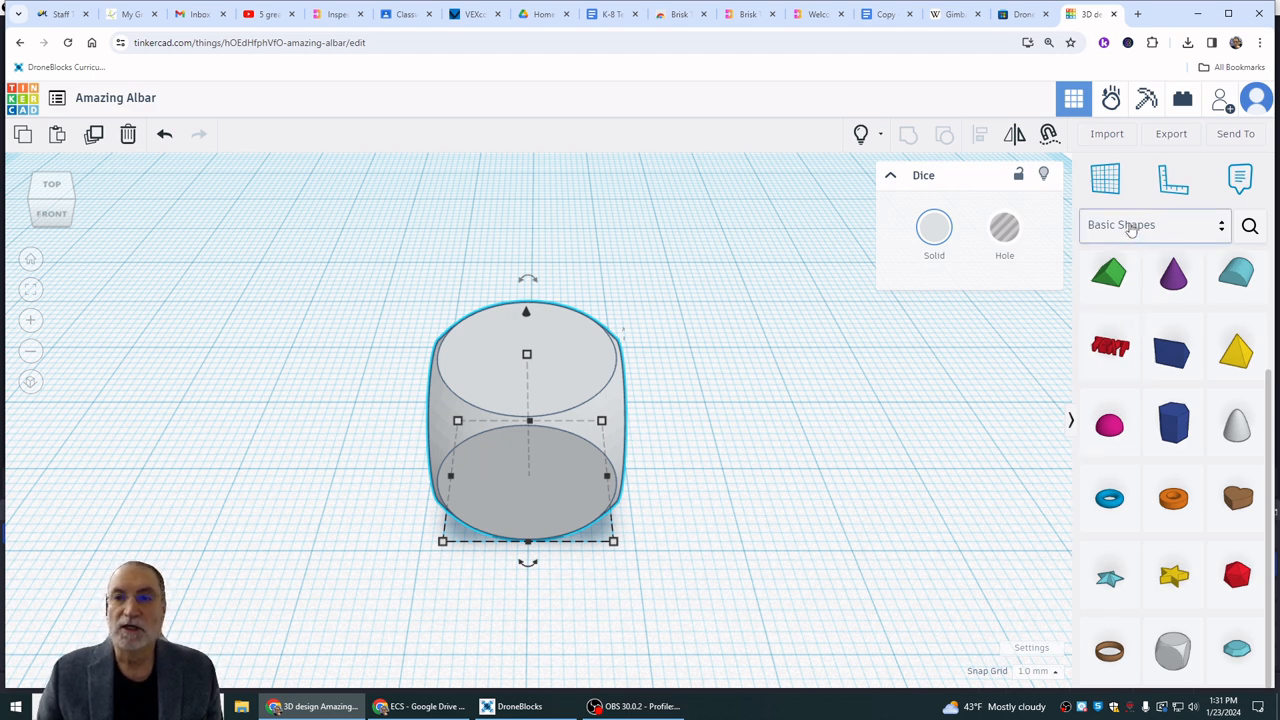
Switch the shapes library to Design Starters, and try the number 1 on the workplane beside the dice before undoing that placement.
{"action": "left_click", "coordinate": [1131, 229]}
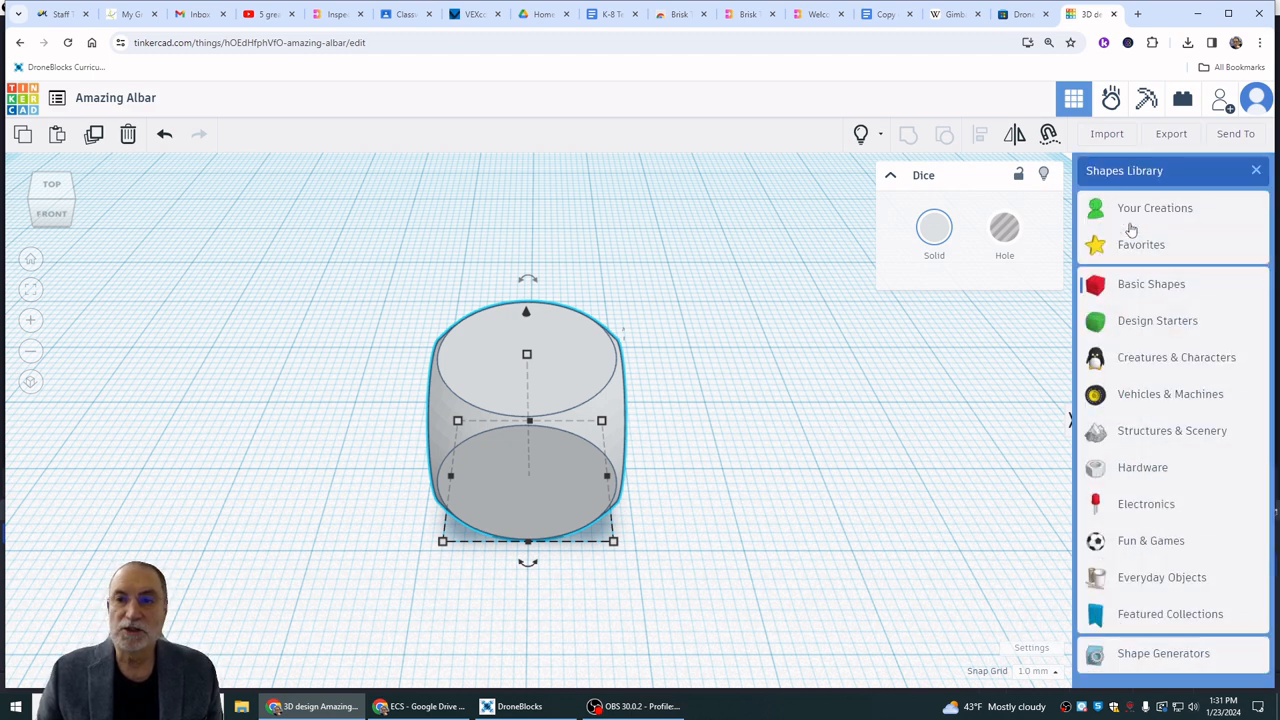
{"action": "left_click", "coordinate": [1141, 321]}
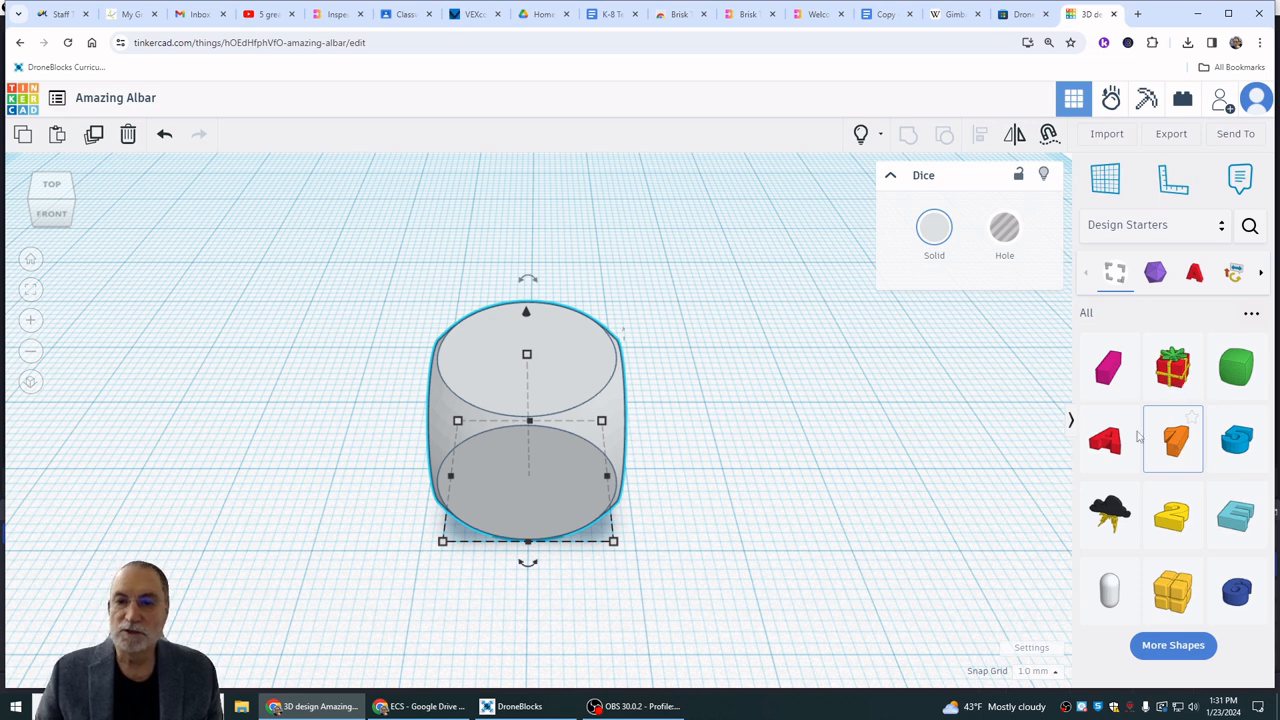
{"action": "left_click_drag", "start_coordinate": [1178, 442], "coordinate": [866, 456]}
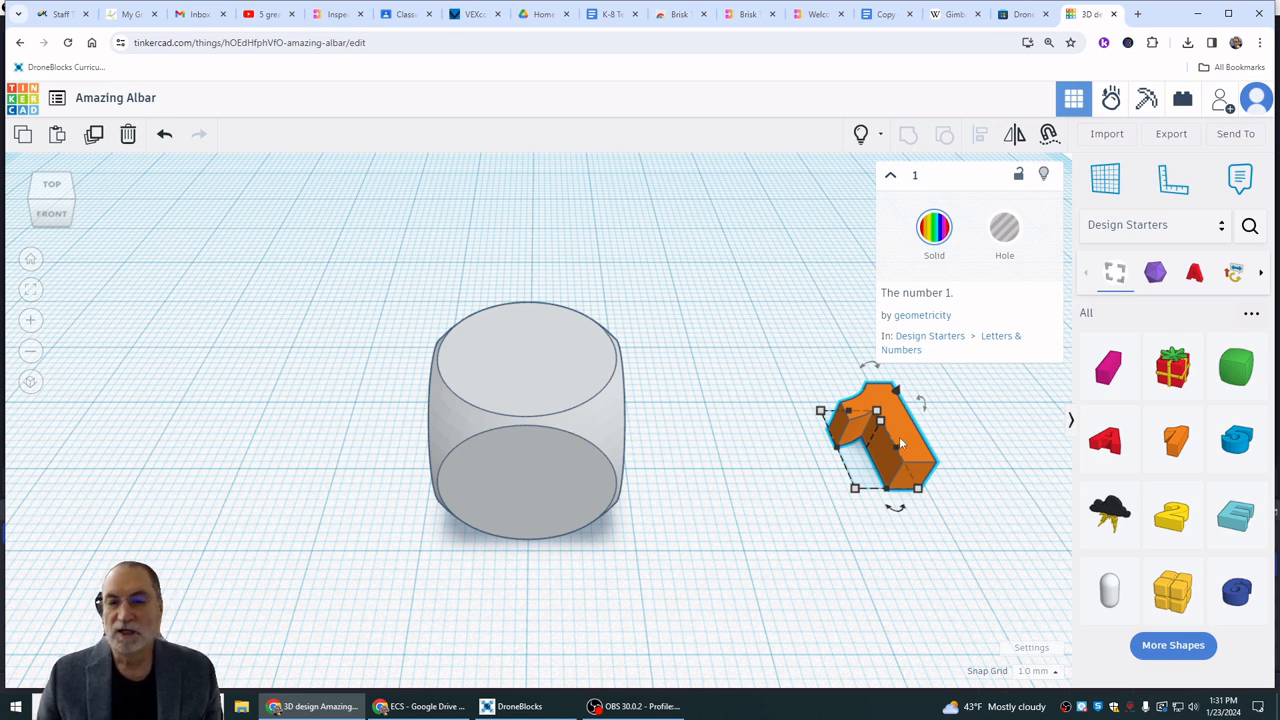
{"action": "left_click", "coordinate": [163, 136]}
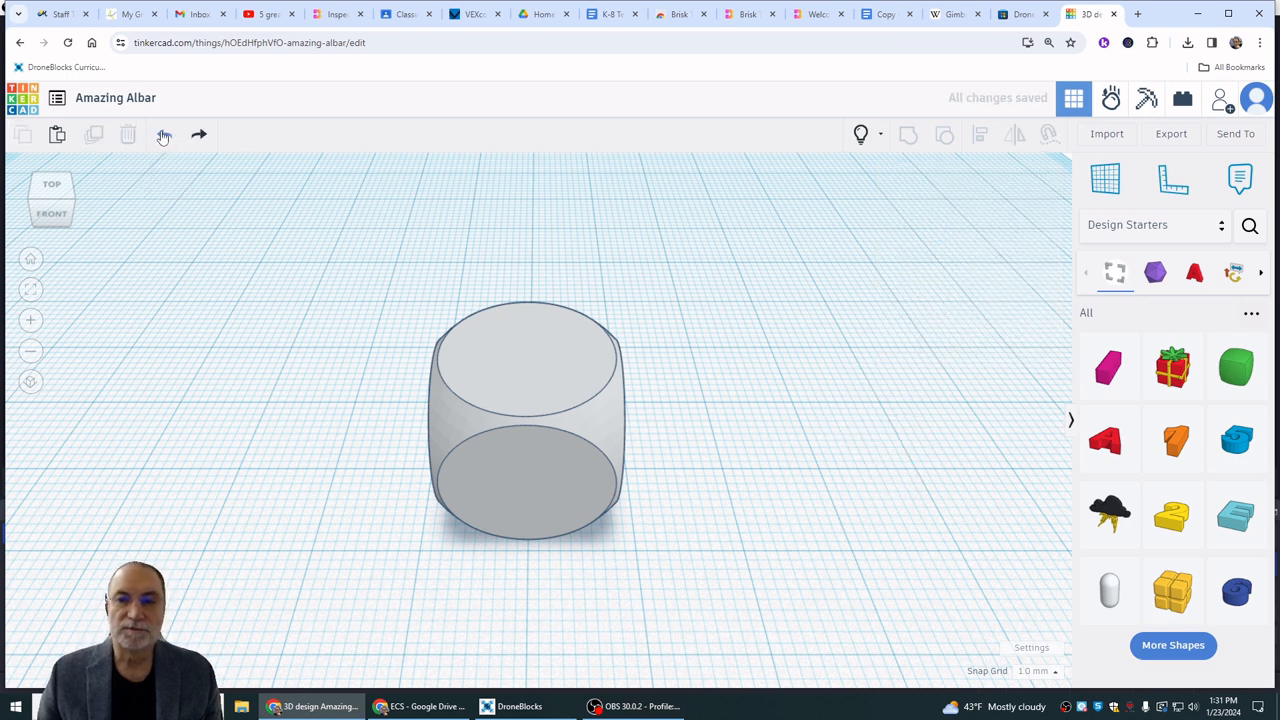
Set a temporary workplane on the dice's top face and place the number 1 from Design Starters on it.
{"action": "left_click", "coordinate": [1095, 192]}
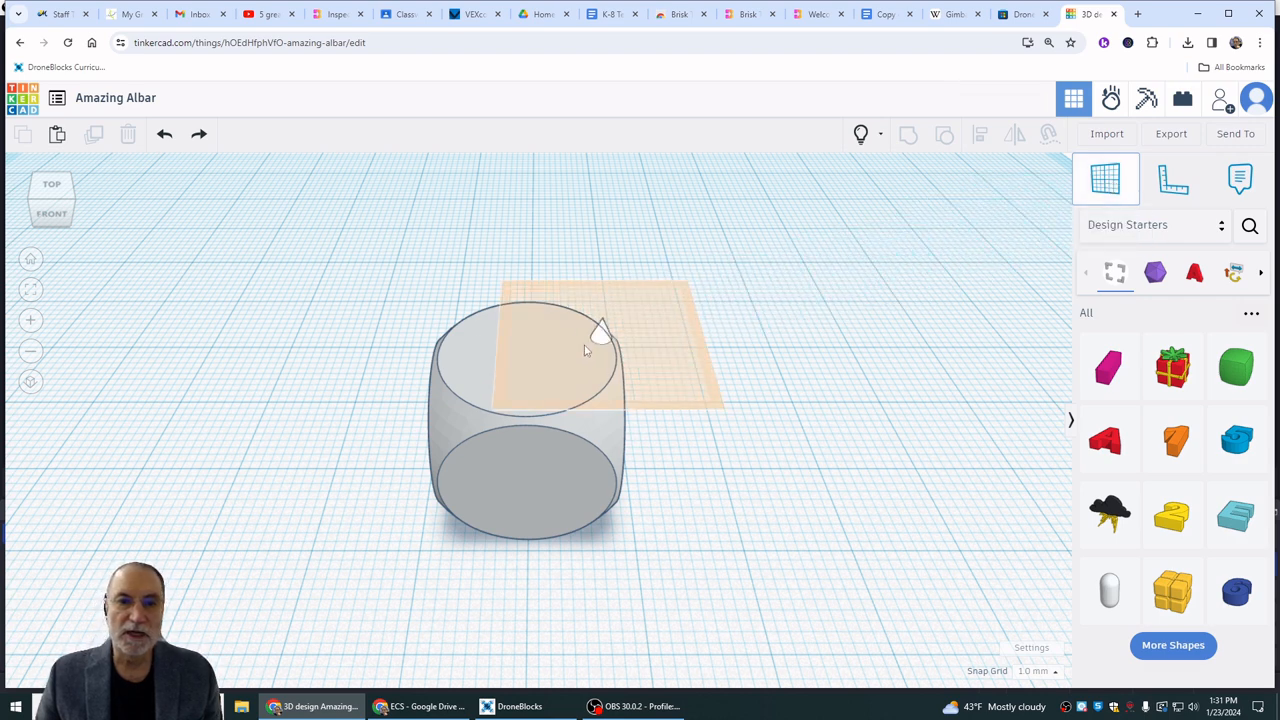
{"action": "left_click", "coordinate": [527, 357]}
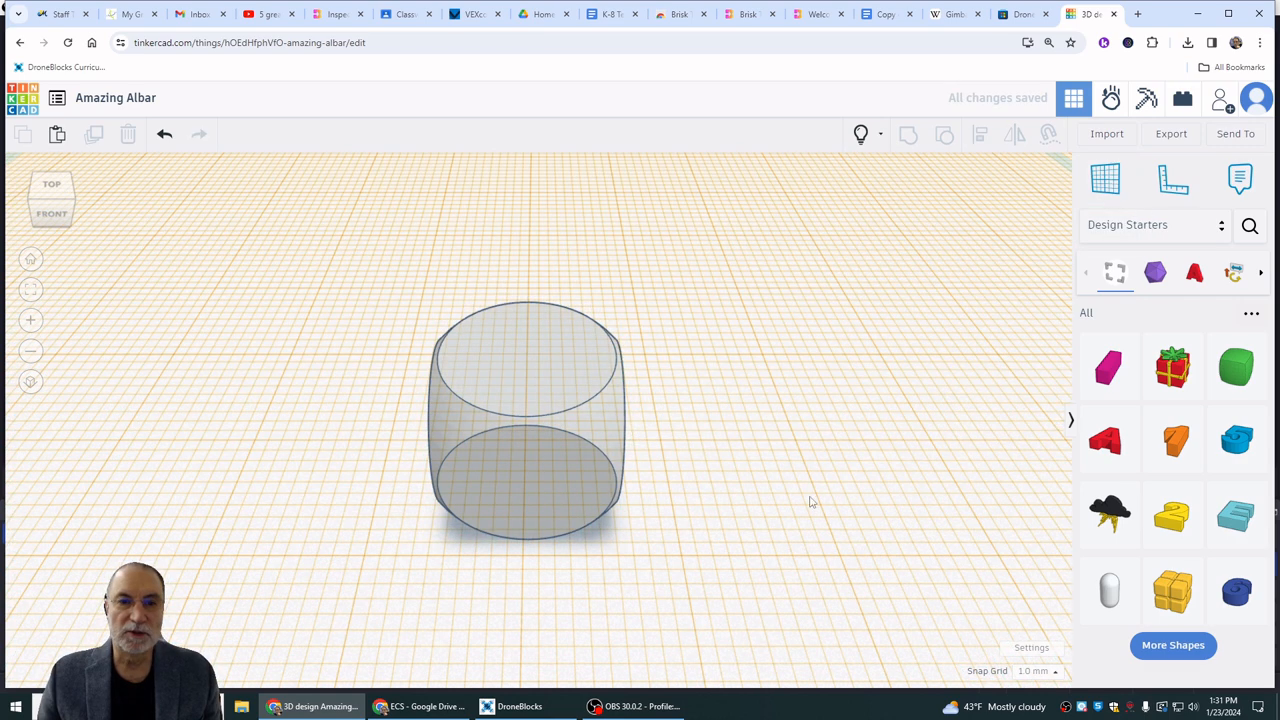
{"action": "right_click_drag", "start_coordinate": [856, 517], "coordinate": [831, 486]}
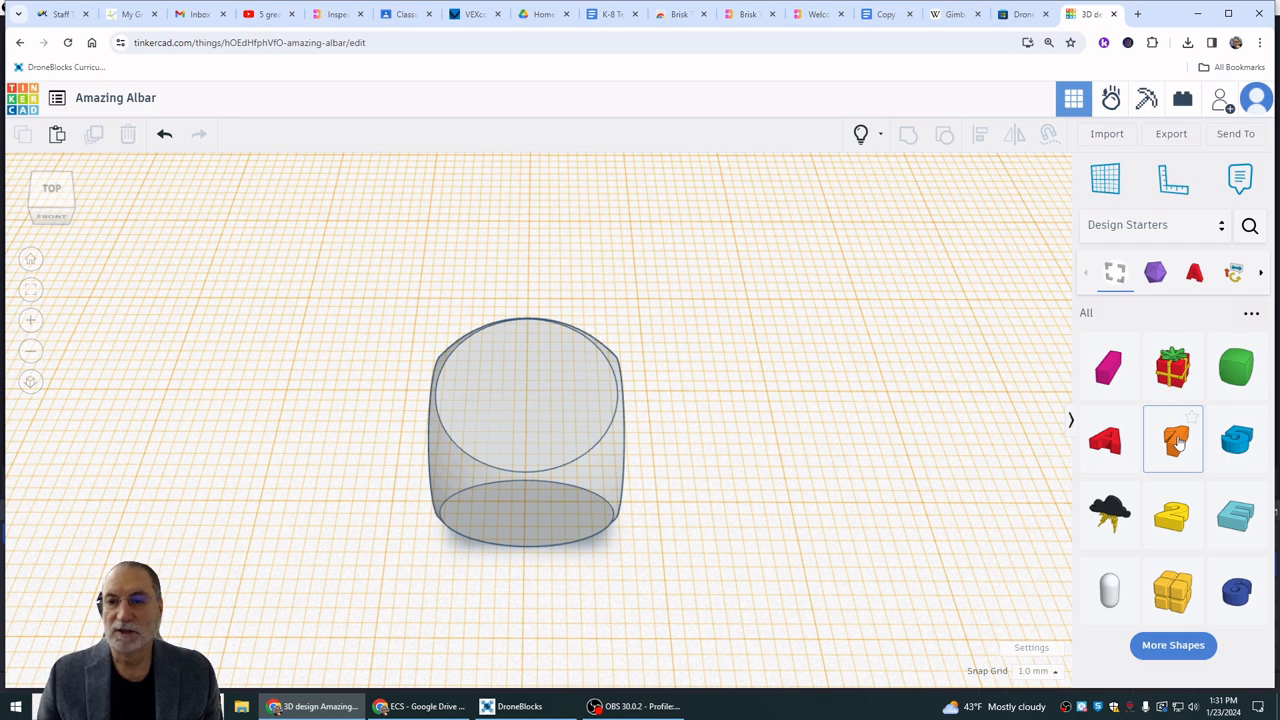
{"action": "left_click_drag", "start_coordinate": [1178, 443], "coordinate": [518, 393]}
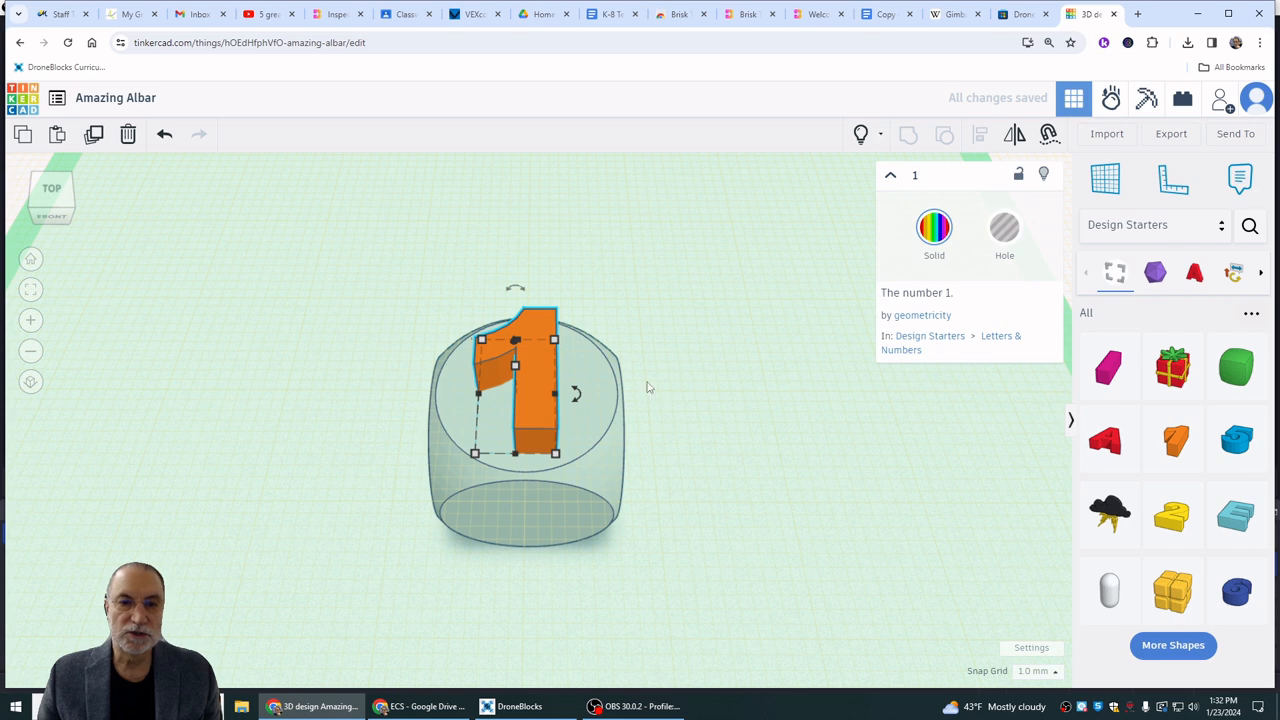
Set the snap grid to 0.5 mm.
{"action": "right_click_drag", "start_coordinate": [686, 366], "coordinate": [679, 295]}
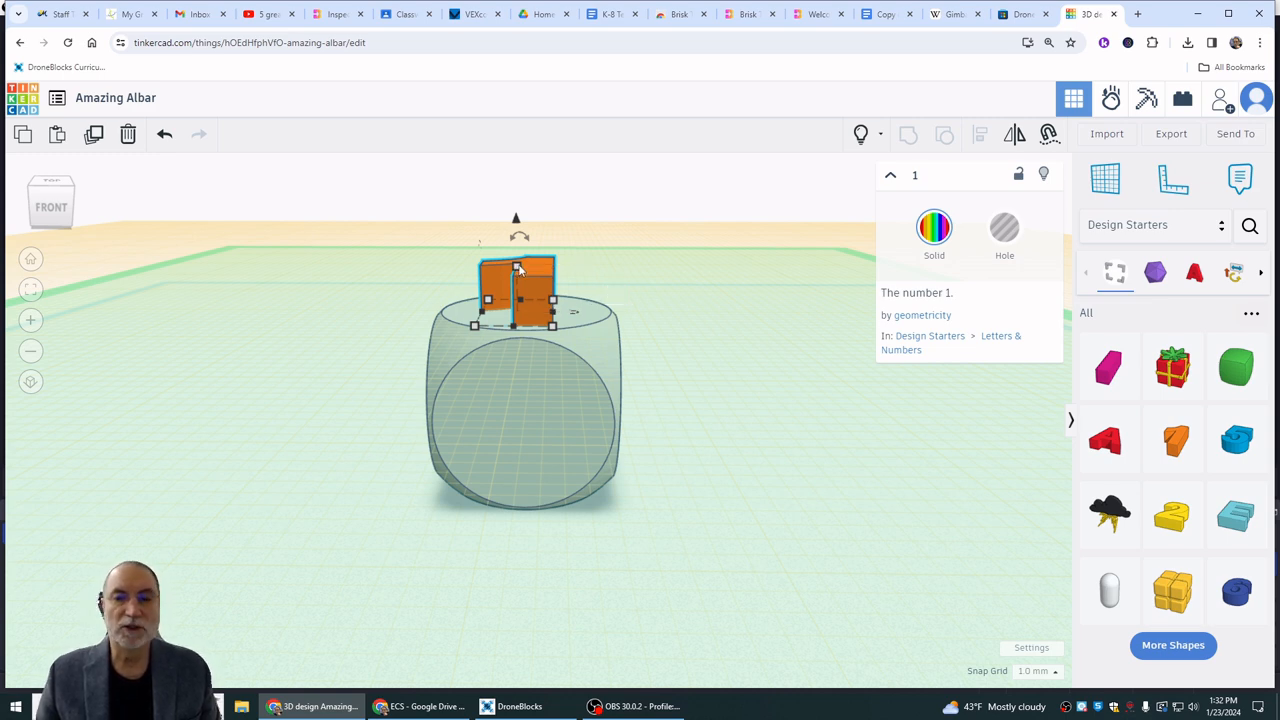
{"action": "left_click", "coordinate": [1040, 676]}
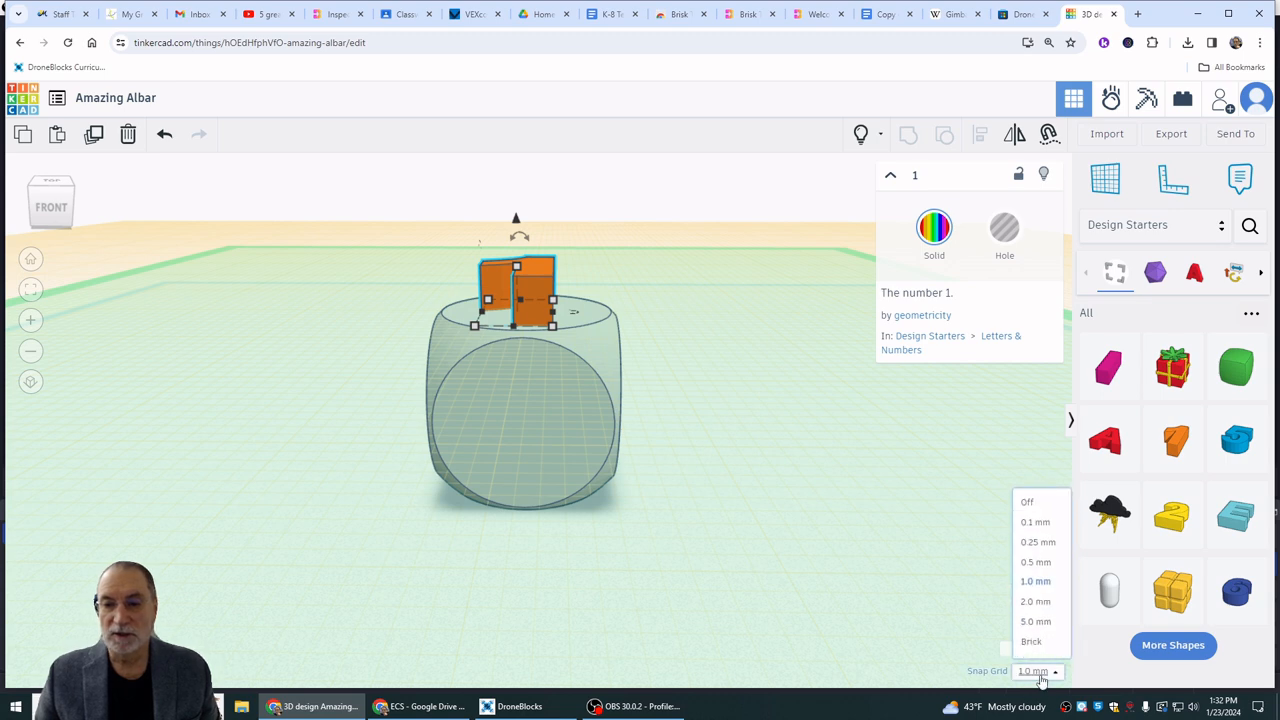
{"action": "left_click", "coordinate": [1046, 566]}
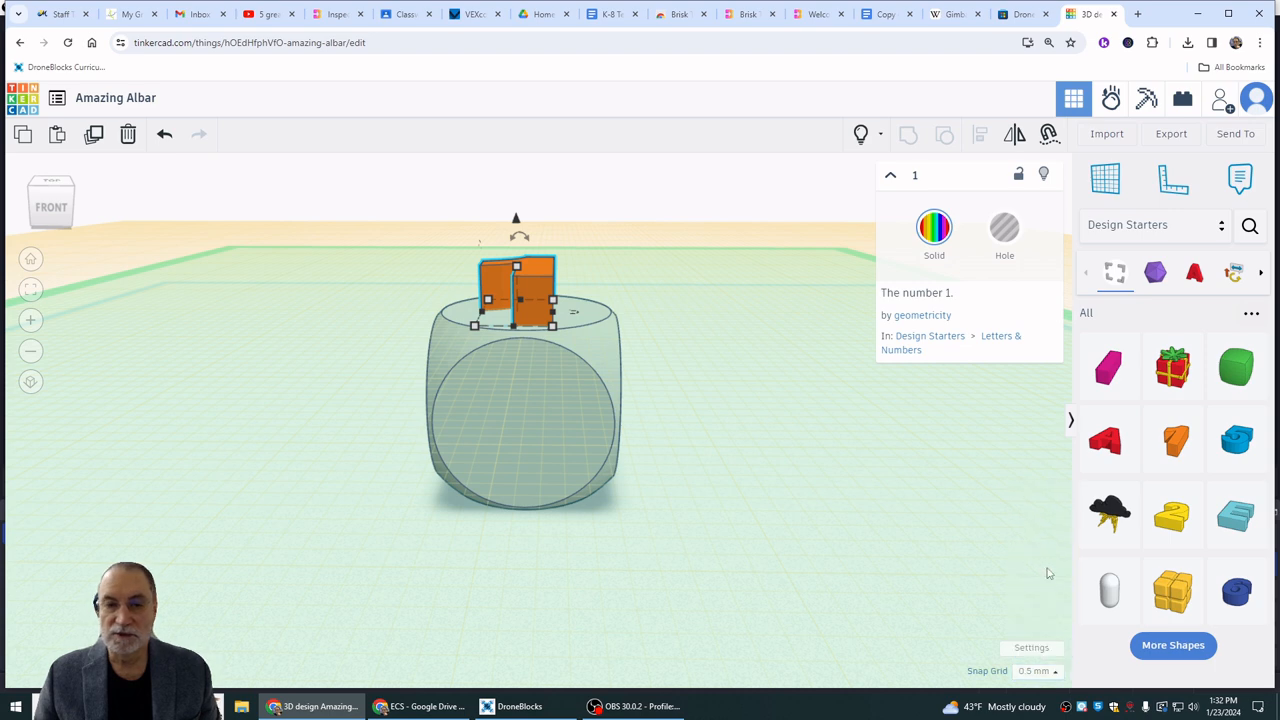
Align the number 1 with the dice so that both are centred front to back.
{"action": "right_click_drag", "start_coordinate": [673, 362], "coordinate": [681, 477]}
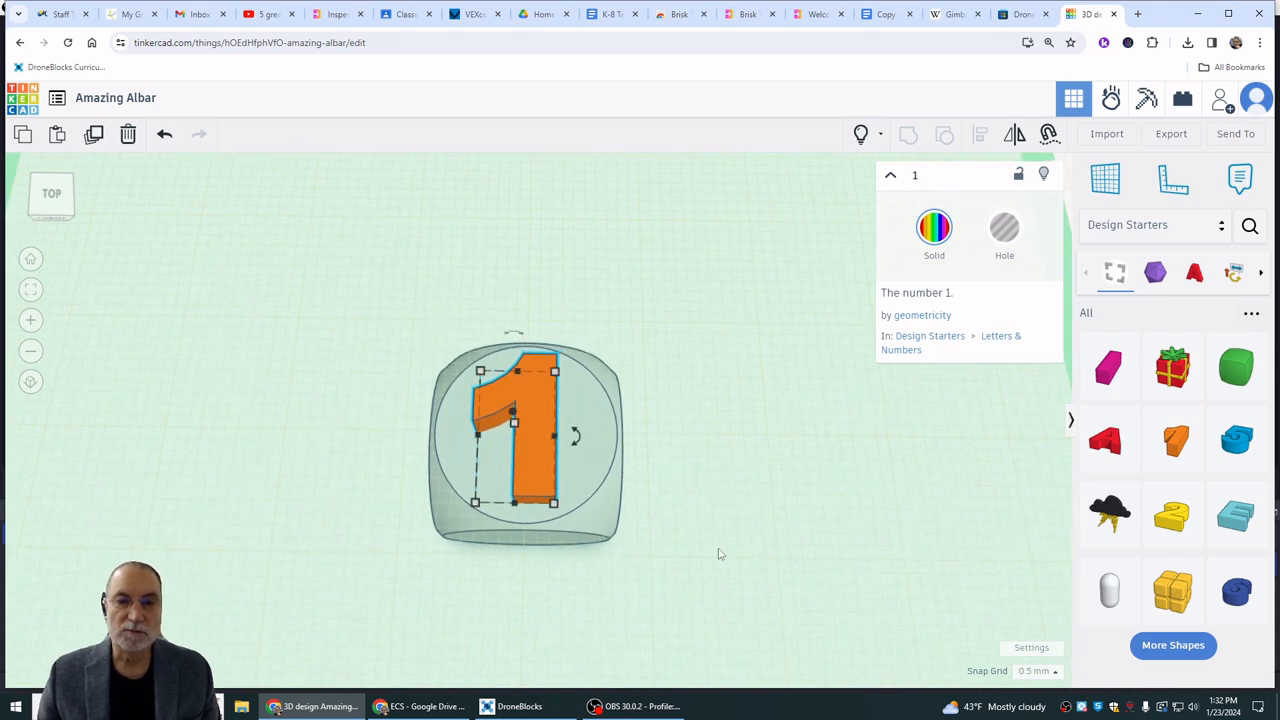
{"action": "right_click_drag", "start_coordinate": [757, 511], "coordinate": [763, 535]}
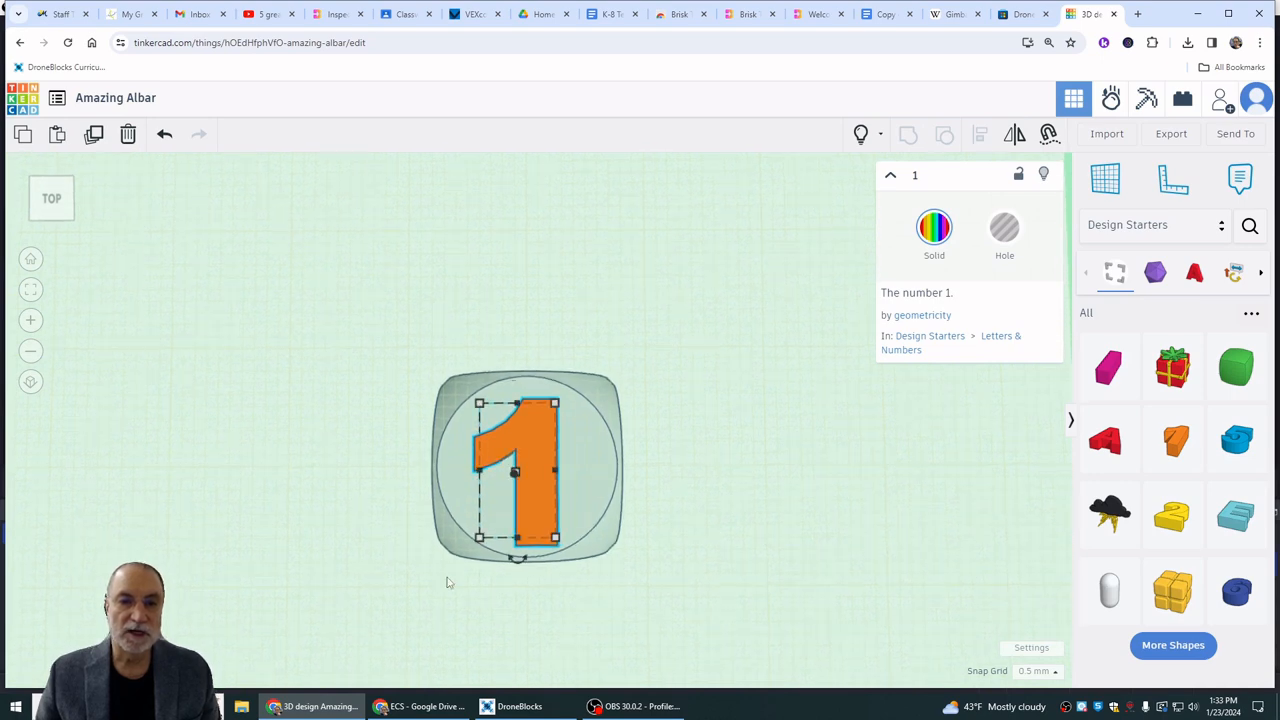
{"action": "left_click_drag", "start_coordinate": [468, 566], "coordinate": [643, 352]}
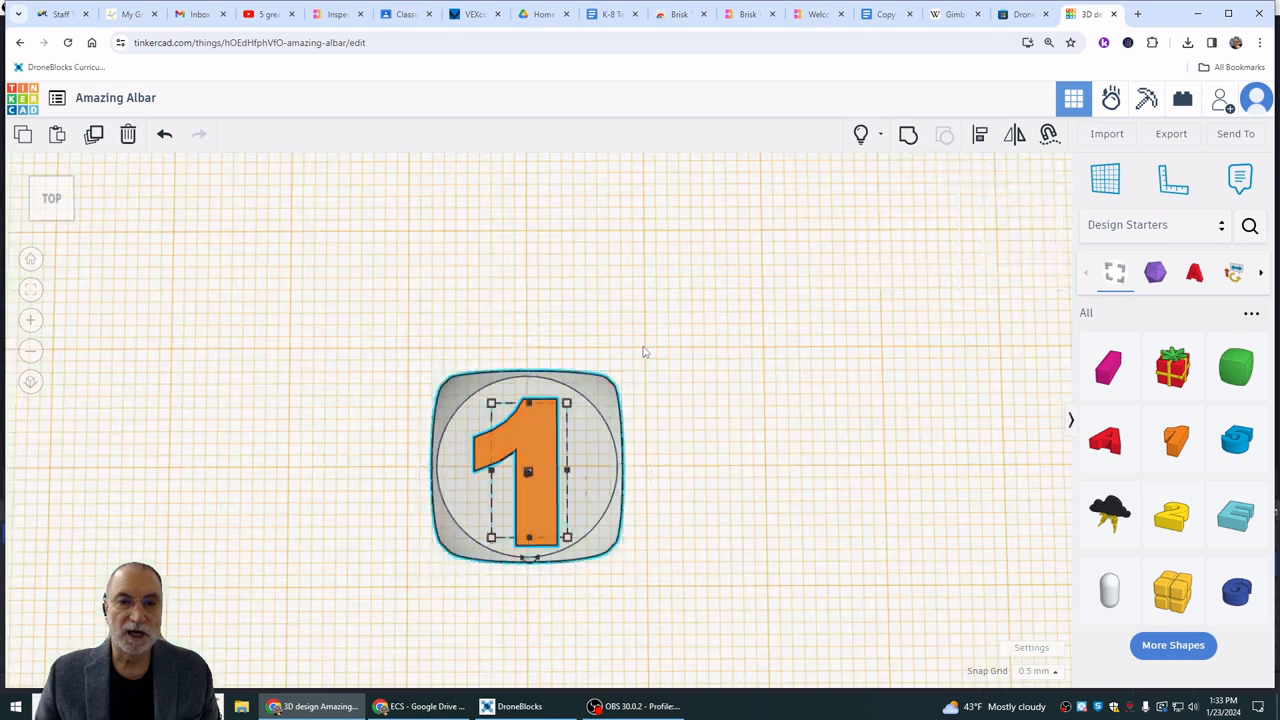
{"action": "left_click", "coordinate": [714, 545]}
{"action": "left_click_drag", "start_coordinate": [387, 605], "coordinate": [667, 338]}
{"action": "left_click_drag", "start_coordinate": [420, 602], "coordinate": [647, 356]}
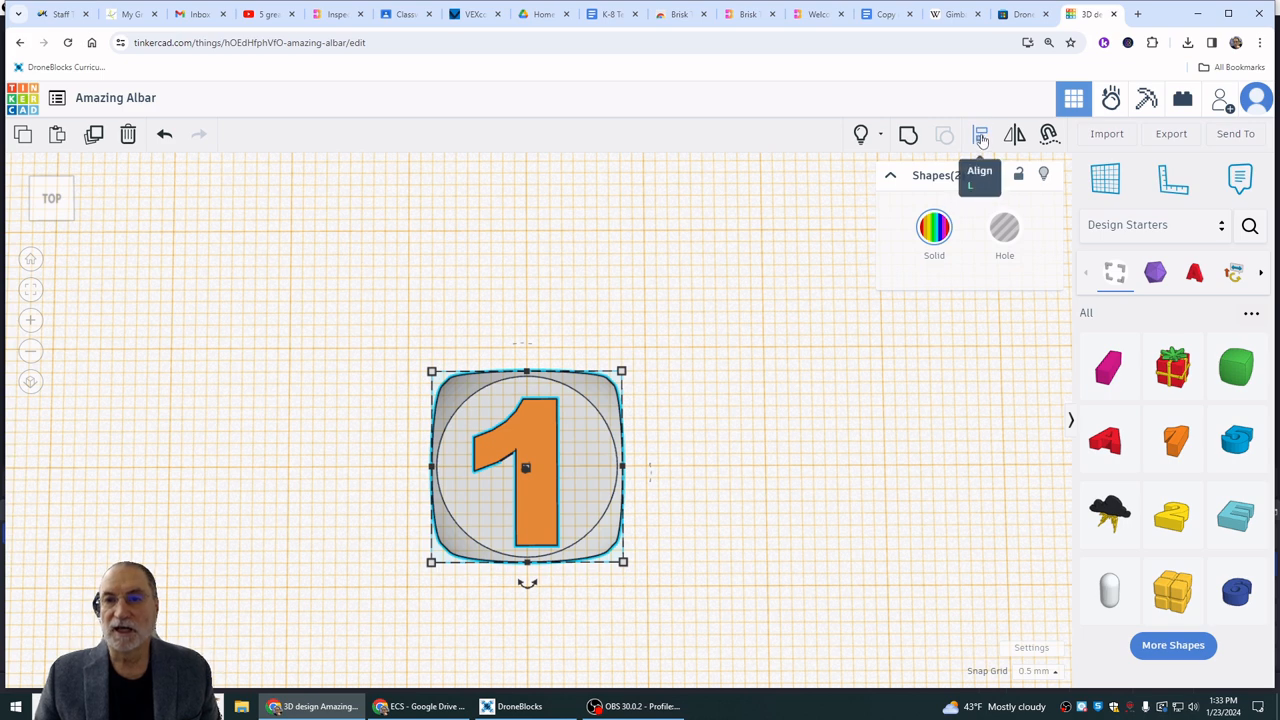
{"action": "left_click", "coordinate": [981, 136]}
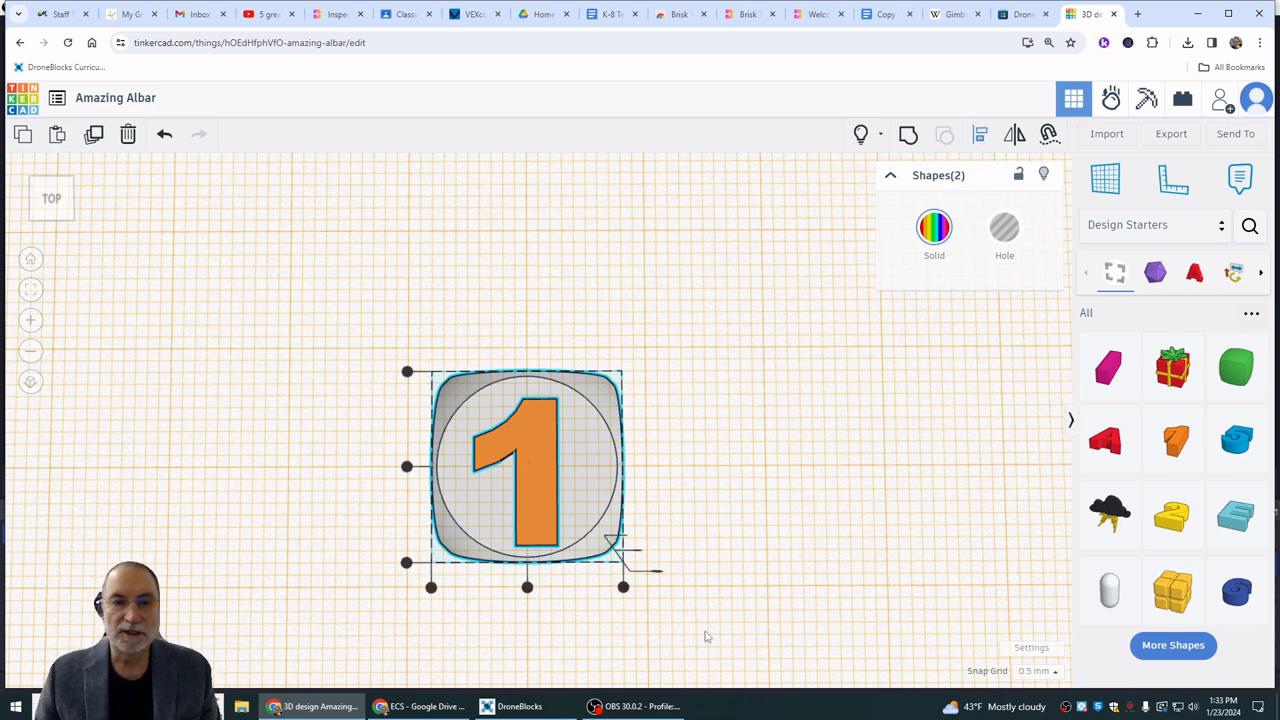
{"action": "left_click", "coordinate": [407, 467]}
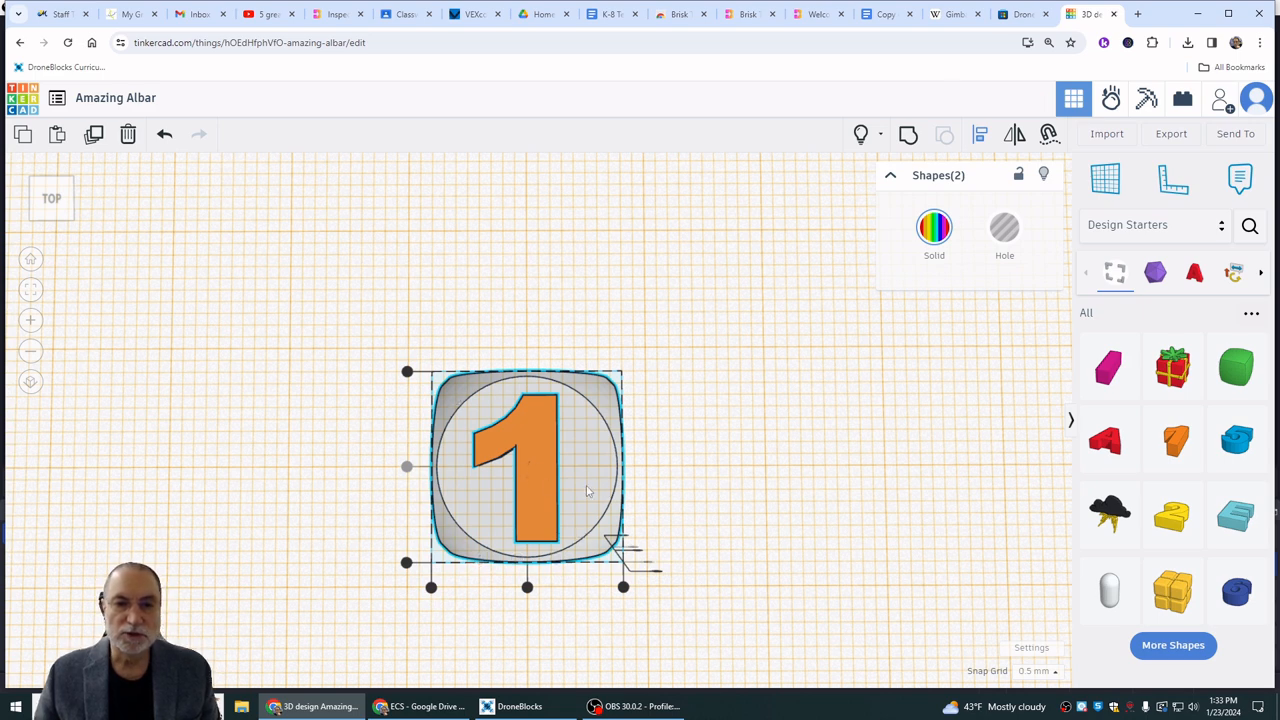
{"action": "left_click", "coordinate": [766, 534]}
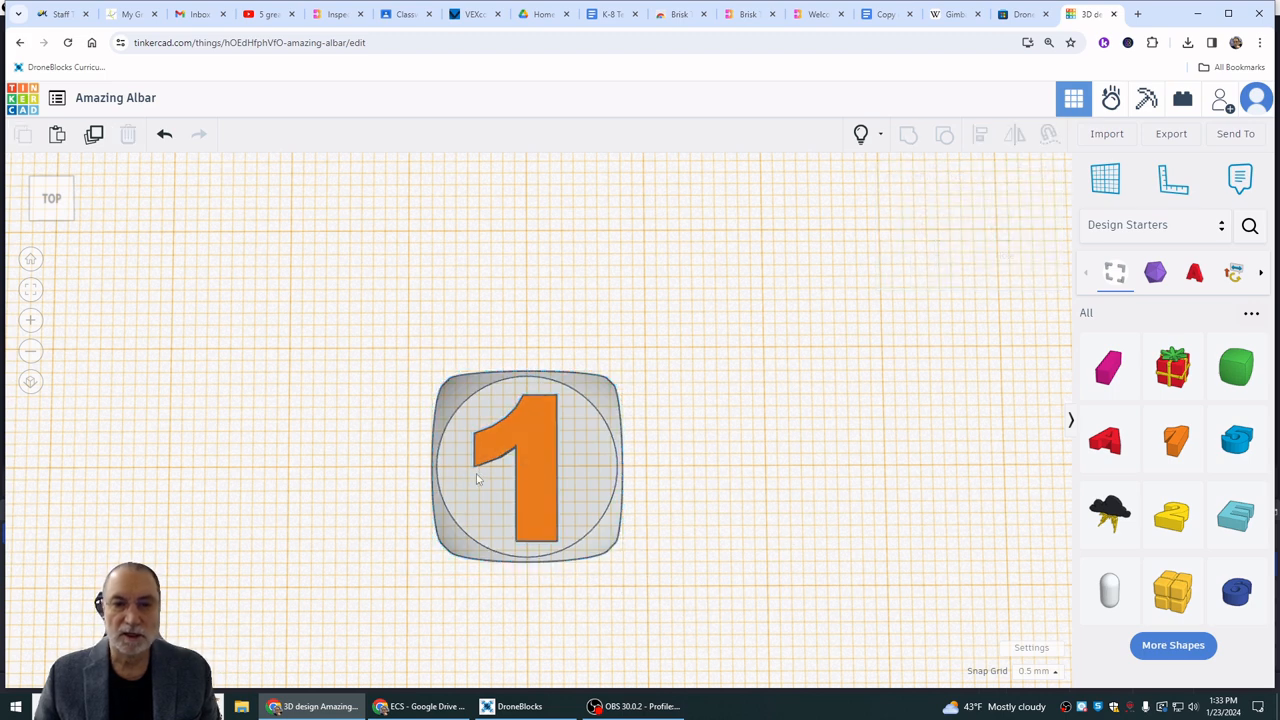
Lower the number 1 by 2 mm into the dice's top face.
{"action": "right_click_drag", "start_coordinate": [778, 545], "coordinate": [762, 433]}
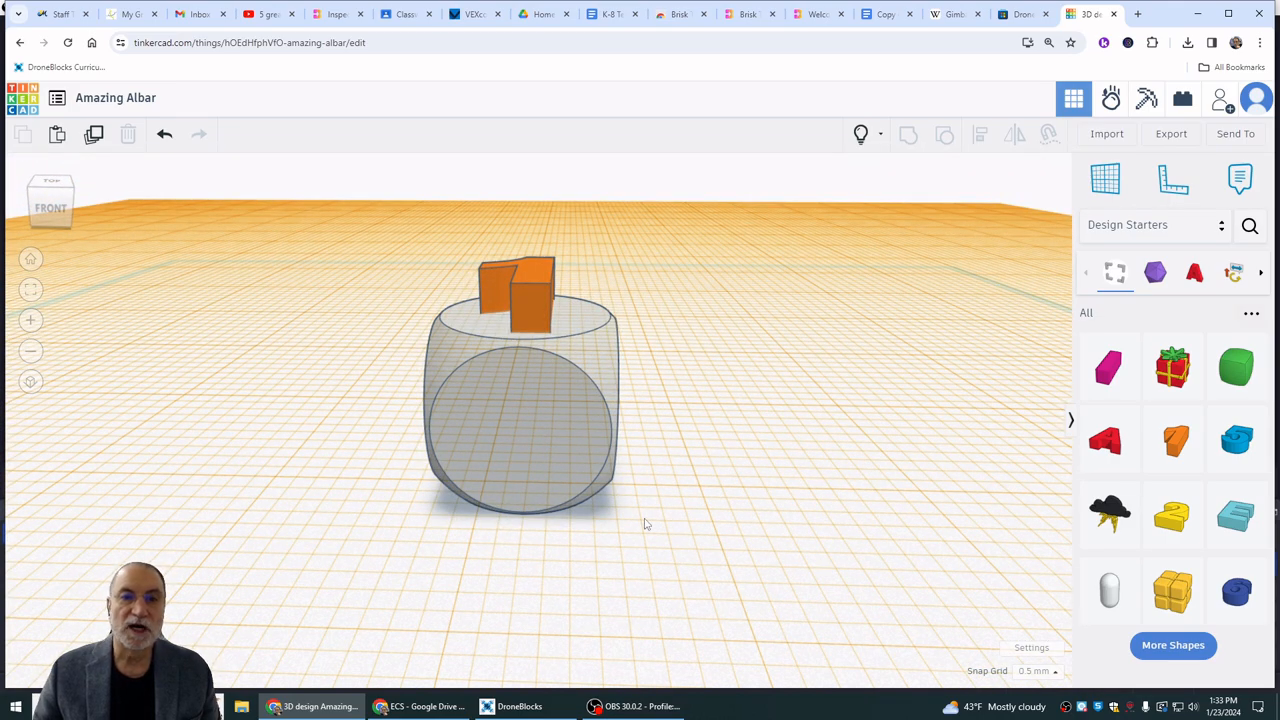
{"action": "left_click", "coordinate": [522, 276]}
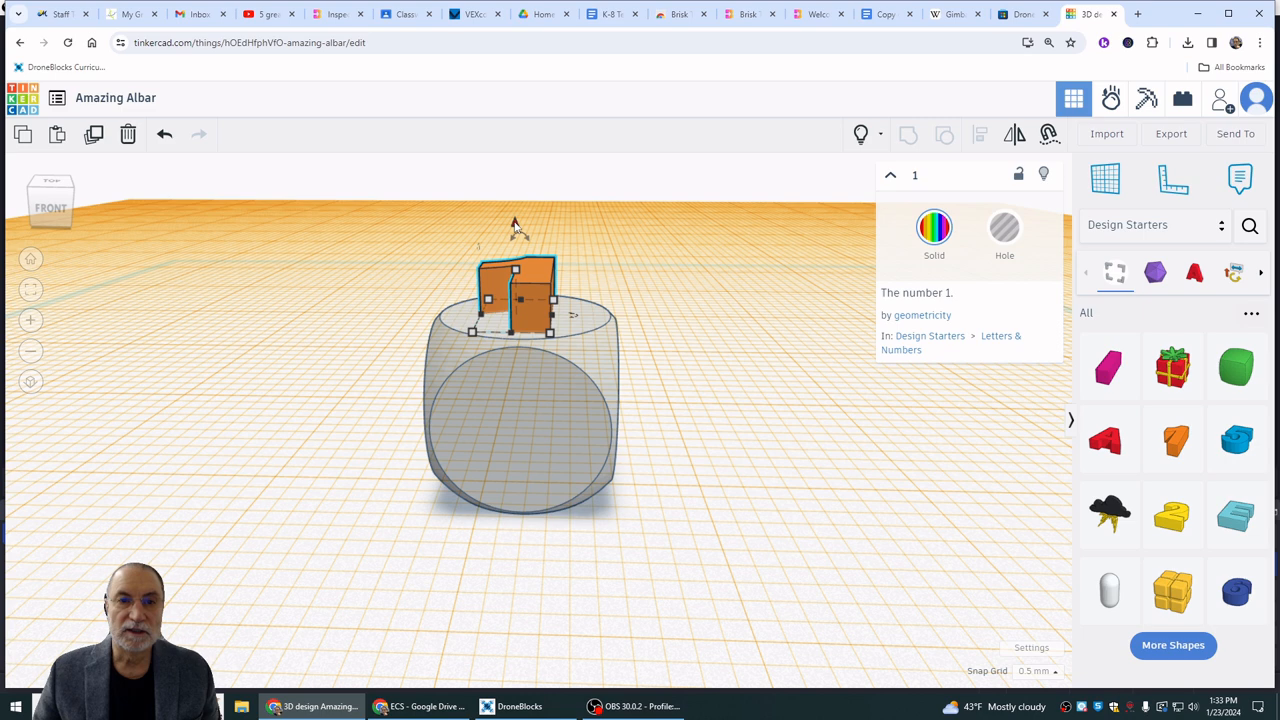
{"action": "left_click_drag", "start_coordinate": [515, 226], "coordinate": [504, 250]}
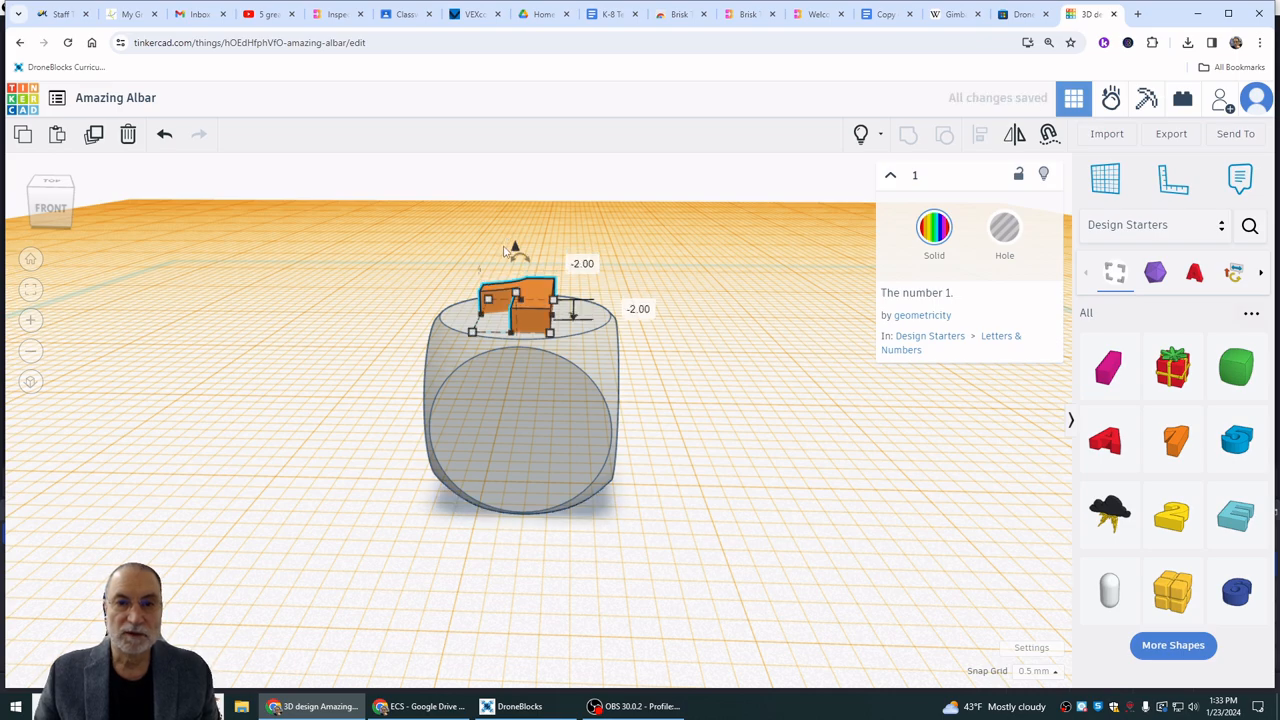
Turn the number 1 into a hole and group it with the dice to engrave it in the top face.
{"action": "mouse_move", "coordinate": [247, 346]}
{"action": "right_mouse_down"}
{"action": "mouse_move", "coordinate": [252, 420]}
{"action": "mouse_move", "coordinate": [254, 353]}
{"action": "right_mouse_up"}
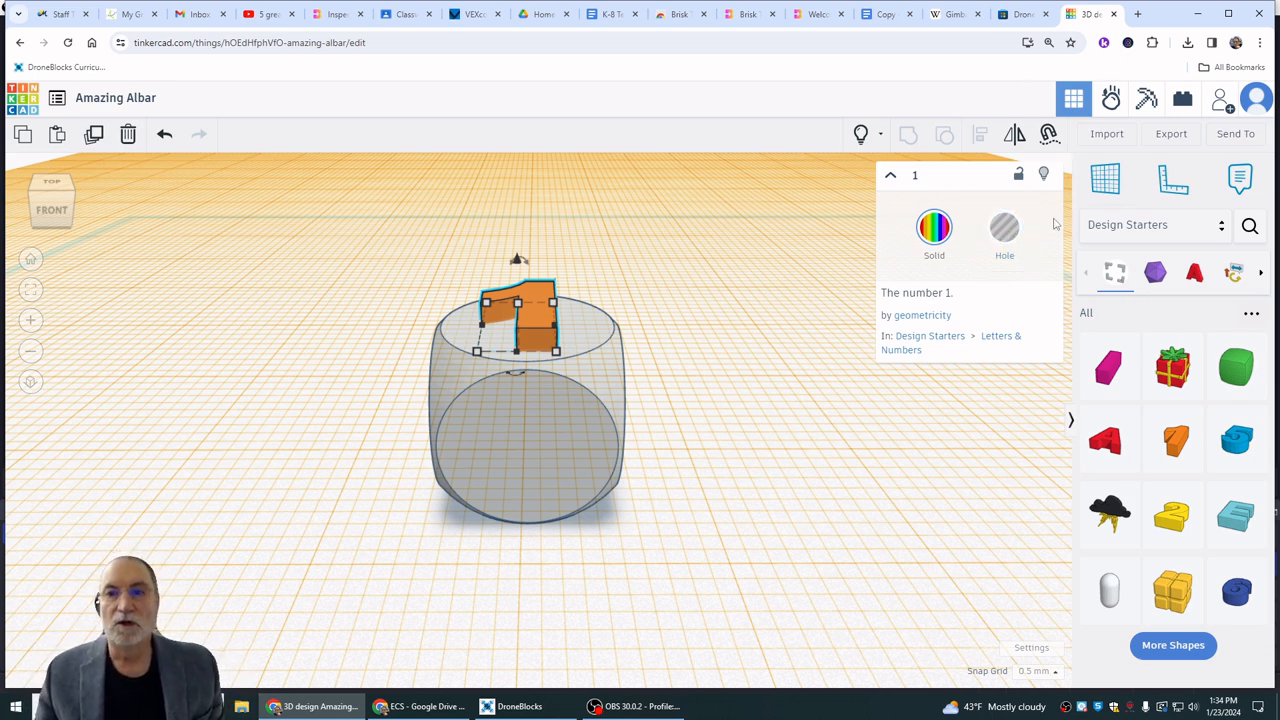
{"action": "left_click", "coordinate": [1005, 231]}
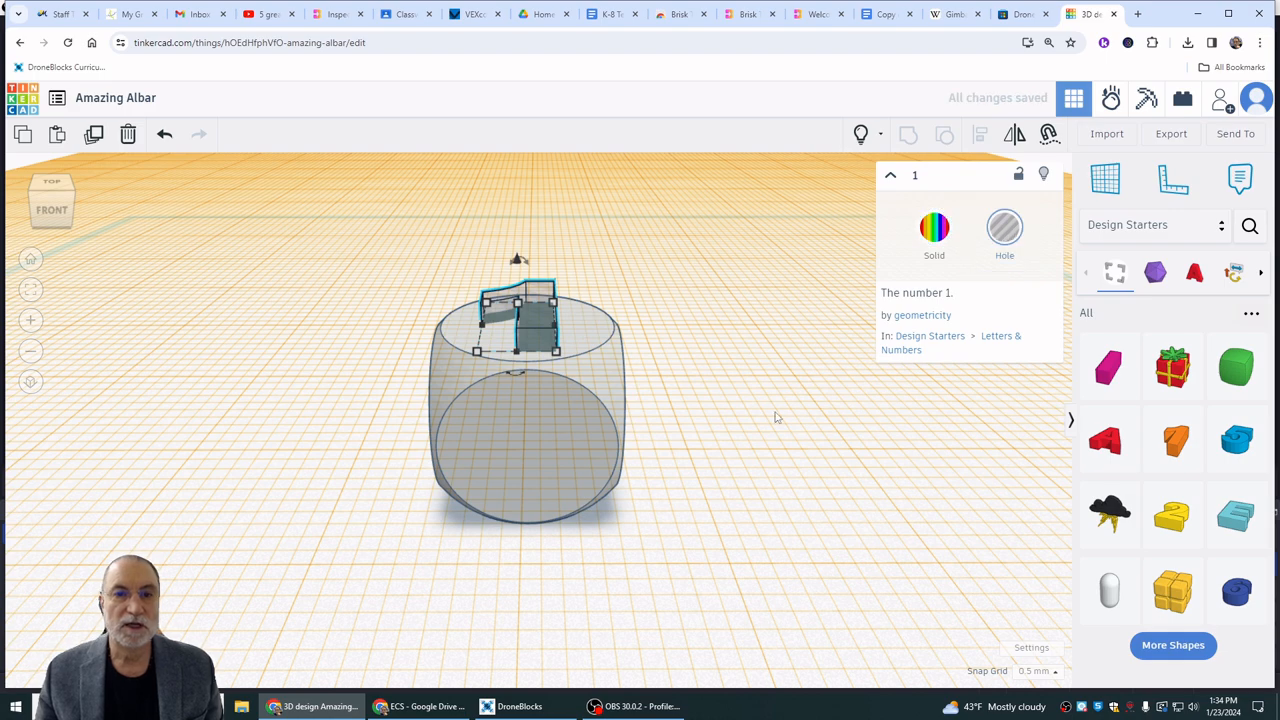
{"action": "right_click_drag", "start_coordinate": [687, 407], "coordinate": [688, 447]}
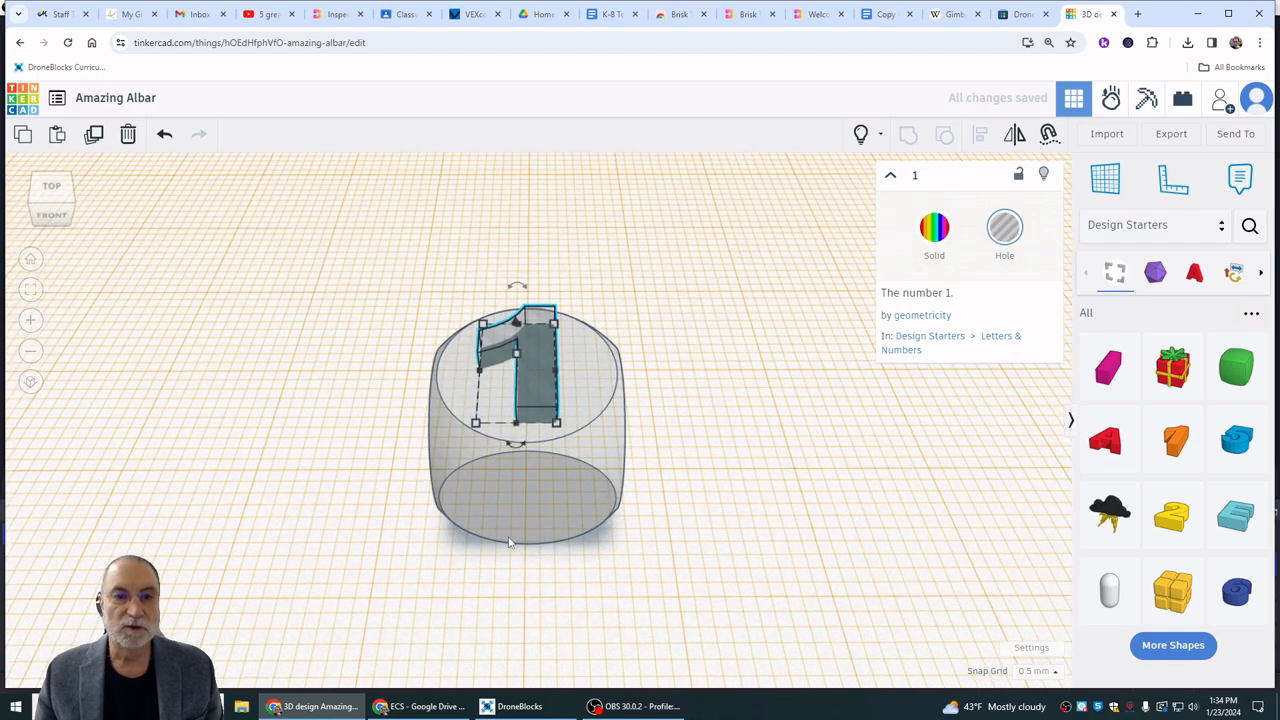
{"action": "left_click_drag", "start_coordinate": [373, 545], "coordinate": [646, 277]}
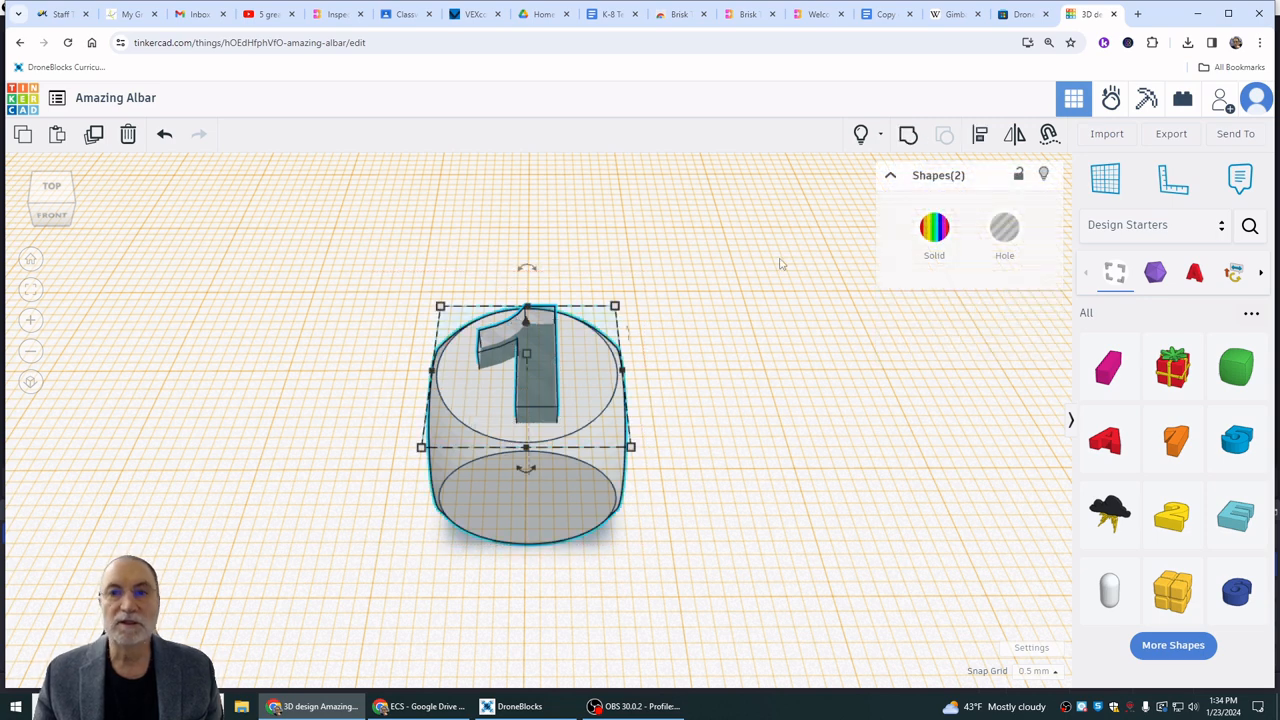
{"action": "left_click", "coordinate": [908, 136]}
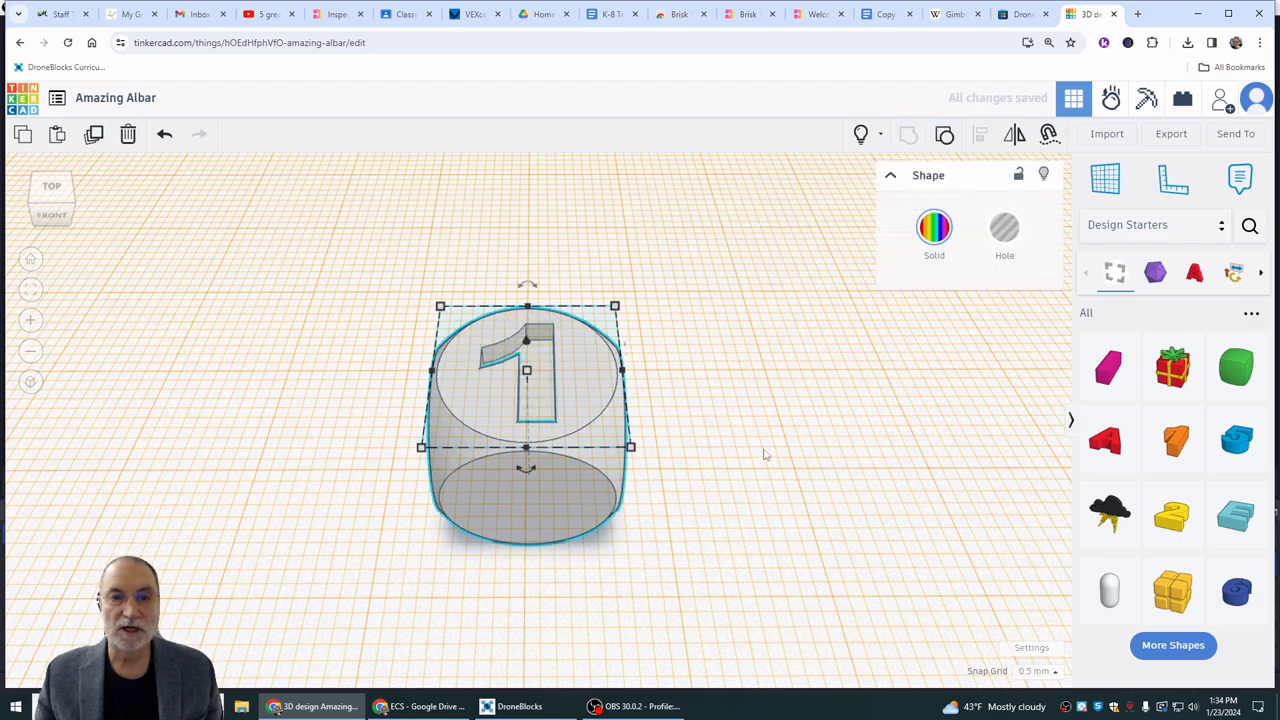
Move the temporary workplane from the dice's top to its front face and place the Design Starters number 3 there.
{"action": "right_click_drag", "start_coordinate": [749, 462], "coordinate": [751, 420]}
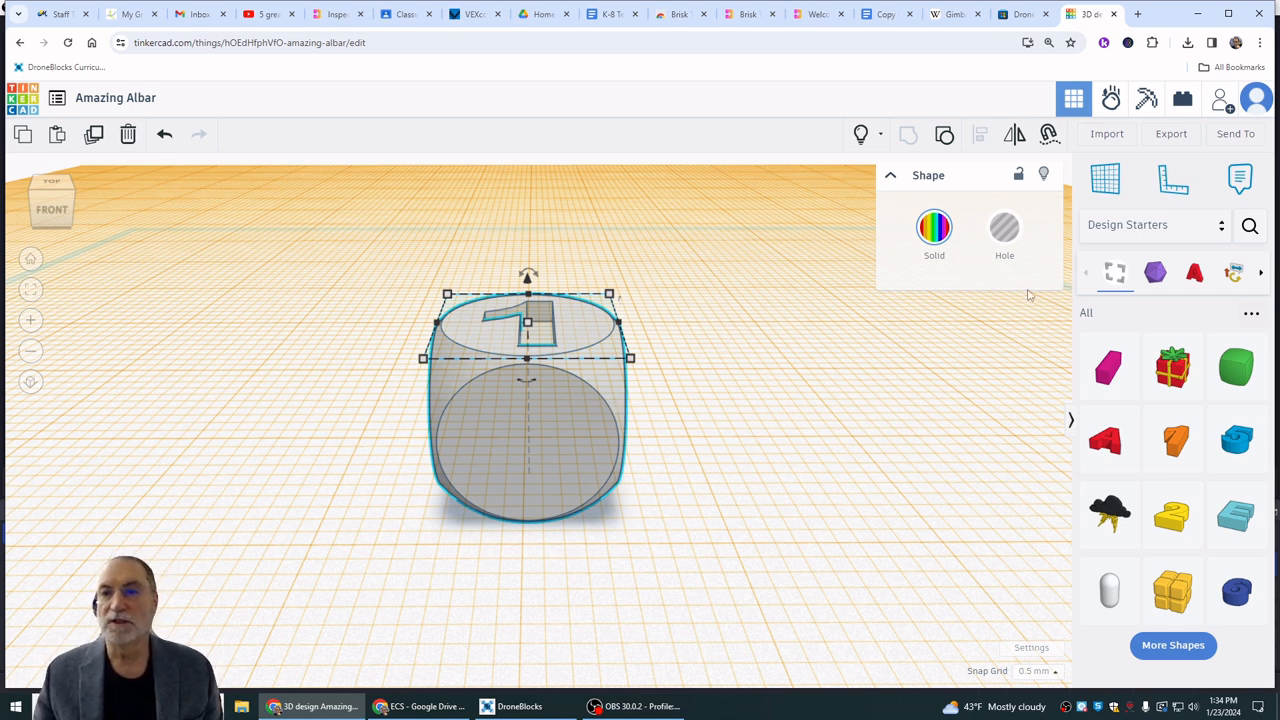
{"action": "left_click", "coordinate": [1106, 180]}
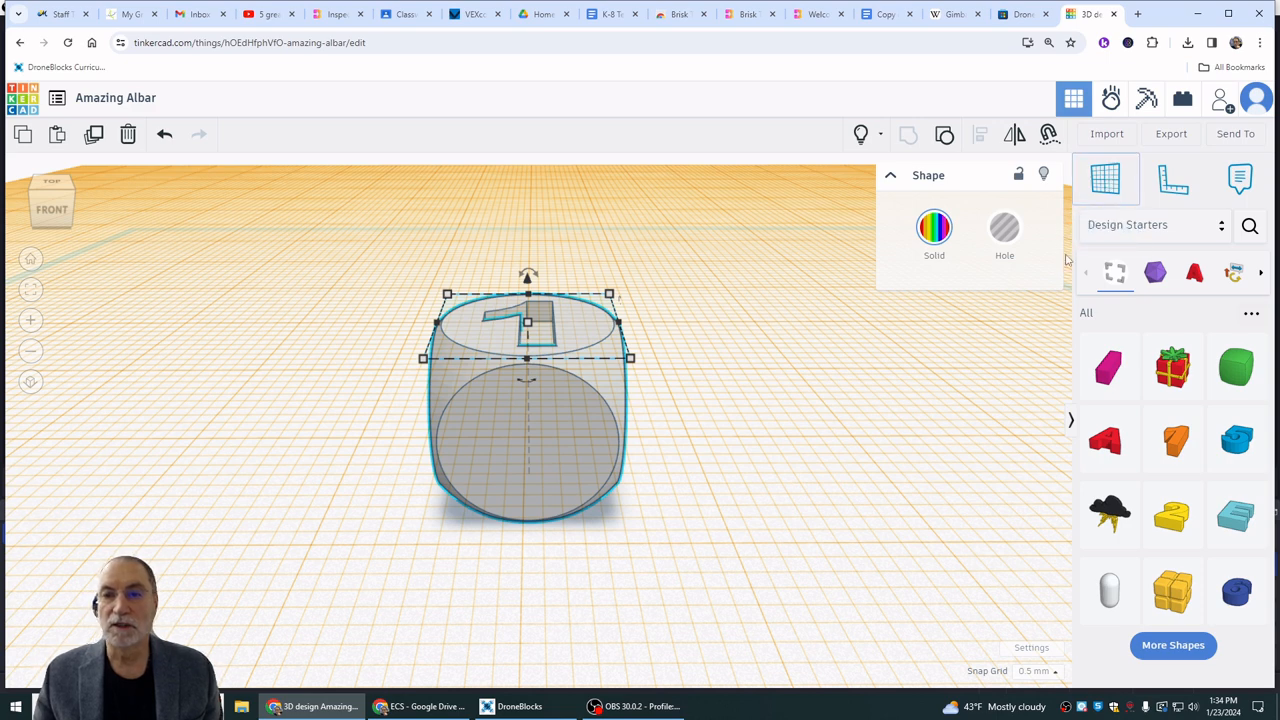
{"action": "left_click", "coordinate": [903, 410]}
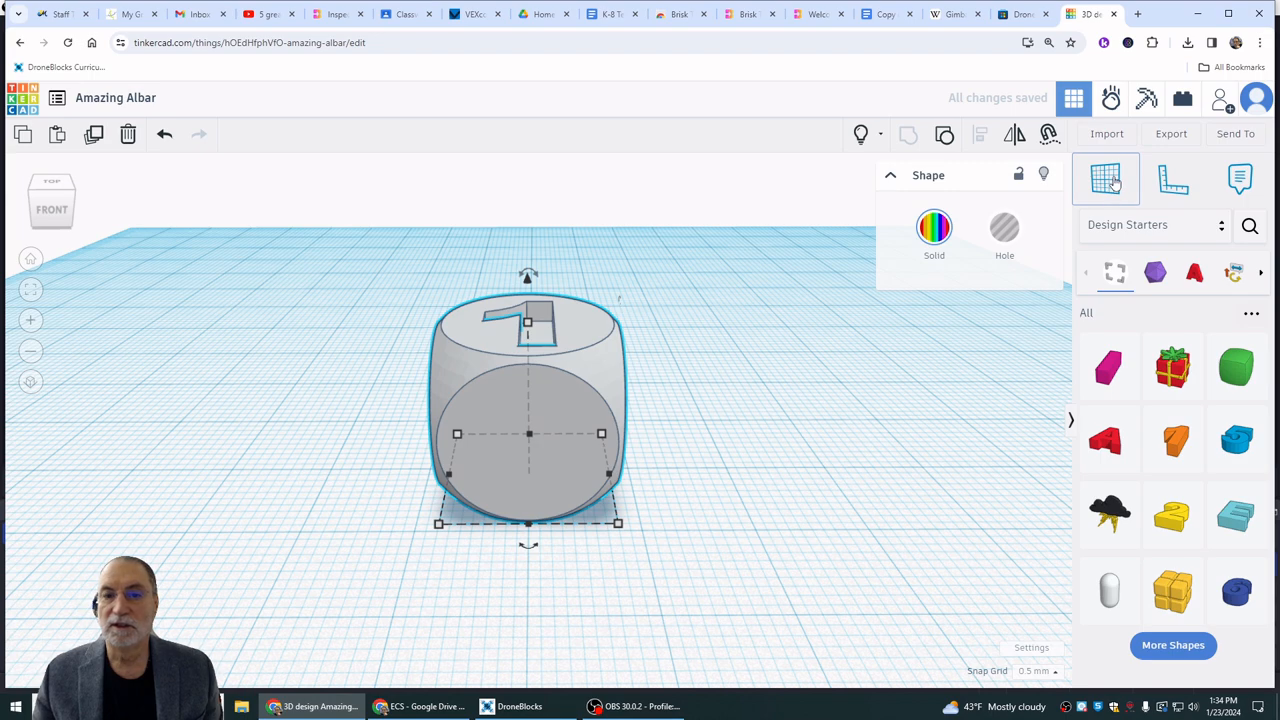
{"action": "left_click", "coordinate": [533, 436]}
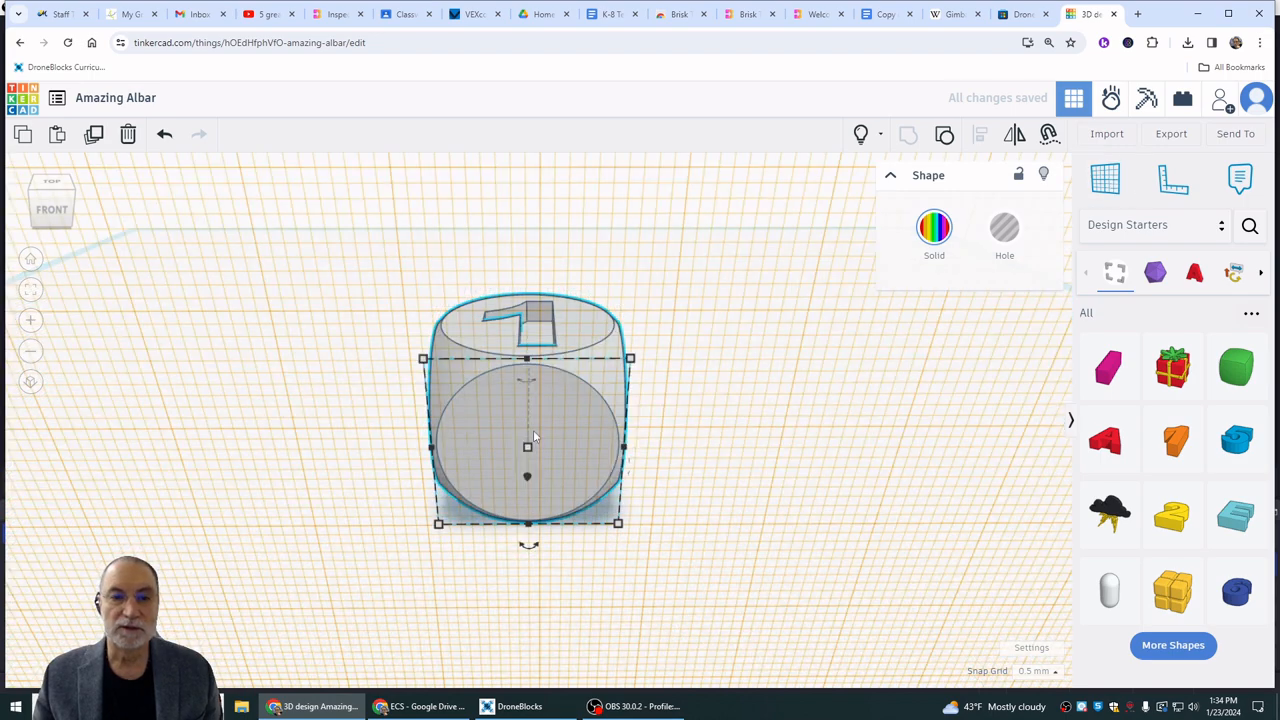
{"action": "right_click_drag", "start_coordinate": [733, 451], "coordinate": [733, 384]}
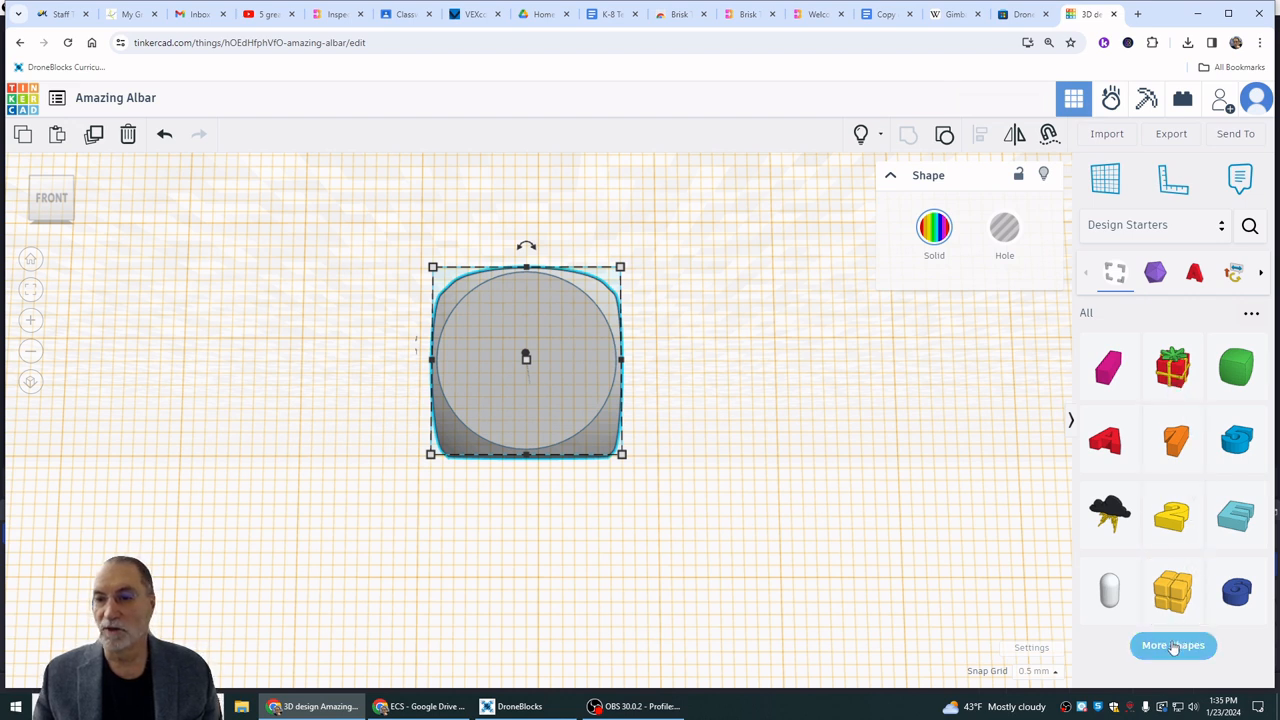
{"action": "left_click", "coordinate": [1173, 646]}
{"action": "scroll", "coordinate": [1170, 646], "scroll_direction": "down", "scroll_amount": 2}
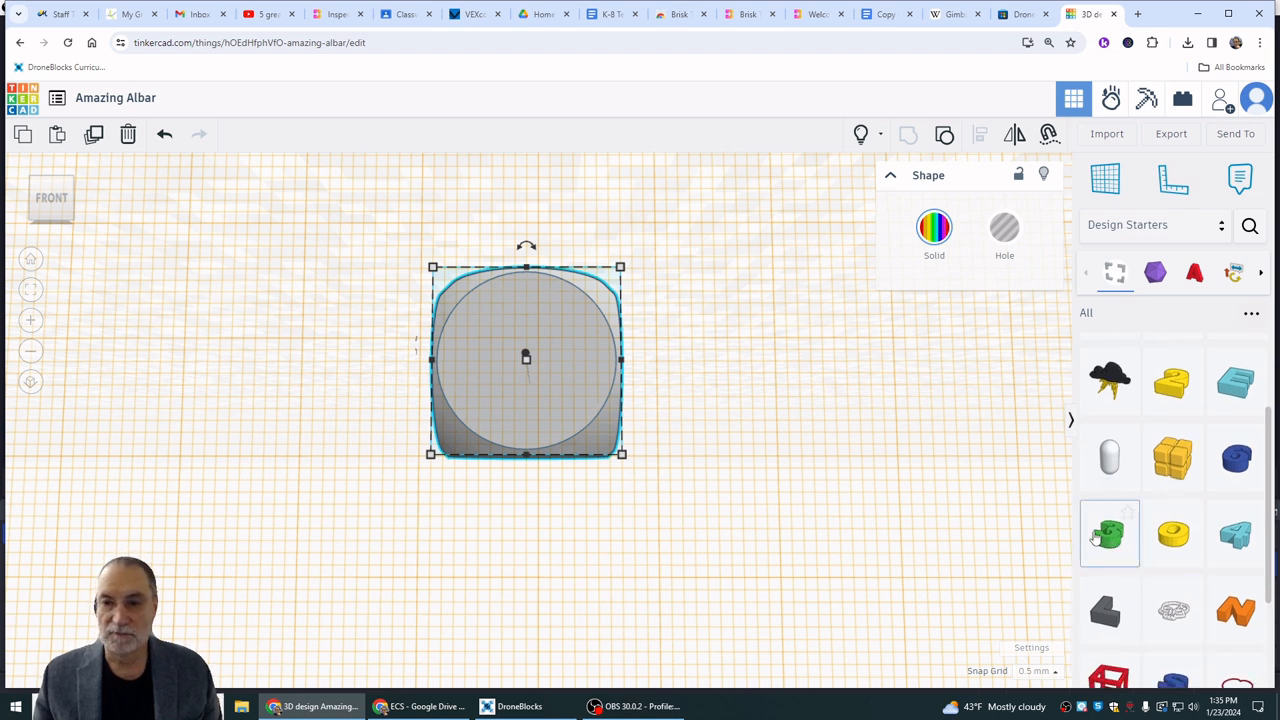
{"action": "left_click_drag", "start_coordinate": [1095, 537], "coordinate": [533, 373]}
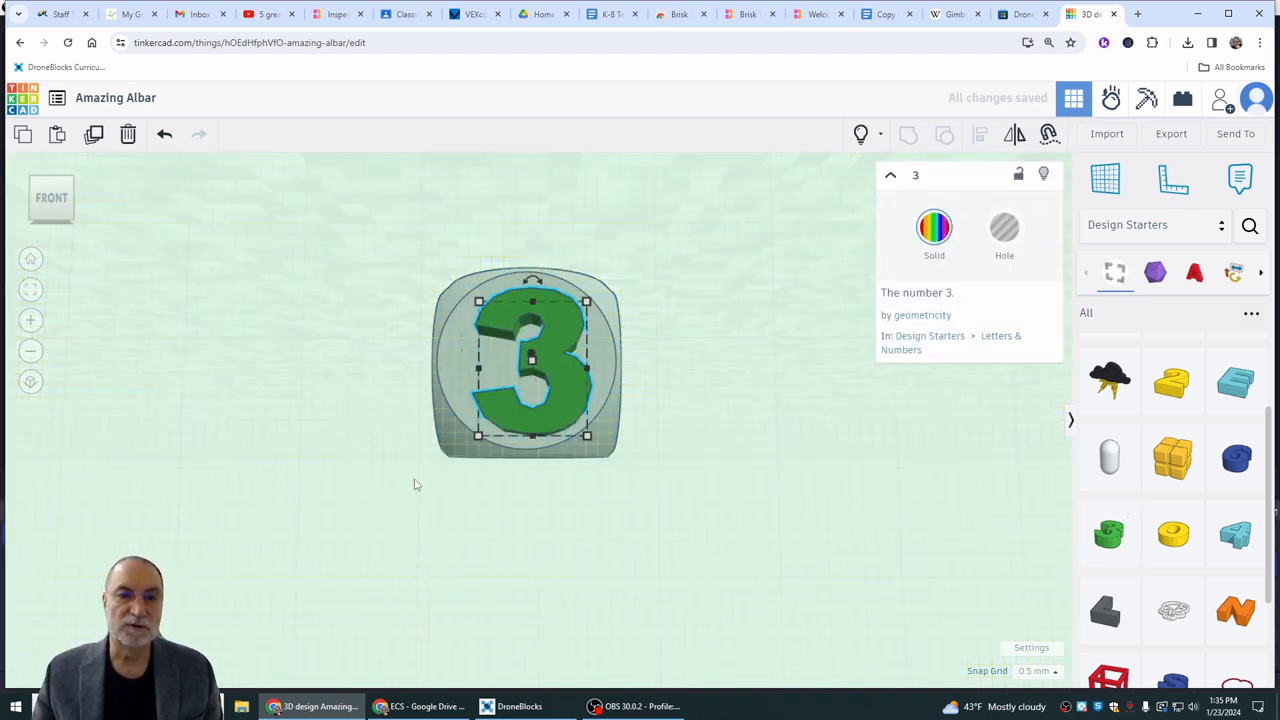
Align the number 3 with the dice so that it is centred horizontally and vertically on the front face.
{"action": "left_click_drag", "start_coordinate": [415, 481], "coordinate": [636, 234]}
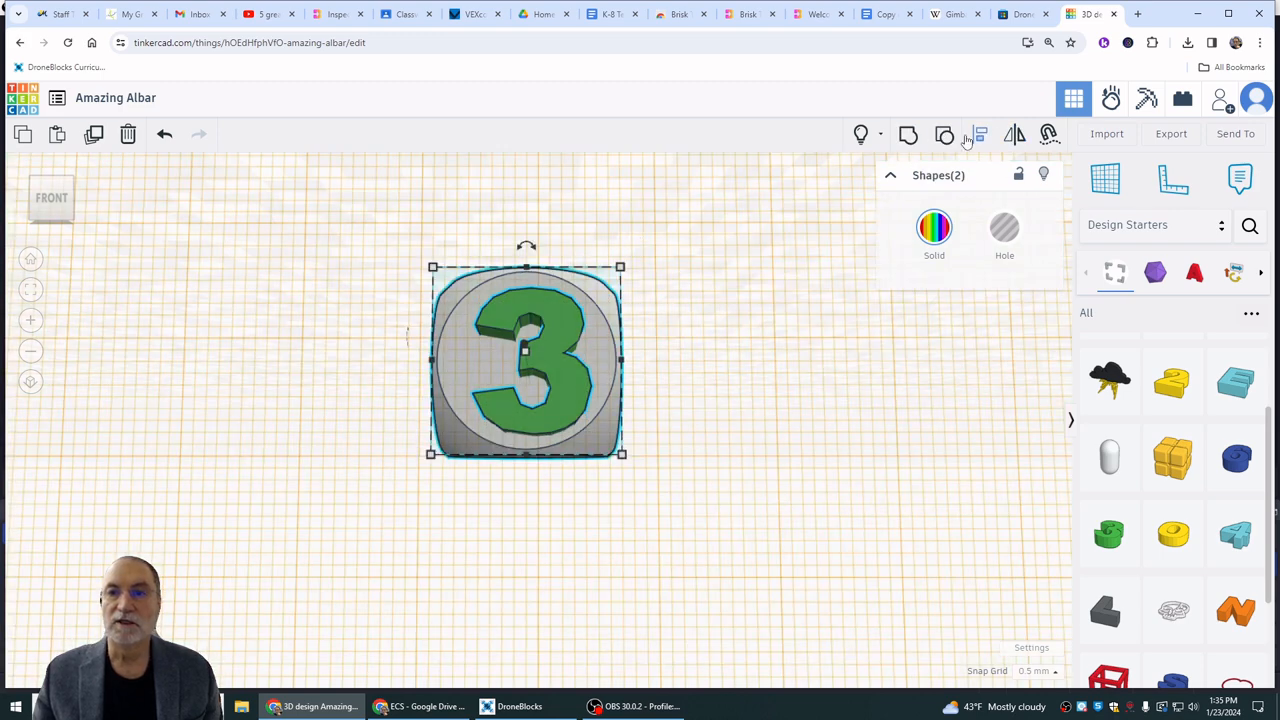
{"action": "left_click", "coordinate": [980, 142]}
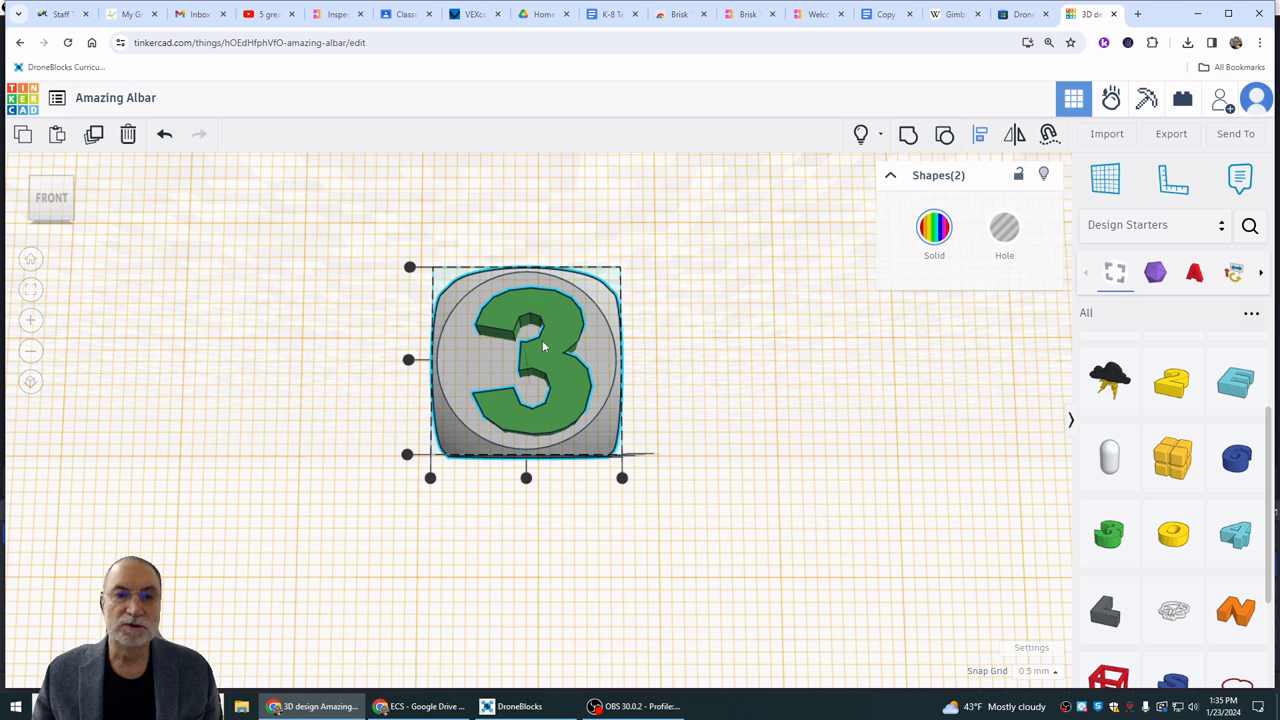
{"action": "left_click", "coordinate": [407, 362]}
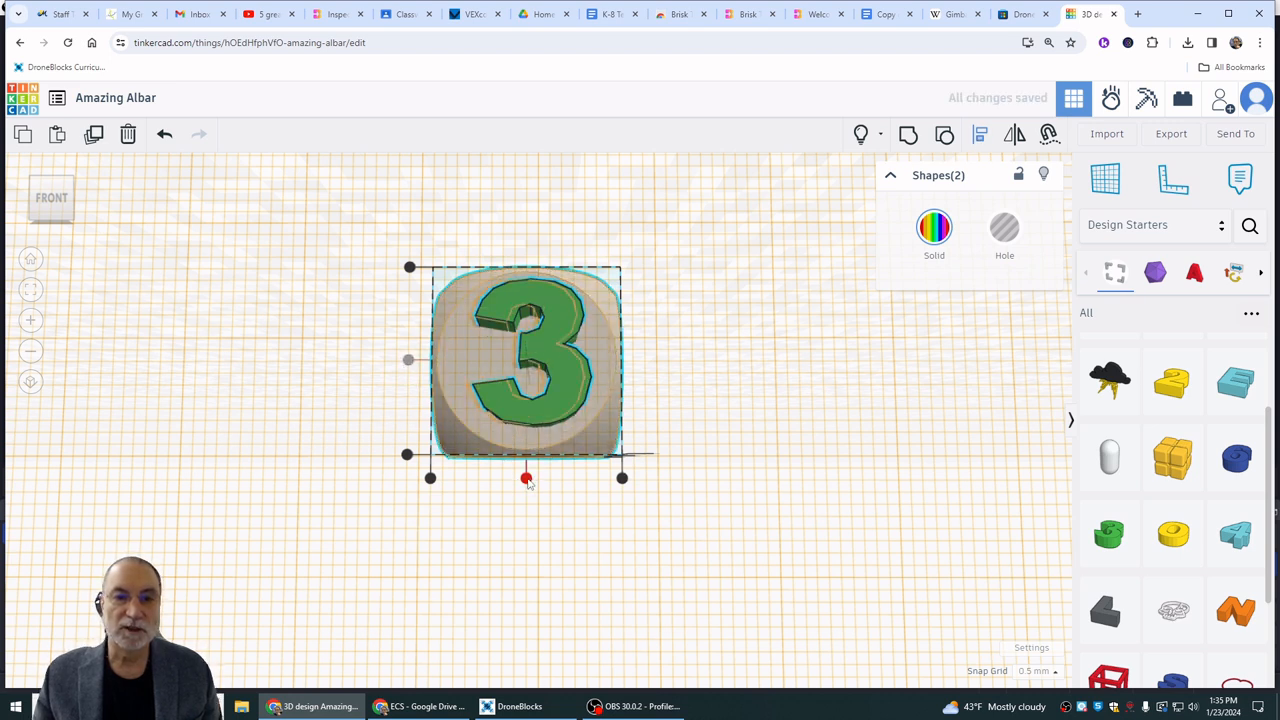
{"action": "left_click", "coordinate": [526, 479]}
{"action": "left_click", "coordinate": [778, 416]}
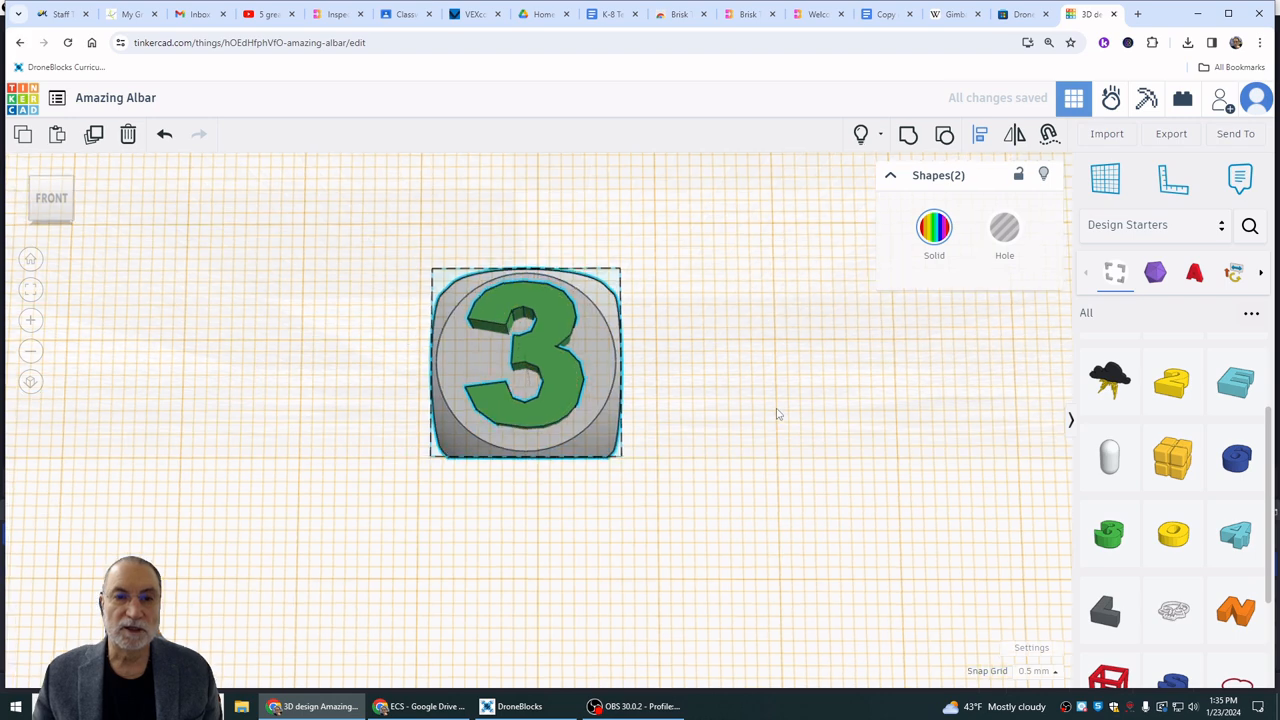
{"action": "right_click_drag", "start_coordinate": [778, 414], "coordinate": [784, 420]}
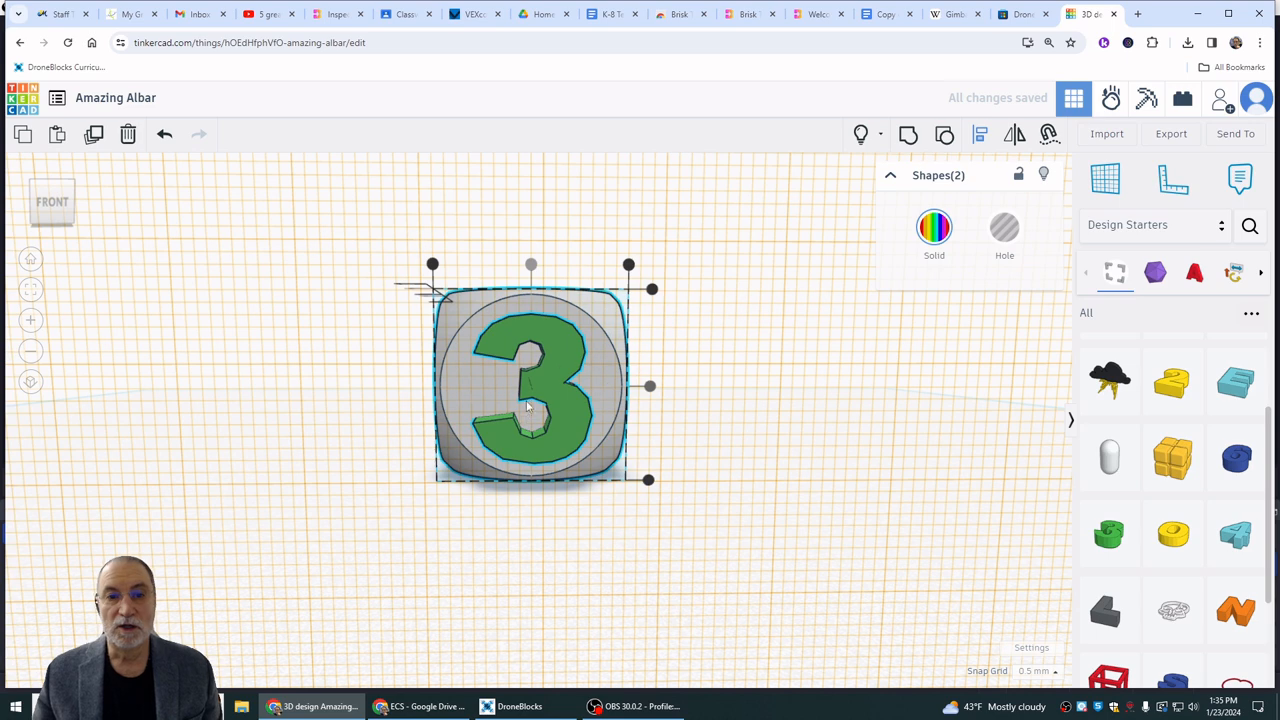
{"action": "left_click", "coordinate": [650, 449]}
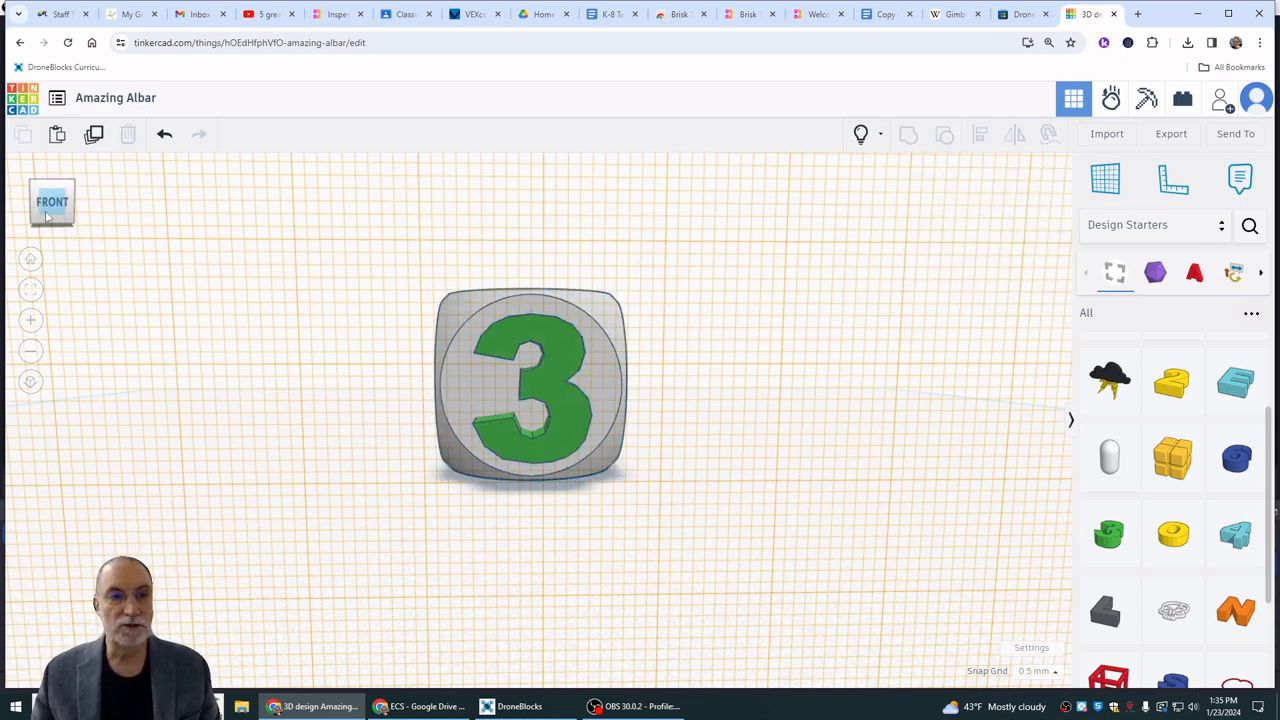
Sink the number 3 partway into the dice's front face.
{"action": "mouse_move", "coordinate": [45, 217]}
{"action": "left_mouse_down"}
{"action": "mouse_move", "coordinate": [33, 224]}
{"action": "mouse_move", "coordinate": [45, 216]}
{"action": "left_mouse_up"}
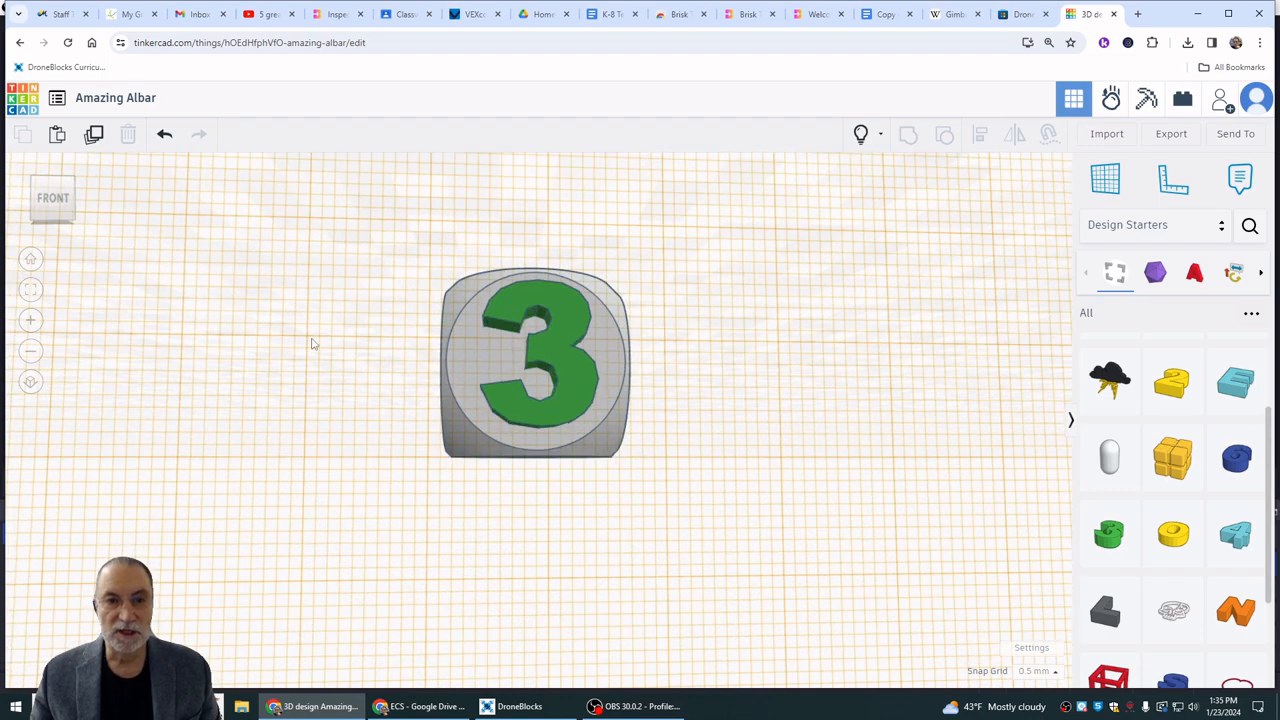
{"action": "right_click_drag", "start_coordinate": [312, 339], "coordinate": [229, 463]}
{"action": "left_click", "coordinate": [396, 425]}
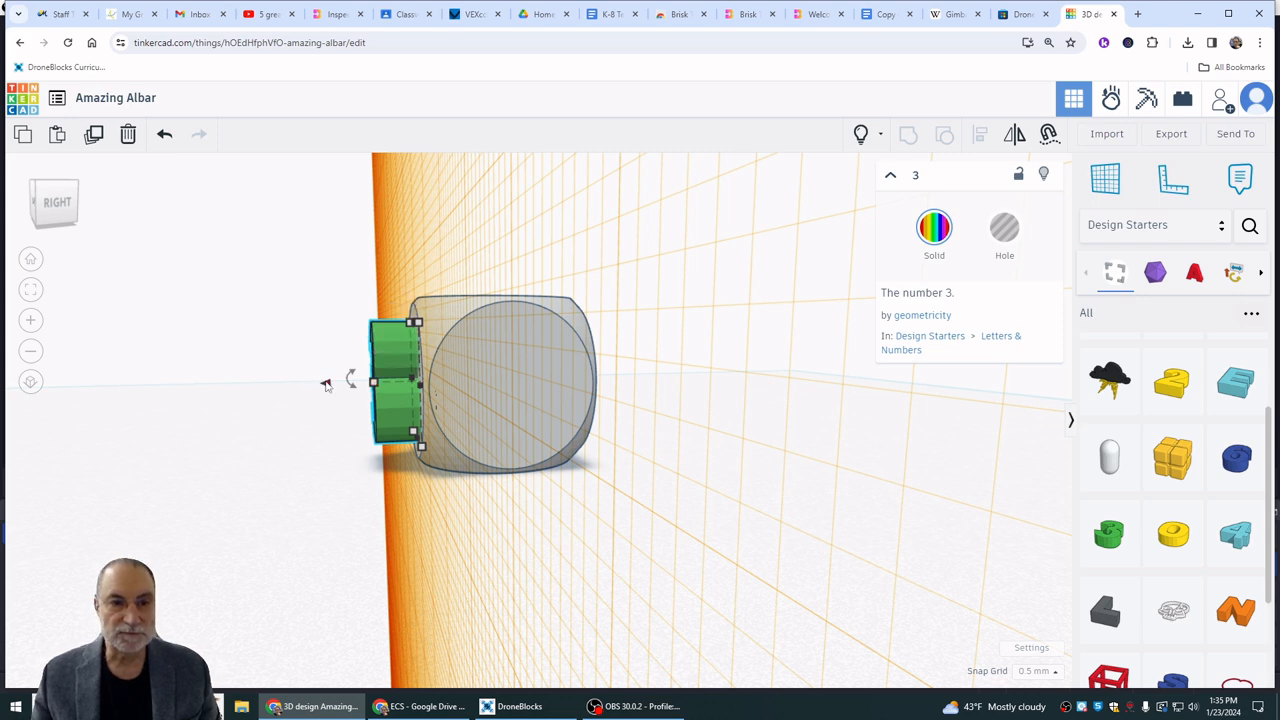
{"action": "left_click_drag", "start_coordinate": [326, 386], "coordinate": [349, 393]}
Make the number 3 a hole and group it with the dice to engrave it in the front face.
{"action": "right_click_drag", "start_coordinate": [374, 515], "coordinate": [962, 418]}
{"action": "left_click", "coordinate": [1004, 228]}
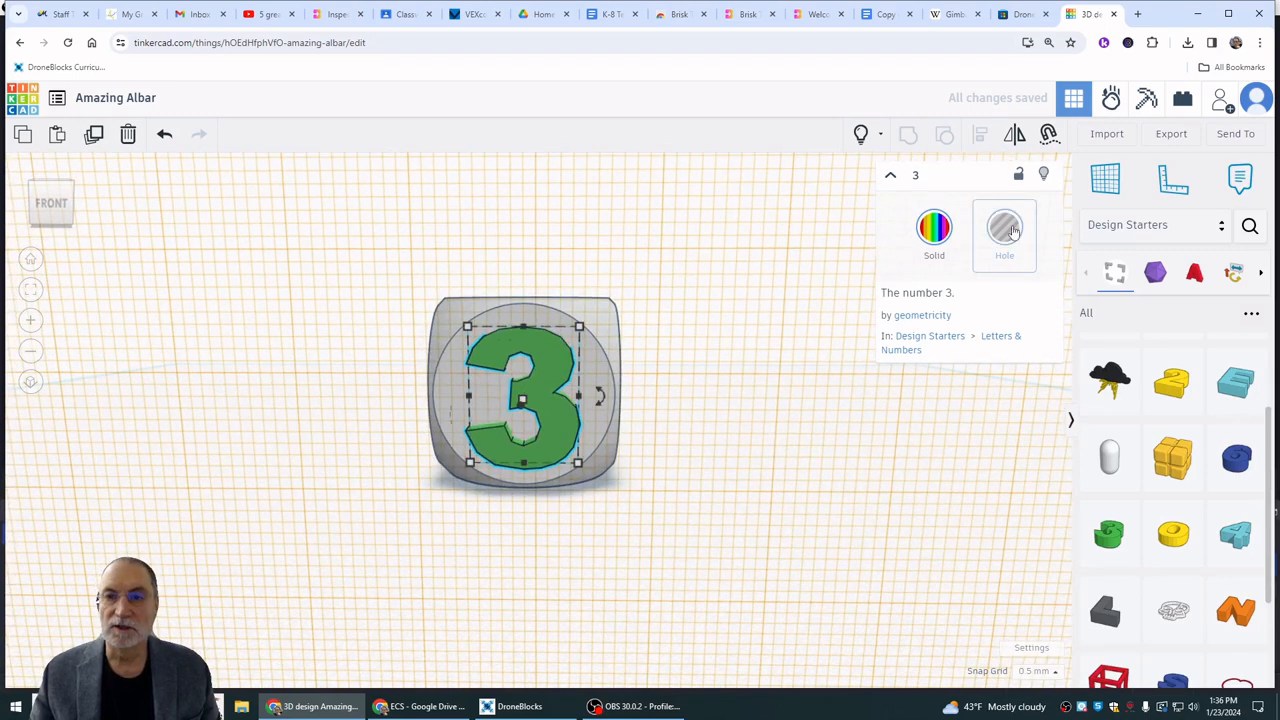
{"action": "left_click_drag", "start_coordinate": [408, 491], "coordinate": [673, 287]}
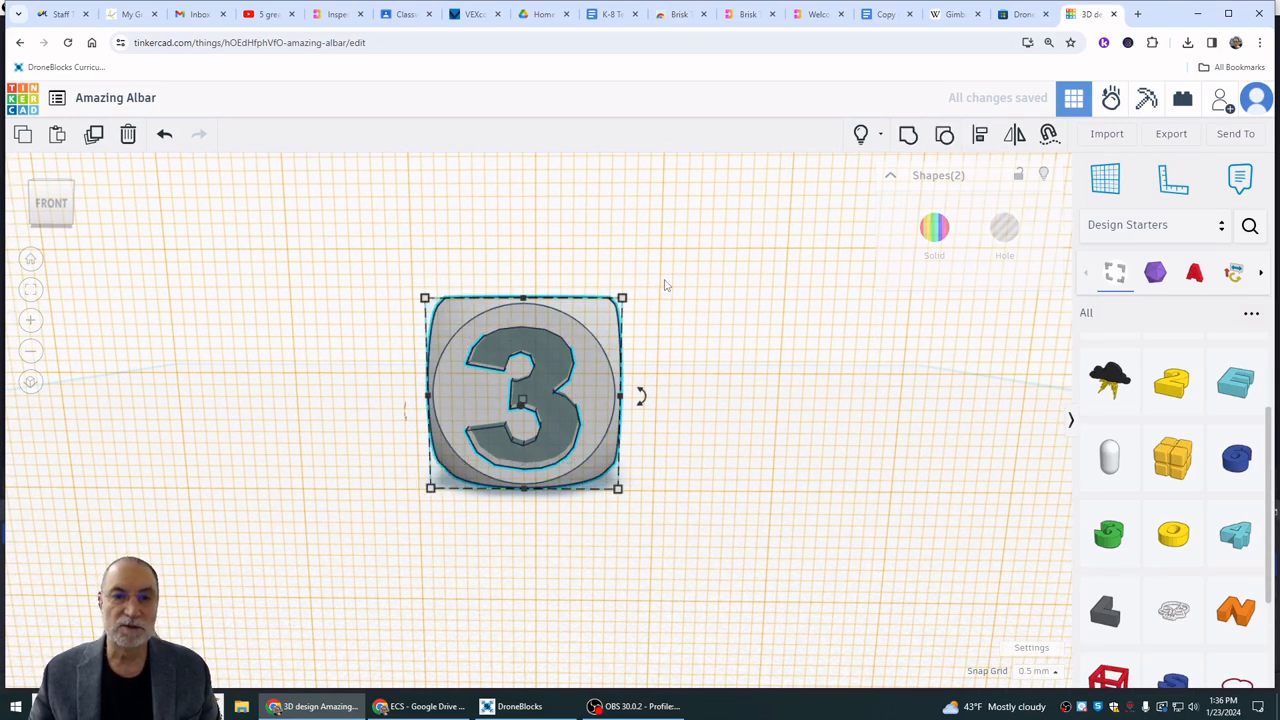
{"action": "left_click", "coordinate": [908, 136]}
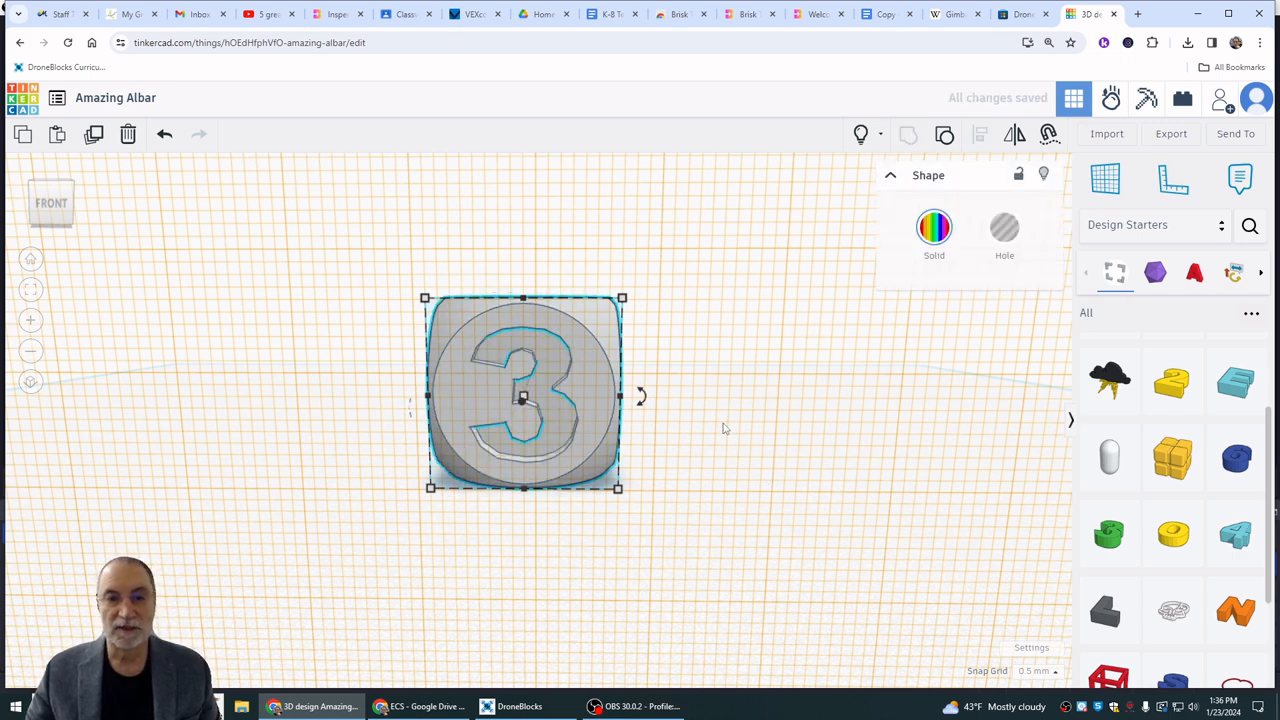
Set the temporary workplane on the dice's back face and place the number 4 from Design Starters on it.
{"action": "right_click_drag", "start_coordinate": [736, 420], "coordinate": [206, 451]}
{"action": "right_click_drag", "start_coordinate": [731, 471], "coordinate": [648, 456]}
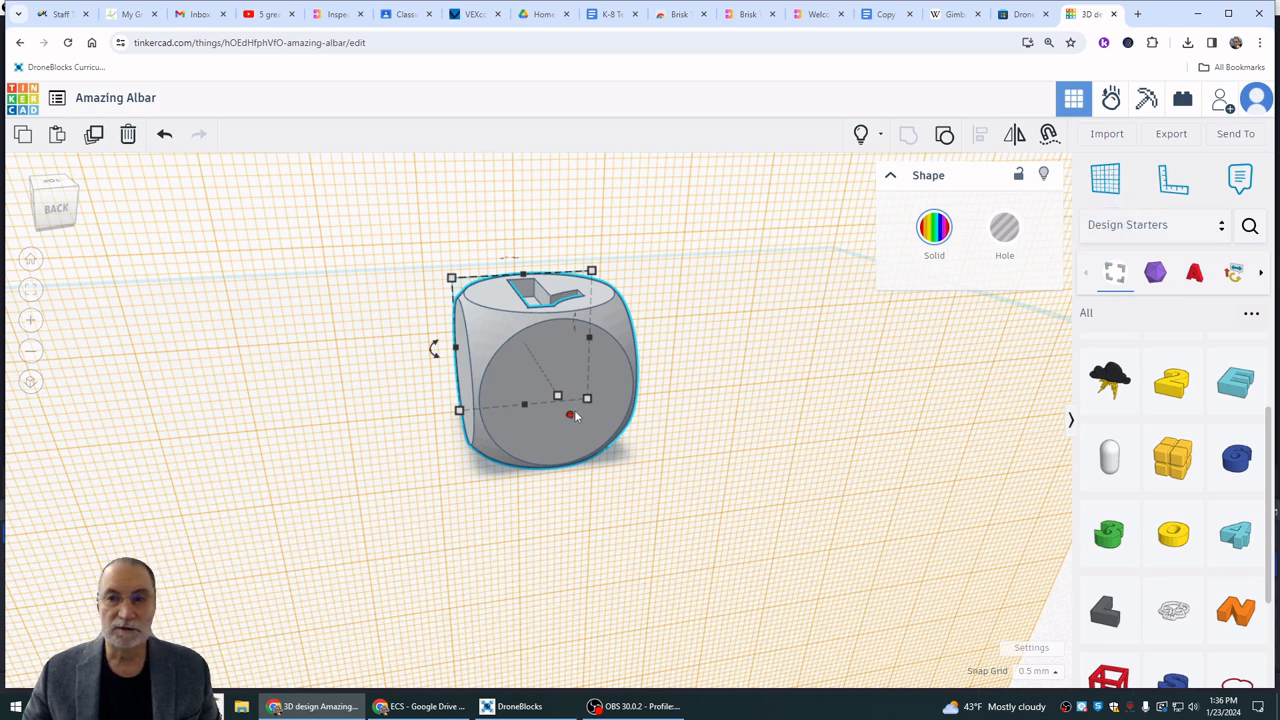
{"action": "left_click", "coordinate": [1105, 178]}
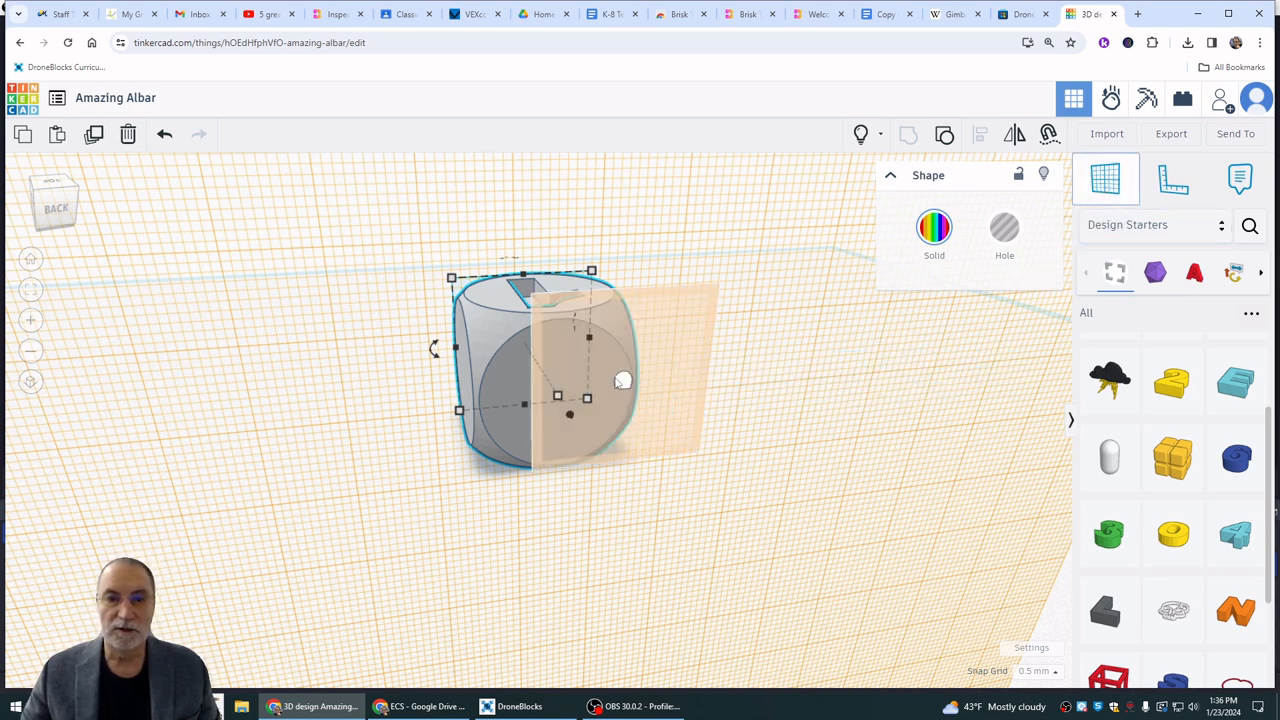
{"action": "left_click", "coordinate": [563, 394]}
{"action": "right_click_drag", "start_coordinate": [768, 415], "coordinate": [726, 390]}
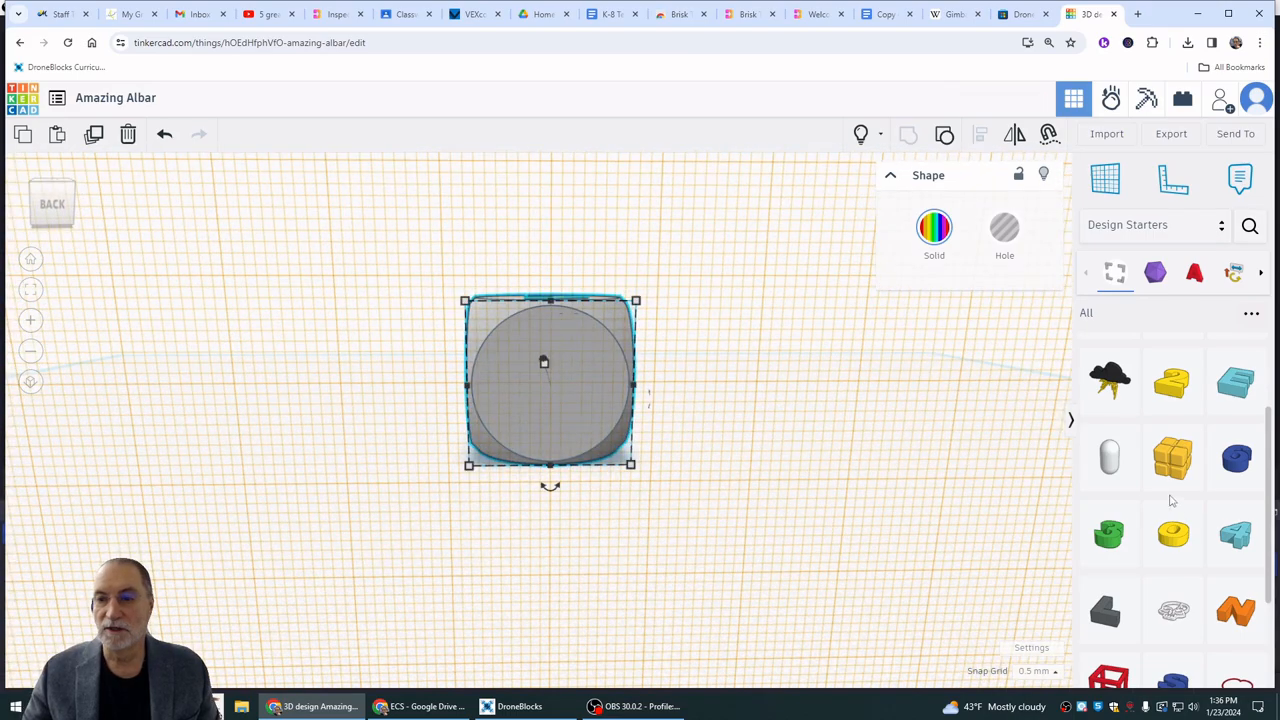
{"action": "left_click_drag", "start_coordinate": [1236, 532], "coordinate": [543, 380]}
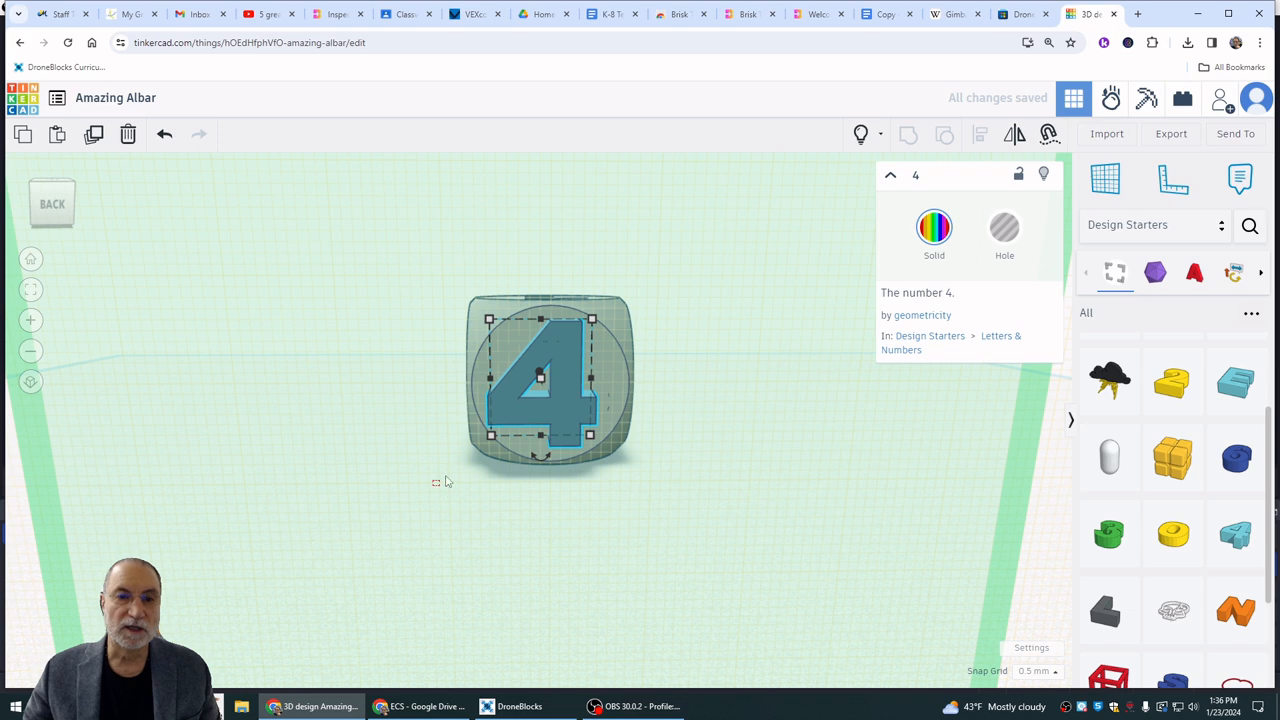
Align the number 4 with the dice so that it is centred horizontally and vertically on the back face.
{"action": "left_click_drag", "start_coordinate": [446, 481], "coordinate": [655, 278]}
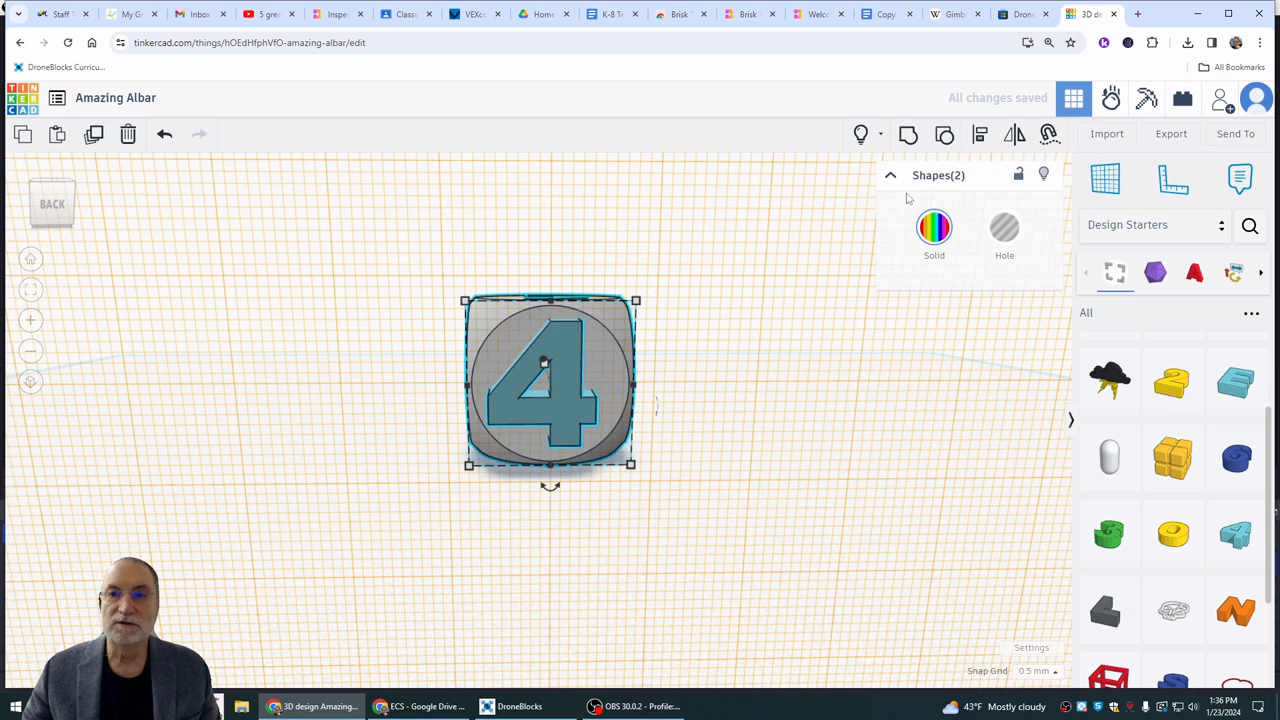
{"action": "left_click", "coordinate": [979, 136]}
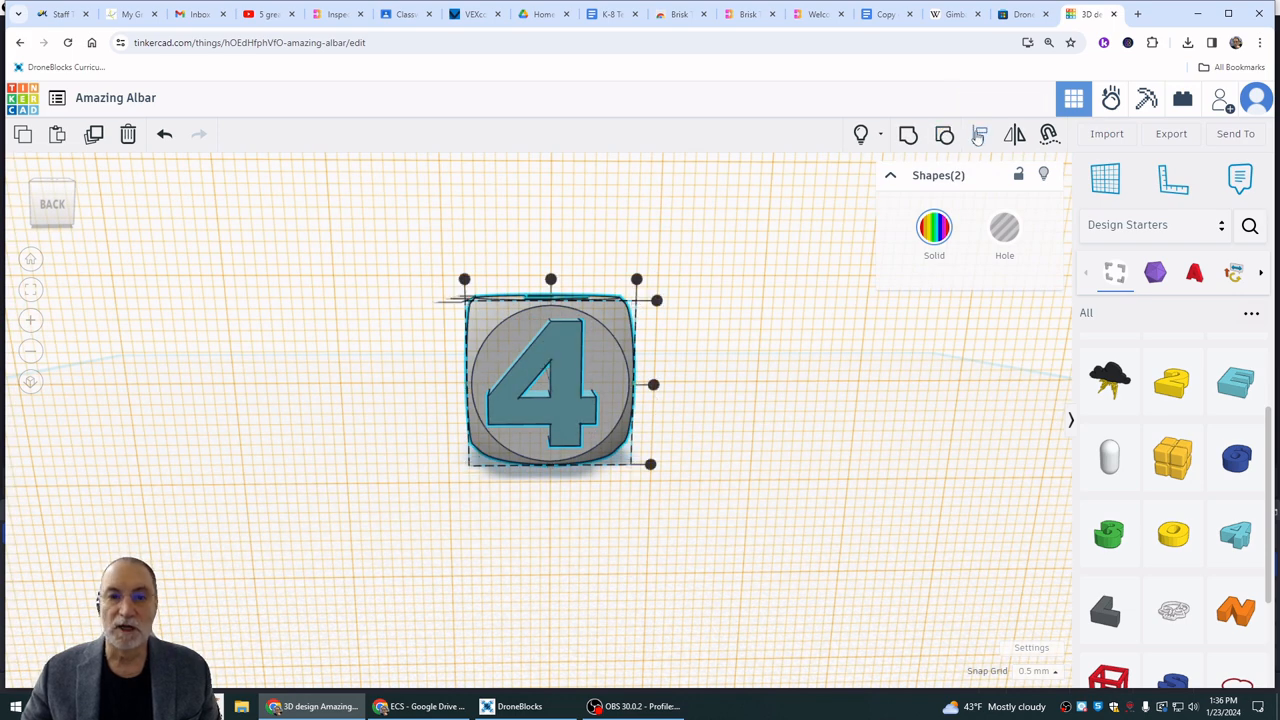
{"action": "left_click", "coordinate": [653, 384]}
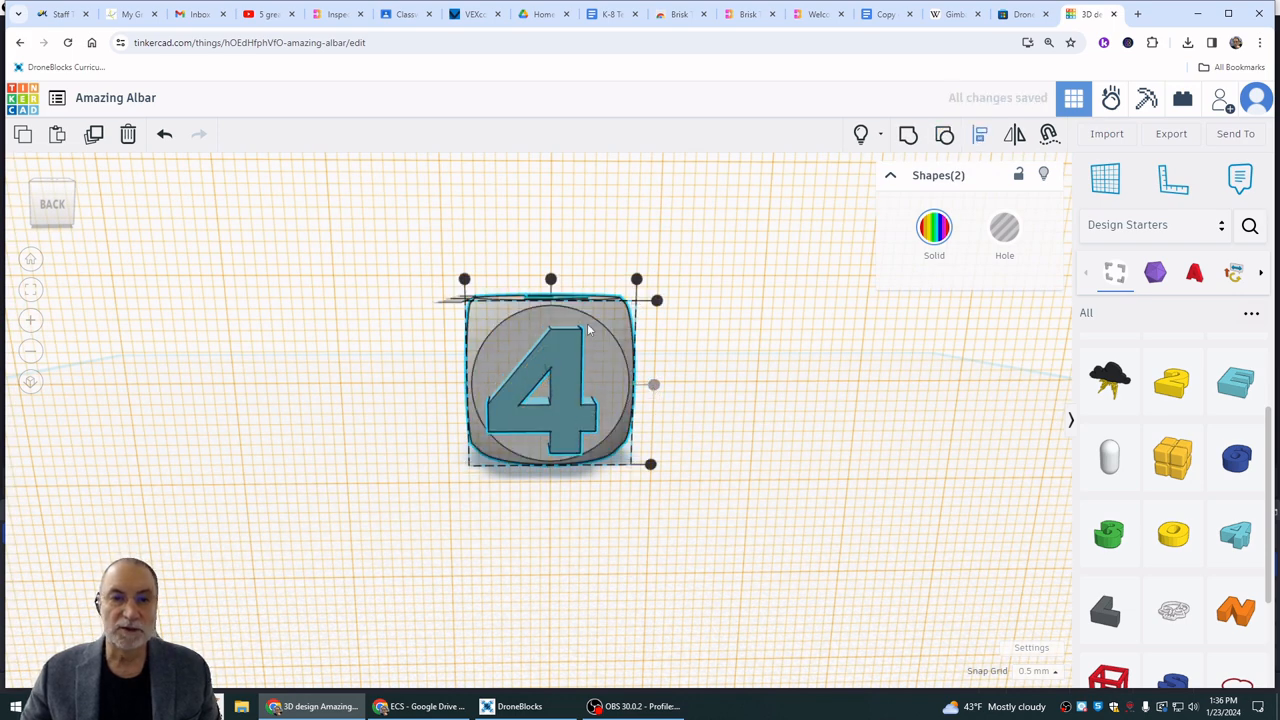
{"action": "left_click", "coordinate": [551, 280]}
{"action": "mouse_move", "coordinate": [779, 440]}
{"action": "right_mouse_down"}
{"action": "mouse_move", "coordinate": [746, 425]}
{"action": "mouse_move", "coordinate": [769, 417]}
{"action": "mouse_move", "coordinate": [767, 431]}
{"action": "right_mouse_up"}
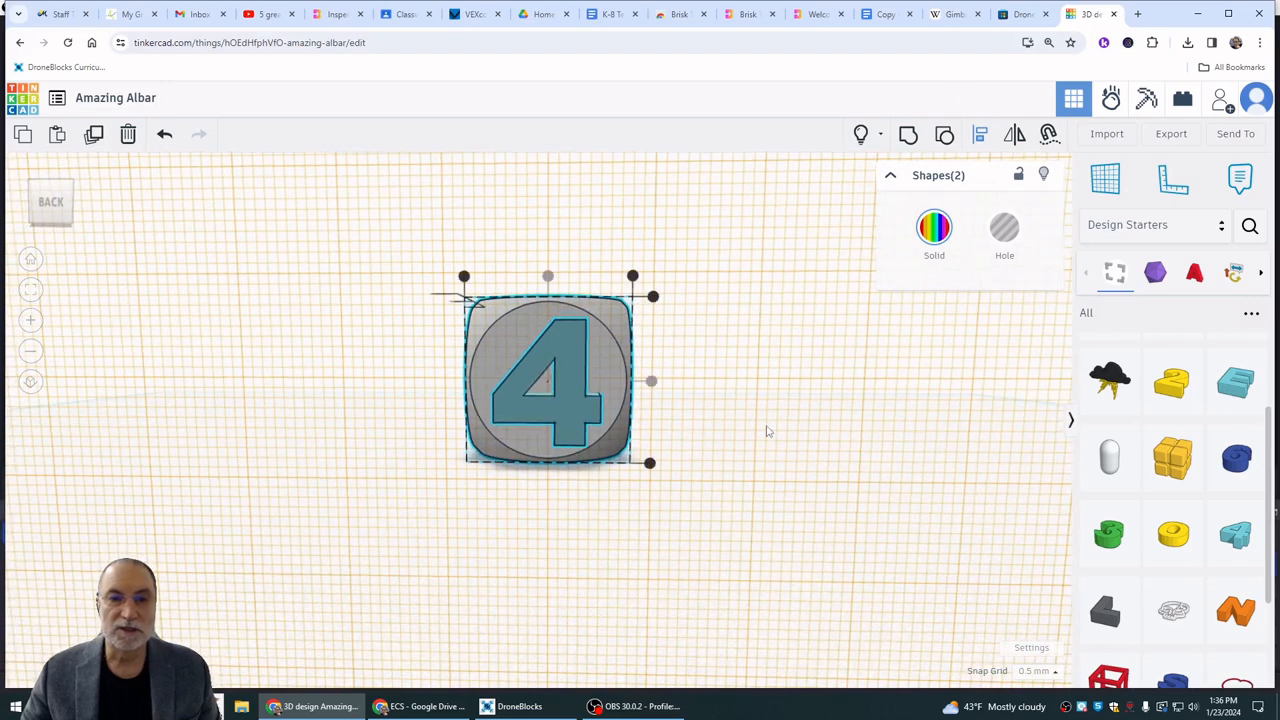
{"action": "left_click", "coordinate": [775, 466]}
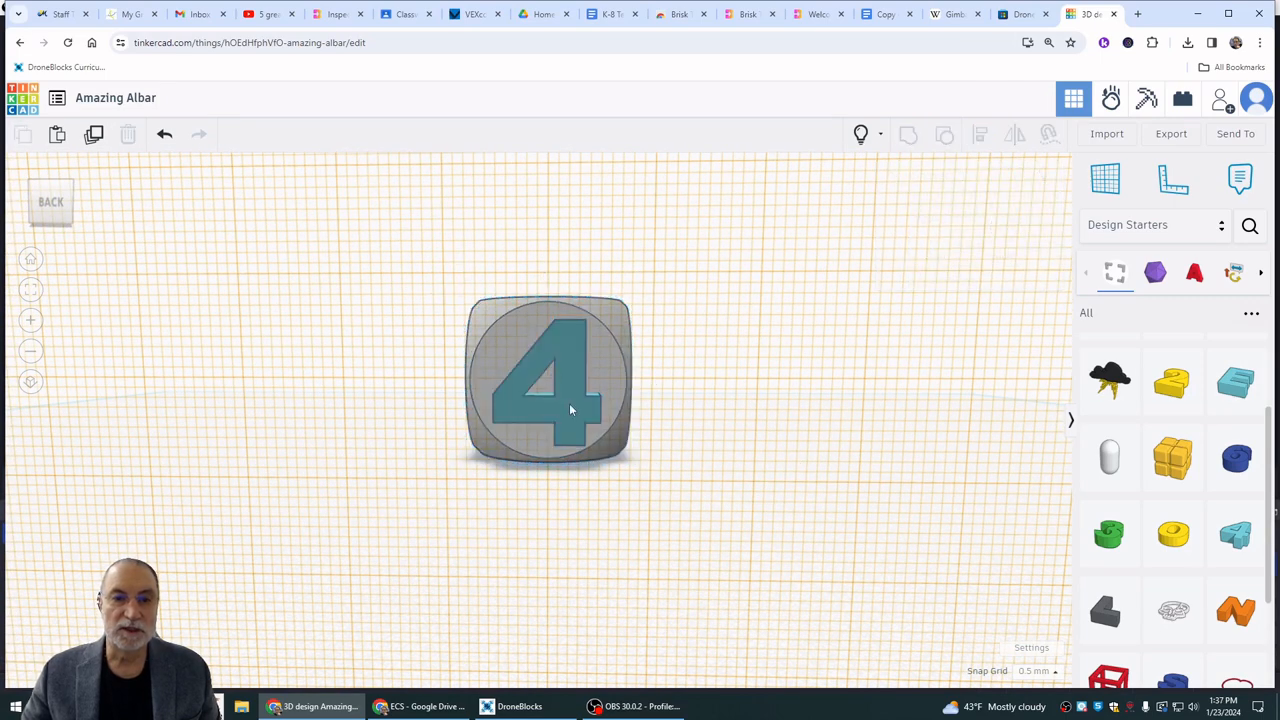
Nudge the number 4 one 0.5 mm snap step left and one step up on the back face.
{"action": "left_click", "coordinate": [570, 409]}
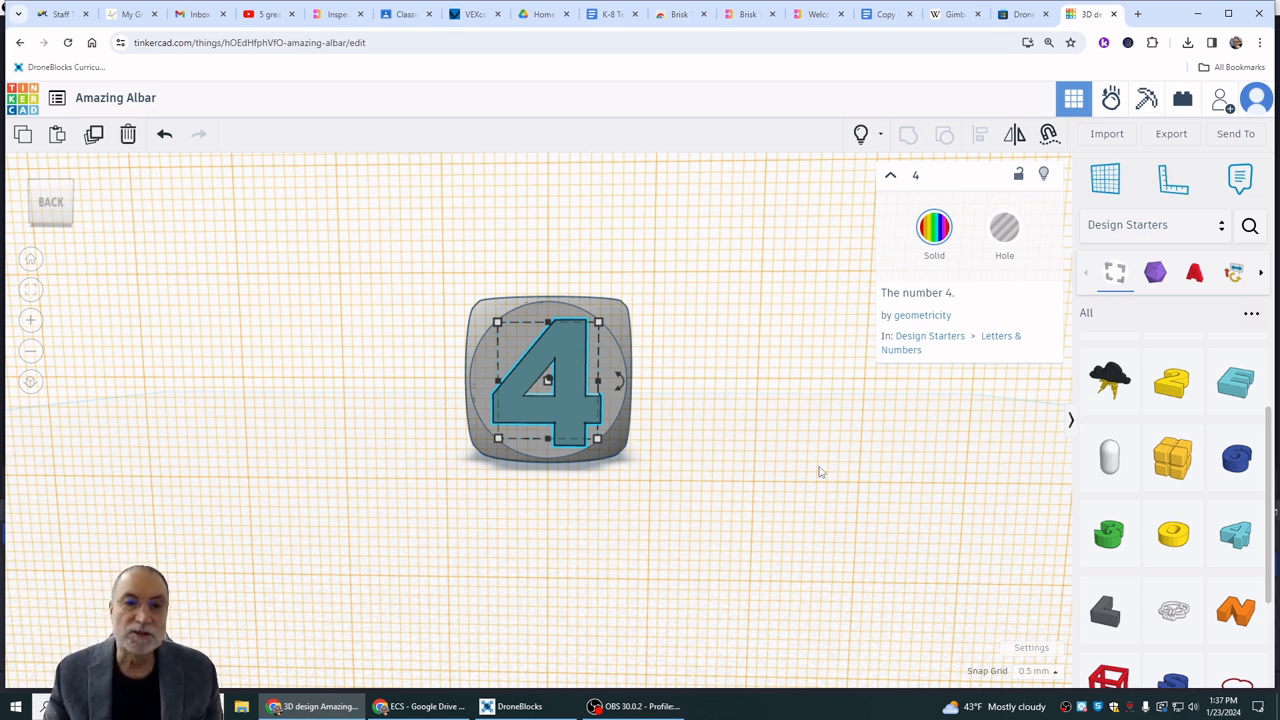
{"action": "key", "text": "Left"}
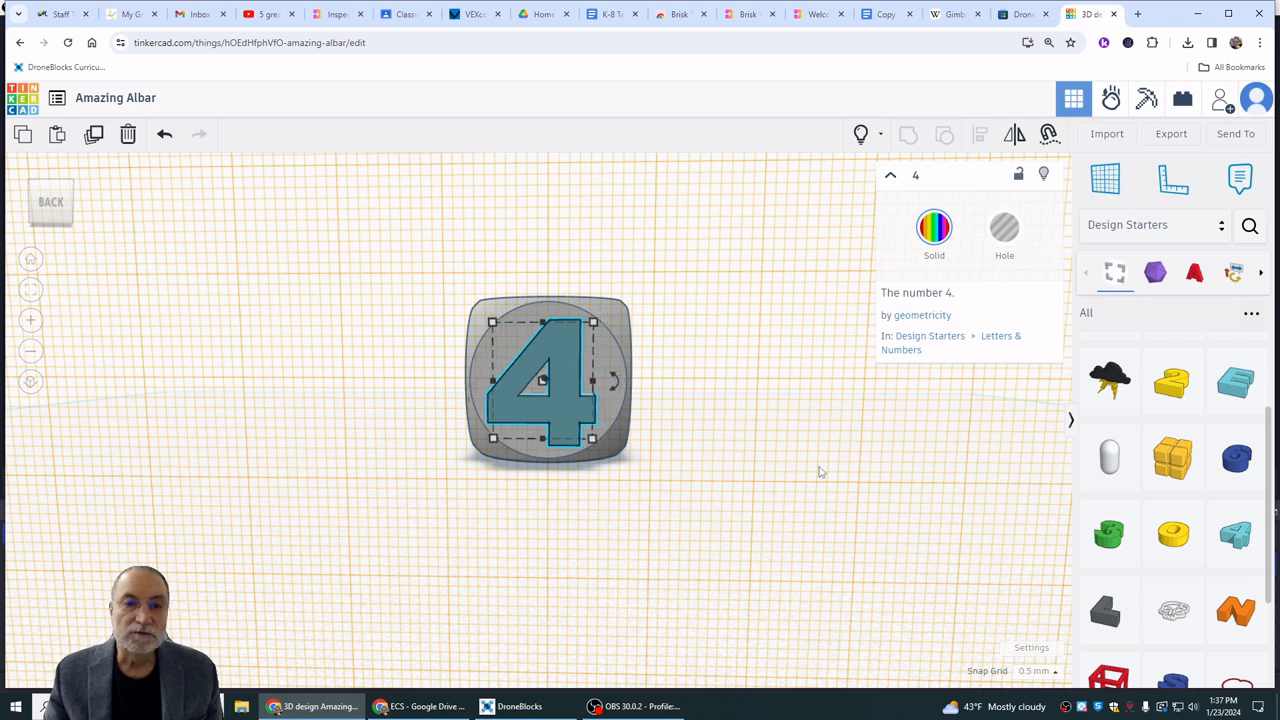
{"action": "key", "text": "Up"}
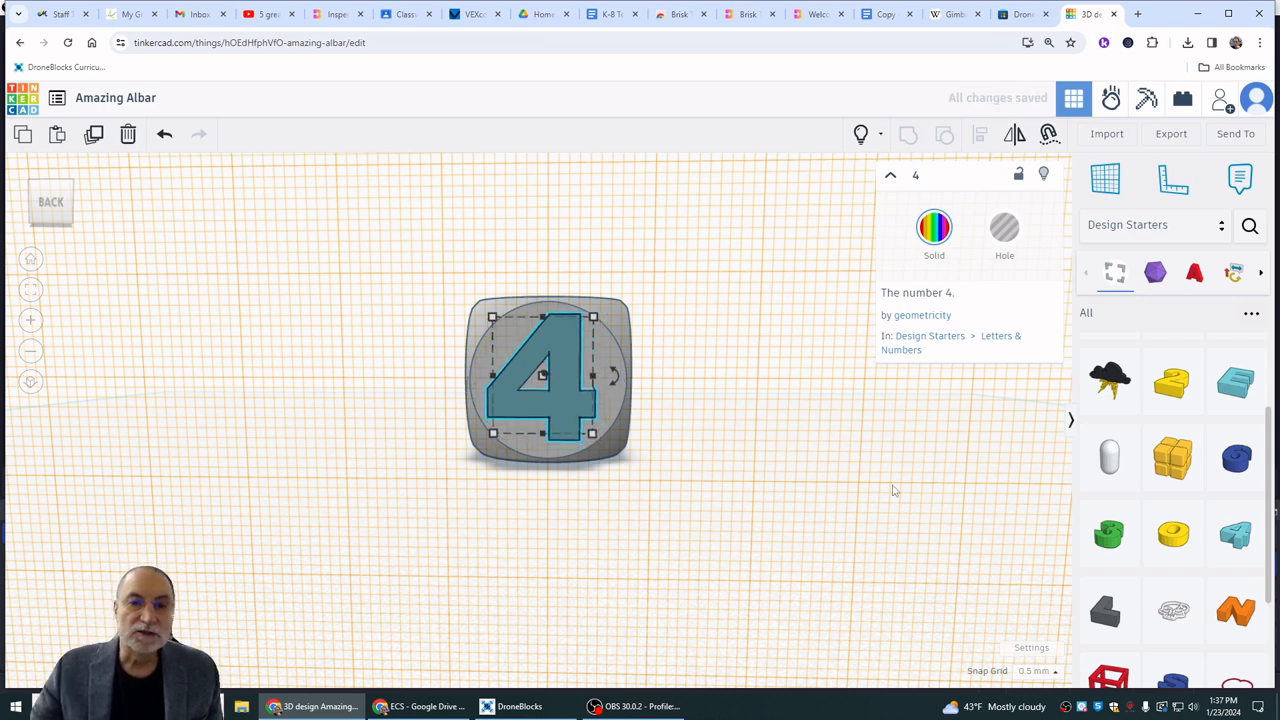
Sink the number 4 into the dice's back face by 2 mm.
{"action": "right_click_drag", "start_coordinate": [895, 490], "coordinate": [829, 447]}
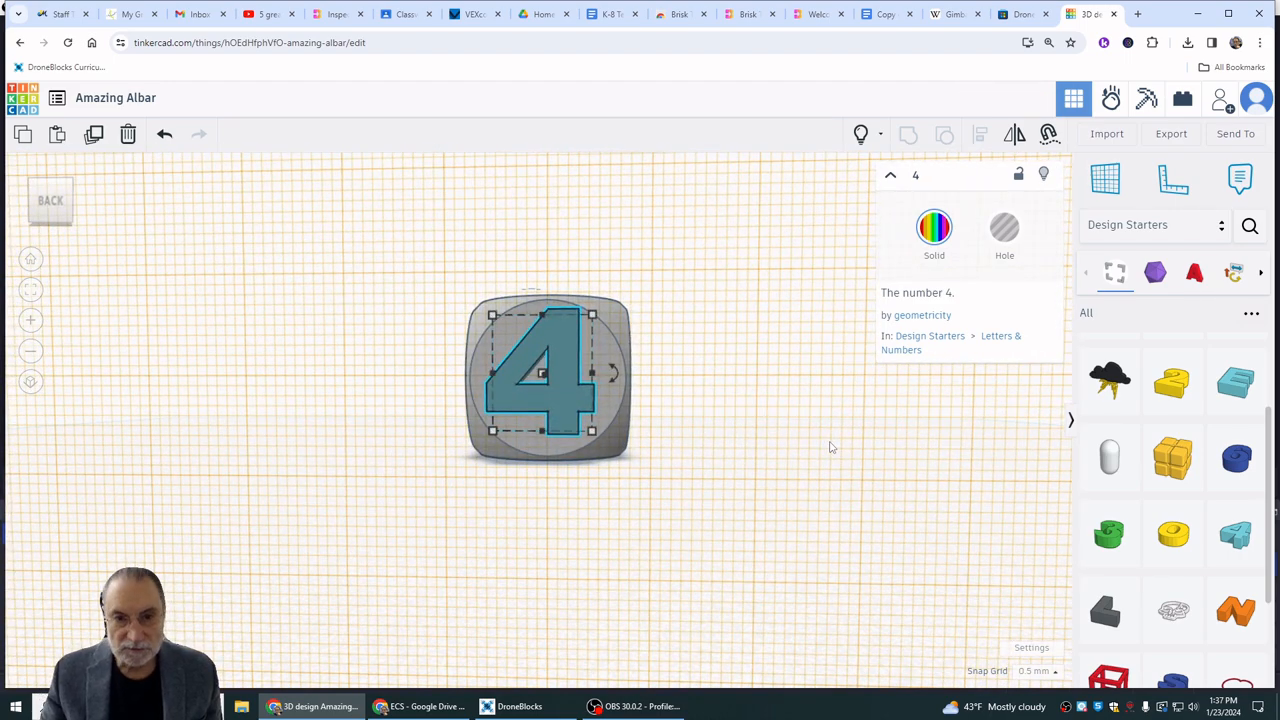
{"action": "right_click_drag", "start_coordinate": [829, 443], "coordinate": [493, 427]}
{"action": "left_click", "coordinate": [493, 427]}
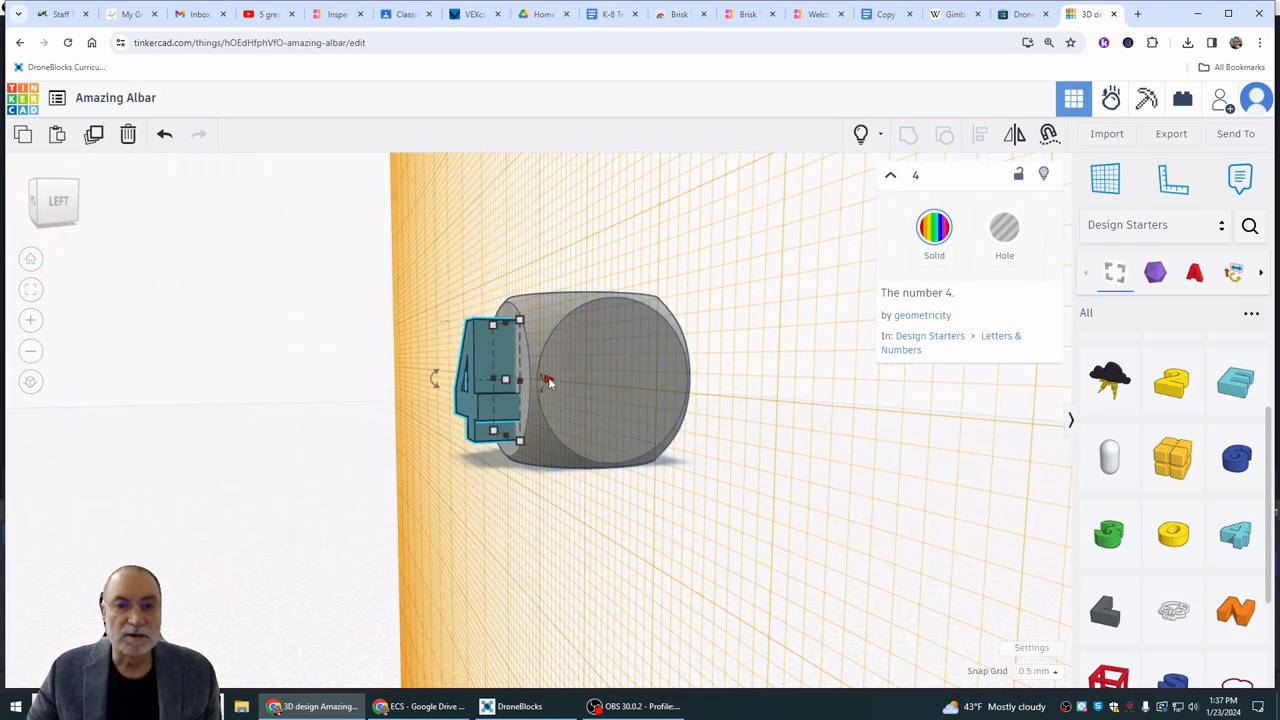
{"action": "left_click_drag", "start_coordinate": [549, 382], "coordinate": [548, 382]}
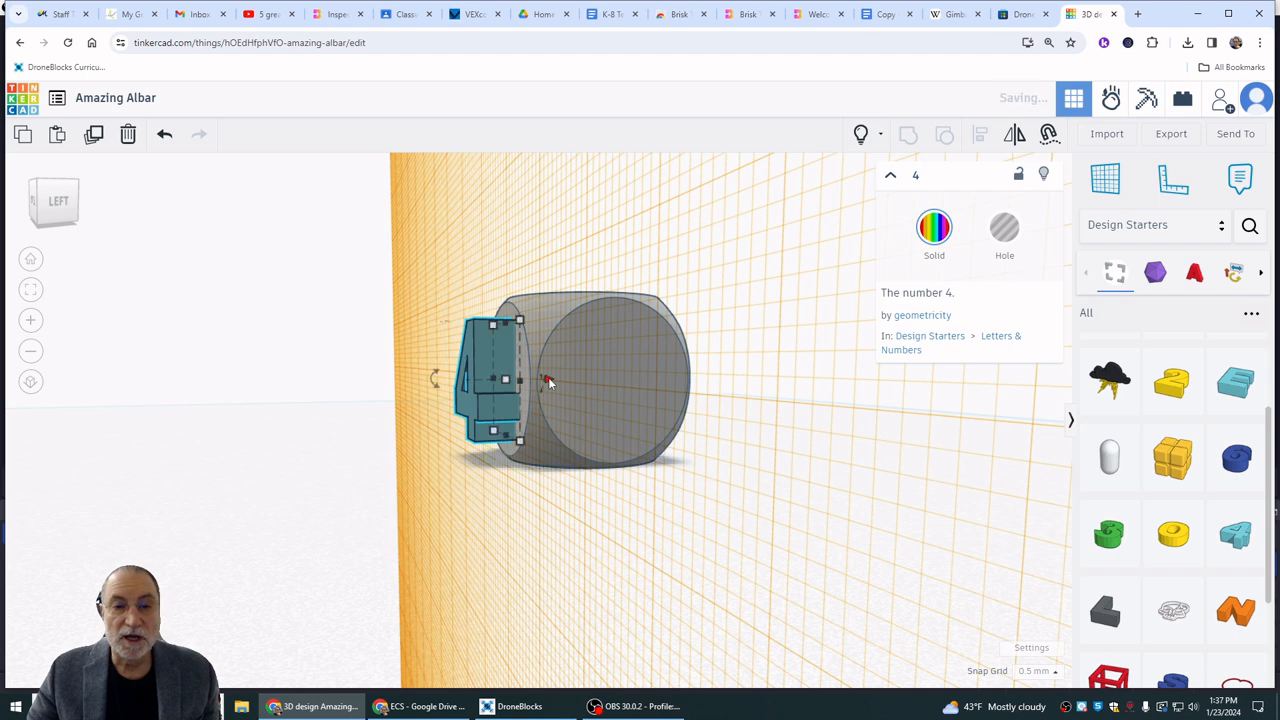
{"action": "left_click", "coordinate": [546, 575]}
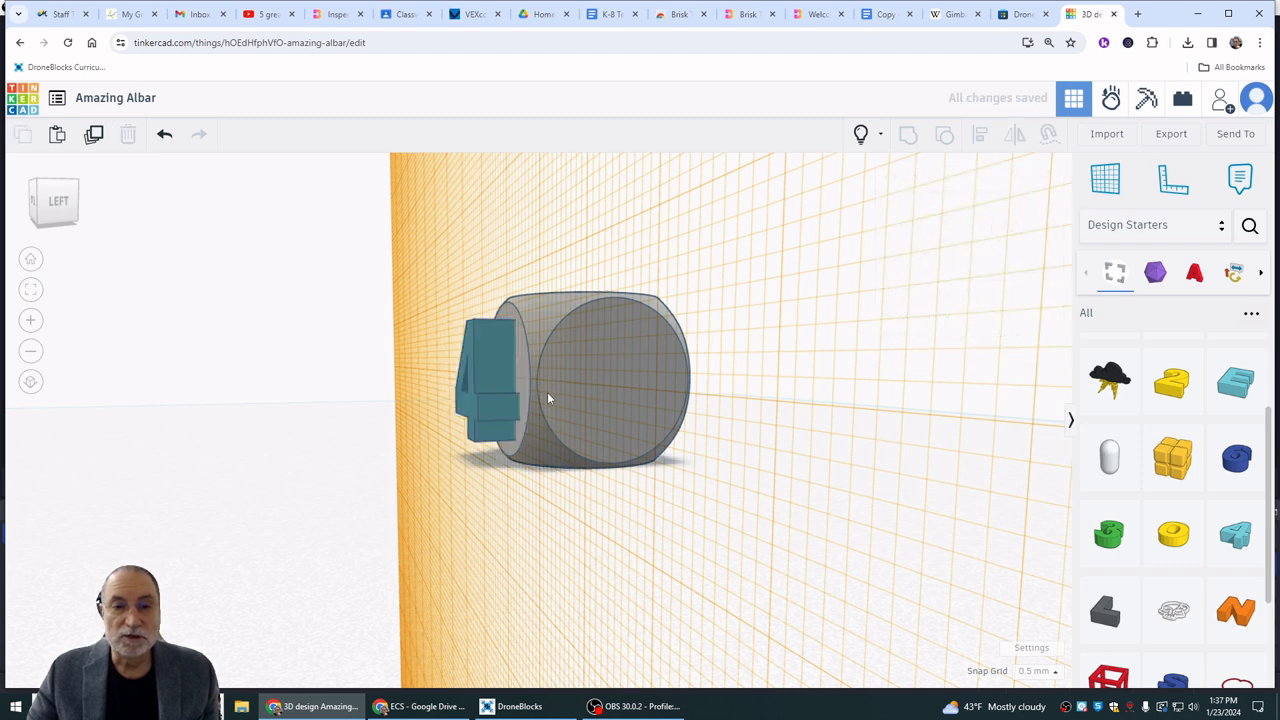
{"action": "left_click", "coordinate": [485, 392]}
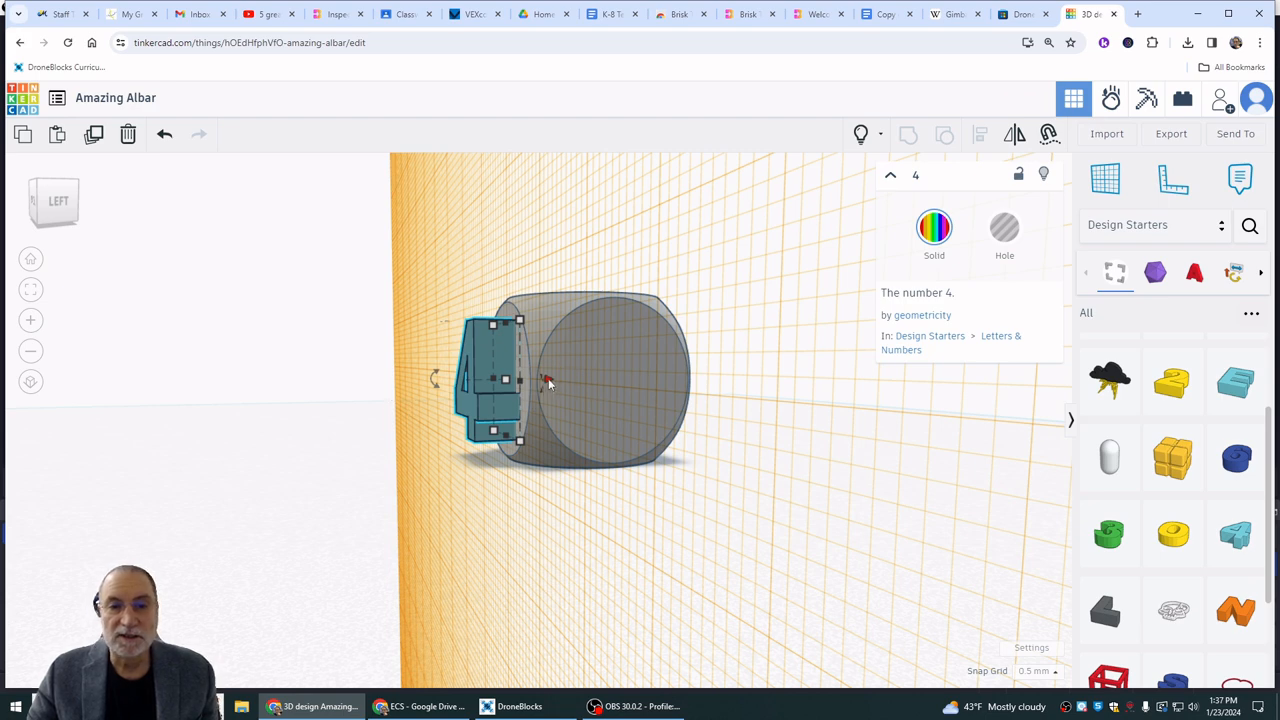
{"action": "left_click_drag", "start_coordinate": [548, 383], "coordinate": [566, 379]}
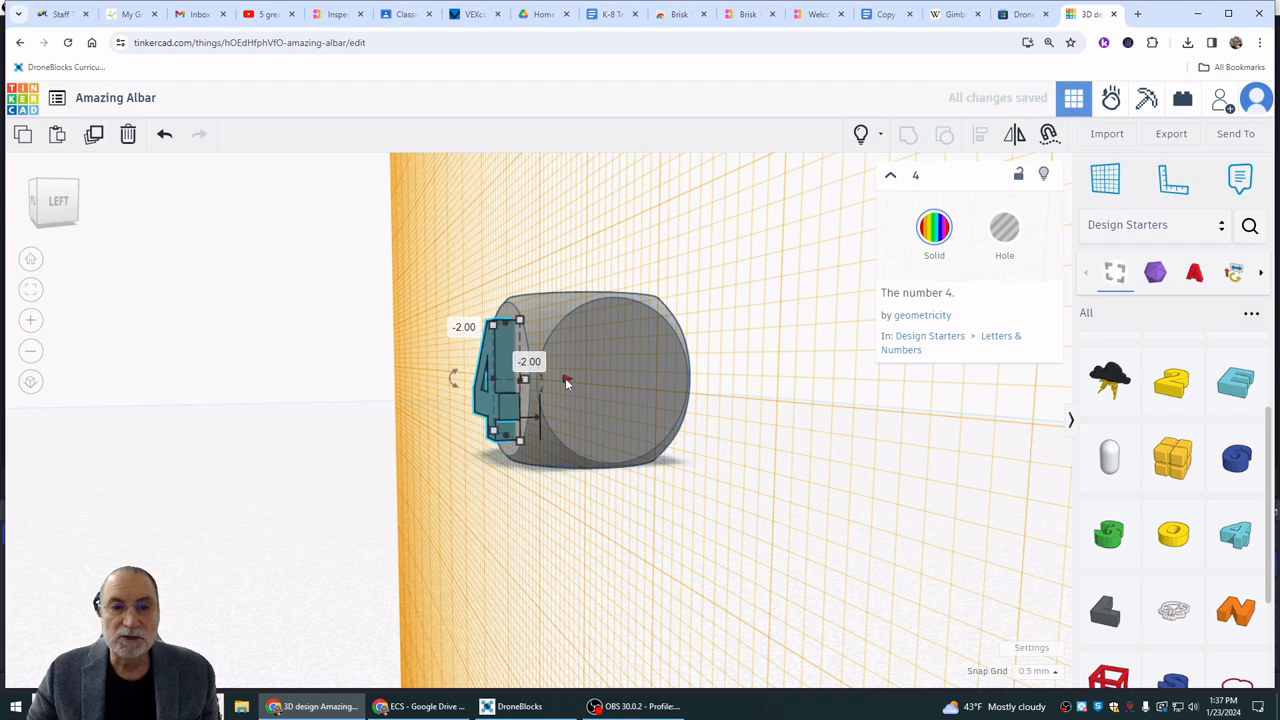
Make the number 4 a hole and group it with the dice to engrave it in the back face.
{"action": "left_click", "coordinate": [1004, 228]}
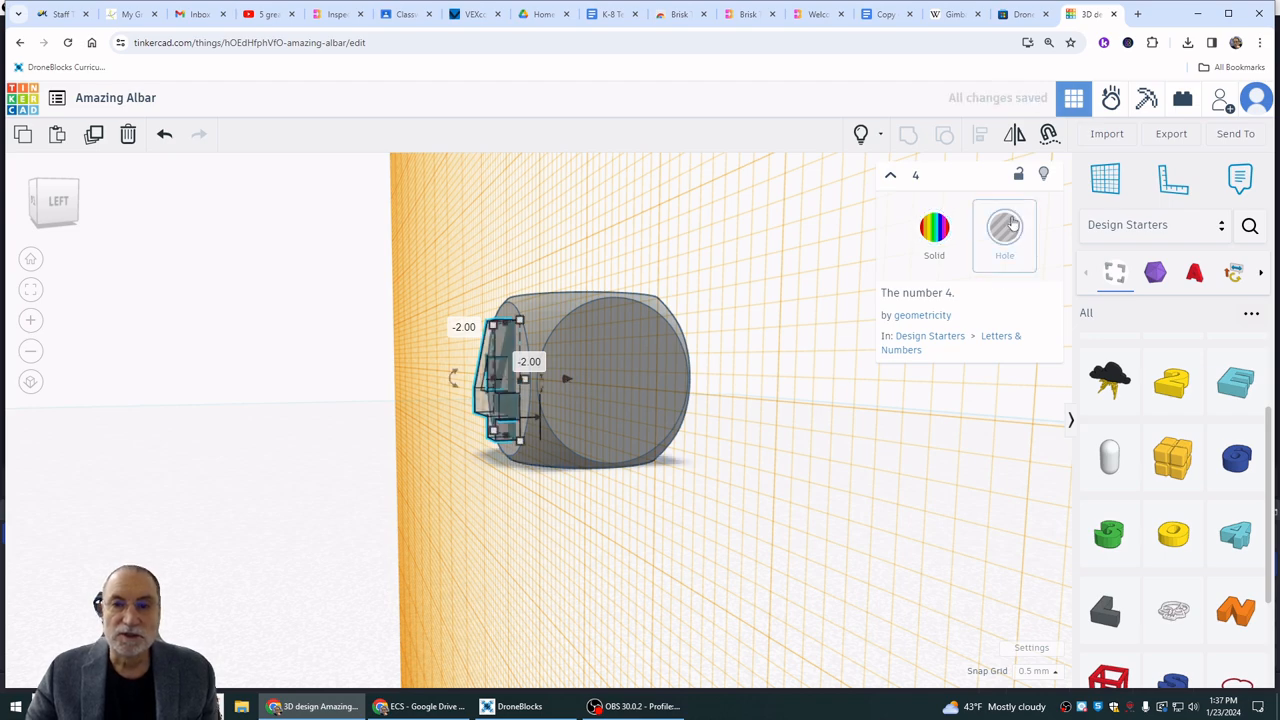
{"action": "right_click_drag", "start_coordinate": [530, 522], "coordinate": [643, 543]}
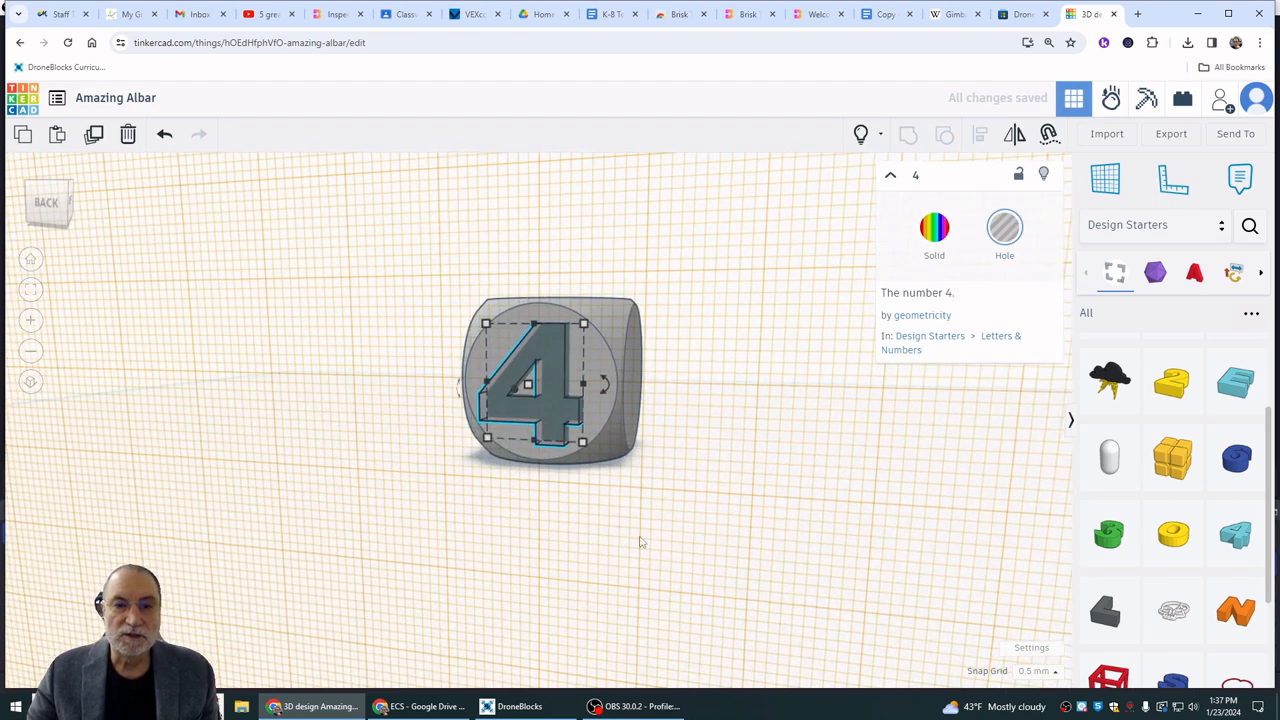
{"action": "left_click", "coordinate": [609, 333], "text": "shift"}
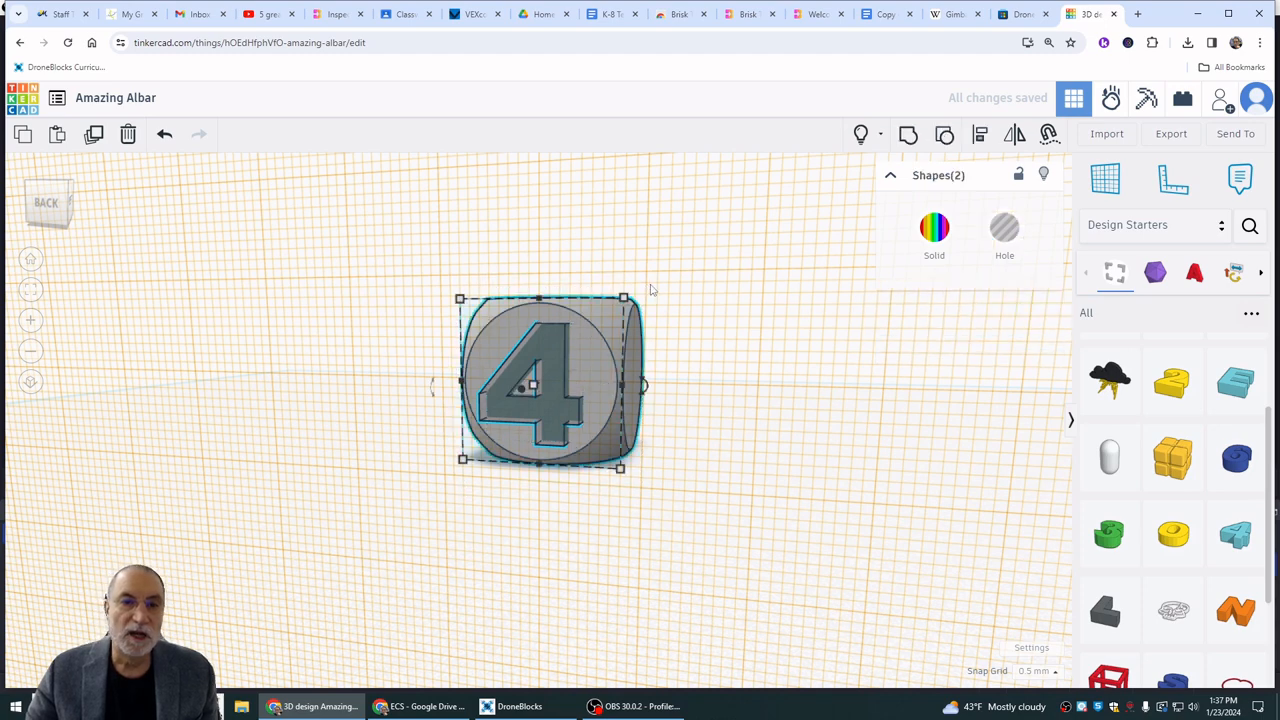
{"action": "left_click", "coordinate": [908, 137]}
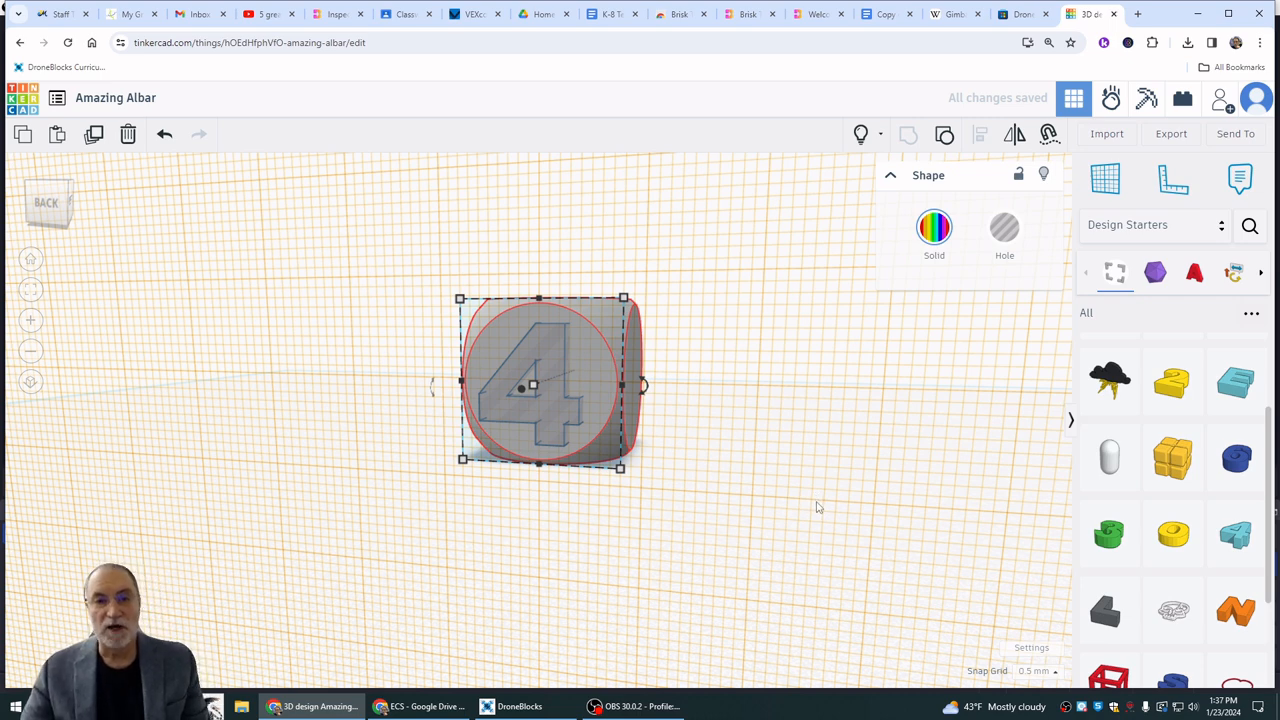
{"action": "left_click", "coordinate": [745, 514]}
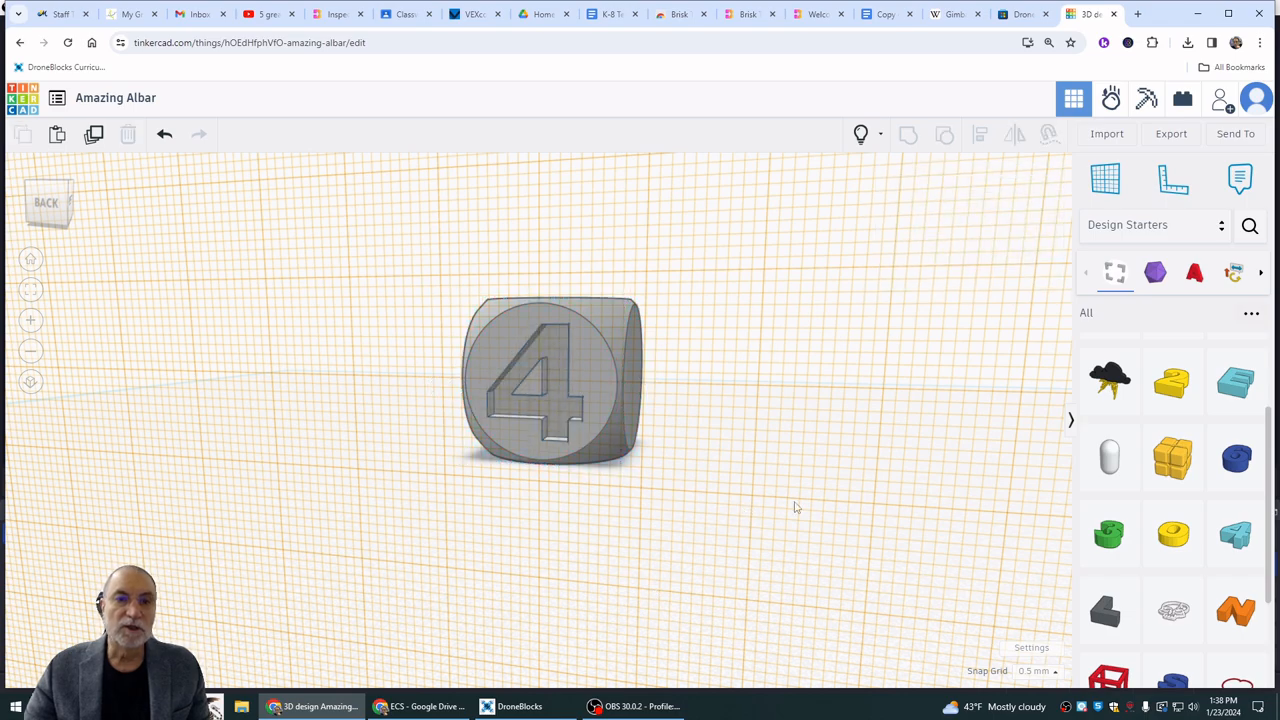
Set the temporary workplane on the dice's bottom face and place the number 6 from Design Starters on it.
{"action": "right_click_drag", "start_coordinate": [795, 507], "coordinate": [840, 298]}
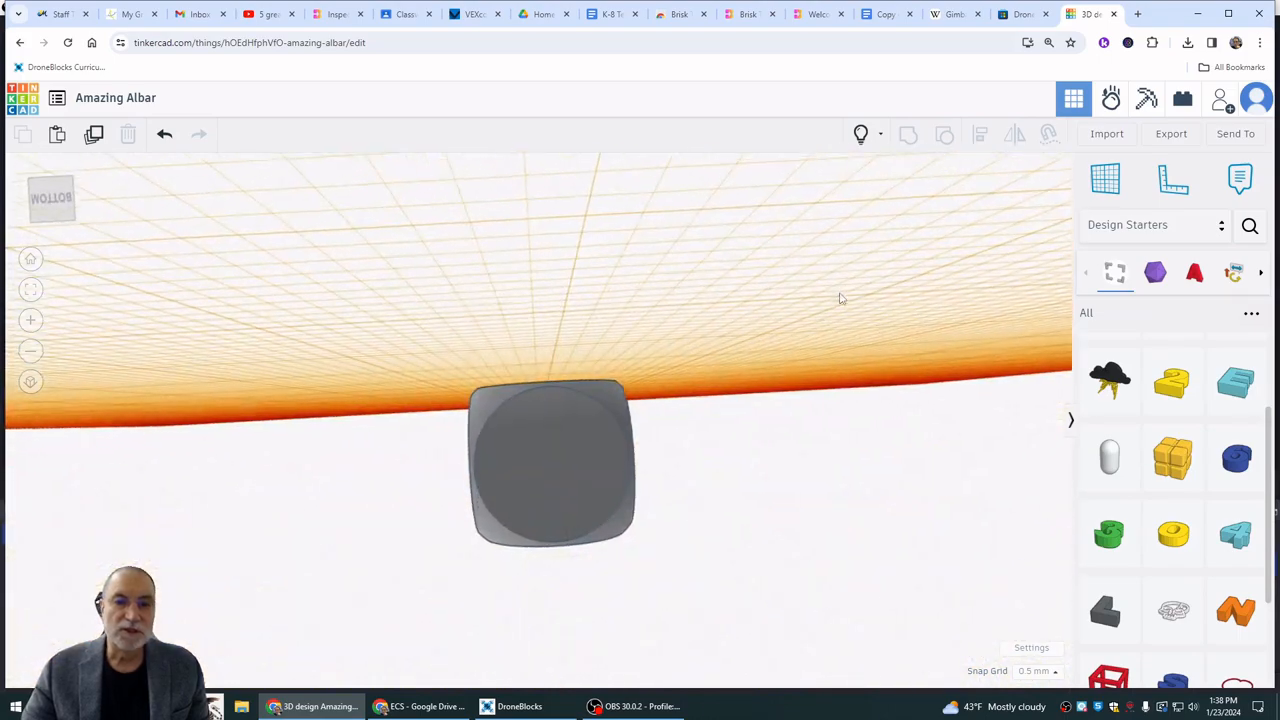
{"action": "right_click_drag", "start_coordinate": [712, 427], "coordinate": [651, 422]}
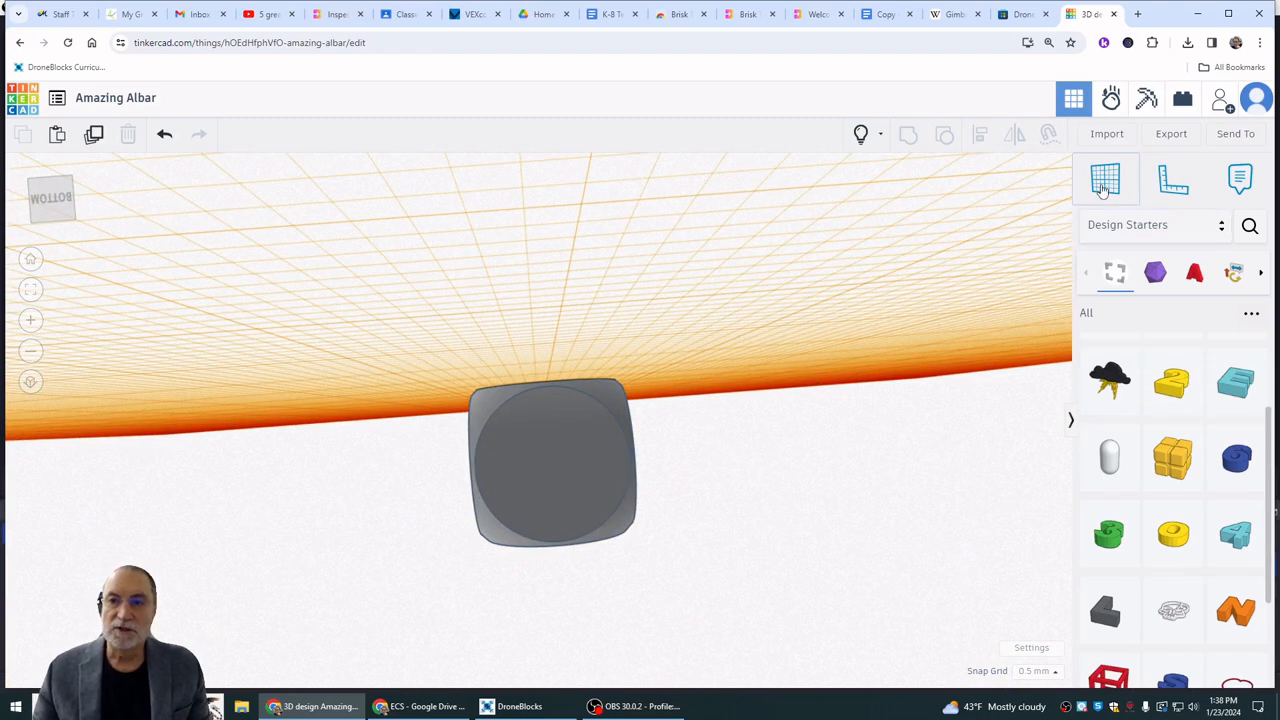
{"action": "left_click", "coordinate": [1104, 179]}
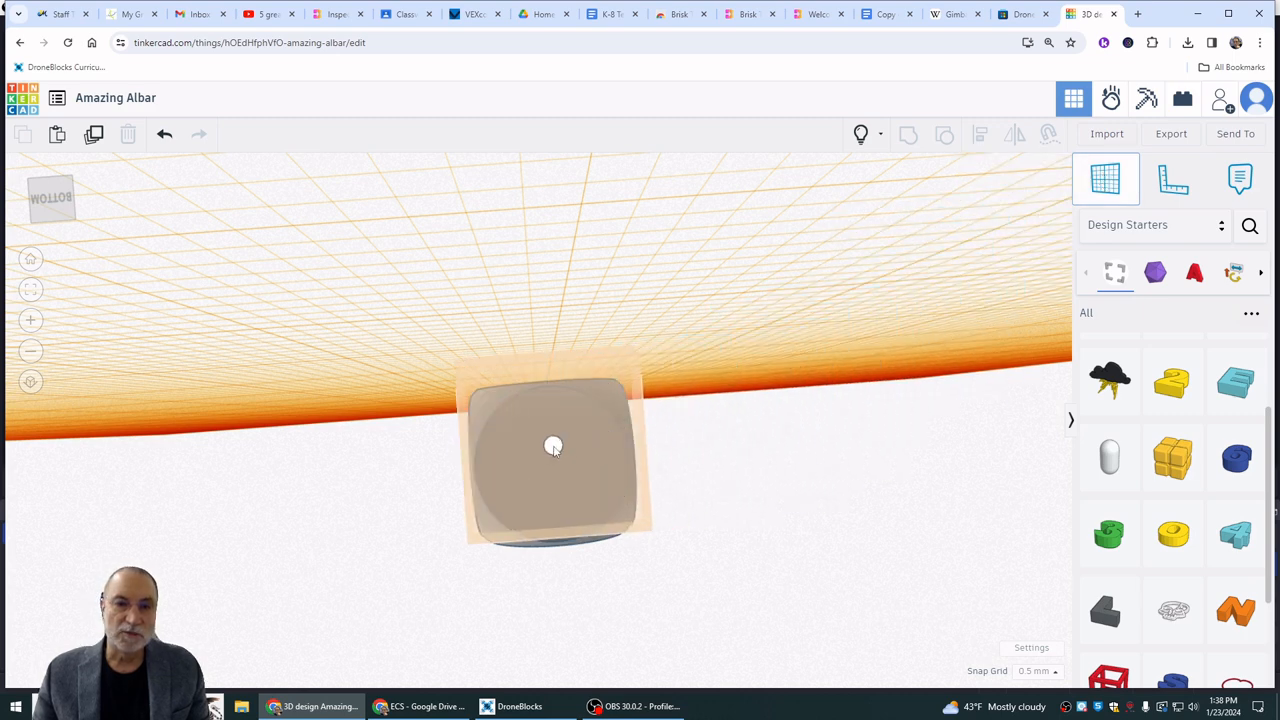
{"action": "left_click", "coordinate": [555, 460]}
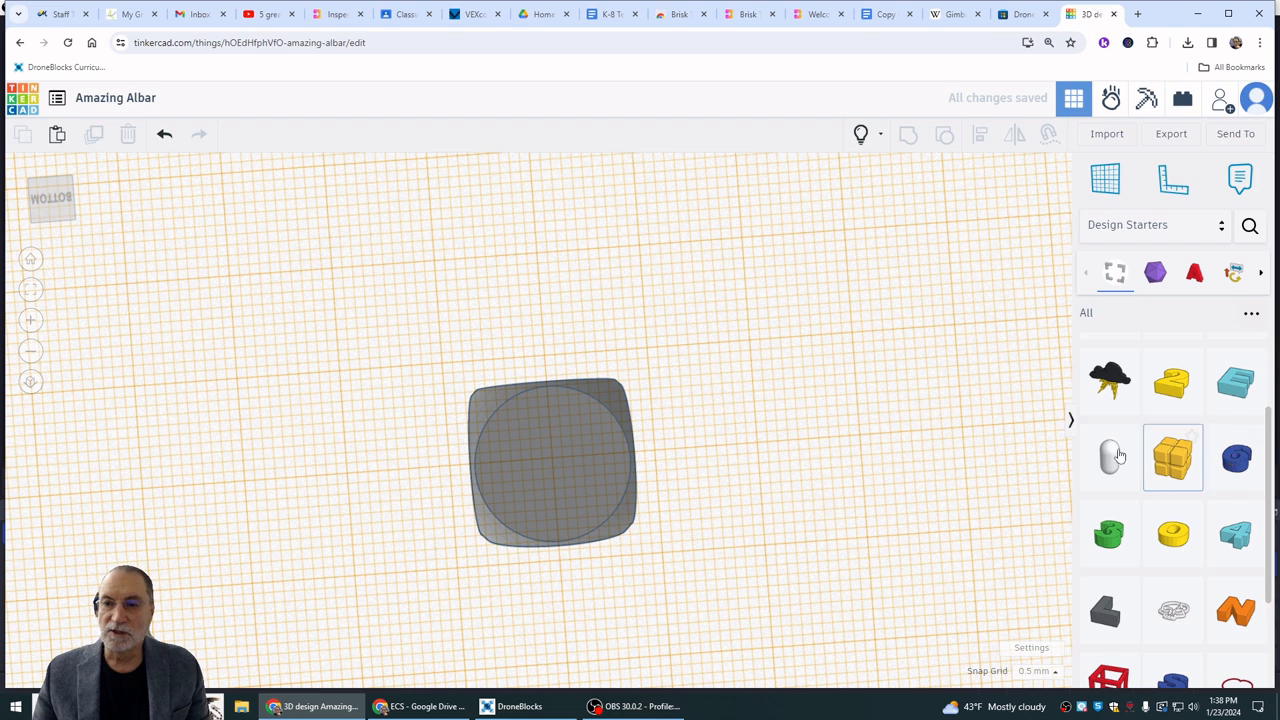
{"action": "left_click_drag", "start_coordinate": [1119, 456], "coordinate": [670, 442]}
{"action": "left_click_drag", "start_coordinate": [578, 460], "coordinate": [556, 467]}
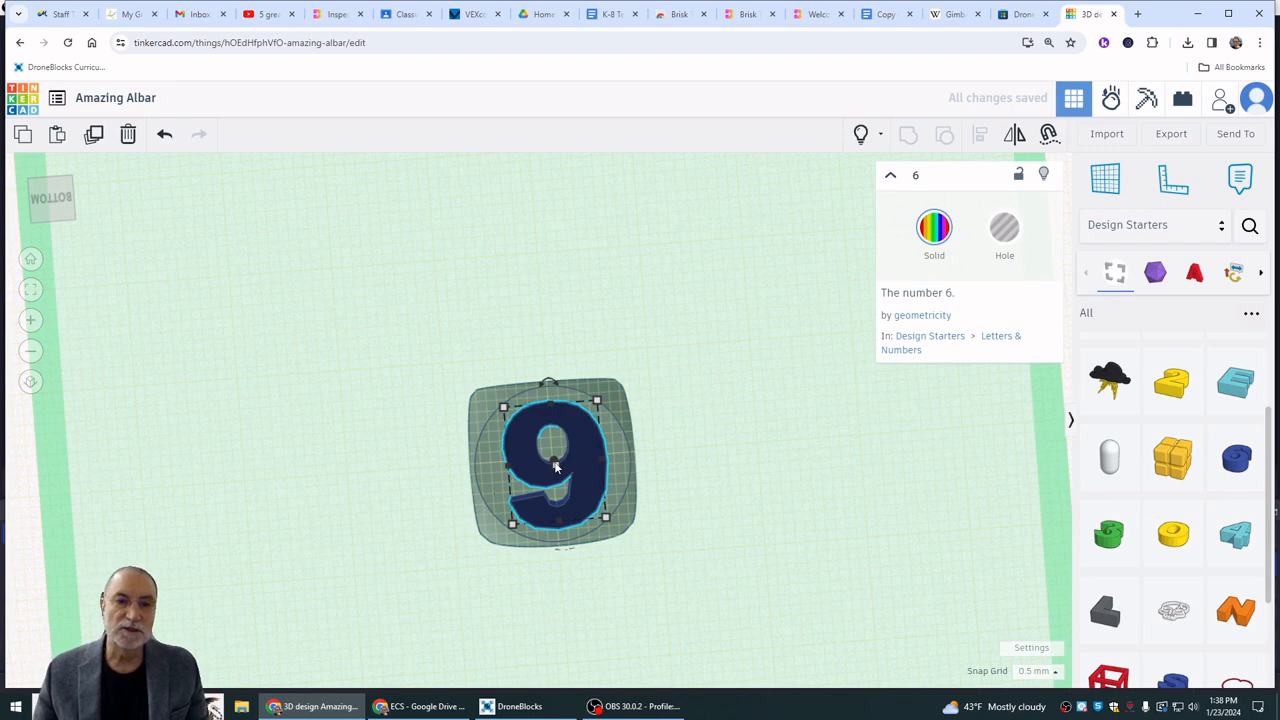
Align the number 6 with the dice so that it is centred in both directions on the bottom face.
{"action": "left_click_drag", "start_coordinate": [467, 561], "coordinate": [670, 333]}
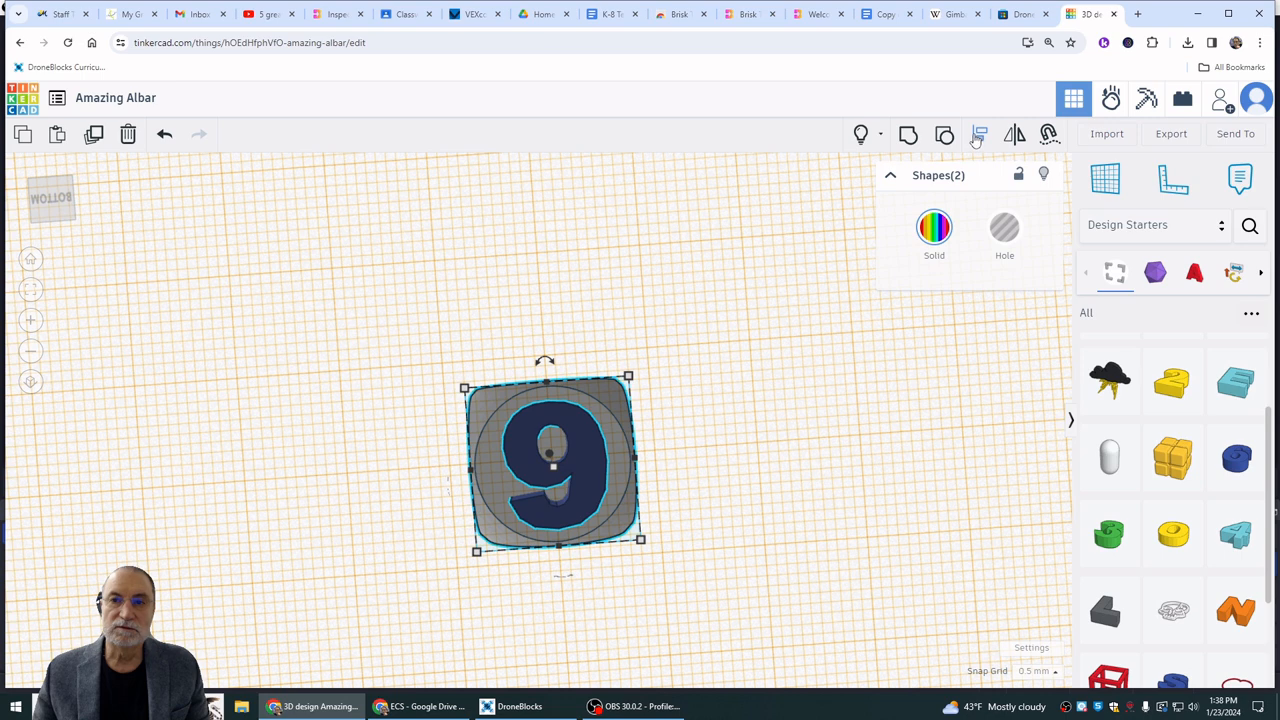
{"action": "left_click", "coordinate": [978, 138]}
{"action": "left_click", "coordinate": [653, 457]}
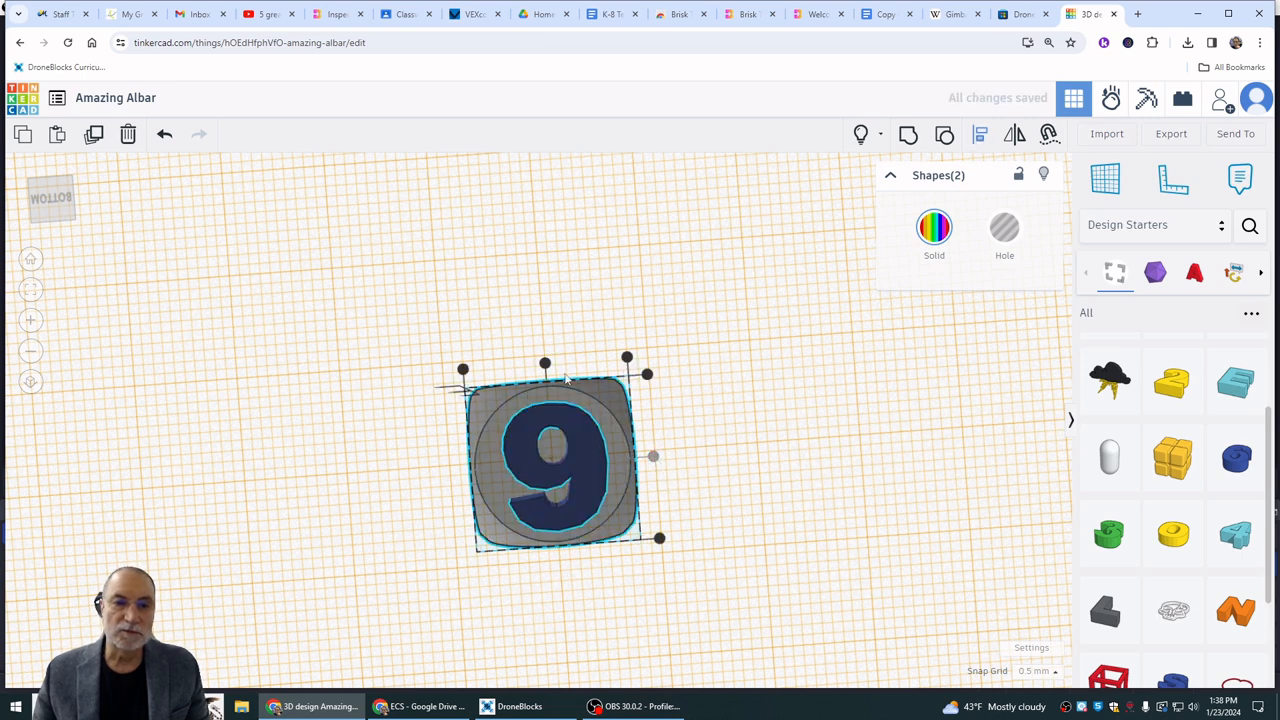
{"action": "left_click", "coordinate": [545, 363]}
Sink the number 6 into the dice's bottom face by 2 mm.
{"action": "right_click_drag", "start_coordinate": [708, 462], "coordinate": [722, 435]}
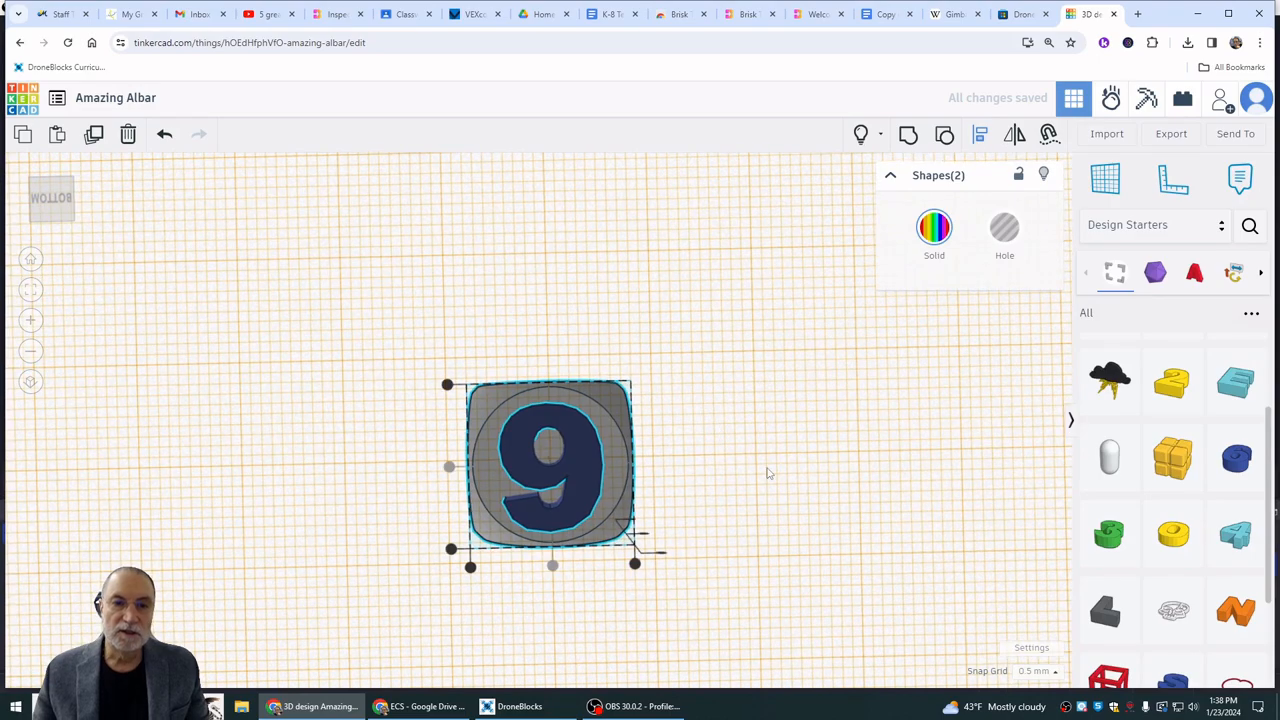
{"action": "right_click_drag", "start_coordinate": [768, 473], "coordinate": [598, 617]}
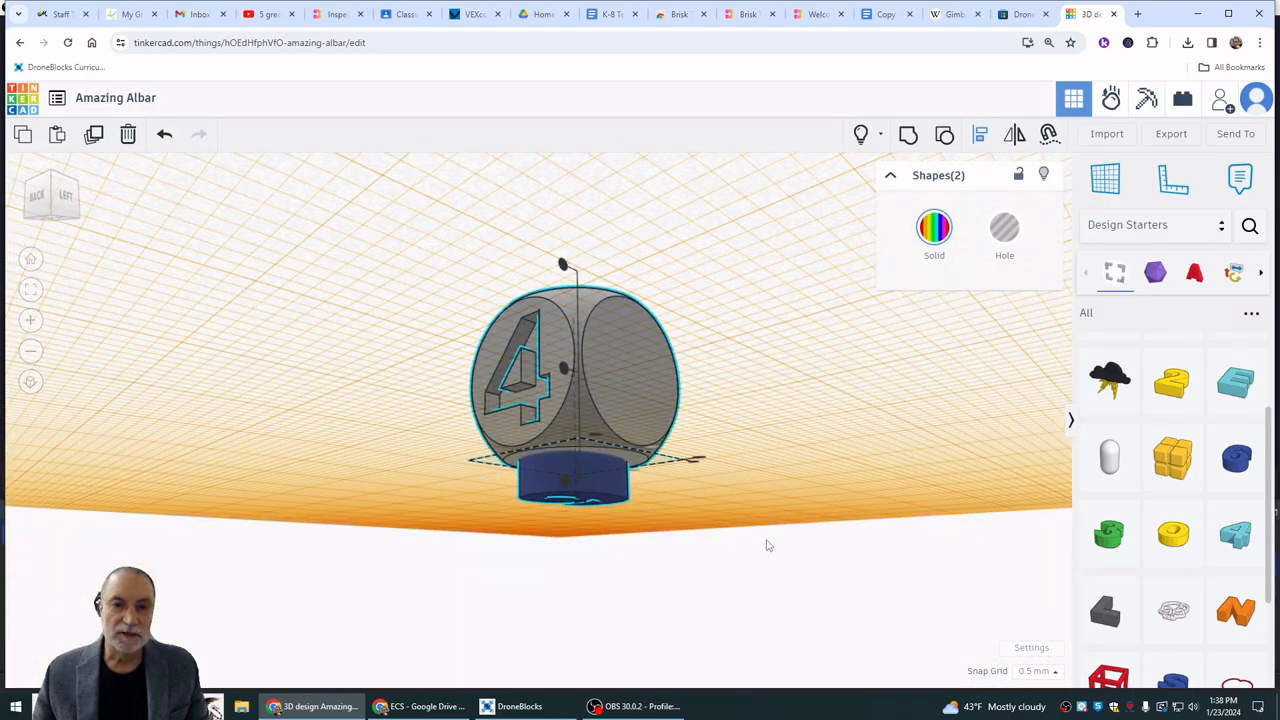
{"action": "left_click", "coordinate": [768, 545]}
{"action": "left_click", "coordinate": [566, 482]}
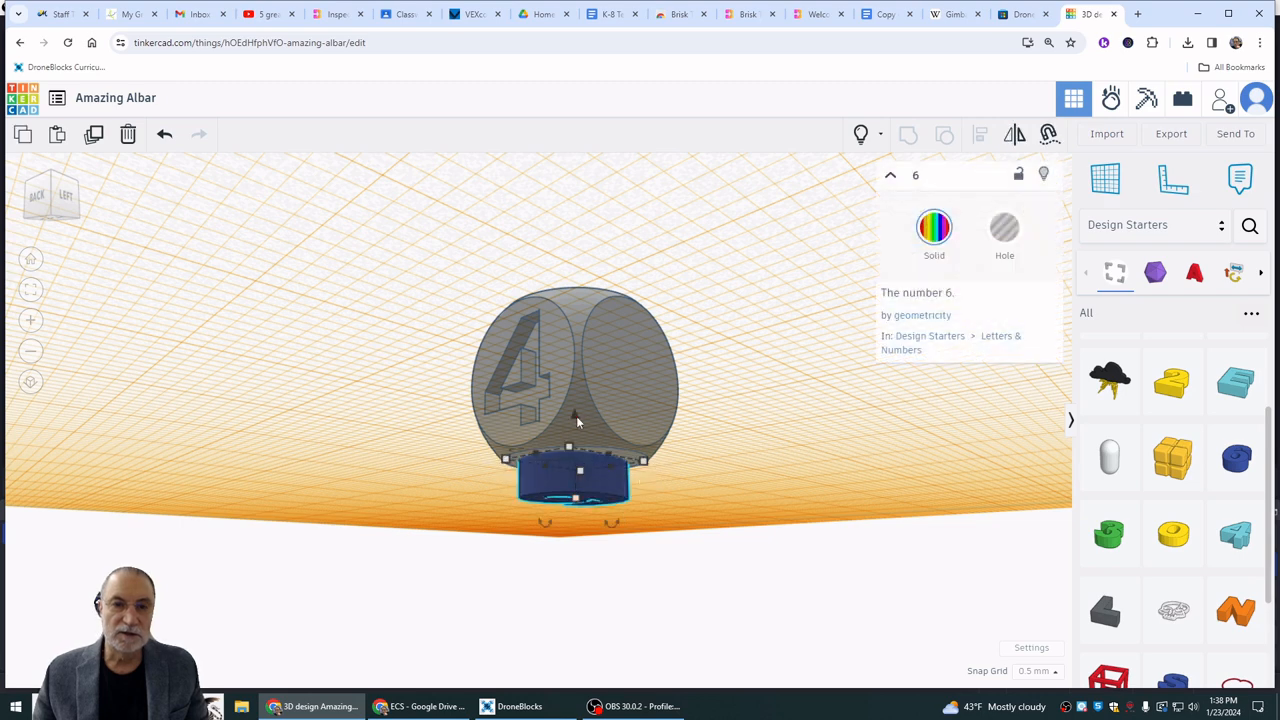
{"action": "key", "text": "ctrl+Up"}
{"action": "key", "text": "ctrl+Up"}
{"action": "key", "text": "ctrl+Up"}
{"action": "key", "text": "ctrl+Up"}
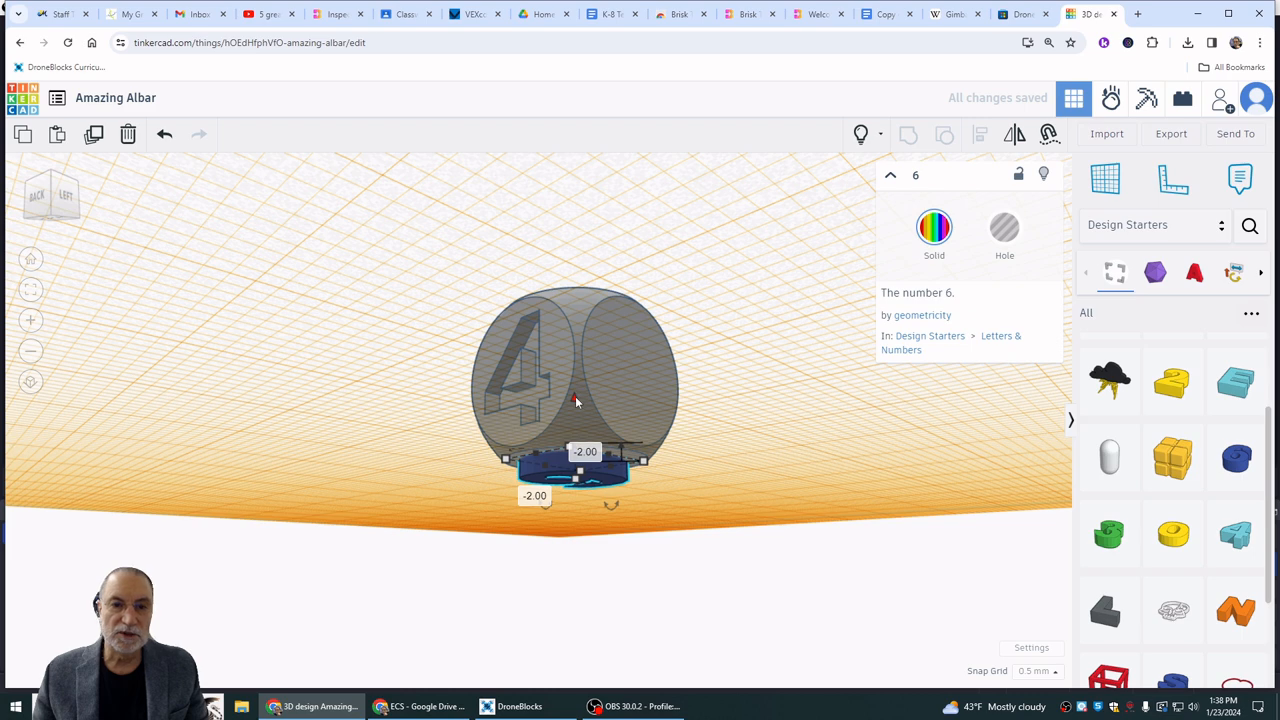
Make the number 6 a hole and group it with the dice to engrave it in the bottom face.
{"action": "left_click", "coordinate": [1004, 228]}
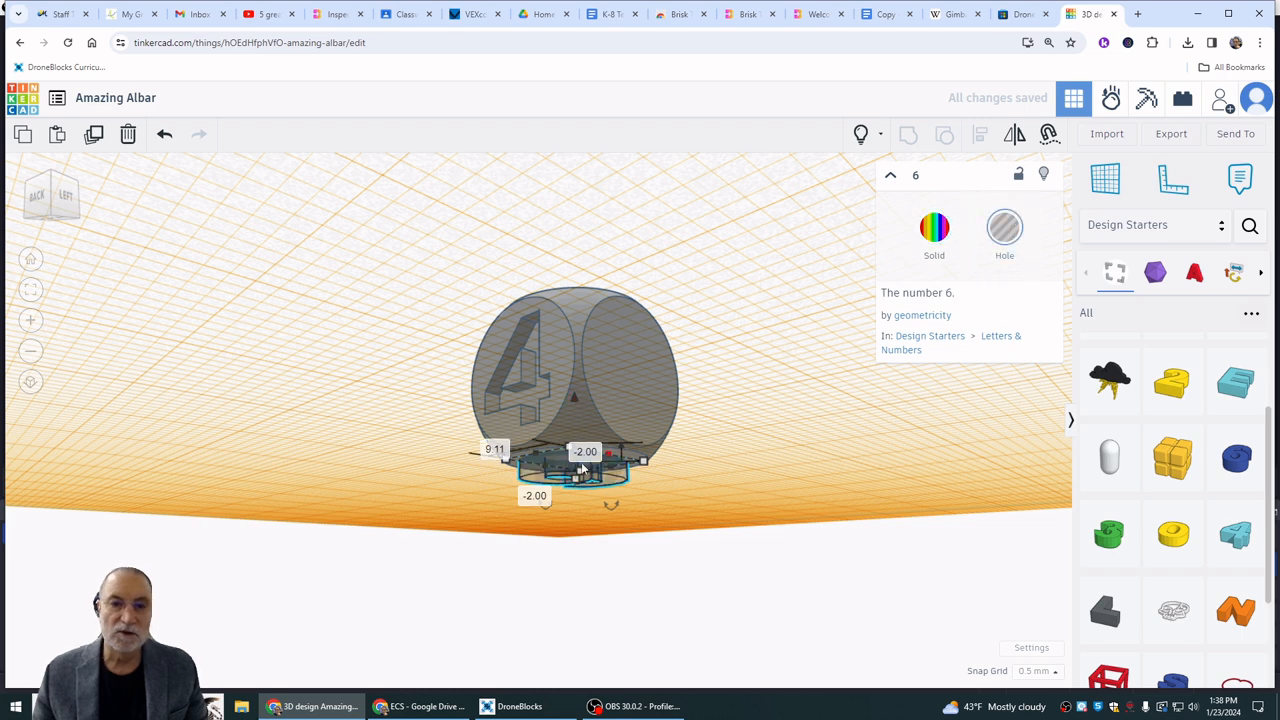
{"action": "left_click_drag", "start_coordinate": [478, 508], "coordinate": [722, 287]}
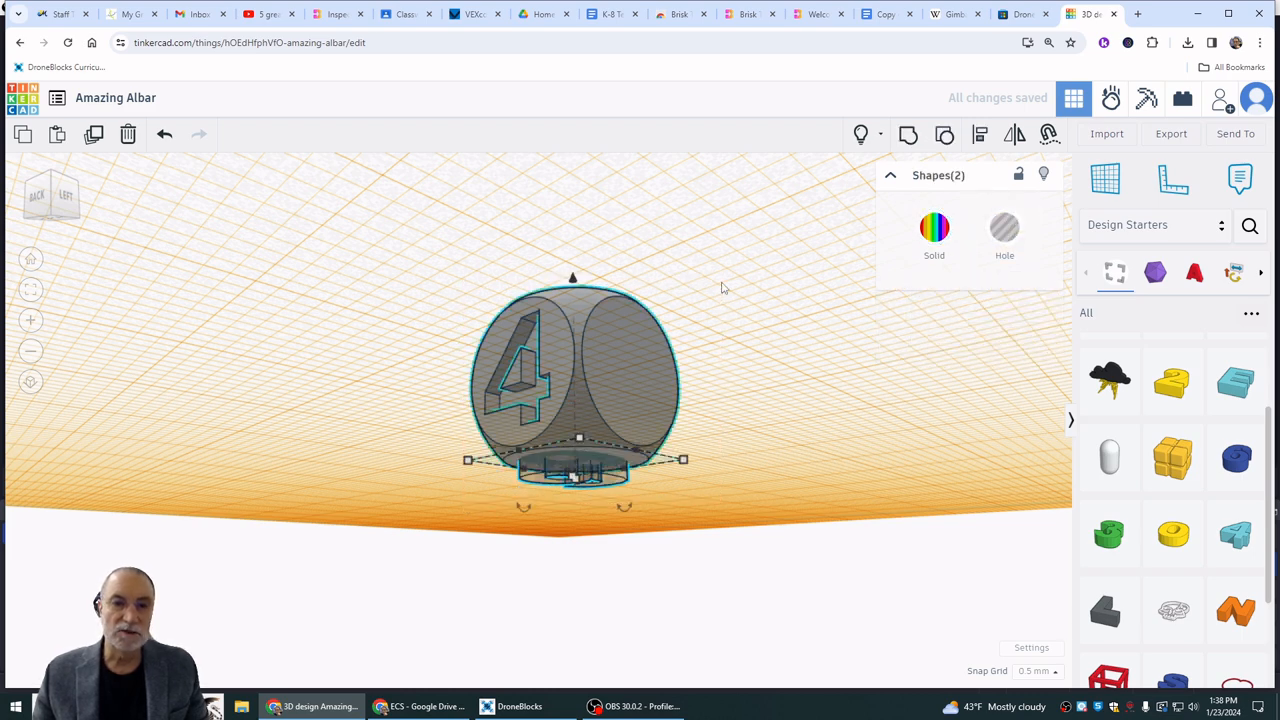
{"action": "left_click", "coordinate": [908, 136]}
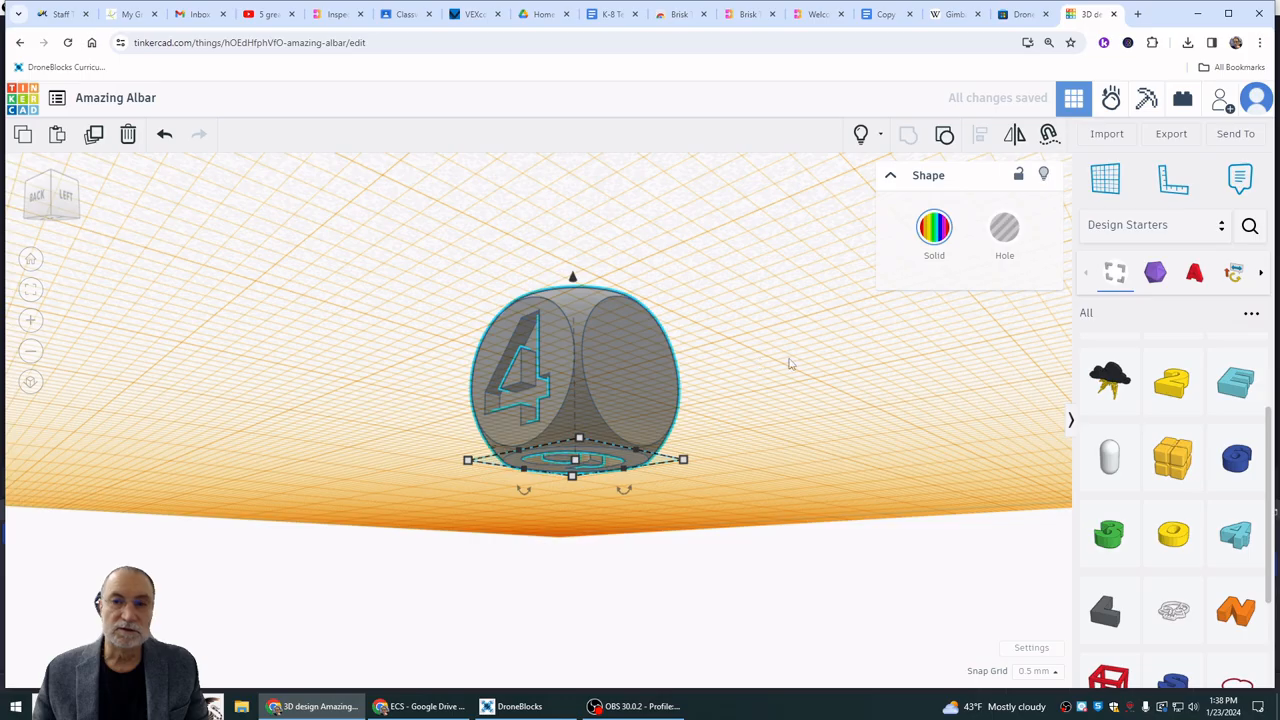
Set the temporary workplane on the dice's blank left face and place the number 2 from Design Starters on it.
{"action": "right_click_drag", "start_coordinate": [789, 364], "coordinate": [502, 408]}
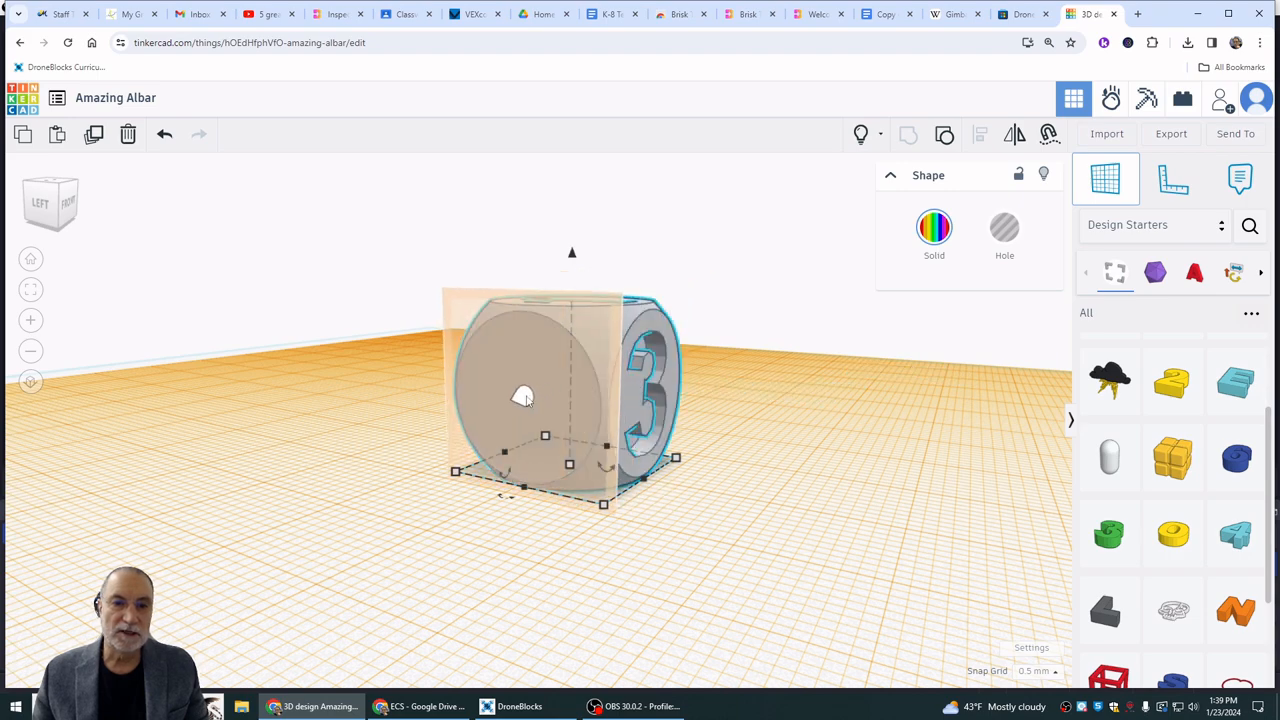
{"action": "left_click", "coordinate": [523, 398]}
{"action": "right_click_drag", "start_coordinate": [738, 480], "coordinate": [863, 463]}
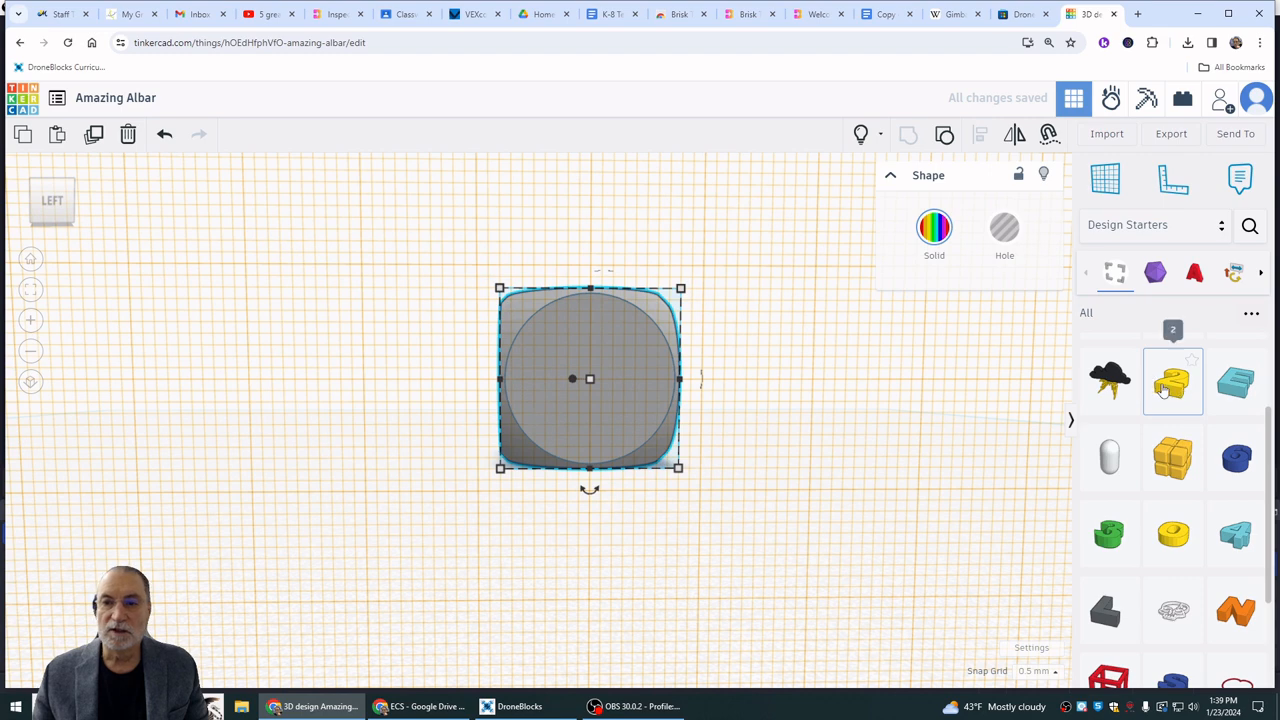
{"action": "left_click_drag", "start_coordinate": [1051, 377], "coordinate": [590, 378]}
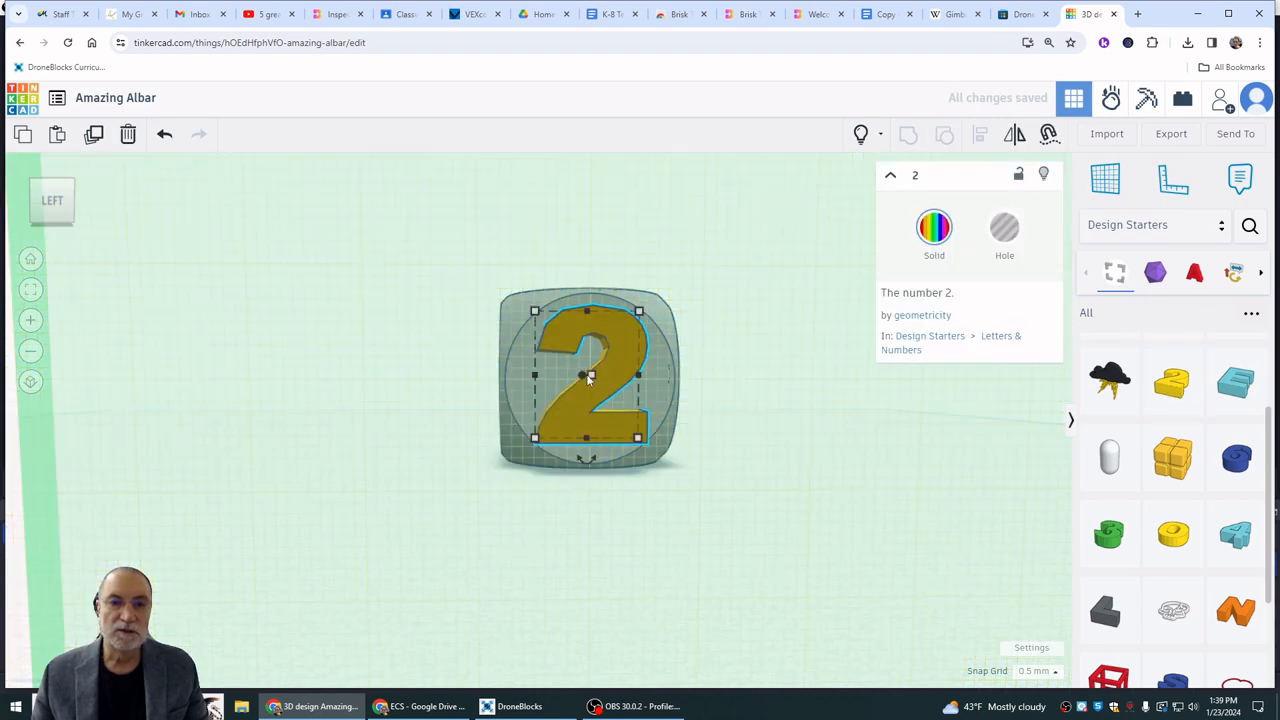
Align the number 2 with the dice so that it is centred horizontally and vertically on the left face.
{"action": "left_click_drag", "start_coordinate": [455, 488], "coordinate": [703, 267]}
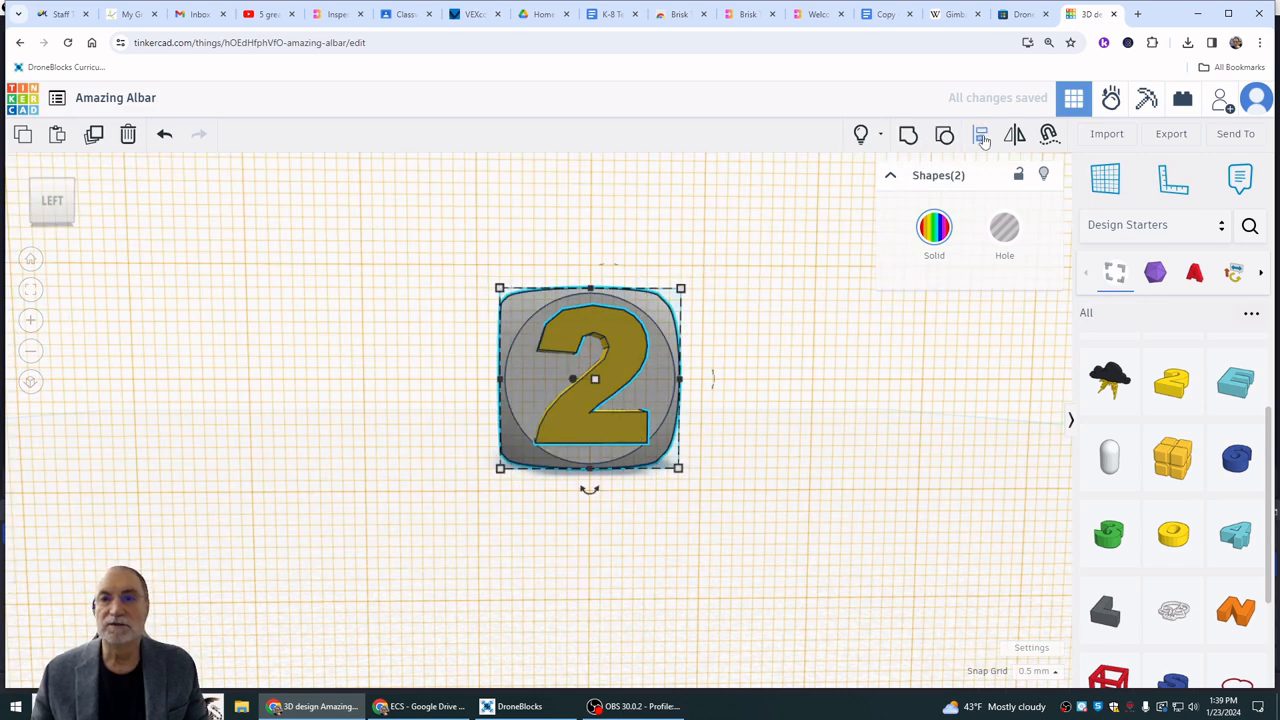
{"action": "left_click", "coordinate": [983, 140]}
{"action": "left_click", "coordinate": [701, 381]}
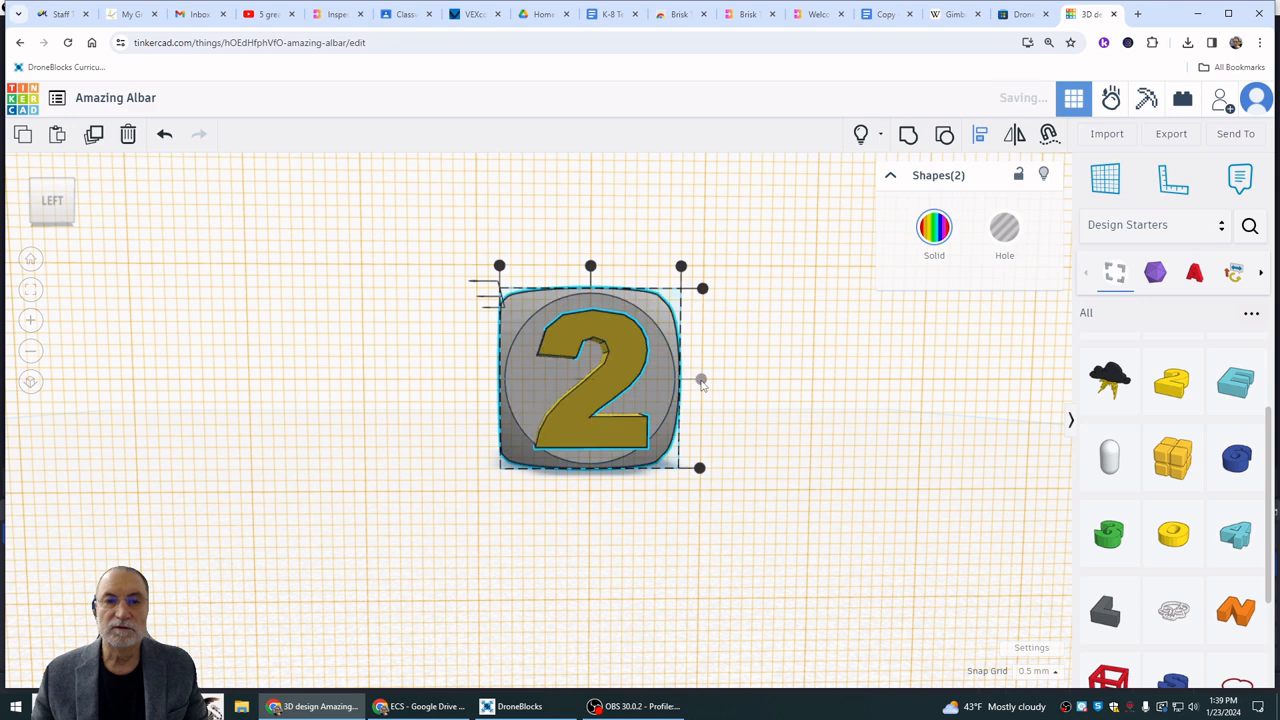
{"action": "left_click", "coordinate": [591, 265]}
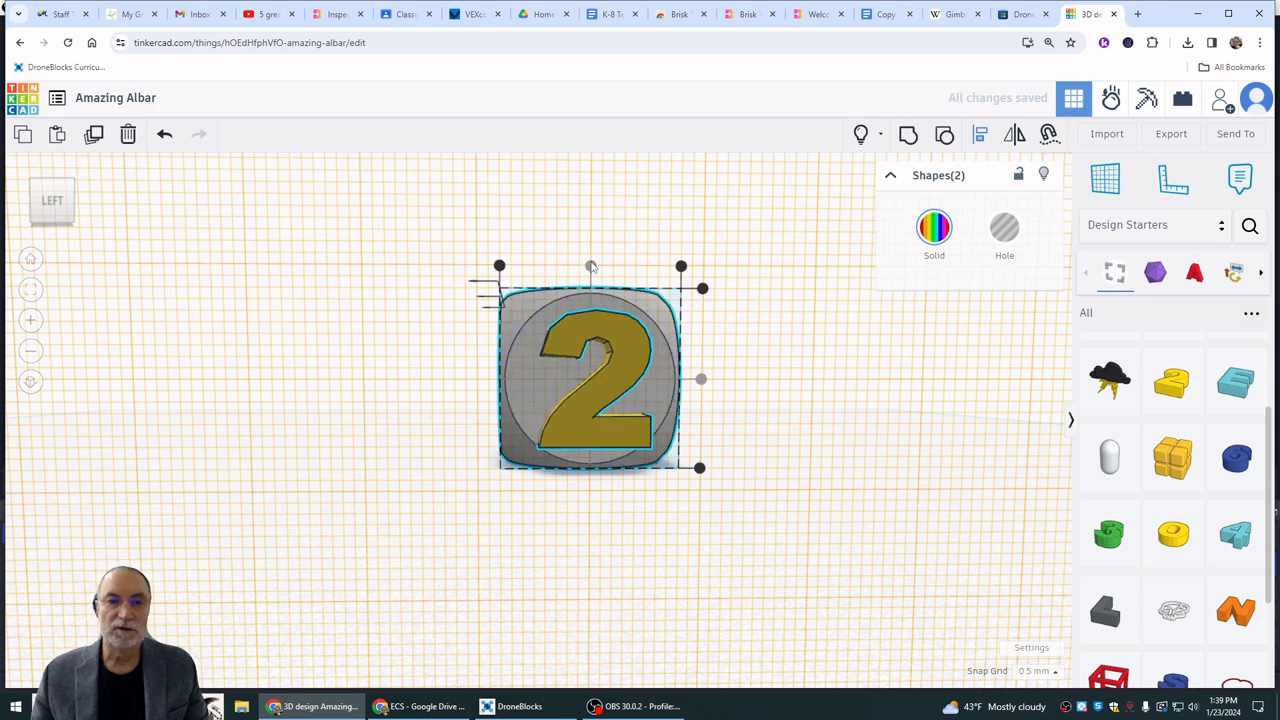
Nudge the number 2 one 0.5 mm snap step up on the dice's left face.
{"action": "right_click_drag", "start_coordinate": [769, 351], "coordinate": [803, 400]}
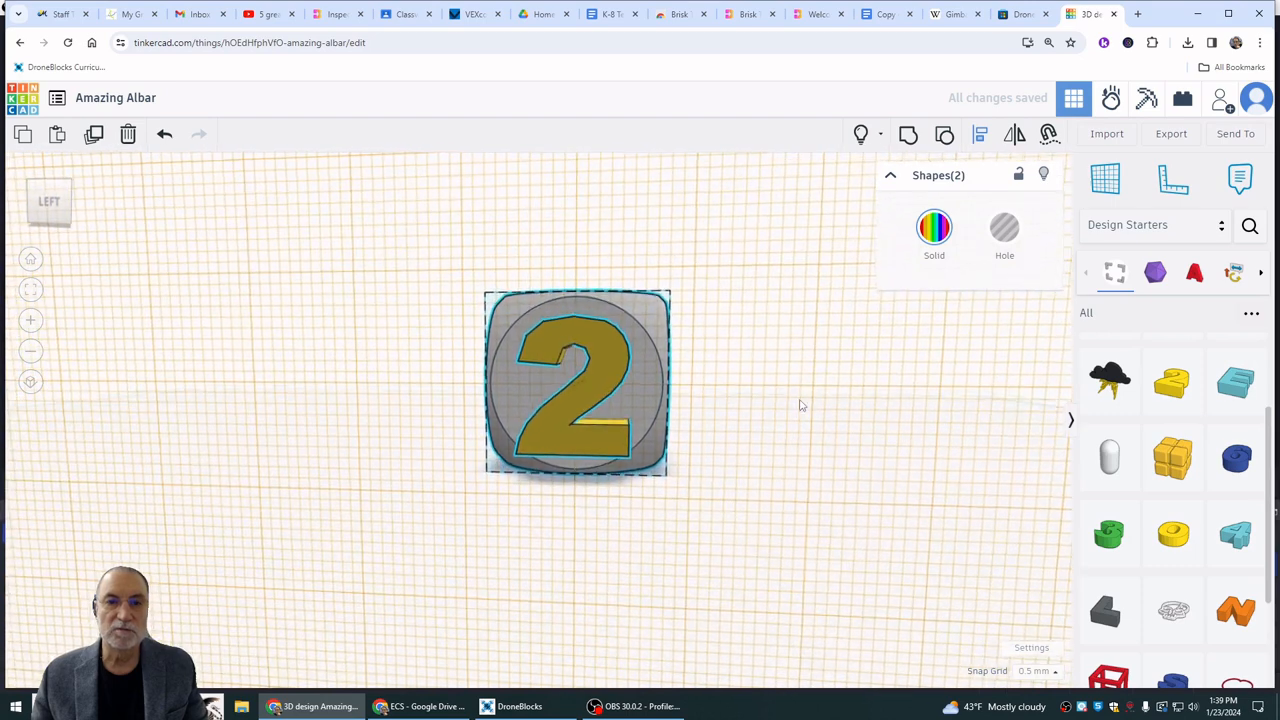
{"action": "left_click", "coordinate": [801, 404]}
{"action": "left_click", "coordinate": [604, 382]}
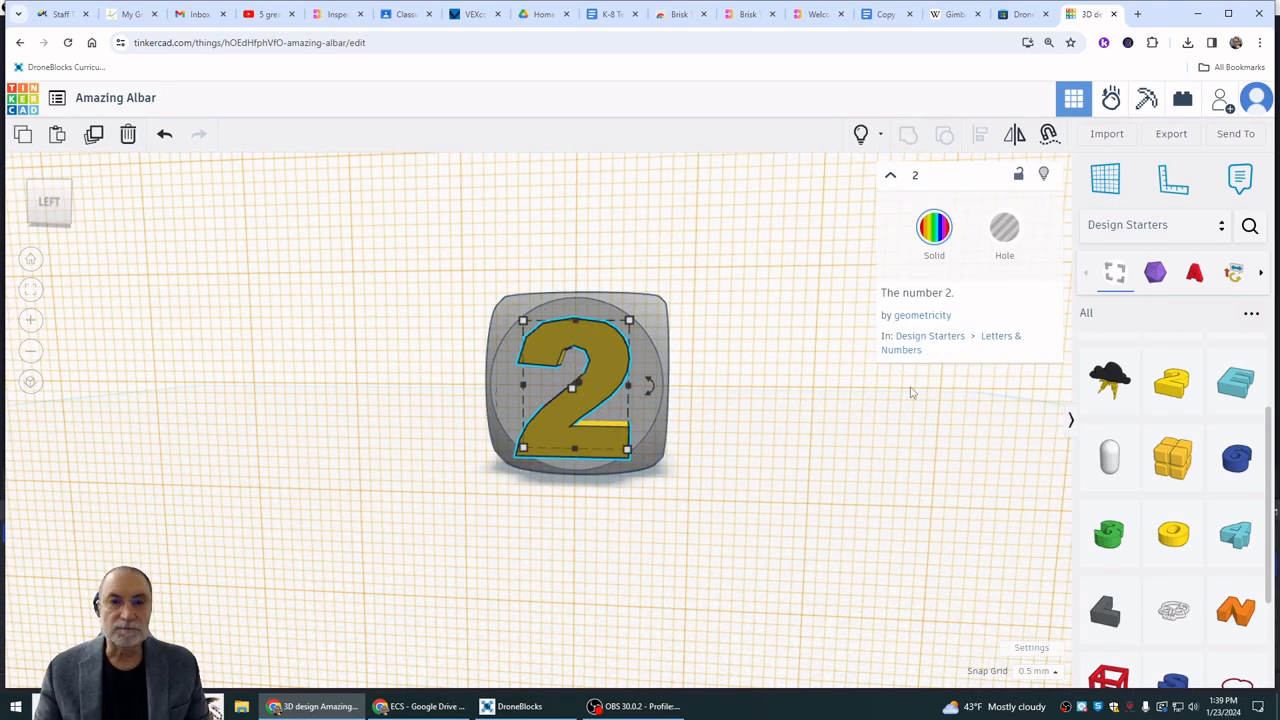
{"action": "key", "text": "Up"}
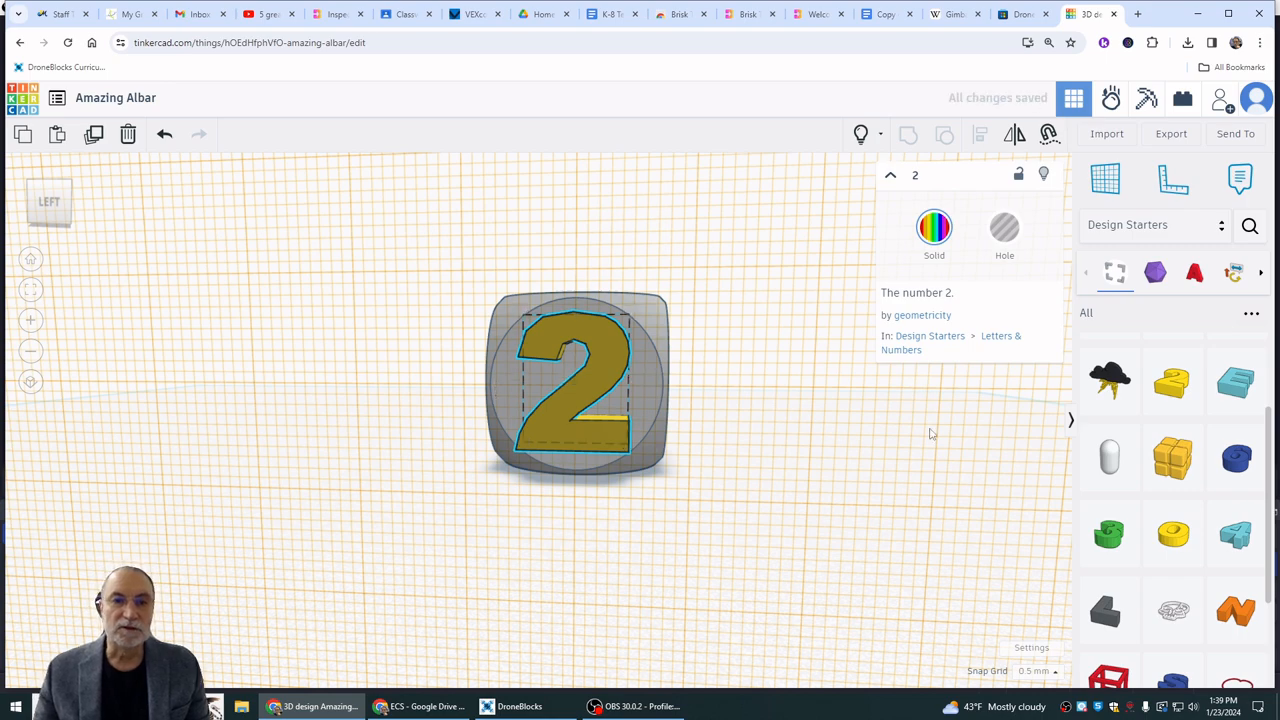
{"action": "mouse_move", "coordinate": [929, 433]}
{"action": "right_mouse_down"}
{"action": "mouse_move", "coordinate": [866, 400]}
{"action": "mouse_move", "coordinate": [957, 403]}
{"action": "mouse_move", "coordinate": [952, 443]}
{"action": "right_mouse_up"}
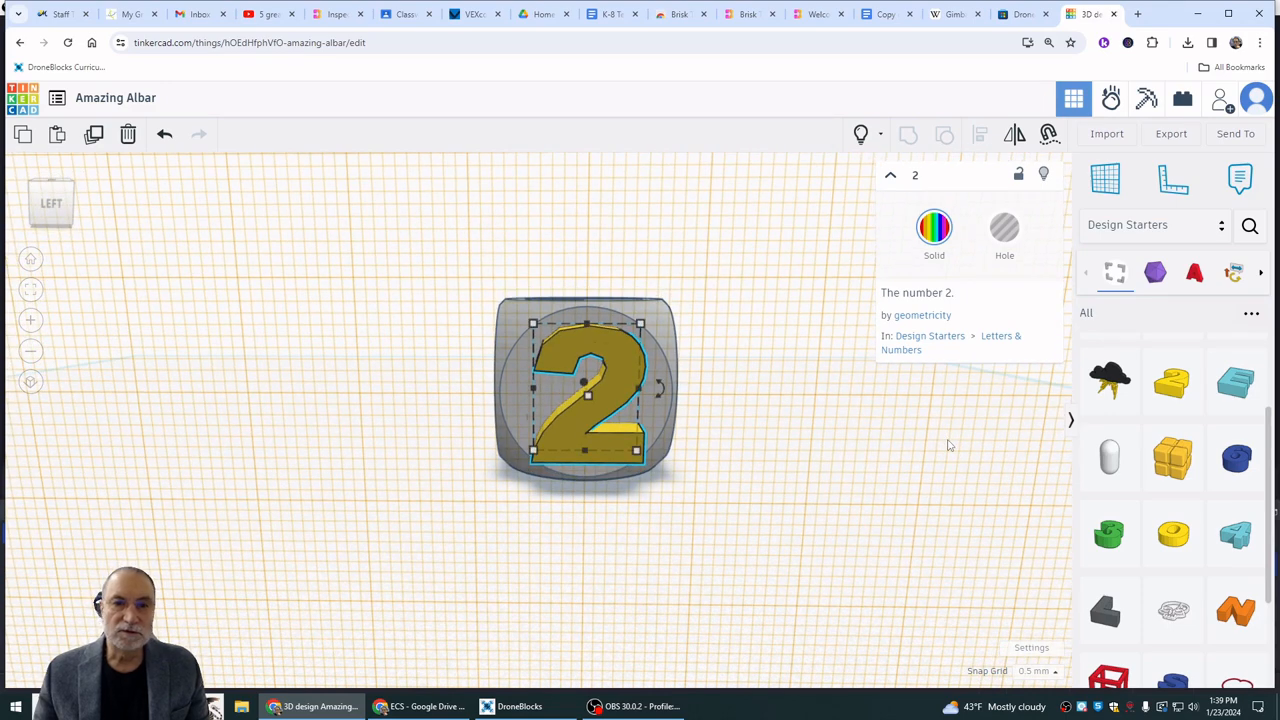
Nudge the number 2 up one more 0.5 mm snap step and sink it 2 mm into the dice's left face.
{"action": "key", "text": "Up"}
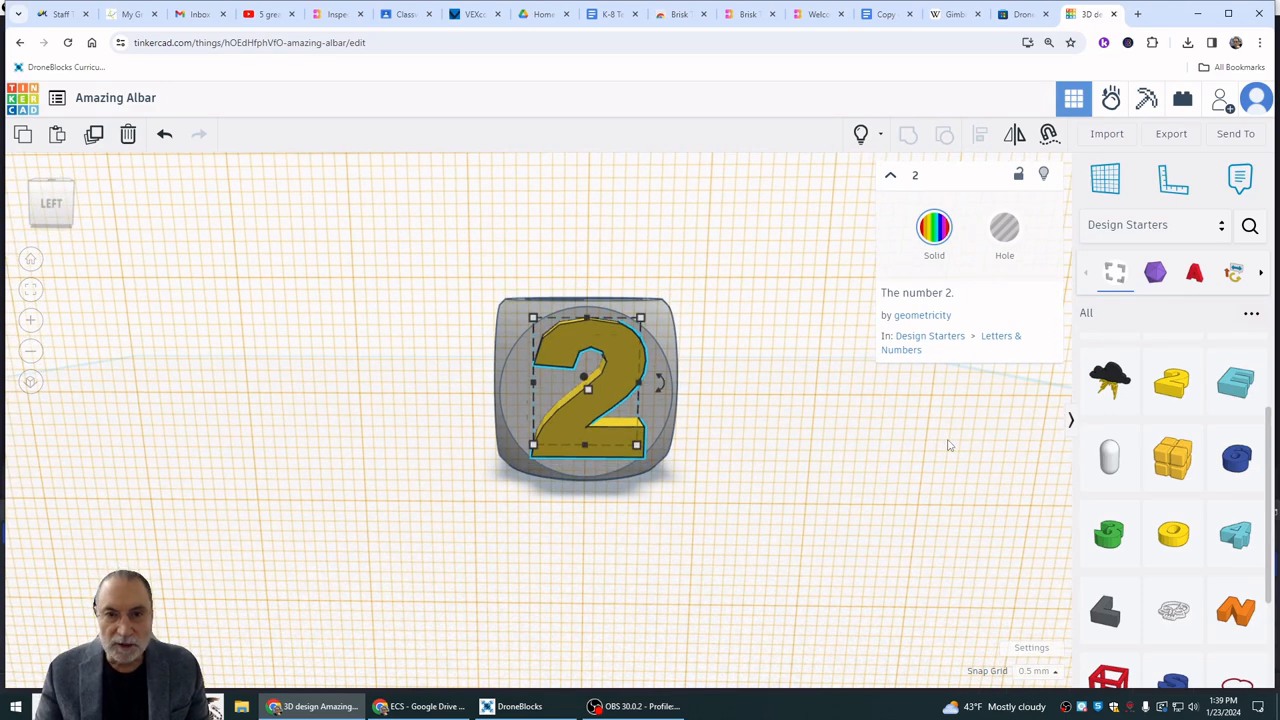
{"action": "mouse_move", "coordinate": [867, 433]}
{"action": "right_mouse_down"}
{"action": "mouse_move", "coordinate": [823, 429]}
{"action": "mouse_move", "coordinate": [841, 413]}
{"action": "mouse_move", "coordinate": [877, 423]}
{"action": "mouse_move", "coordinate": [863, 430]}
{"action": "right_mouse_up"}
{"action": "right_click_drag", "start_coordinate": [899, 470], "coordinate": [614, 459]}
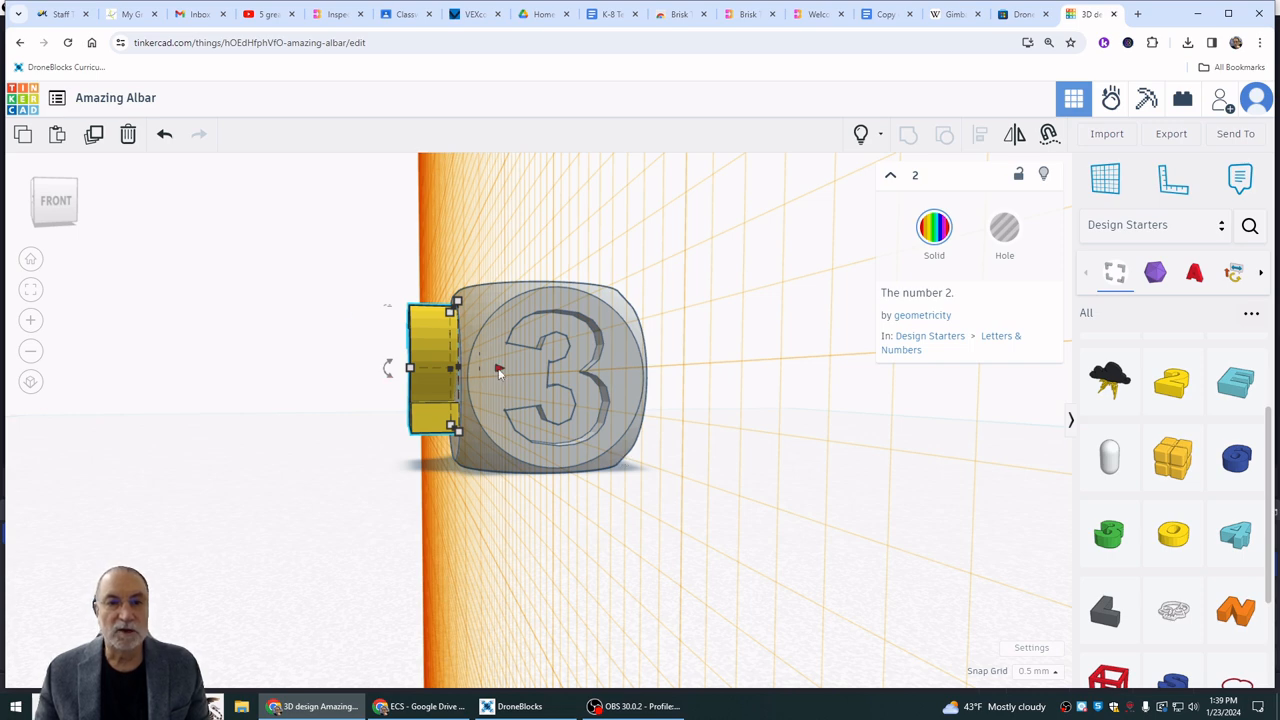
{"action": "key", "text": "Right"}
{"action": "key", "text": "Right"}
{"action": "key", "text": "Right"}
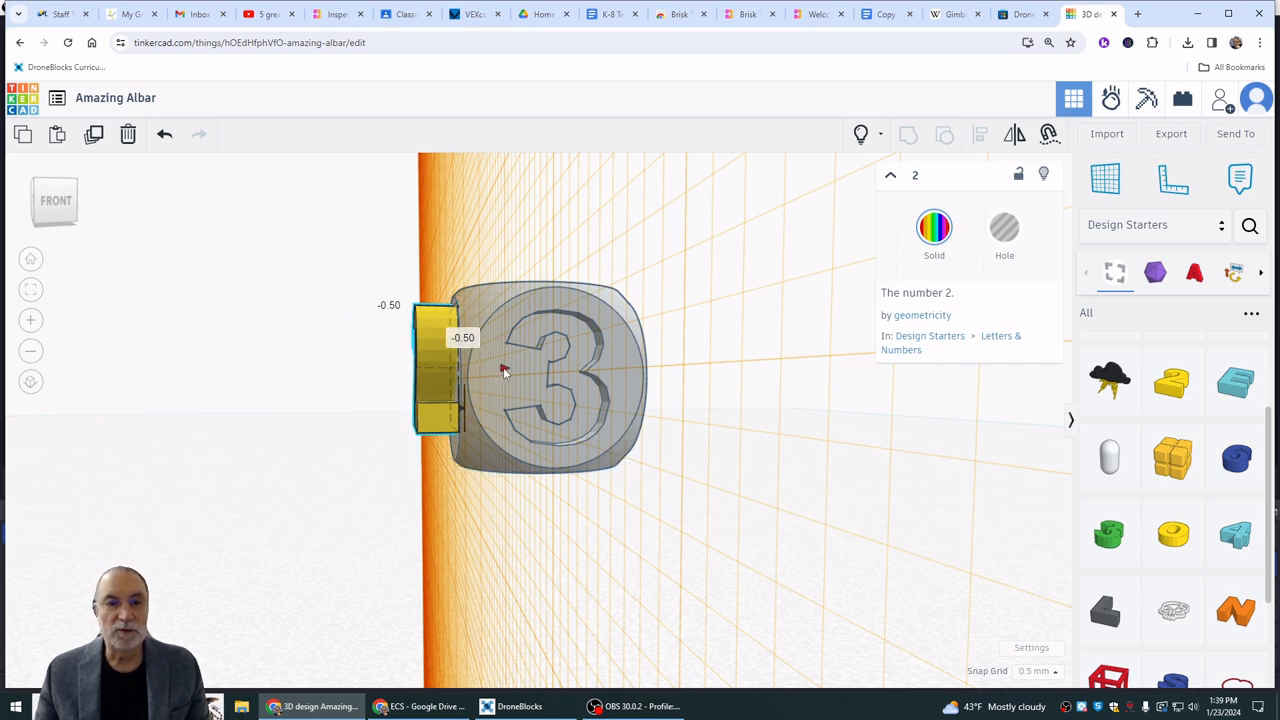
{"action": "key", "text": "Right"}
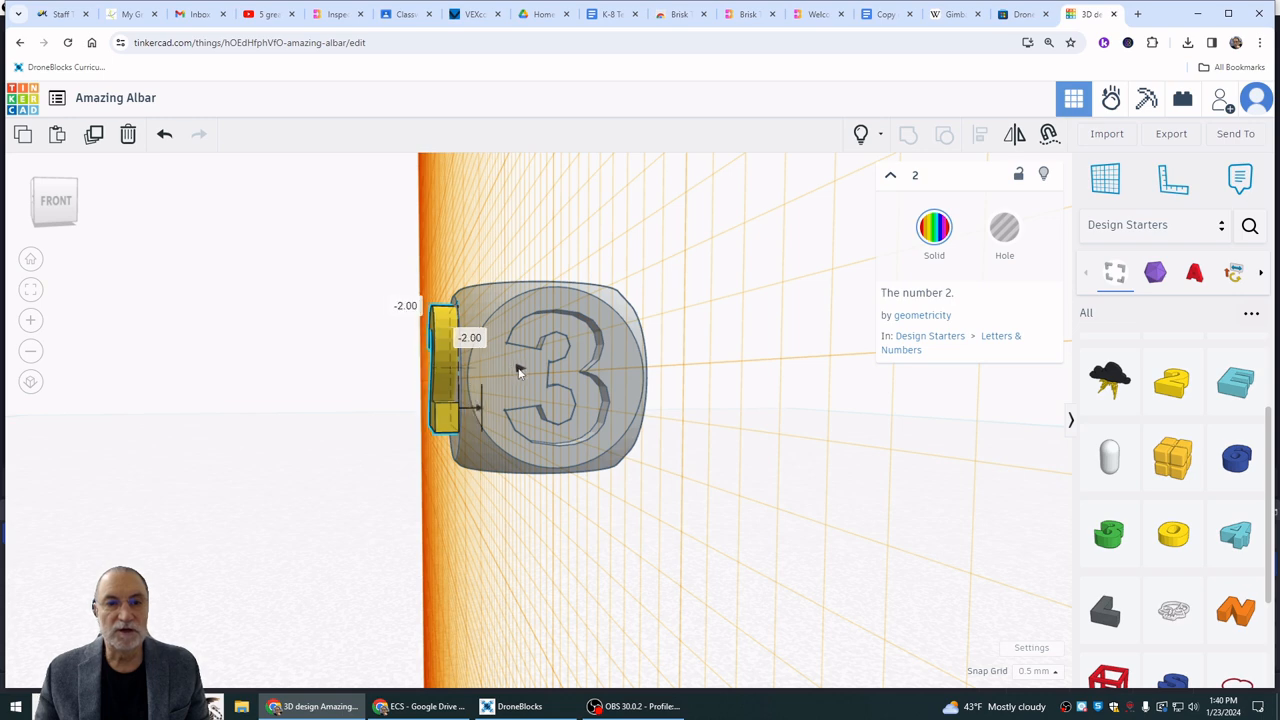
Make the number 2 a hole and group it with the dice to engrave it in the left face.
{"action": "right_click_drag", "start_coordinate": [416, 535], "coordinate": [716, 527]}
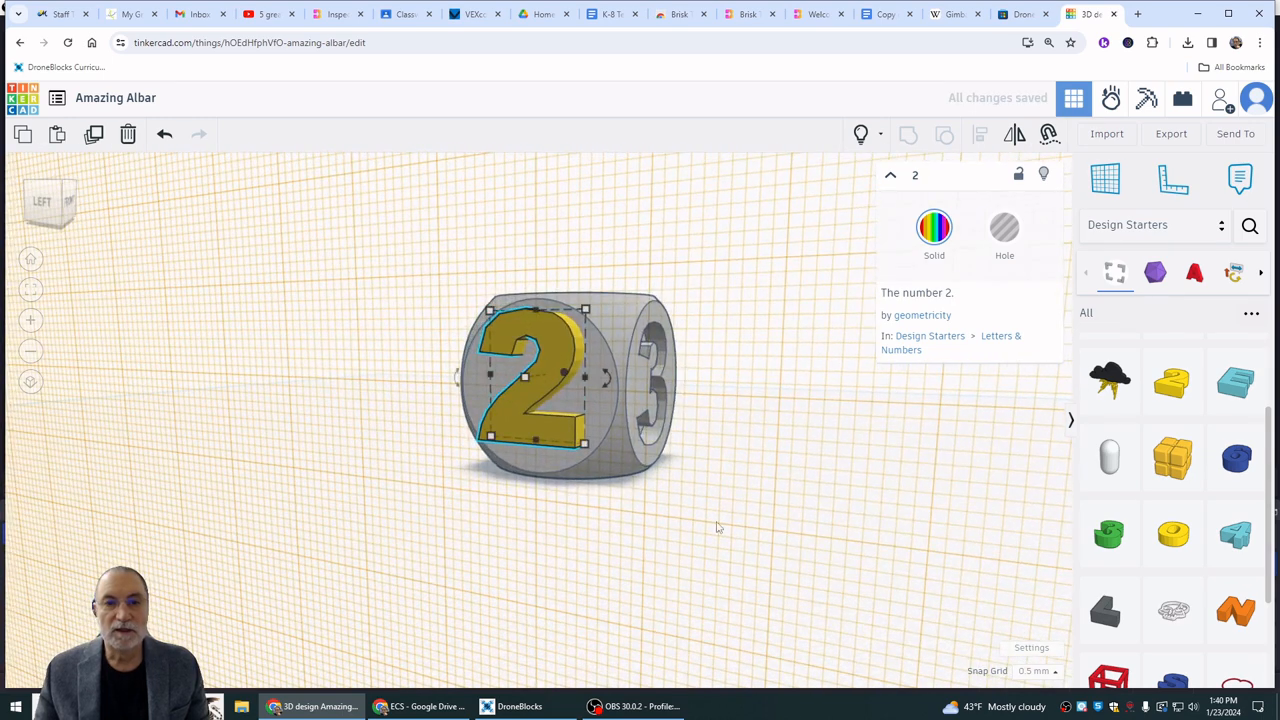
{"action": "left_click", "coordinate": [1006, 228]}
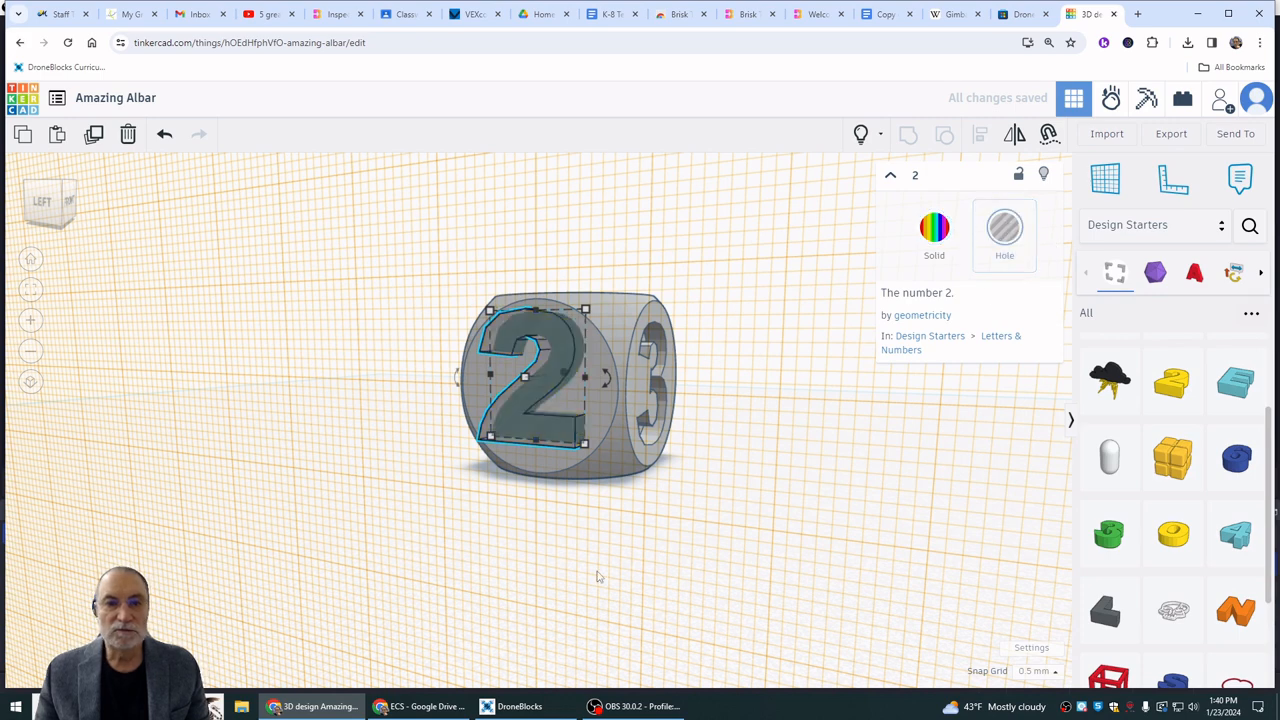
{"action": "left_click_drag", "start_coordinate": [445, 495], "coordinate": [710, 256]}
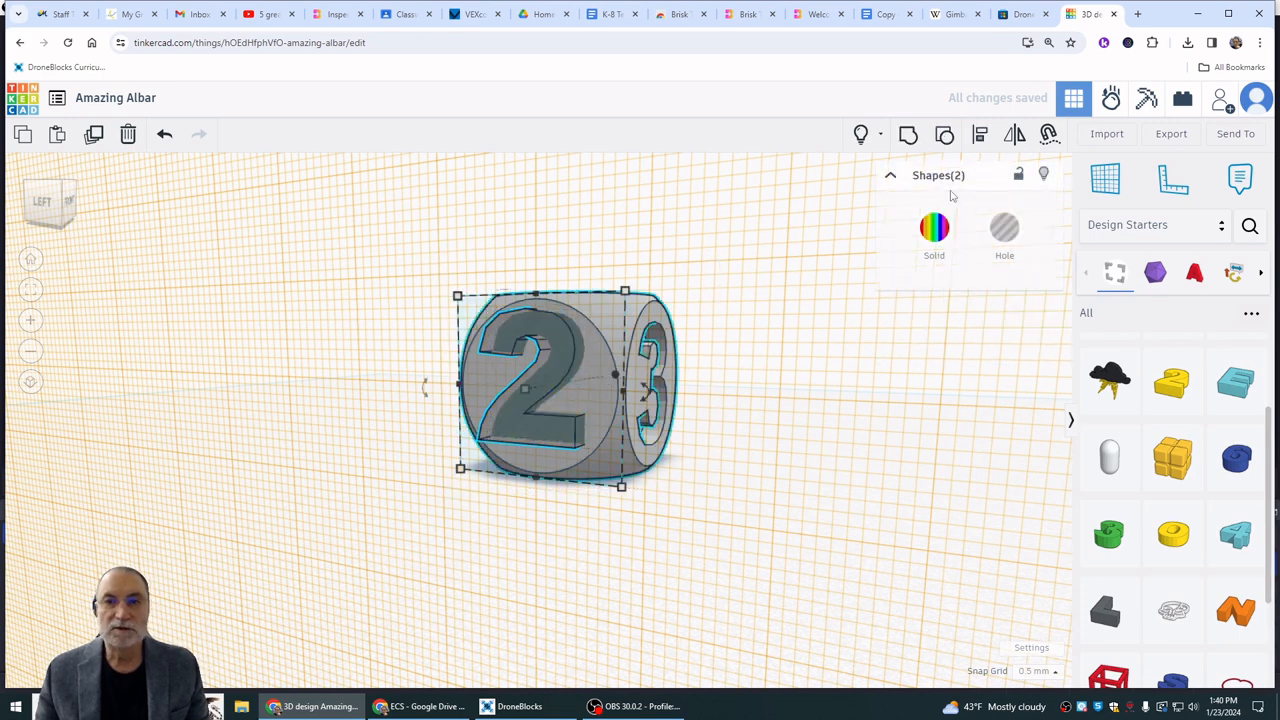
{"action": "left_click", "coordinate": [908, 134]}
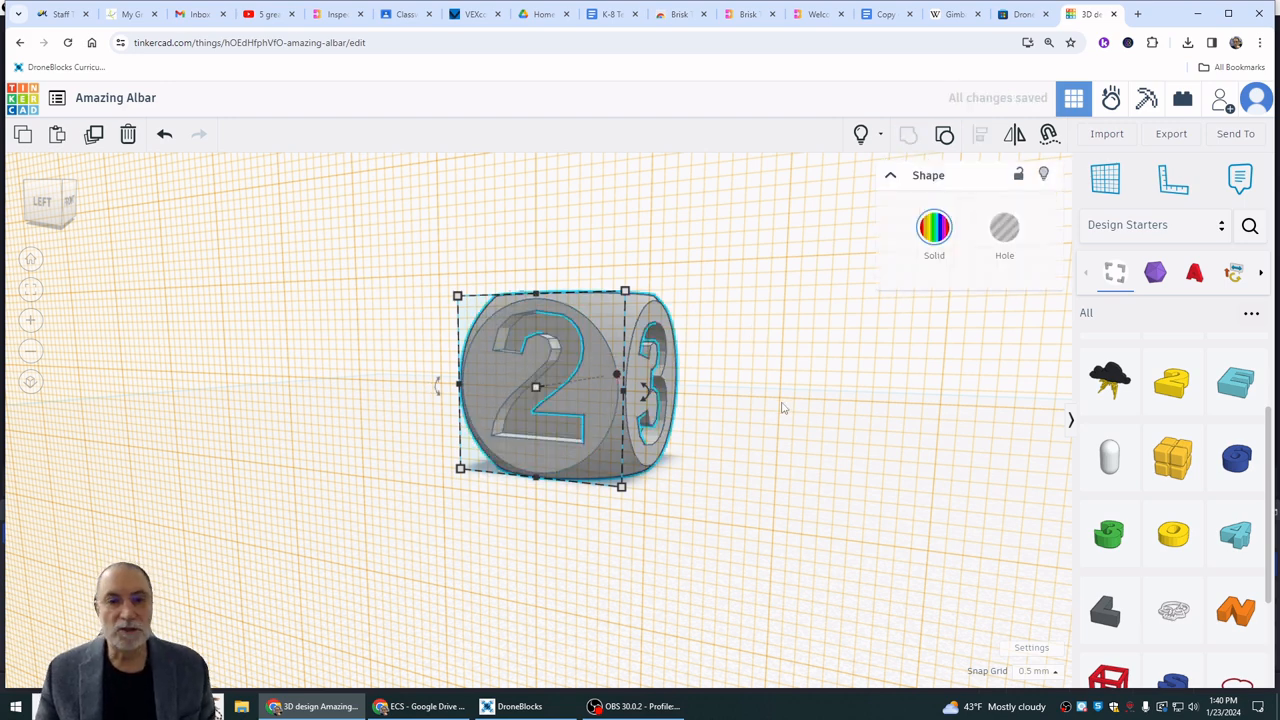
Set the temporary workplane on the dice's blank right face and place the number 5 from Design Starters on it.
{"action": "right_click_drag", "start_coordinate": [871, 447], "coordinate": [312, 420]}
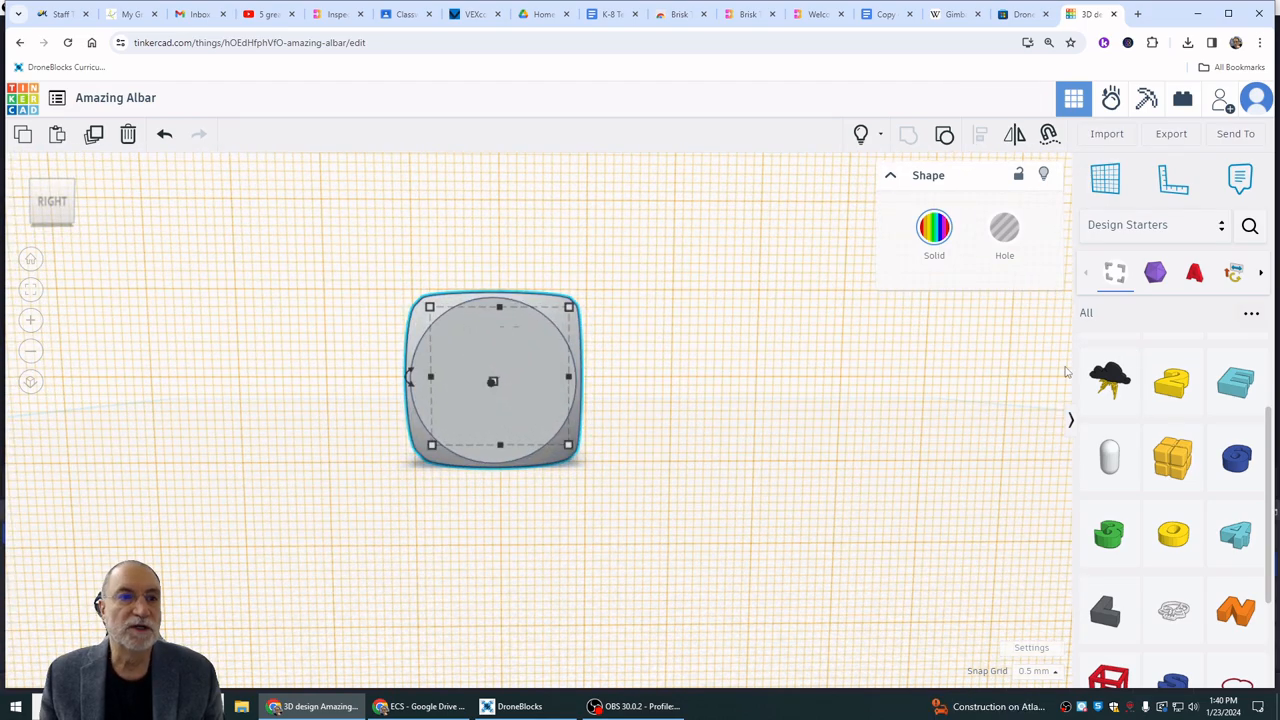
{"action": "left_click", "coordinate": [1112, 178]}
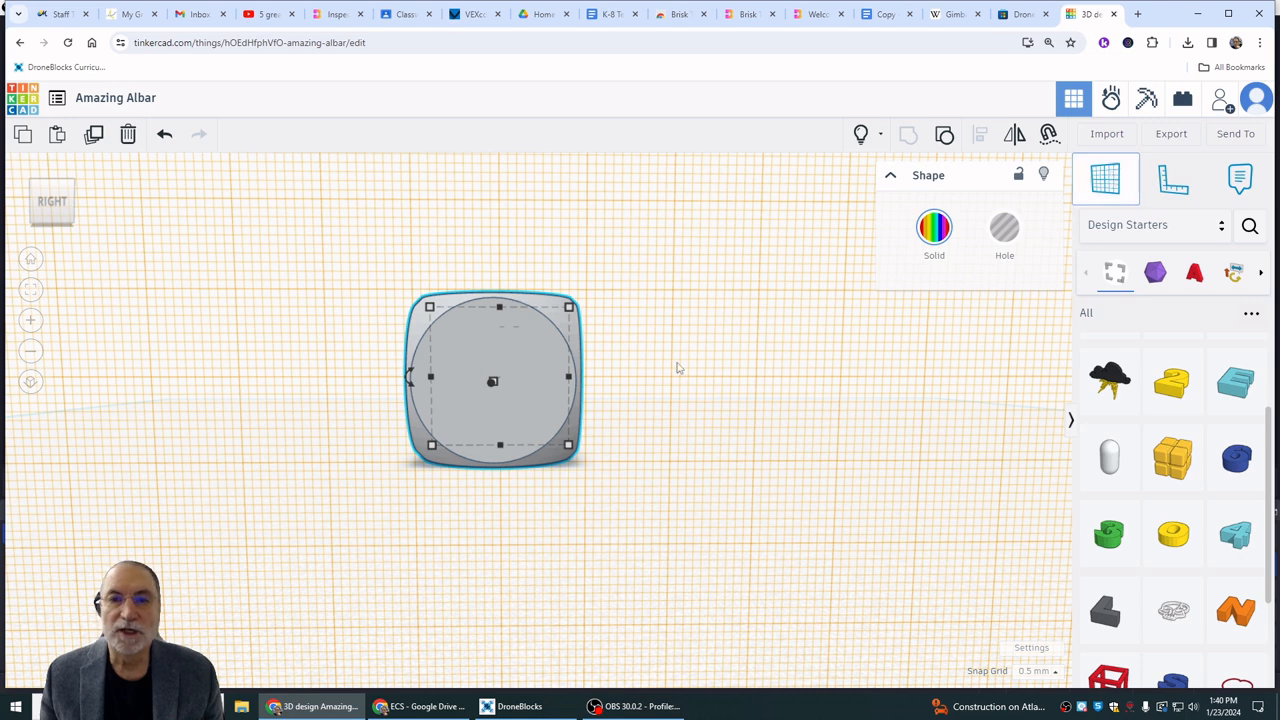
{"action": "left_click", "coordinate": [493, 386]}
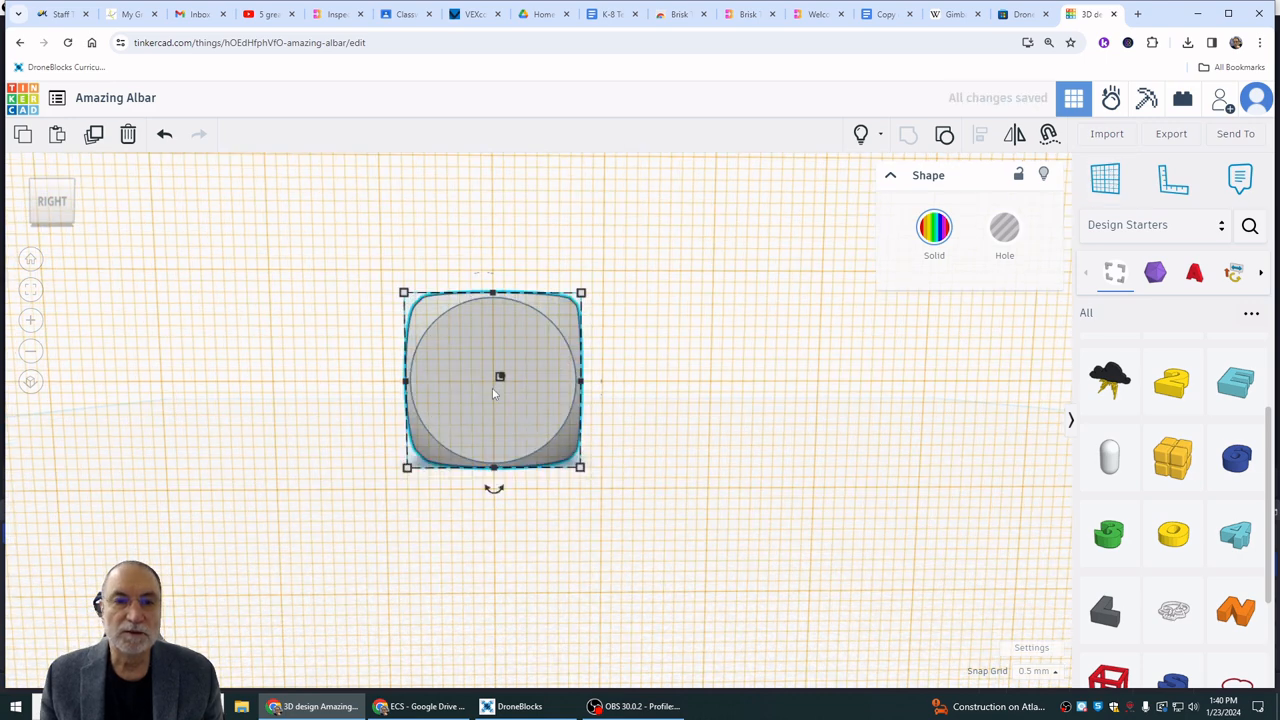
{"action": "scroll", "coordinate": [1225, 524], "scroll_direction": "down", "scroll_amount": 2}
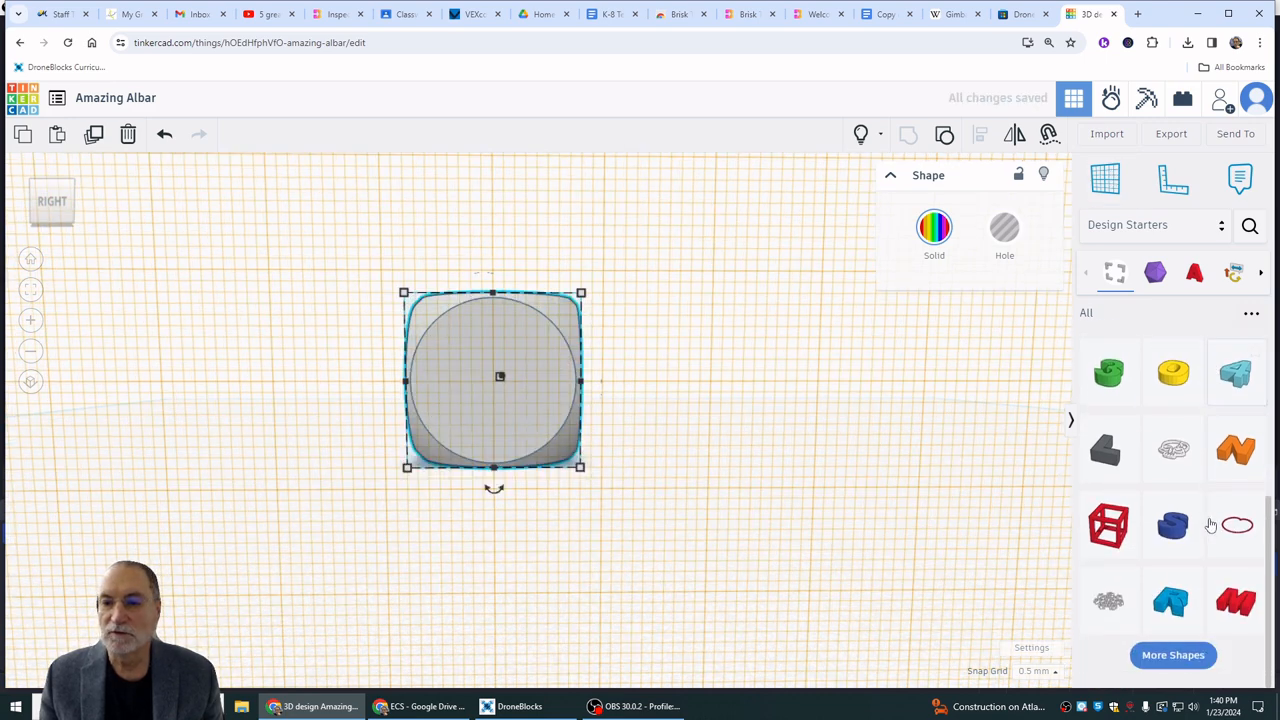
{"action": "left_click", "coordinate": [1173, 663]}
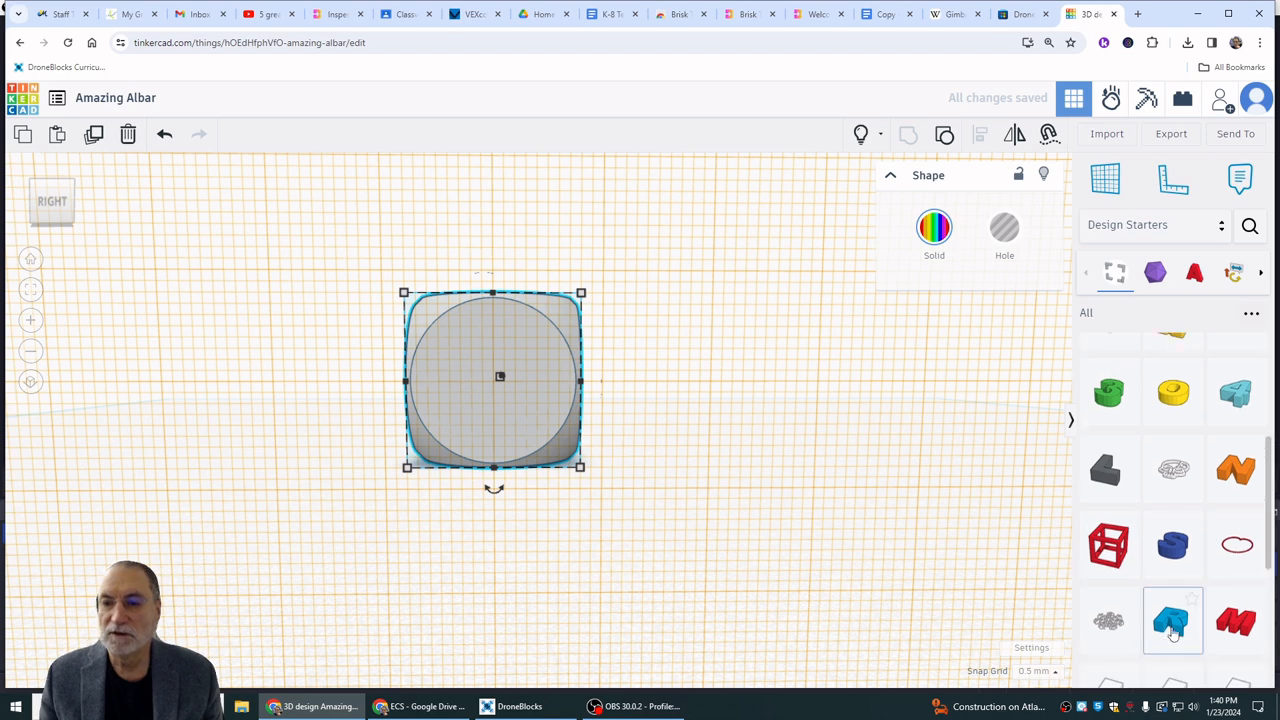
{"action": "scroll", "coordinate": [1173, 635], "scroll_direction": "down", "scroll_amount": 1}
{"action": "scroll", "coordinate": [1173, 633], "scroll_direction": "down", "scroll_amount": 3}
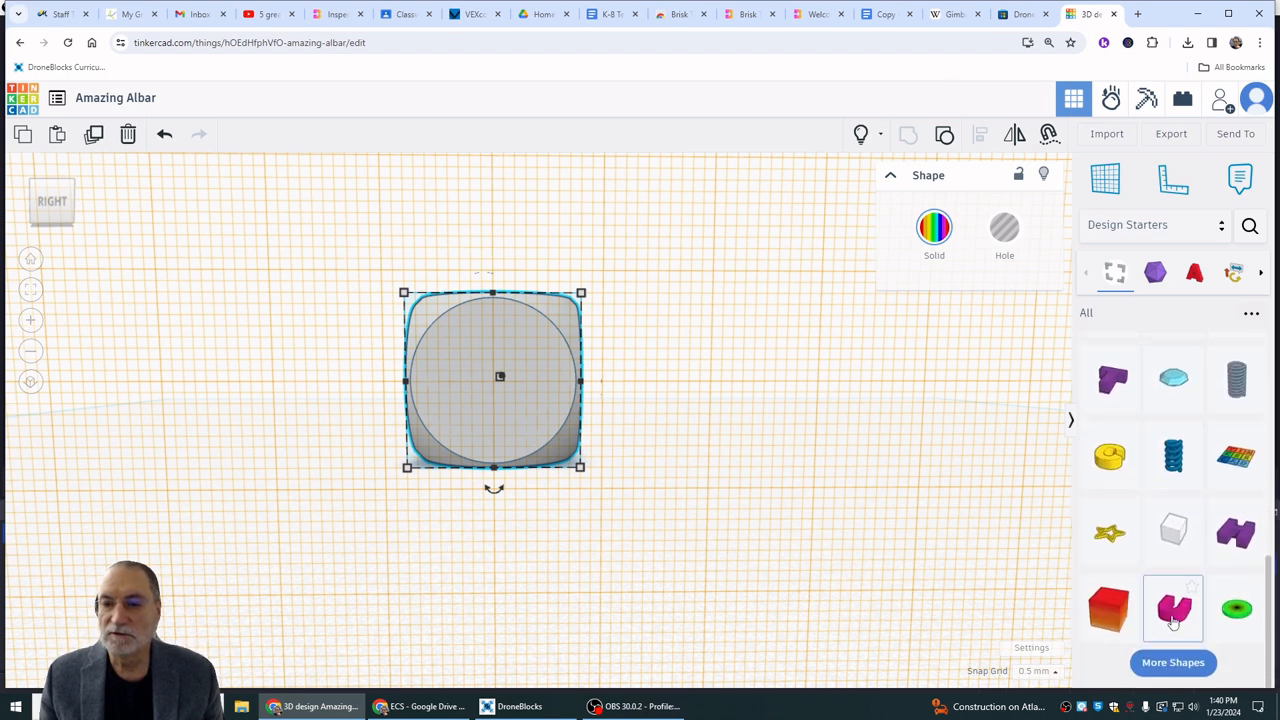
{"action": "scroll", "coordinate": [1172, 630], "scroll_direction": "up", "scroll_amount": 3}
{"action": "scroll", "coordinate": [1173, 615], "scroll_direction": "up", "scroll_amount": 4}
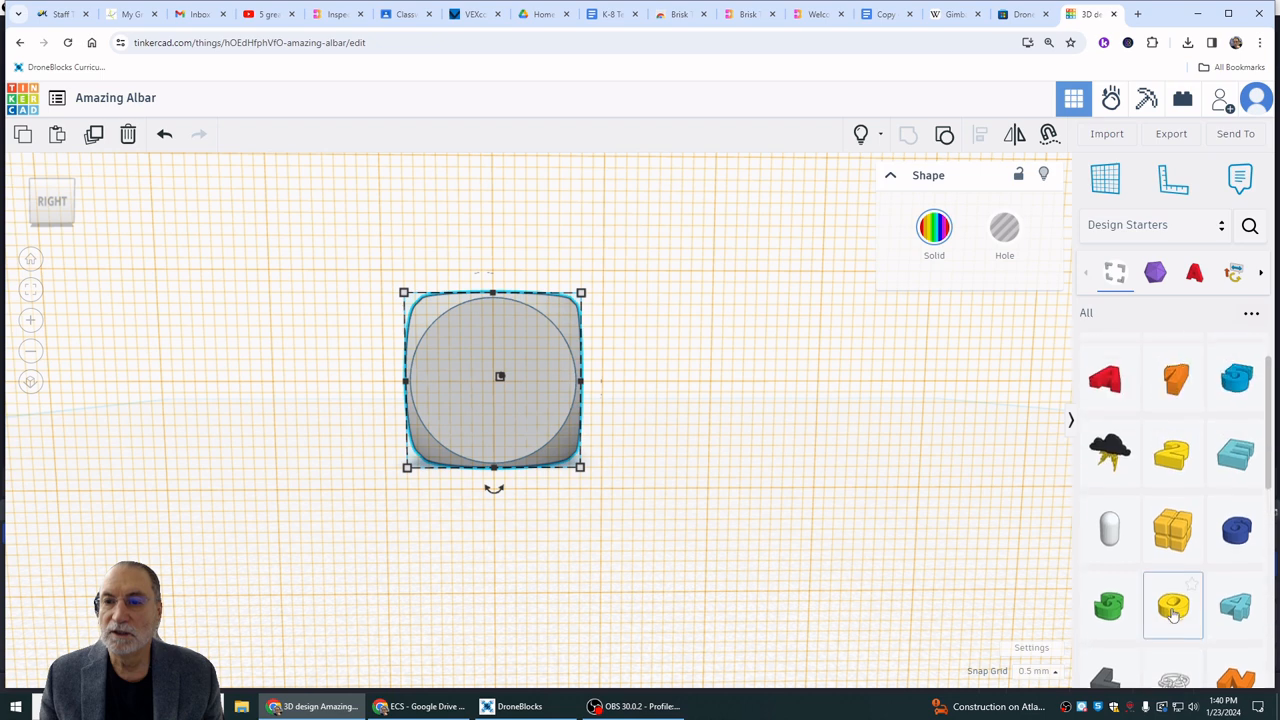
{"action": "left_click_drag", "start_coordinate": [1245, 437], "coordinate": [500, 386]}
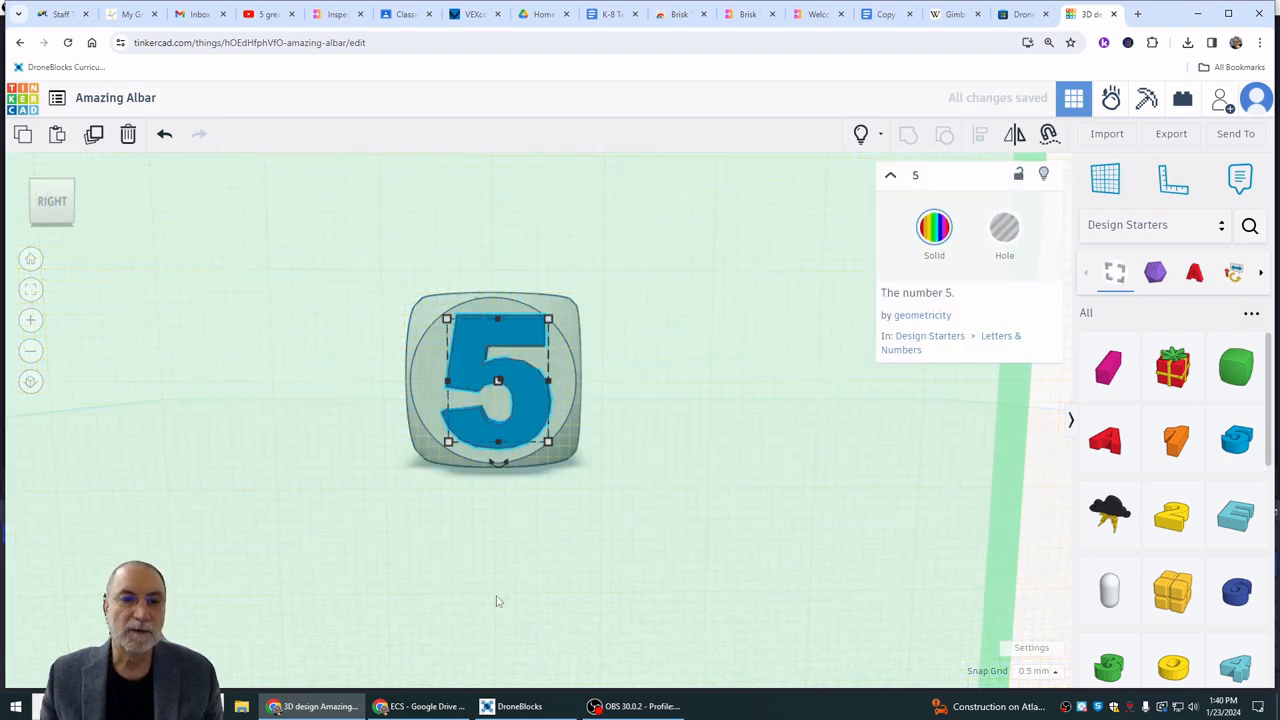
Align the number 5 with the dice so that it is centred horizontally and vertically on the right face.
{"action": "left_click_drag", "start_coordinate": [507, 370], "coordinate": [634, 285]}
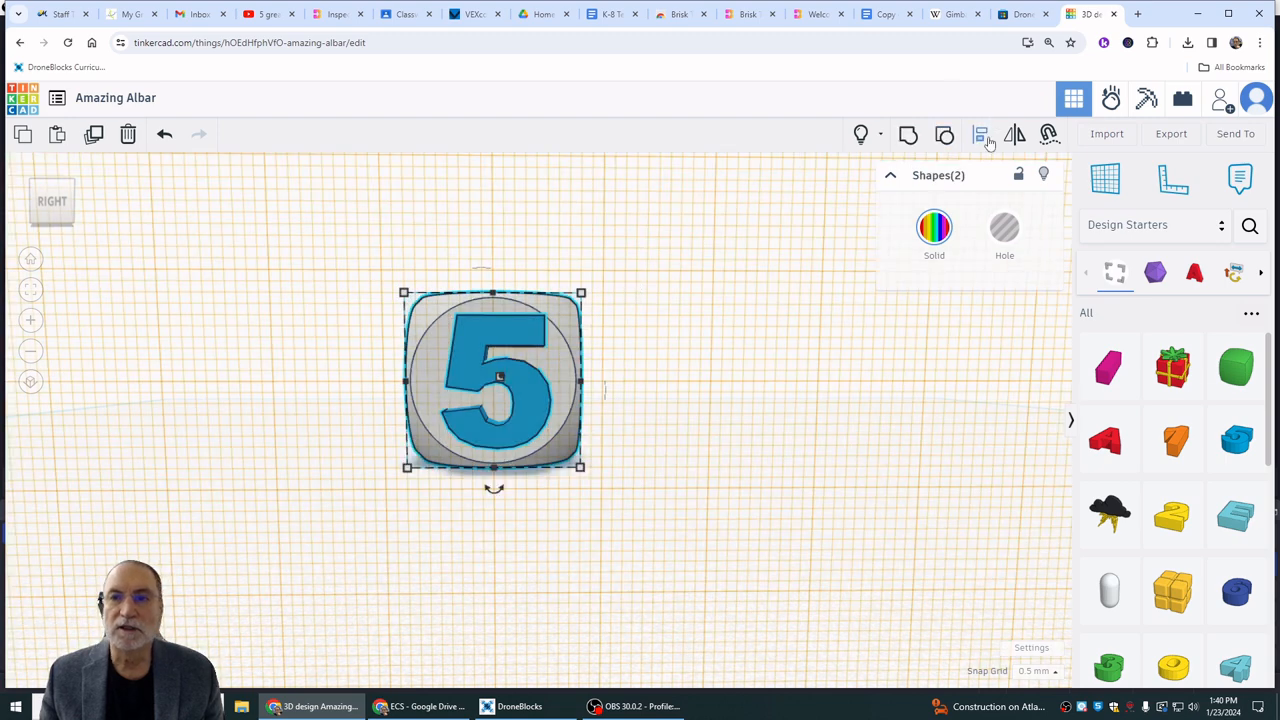
{"action": "left_click", "coordinate": [980, 136]}
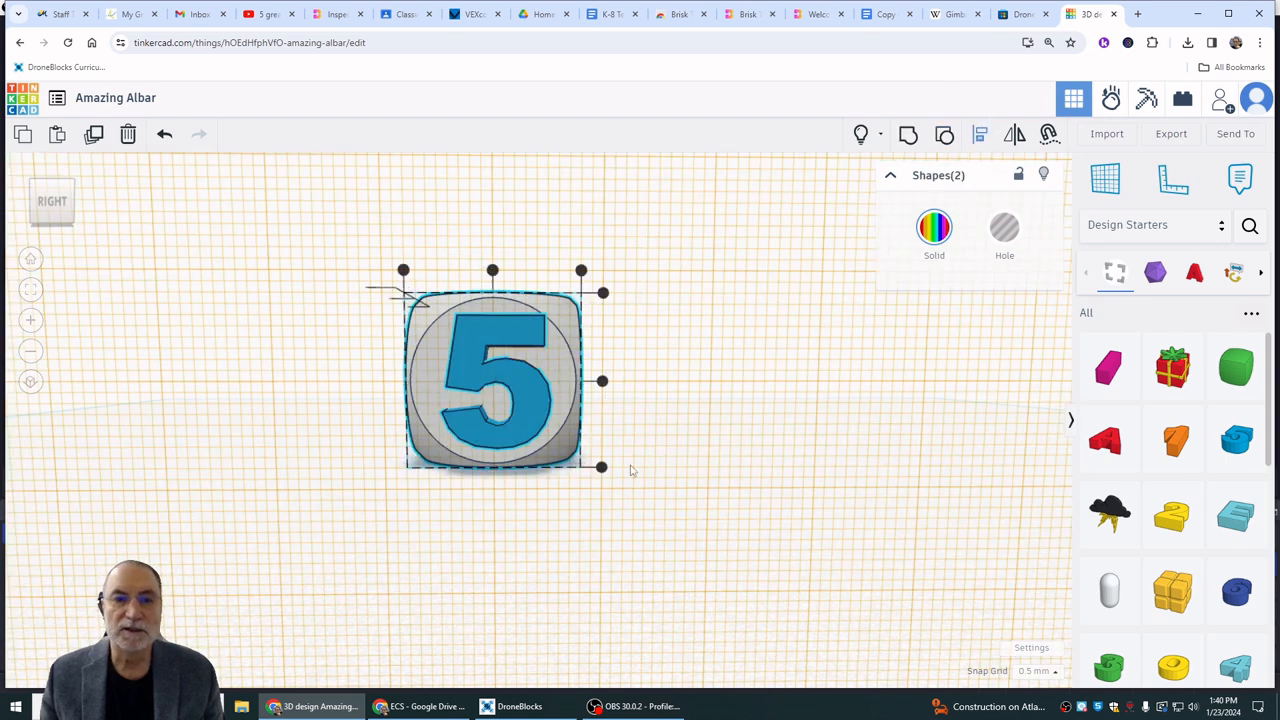
{"action": "left_click", "coordinate": [602, 383]}
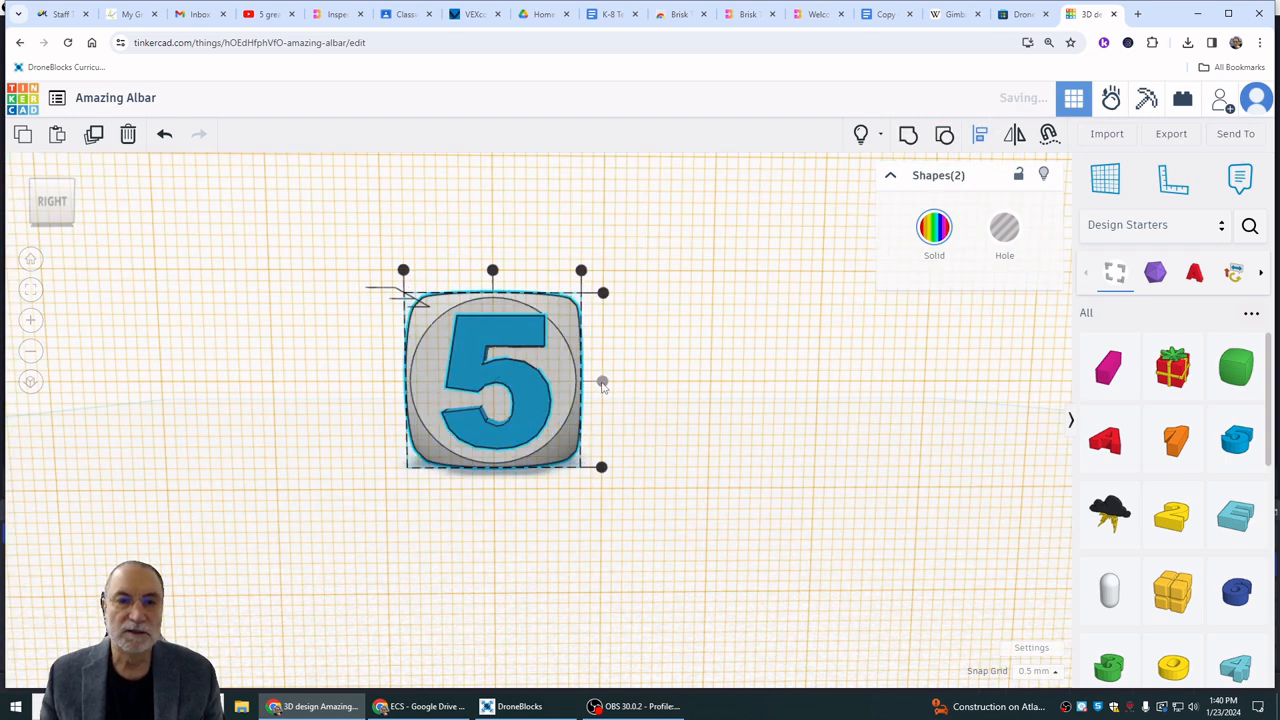
{"action": "left_click", "coordinate": [492, 272]}
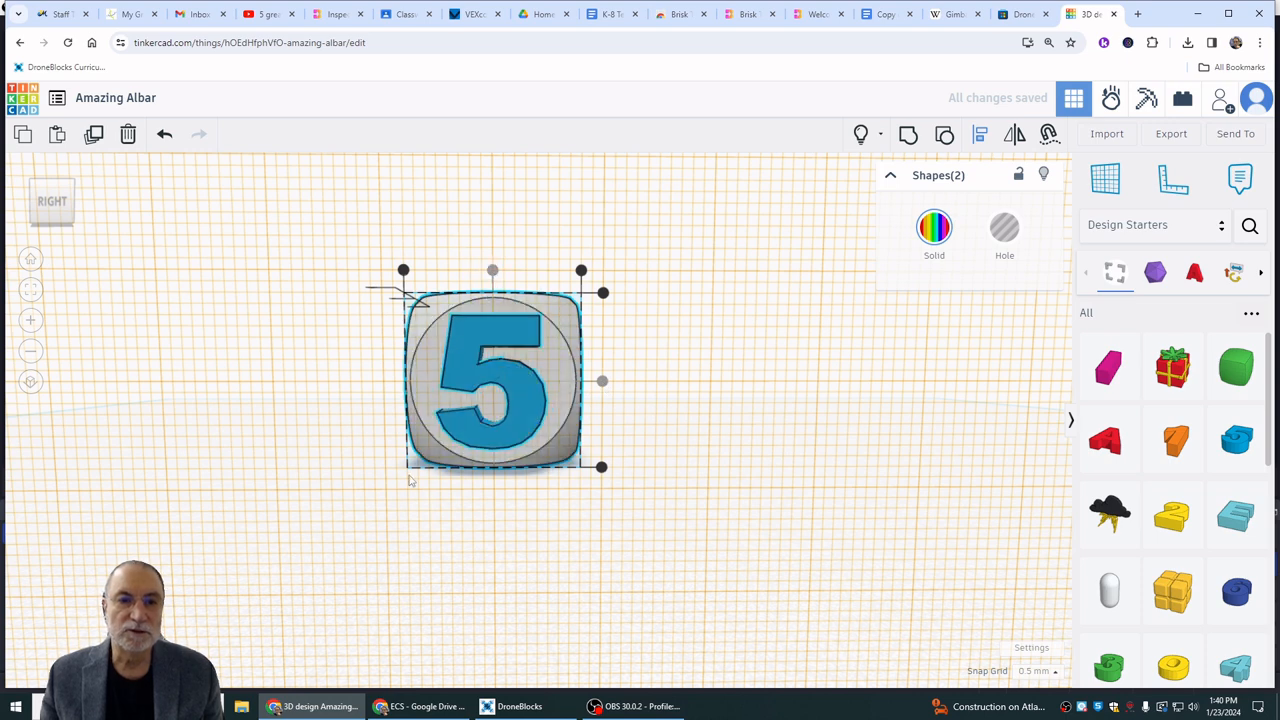
{"action": "mouse_move", "coordinate": [409, 477]}
{"action": "right_mouse_down"}
{"action": "mouse_move", "coordinate": [388, 486]}
{"action": "mouse_move", "coordinate": [417, 463]}
{"action": "right_mouse_up"}
{"action": "left_click", "coordinate": [535, 489]}
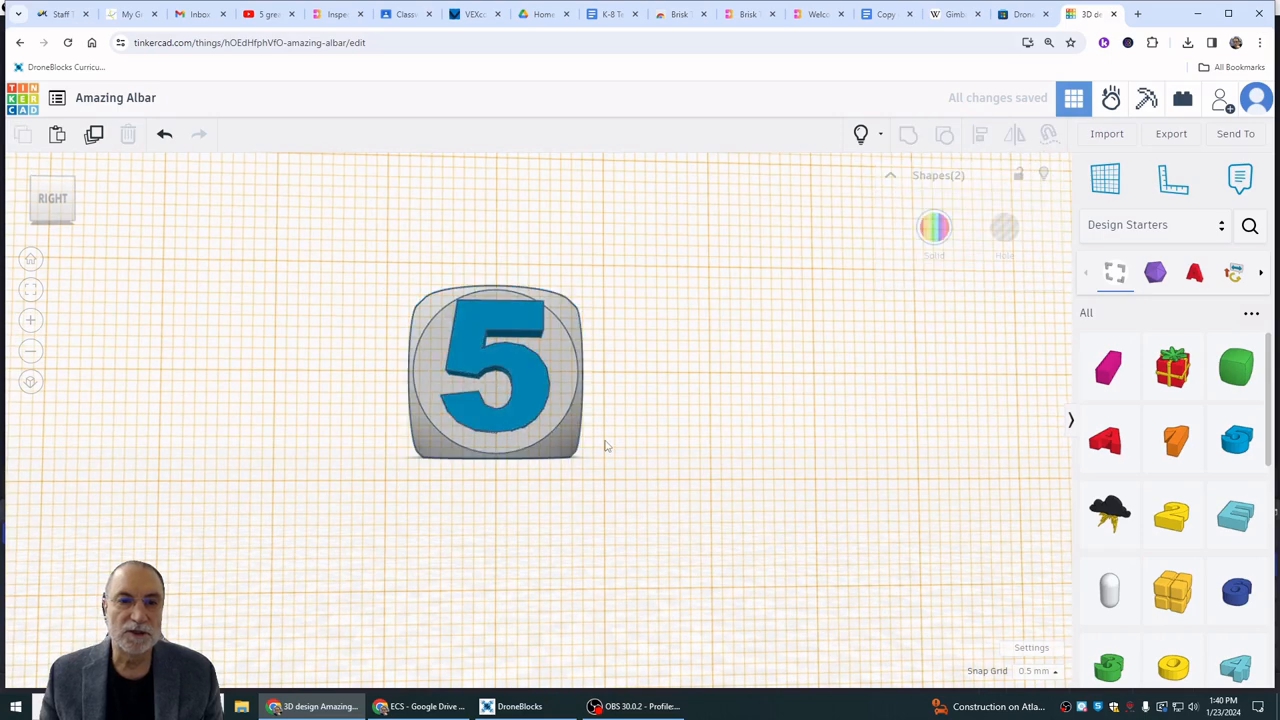
Nudge the number 5 one 0.5 mm snap step down and sink it 2 mm into the dice's right face.
{"action": "left_click", "coordinate": [531, 382]}
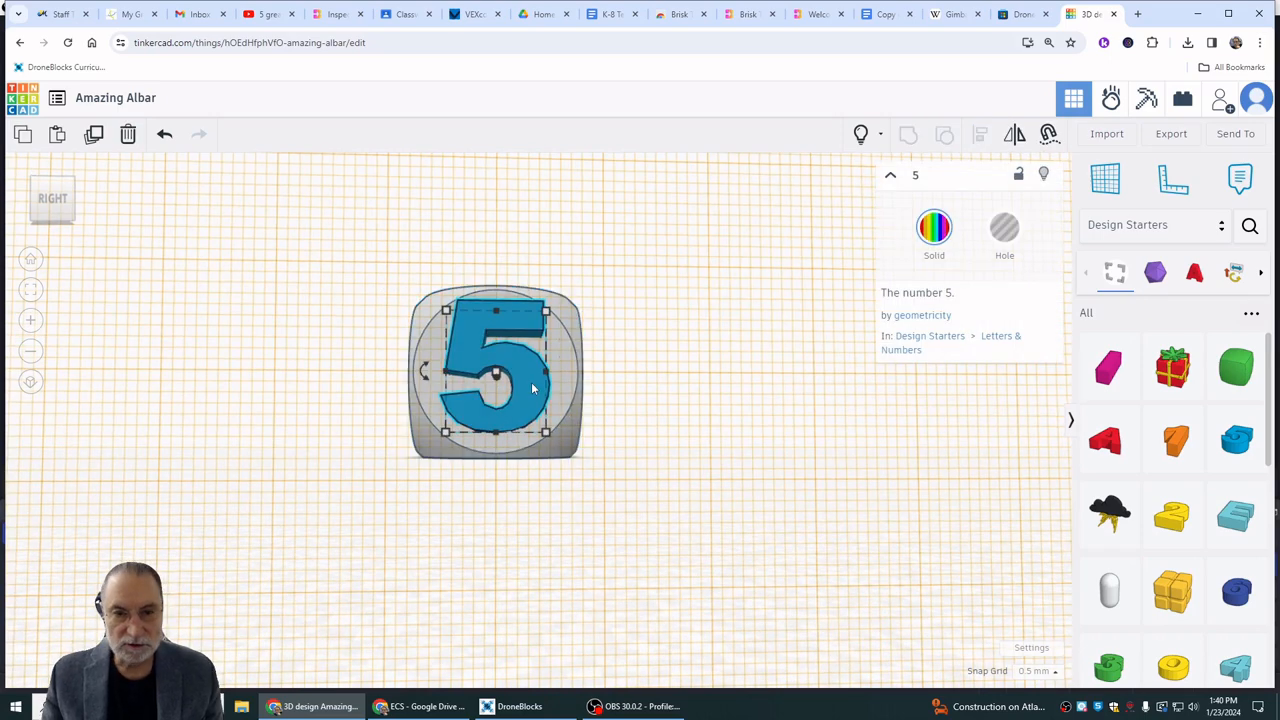
{"action": "key", "text": "Down"}
{"action": "right_click_drag", "start_coordinate": [638, 364], "coordinate": [480, 382]}
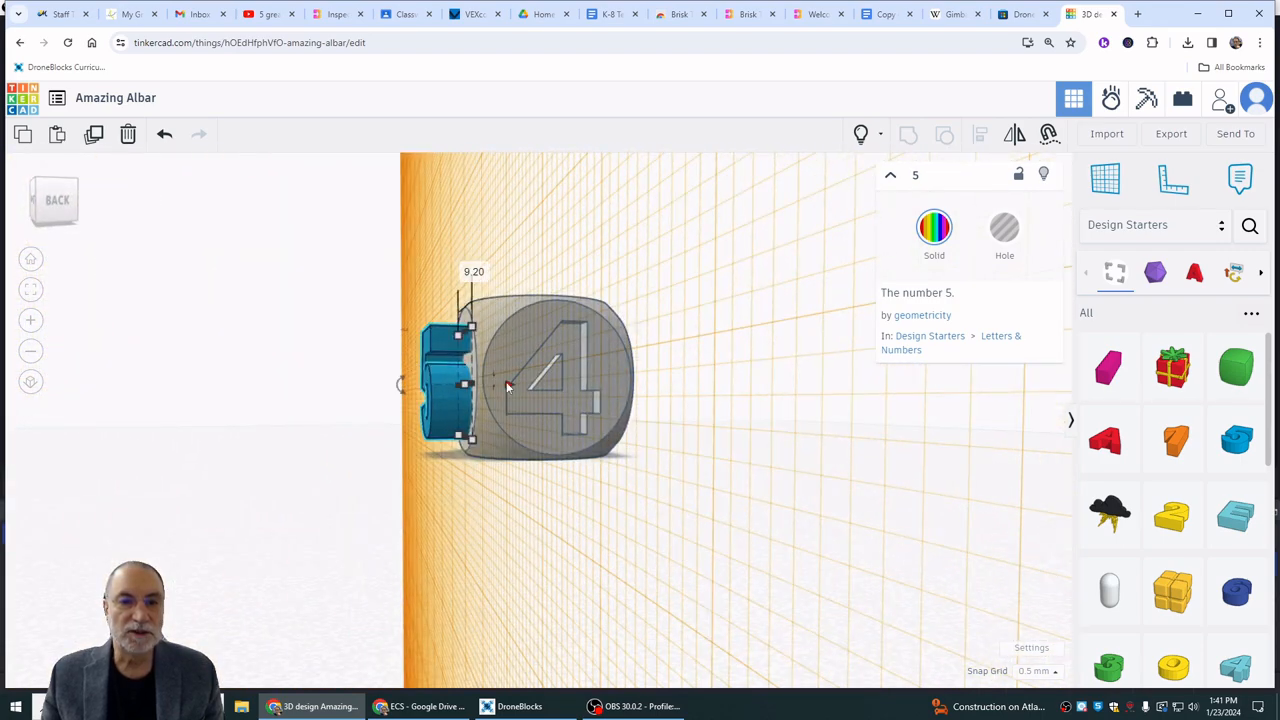
{"action": "left_click_drag", "start_coordinate": [507, 385], "coordinate": [525, 386]}
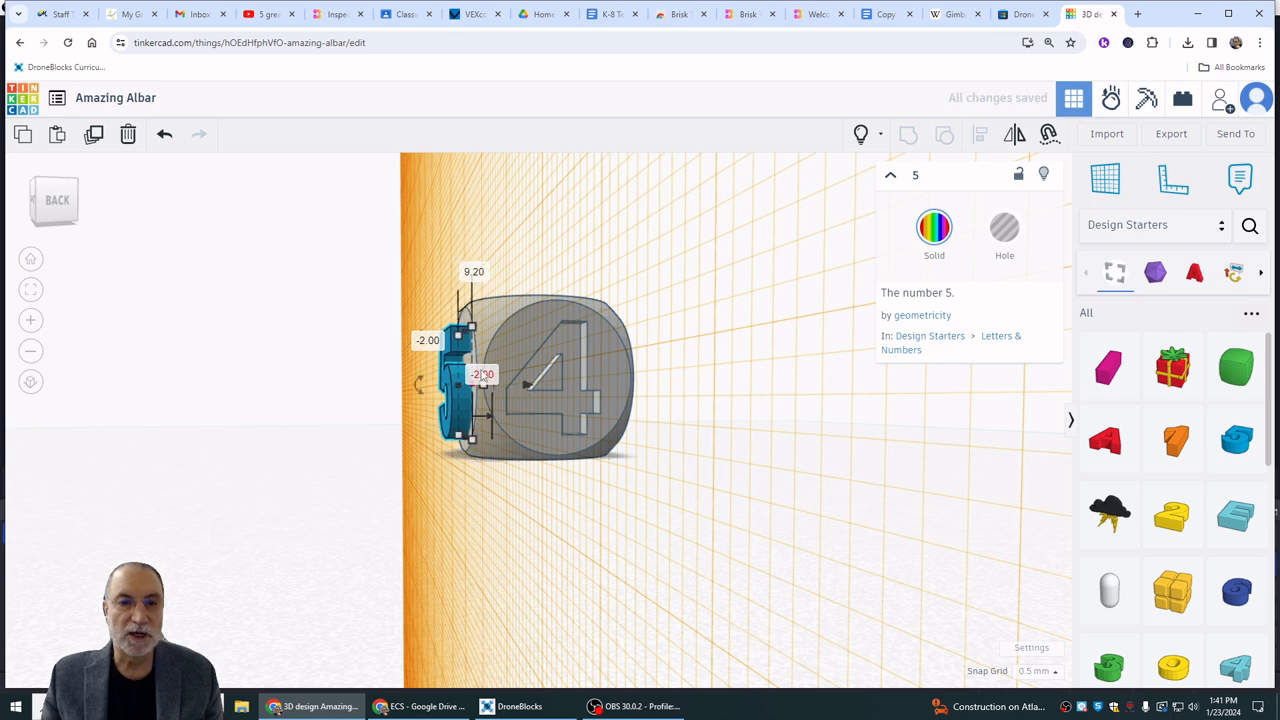
Make the number 5 a hole and group it with the dice to engrave it in the right face.
{"action": "left_click", "coordinate": [1004, 228]}
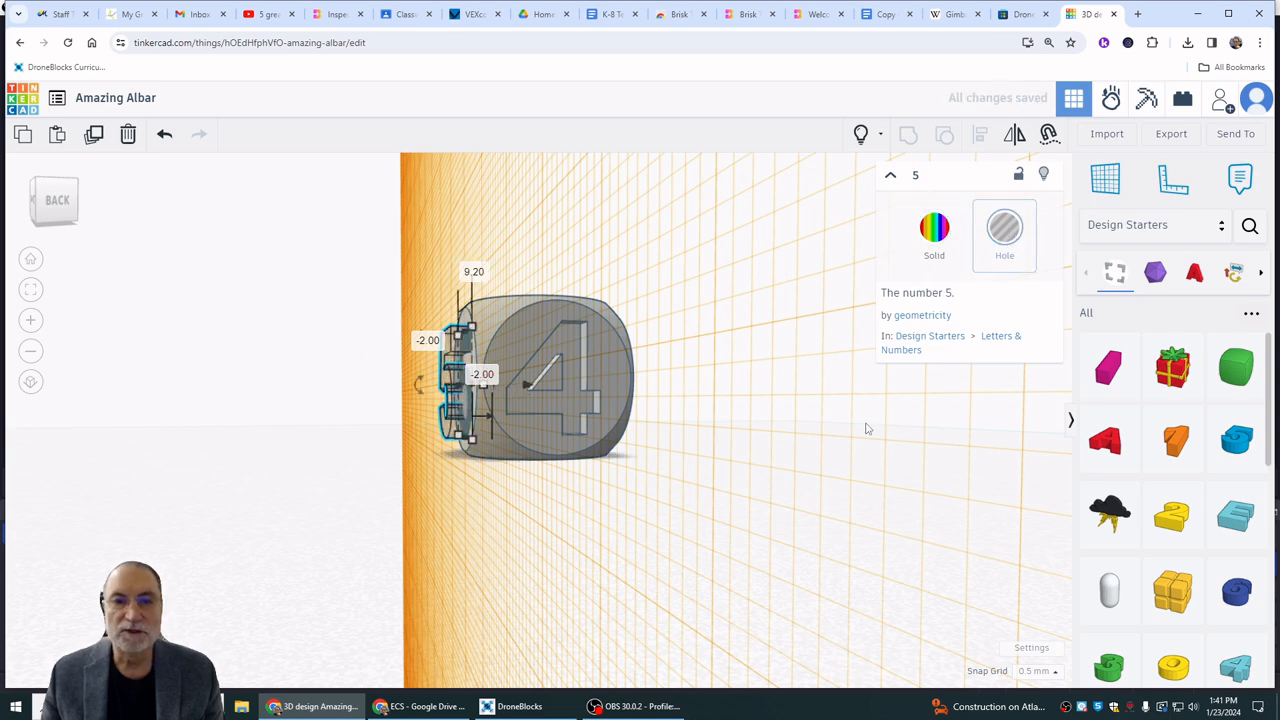
{"action": "left_click_drag", "start_coordinate": [426, 478], "coordinate": [644, 289]}
{"action": "left_click", "coordinate": [907, 137]}
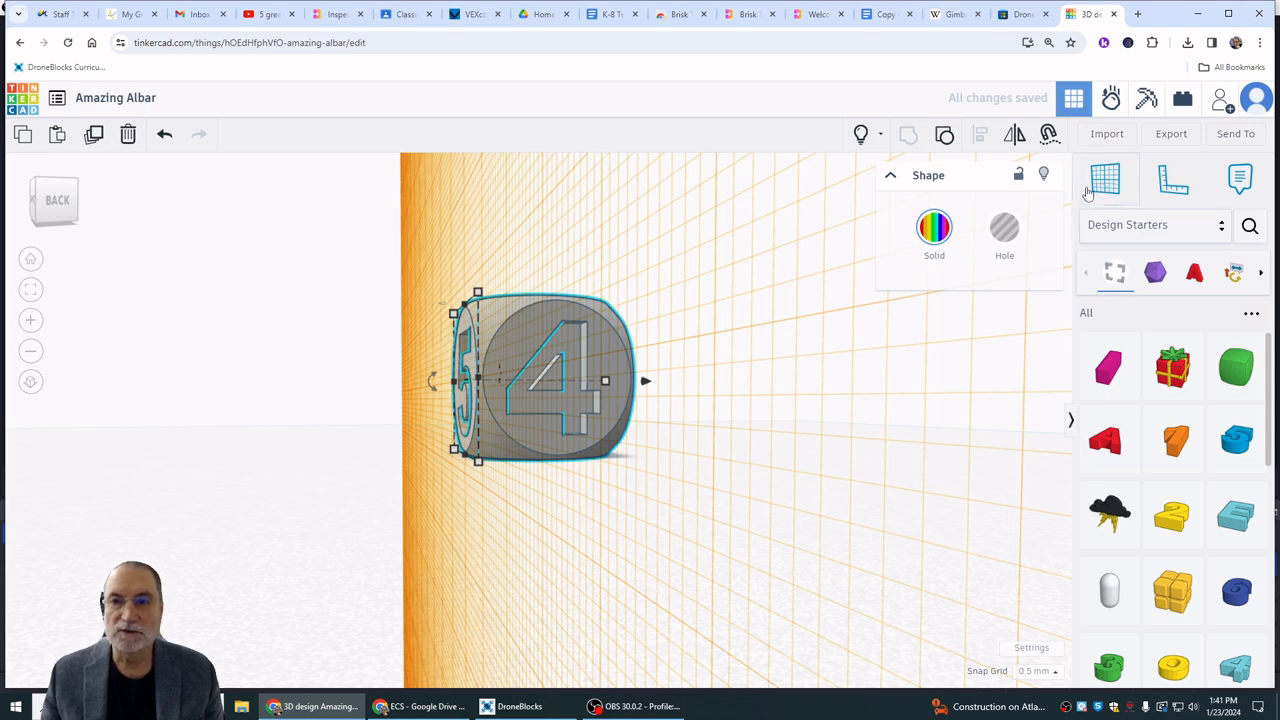
Return the workplane to the default base plane and turn the dice to show the top face with the engraved 1.
{"action": "left_click", "coordinate": [1097, 187]}
{"action": "left_click", "coordinate": [834, 425]}
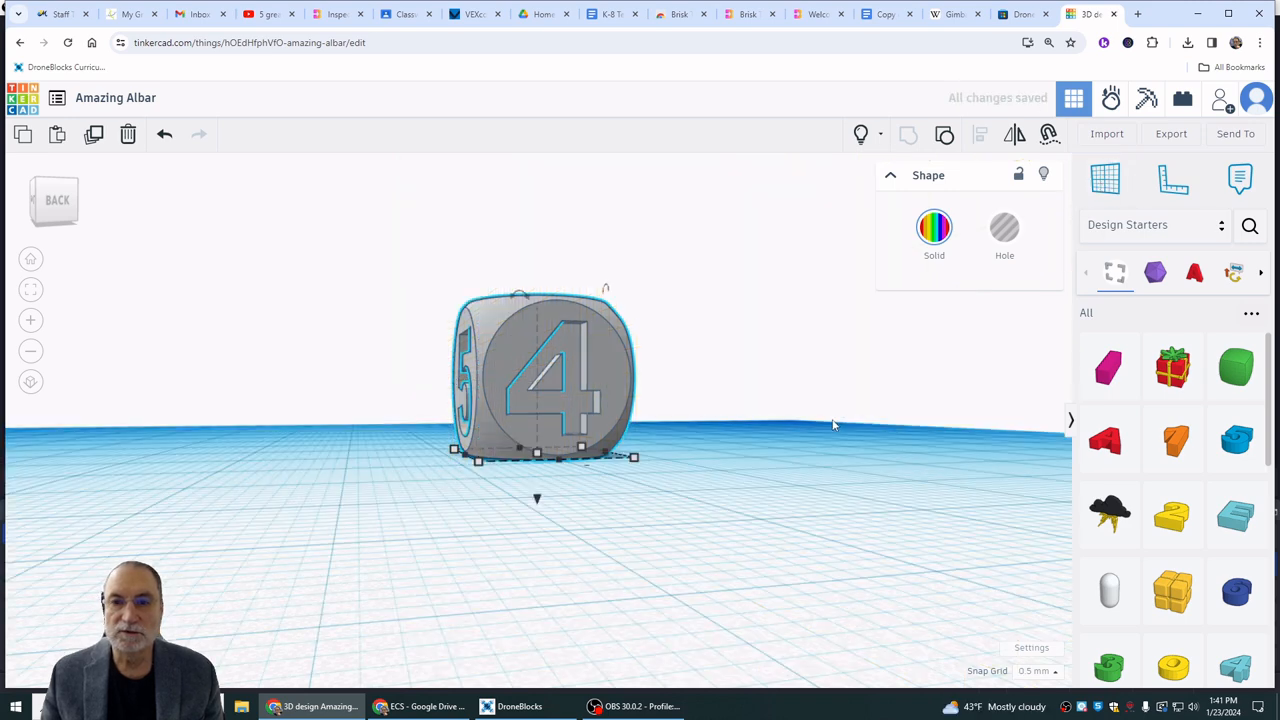
{"action": "right_click_drag", "start_coordinate": [354, 557], "coordinate": [560, 540]}
{"action": "left_click", "coordinate": [527, 482]}
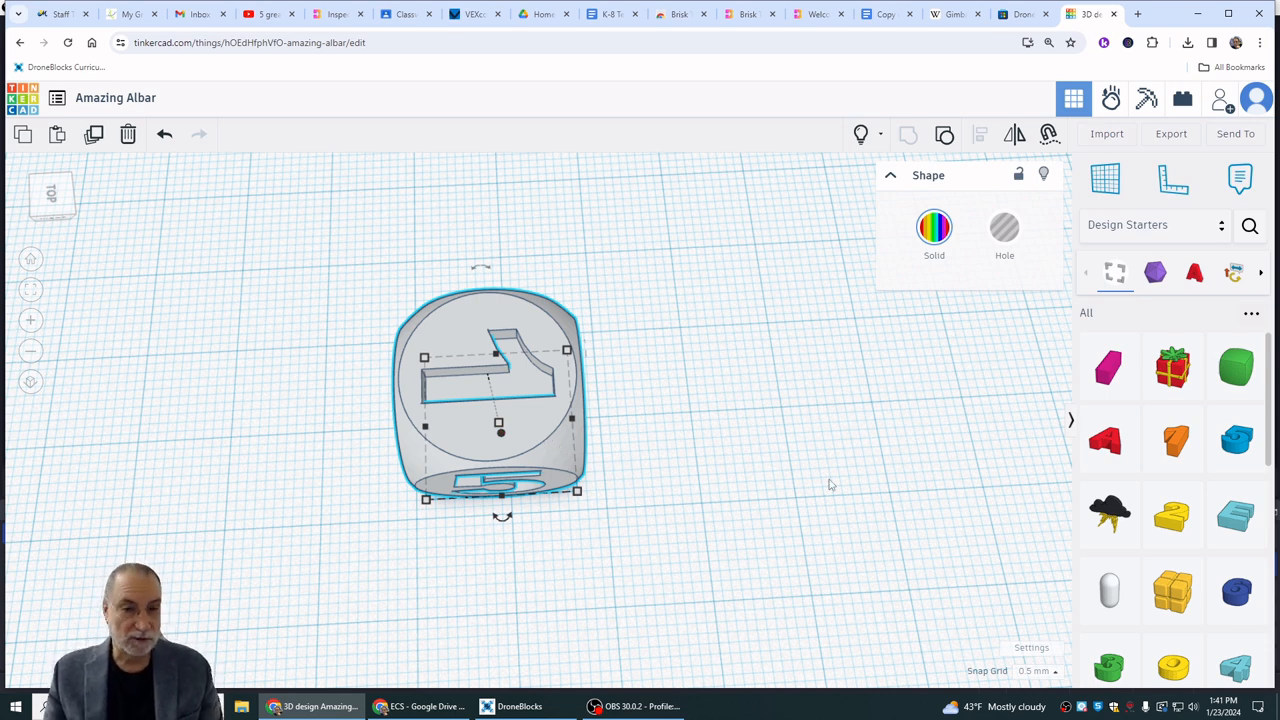
Switch the shapes library to Basic Shapes and set the temporary workplane on the dice's top face.
{"action": "left_click", "coordinate": [1104, 187]}
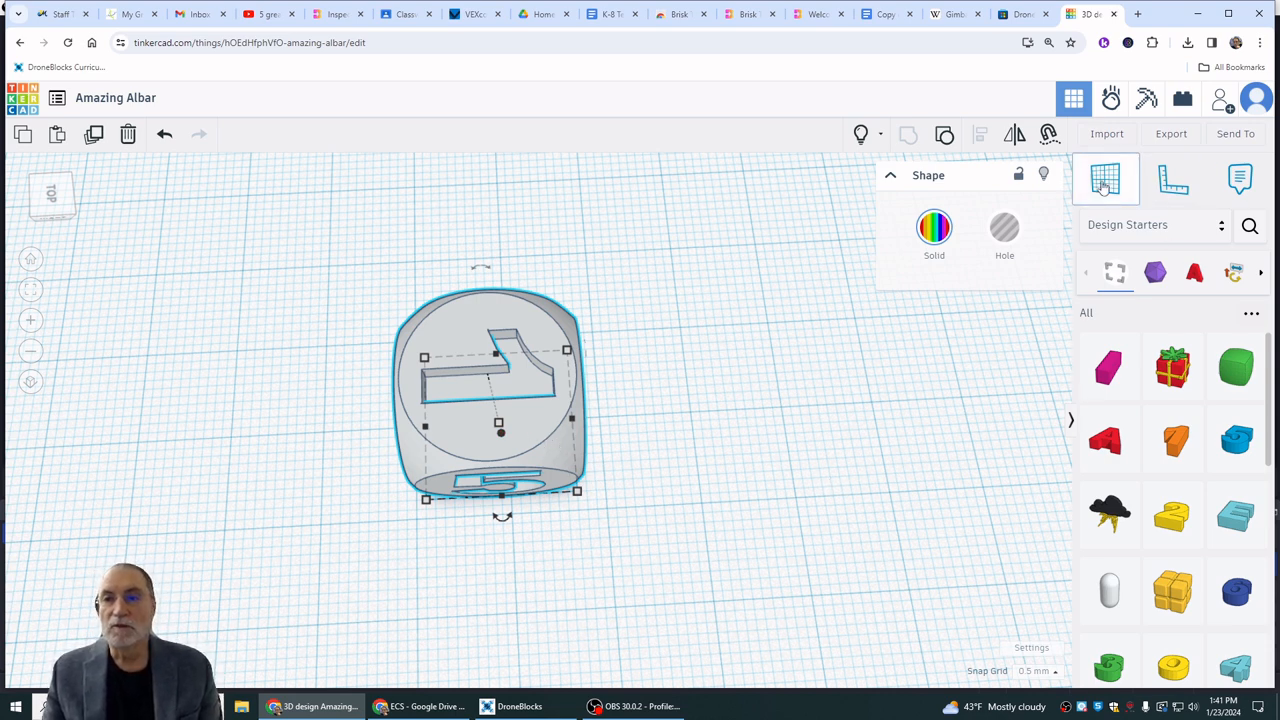
{"action": "left_click", "coordinate": [1141, 227]}
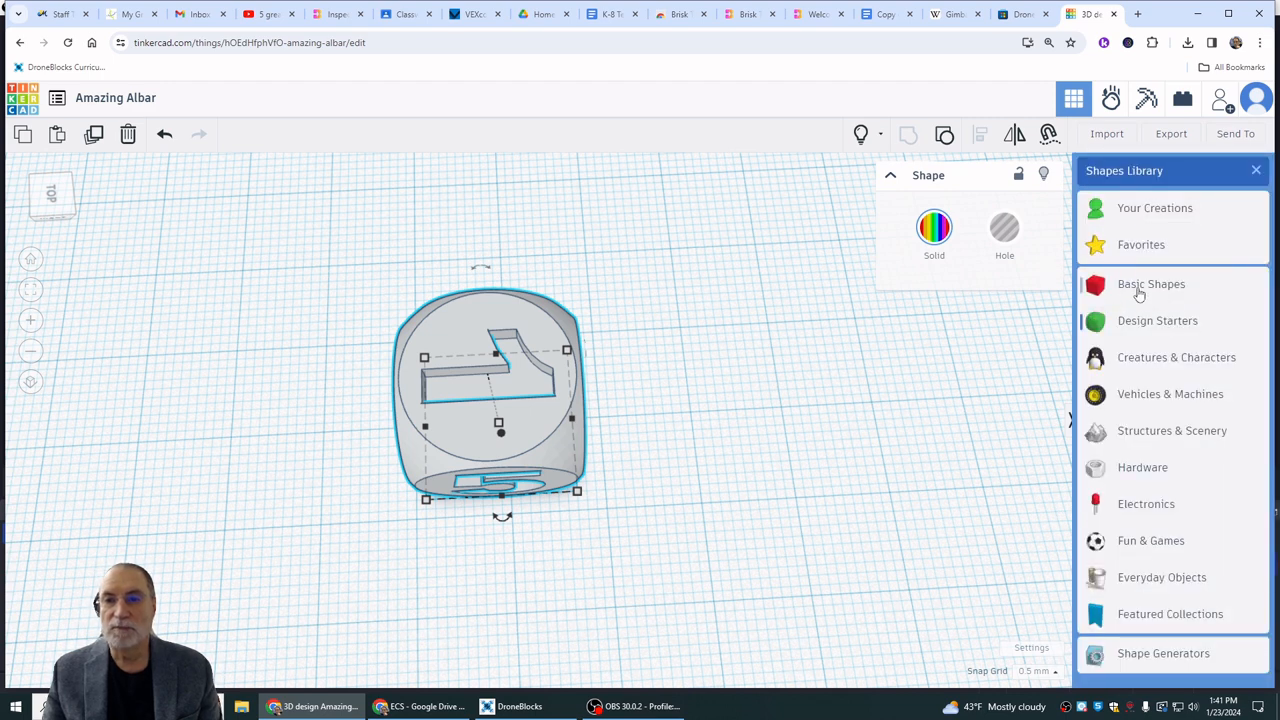
{"action": "left_click", "coordinate": [1138, 288]}
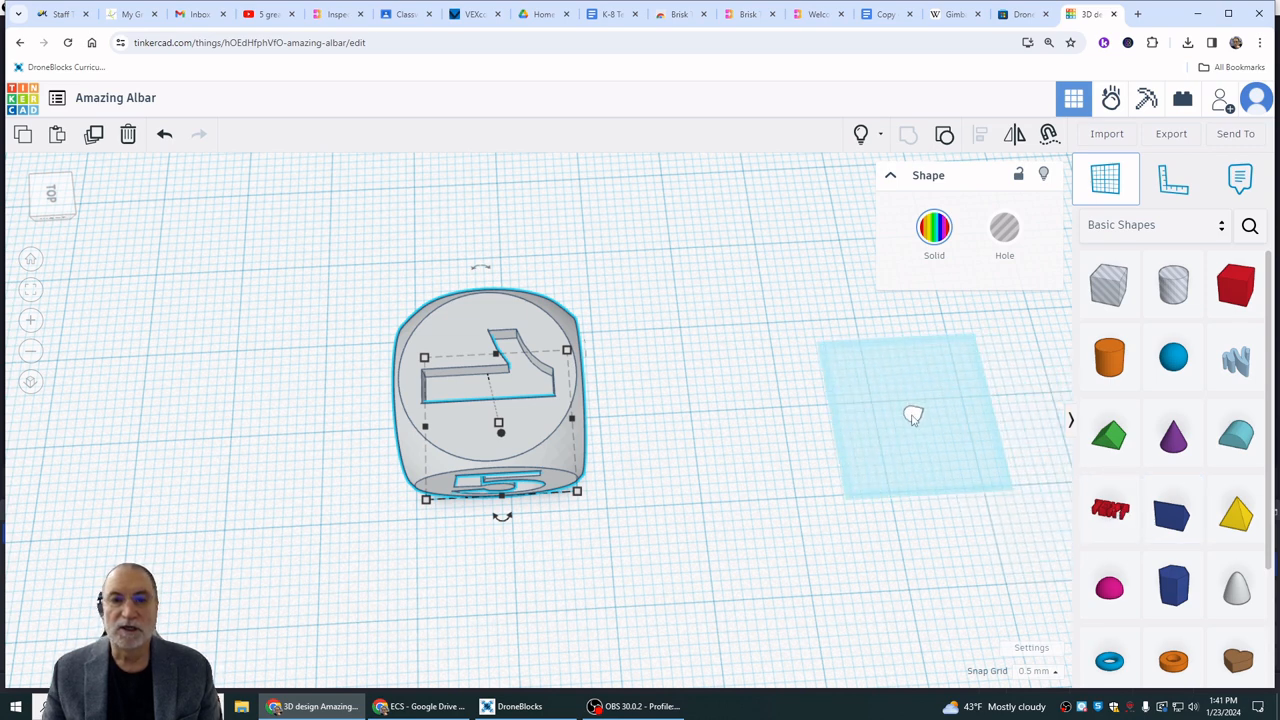
{"action": "left_click", "coordinate": [499, 431]}
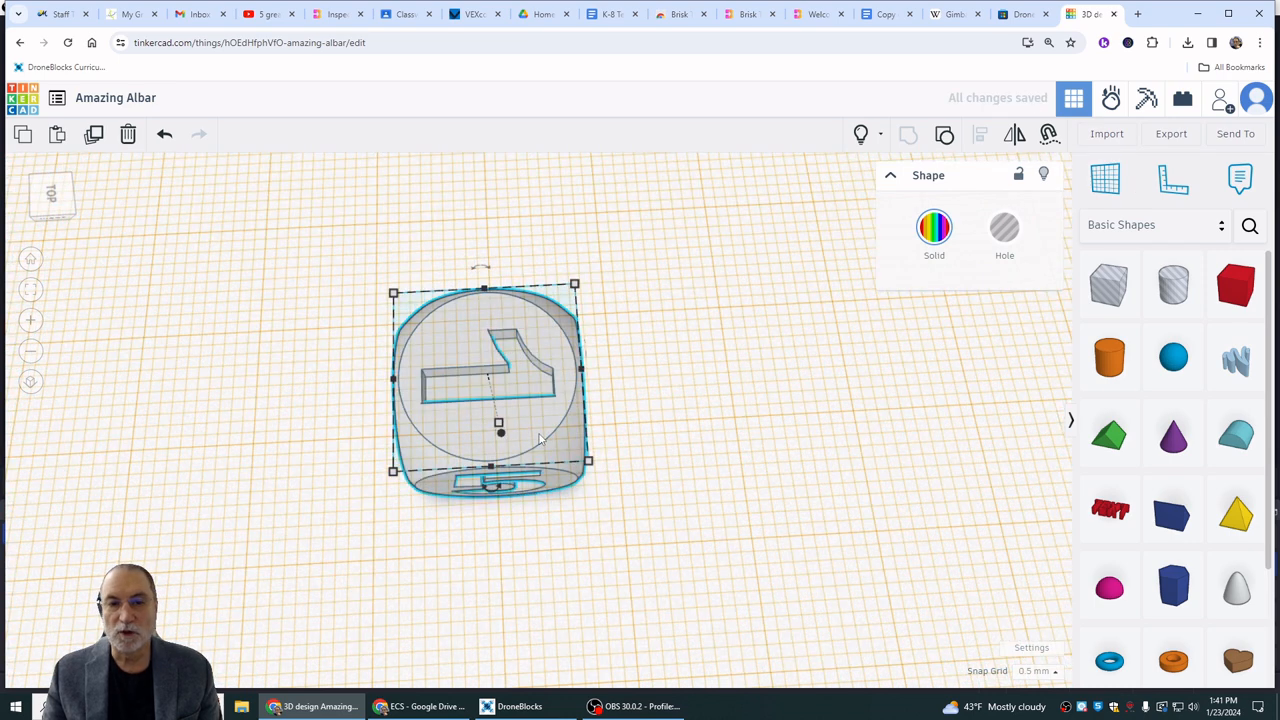
Undo the last workplane placement and set the workplane on the recessed floor of the engraved 1 instead.
{"action": "left_click", "coordinate": [163, 136]}
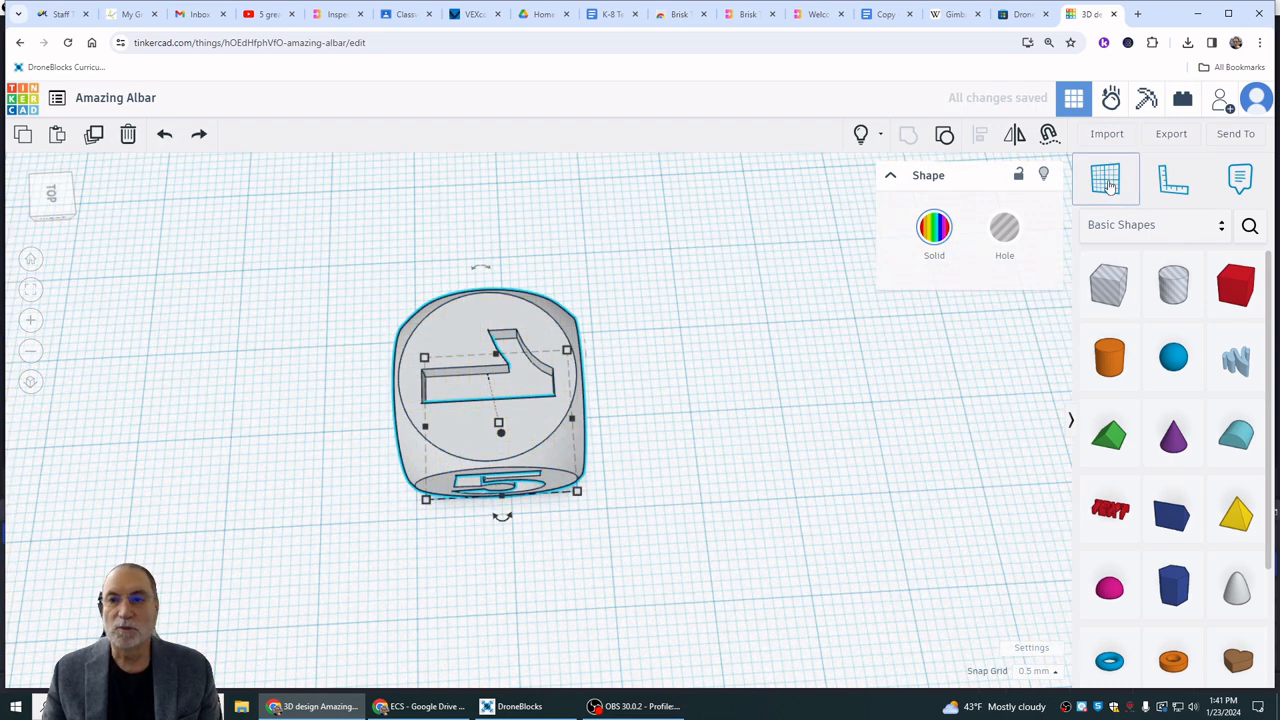
{"action": "left_click", "coordinate": [518, 386]}
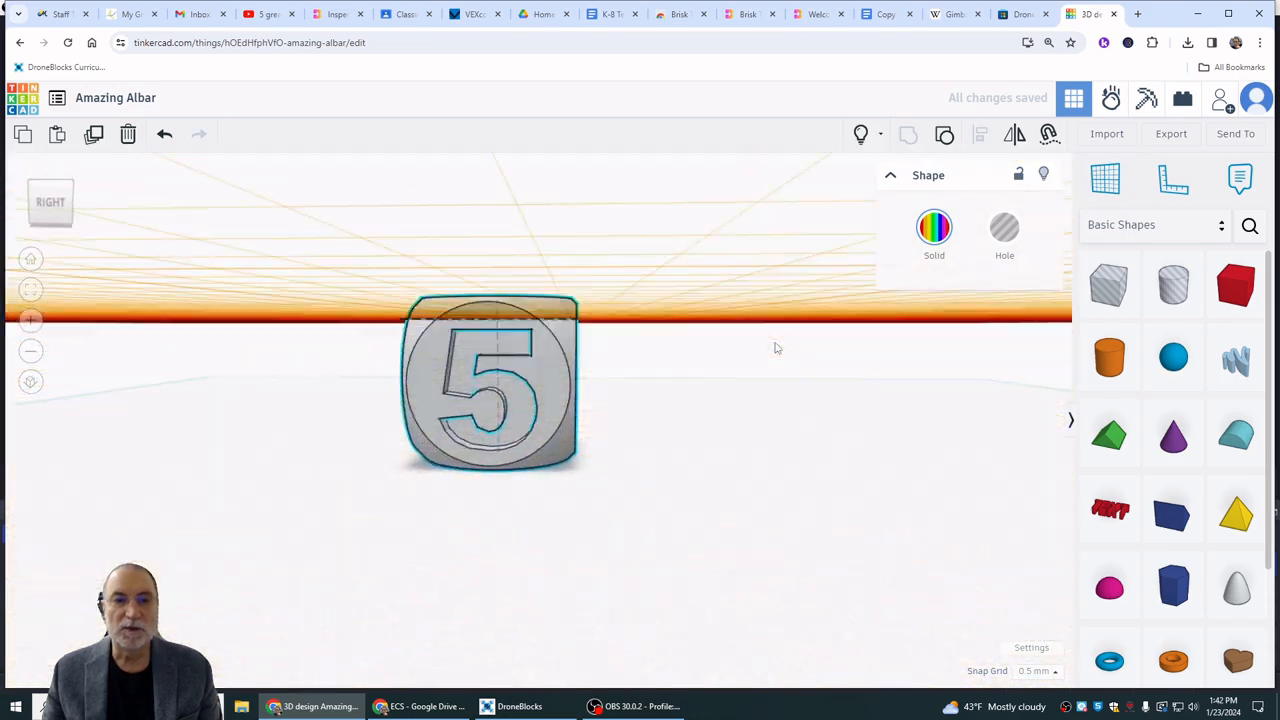
{"action": "right_click_drag", "start_coordinate": [770, 374], "coordinate": [796, 475]}
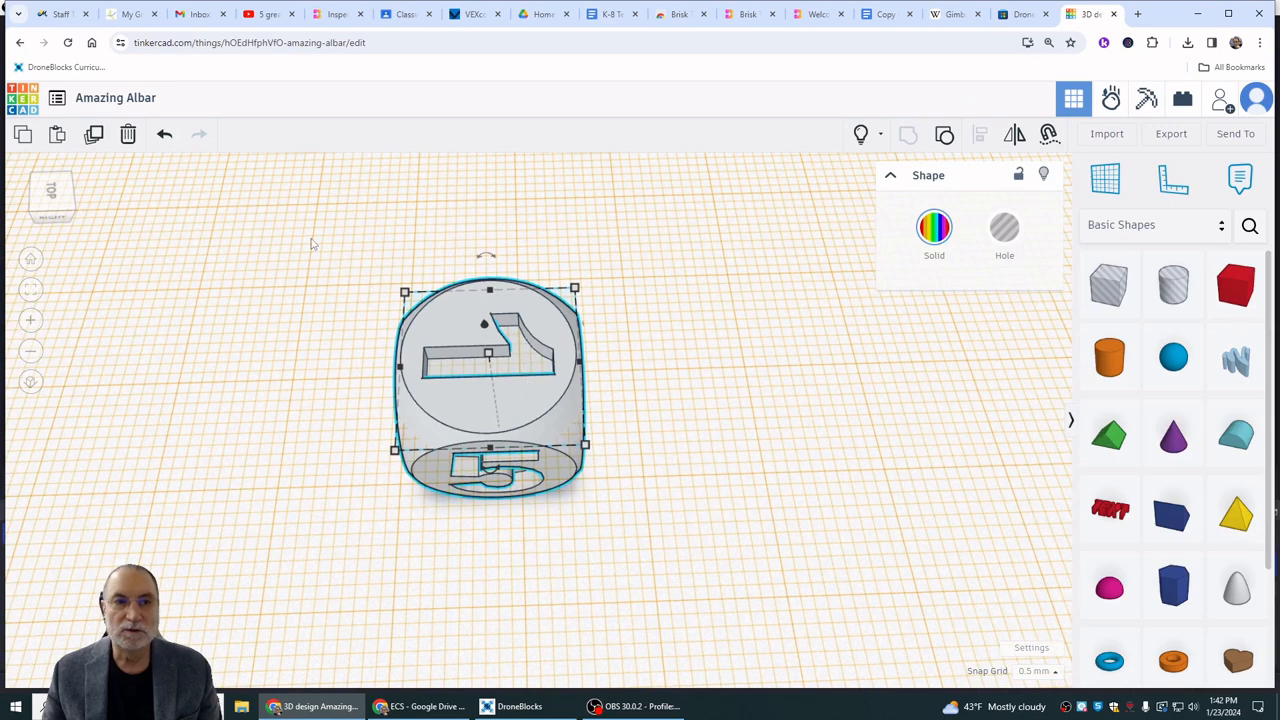
Undo the workplane placement, try placing it on the recessed floor of the engraved 1 again, and undo that too.
{"action": "left_click", "coordinate": [164, 135]}
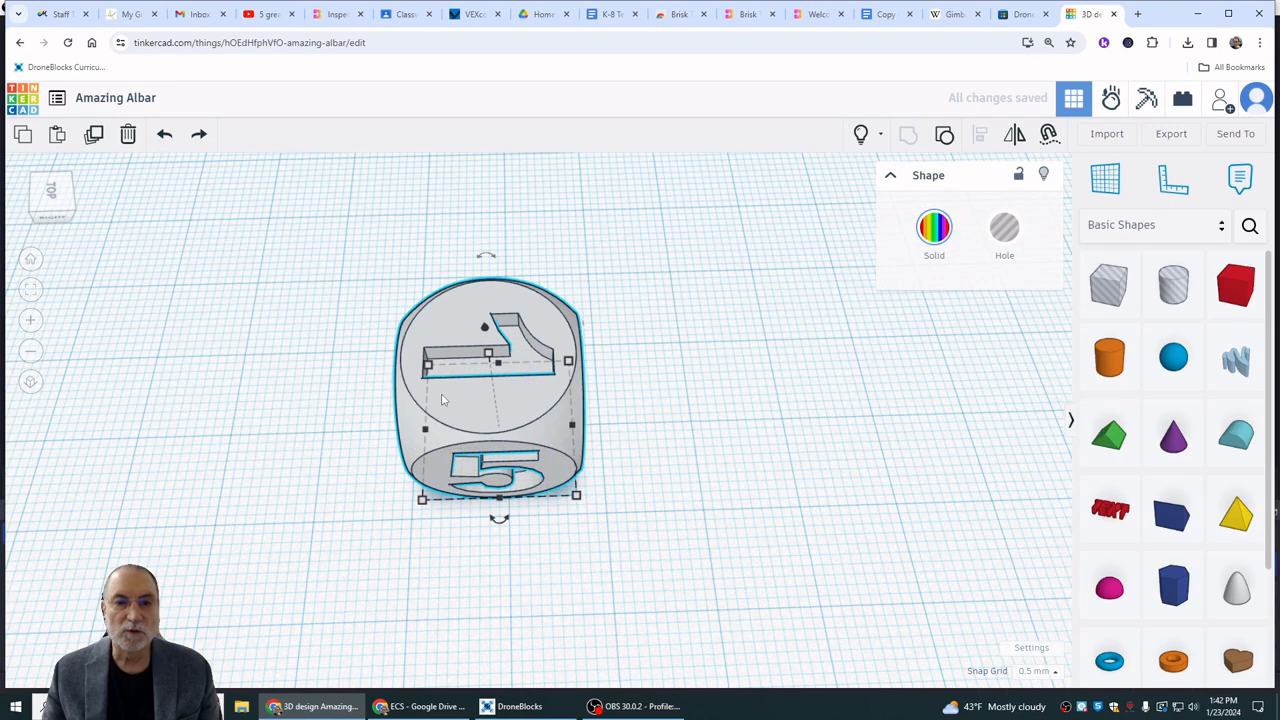
{"action": "left_click", "coordinate": [1108, 181]}
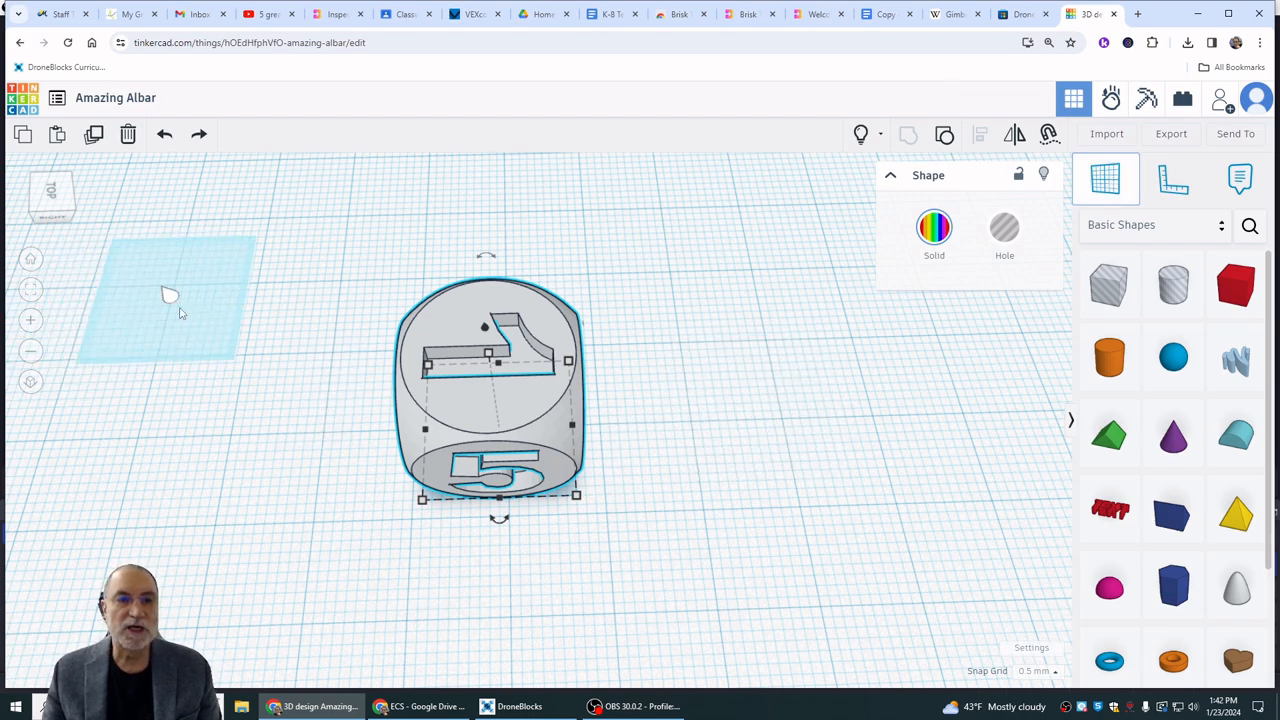
{"action": "left_click", "coordinate": [527, 368]}
{"action": "mouse_move", "coordinate": [826, 499]}
{"action": "right_mouse_down"}
{"action": "mouse_move", "coordinate": [791, 429]}
{"action": "mouse_move", "coordinate": [841, 486]}
{"action": "right_mouse_up"}
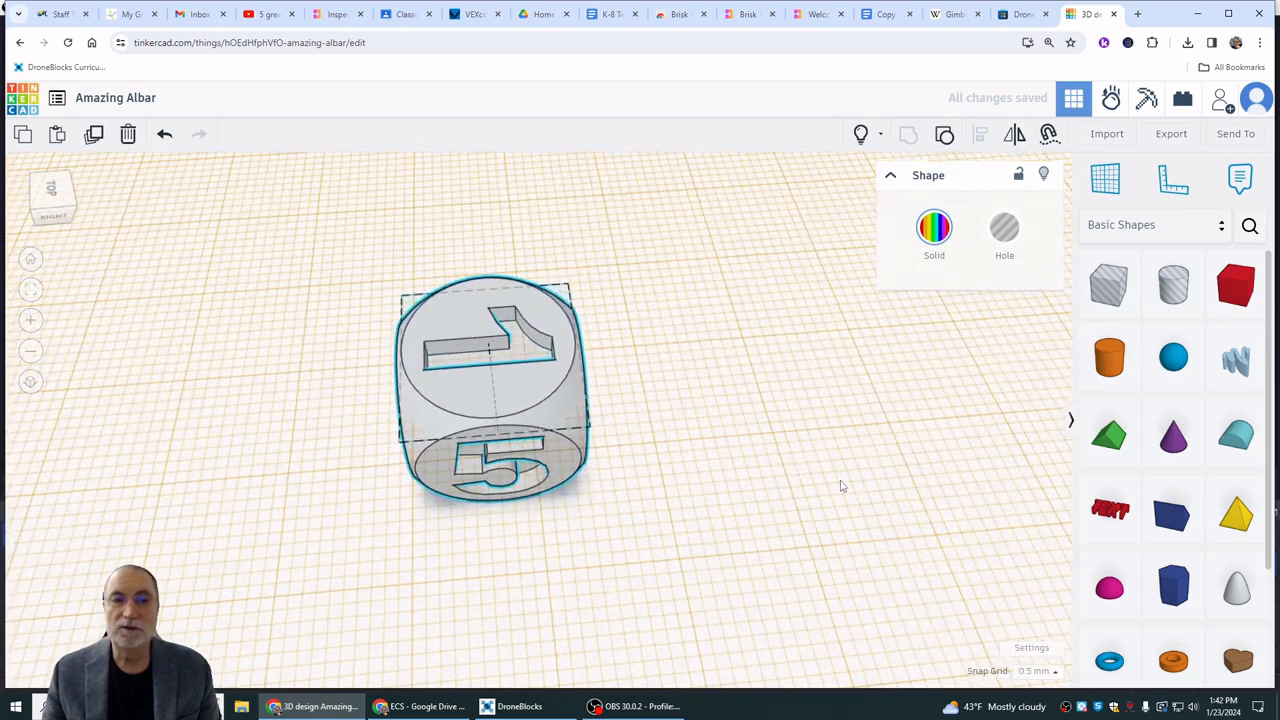
{"action": "left_click", "coordinate": [165, 135]}
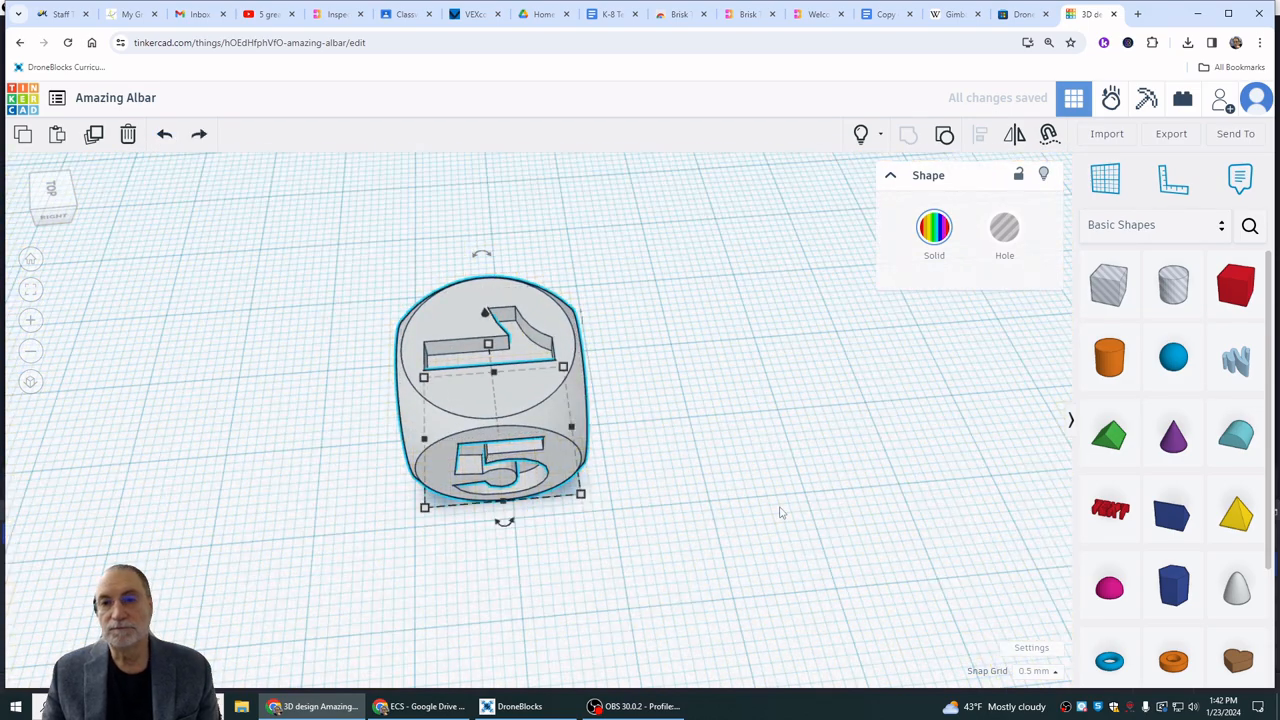
Set the workplane on the dice's top face beside the engraved 1 and place a Text shape on it.
{"action": "left_click", "coordinate": [1106, 183]}
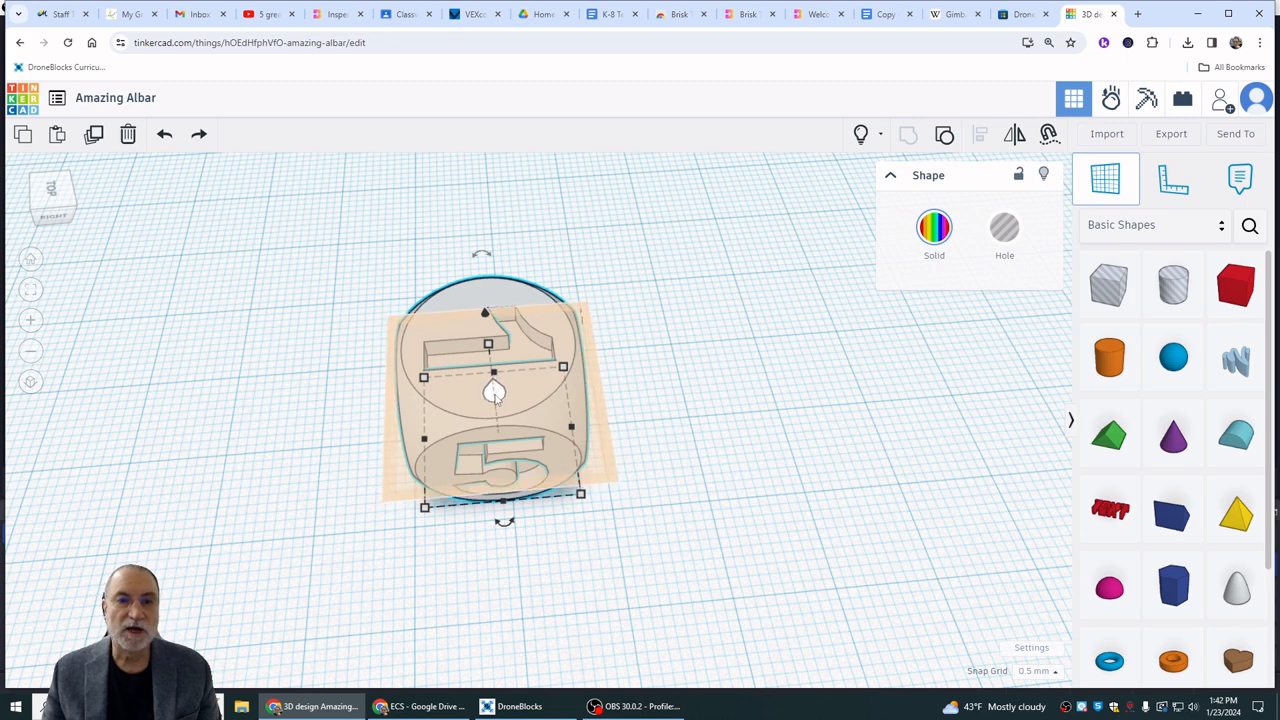
{"action": "left_click", "coordinate": [494, 393]}
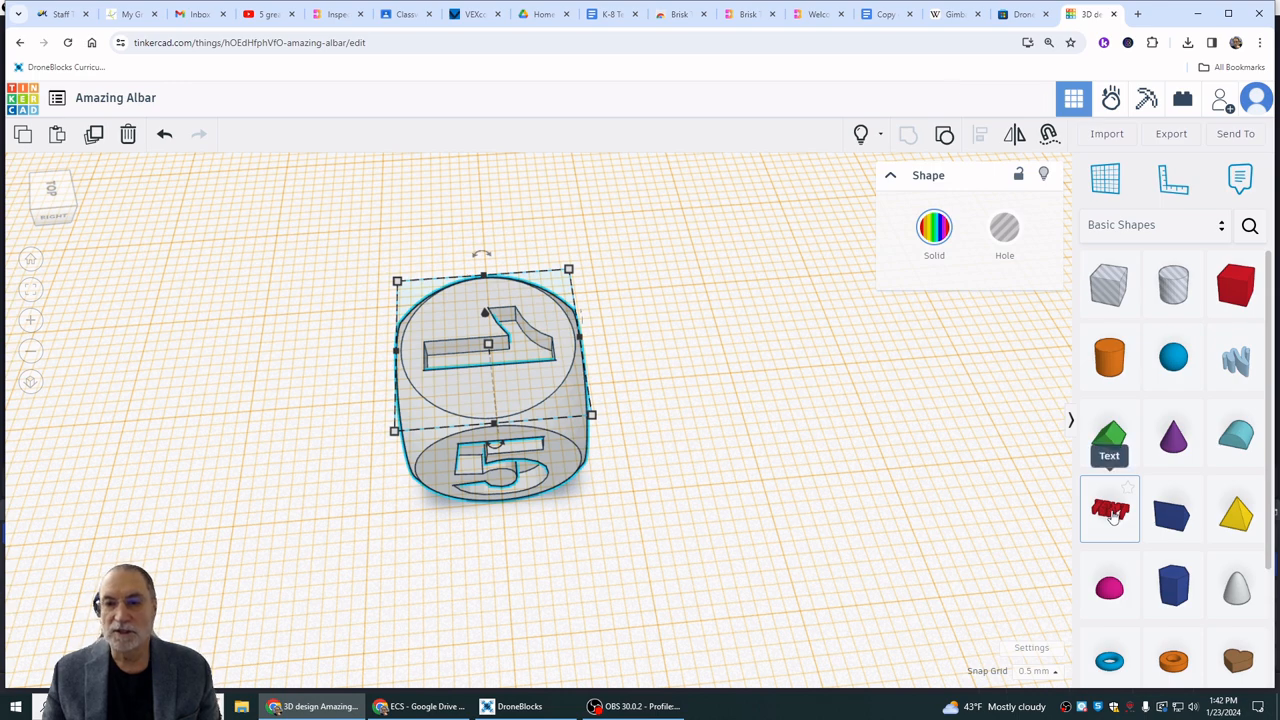
{"action": "left_click_drag", "start_coordinate": [1112, 515], "coordinate": [499, 385]}
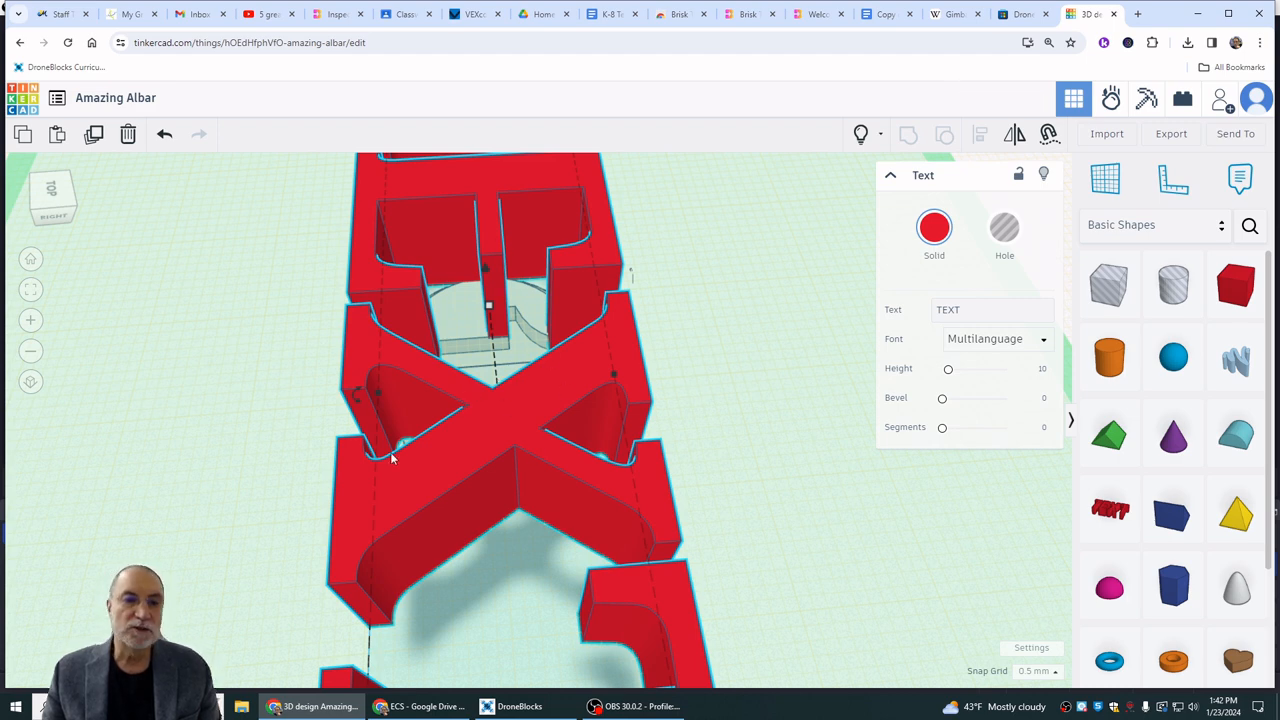
Rotate the text by -90° in the workplane so it reads across the top face above the side with the 5.
{"action": "left_click_drag", "start_coordinate": [350, 397], "coordinate": [493, 482]}
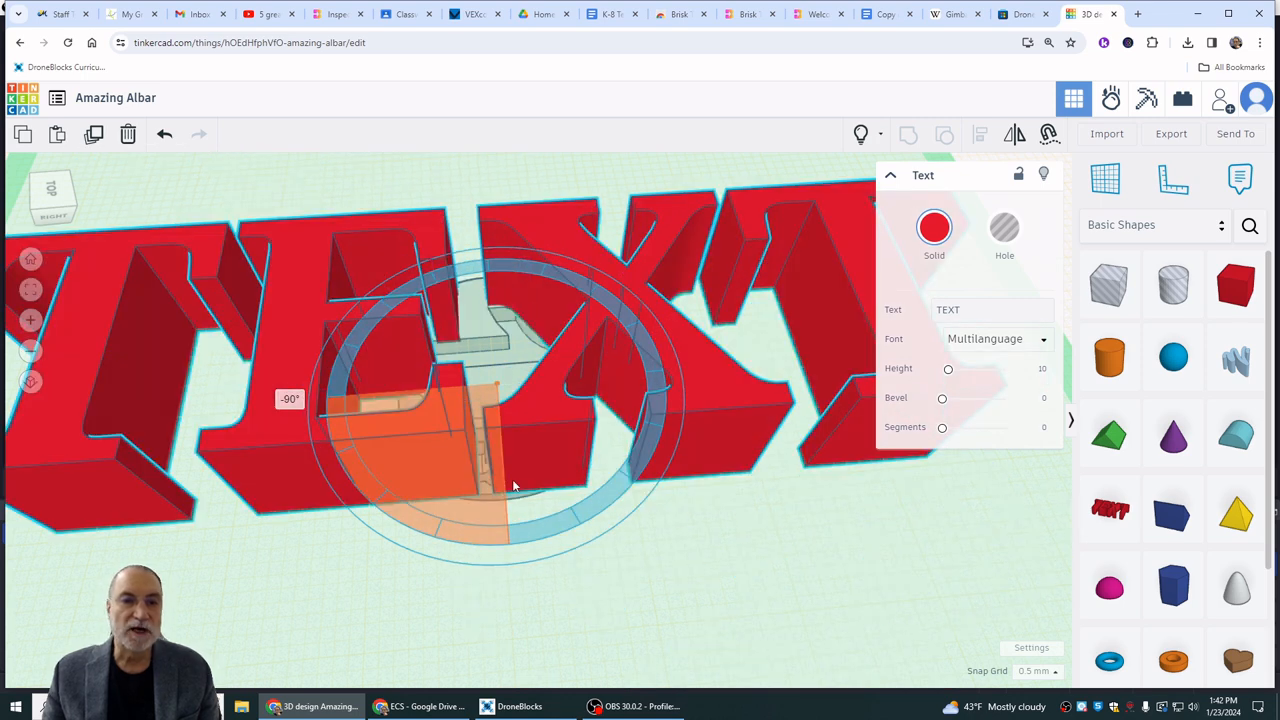
{"action": "left_click_drag", "start_coordinate": [513, 486], "coordinate": [515, 485]}
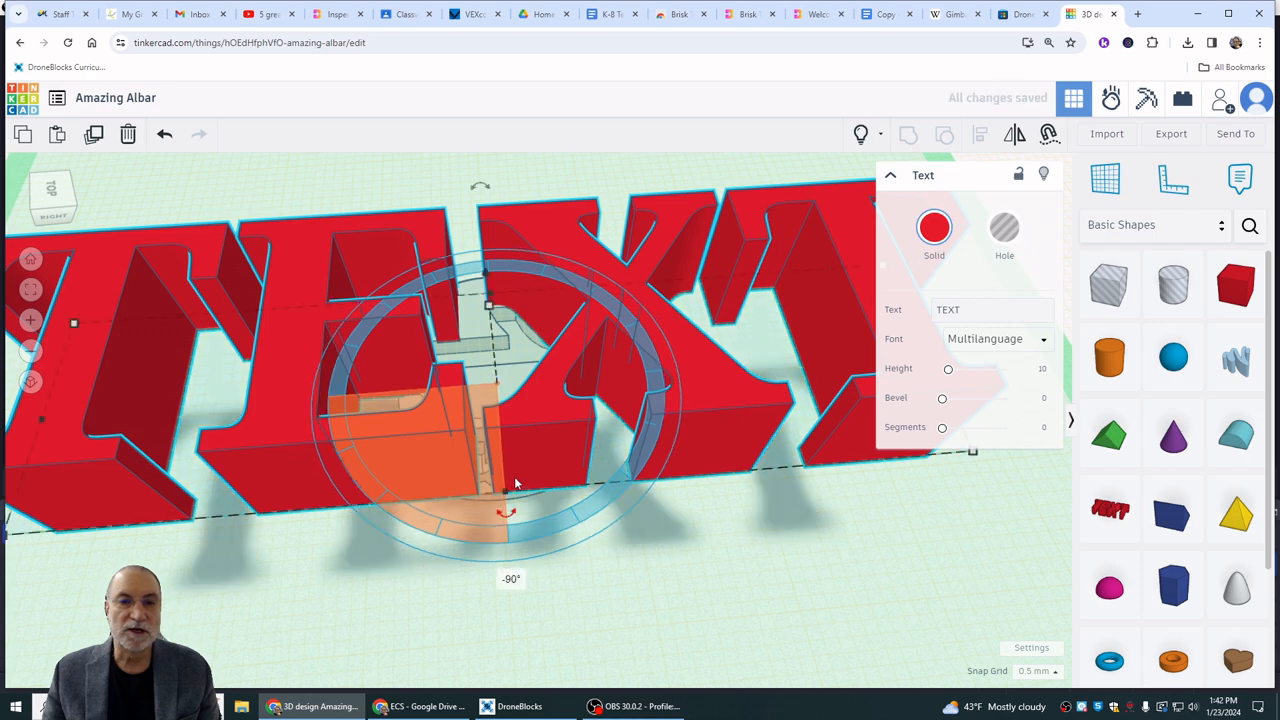
{"action": "left_click", "coordinate": [640, 603]}
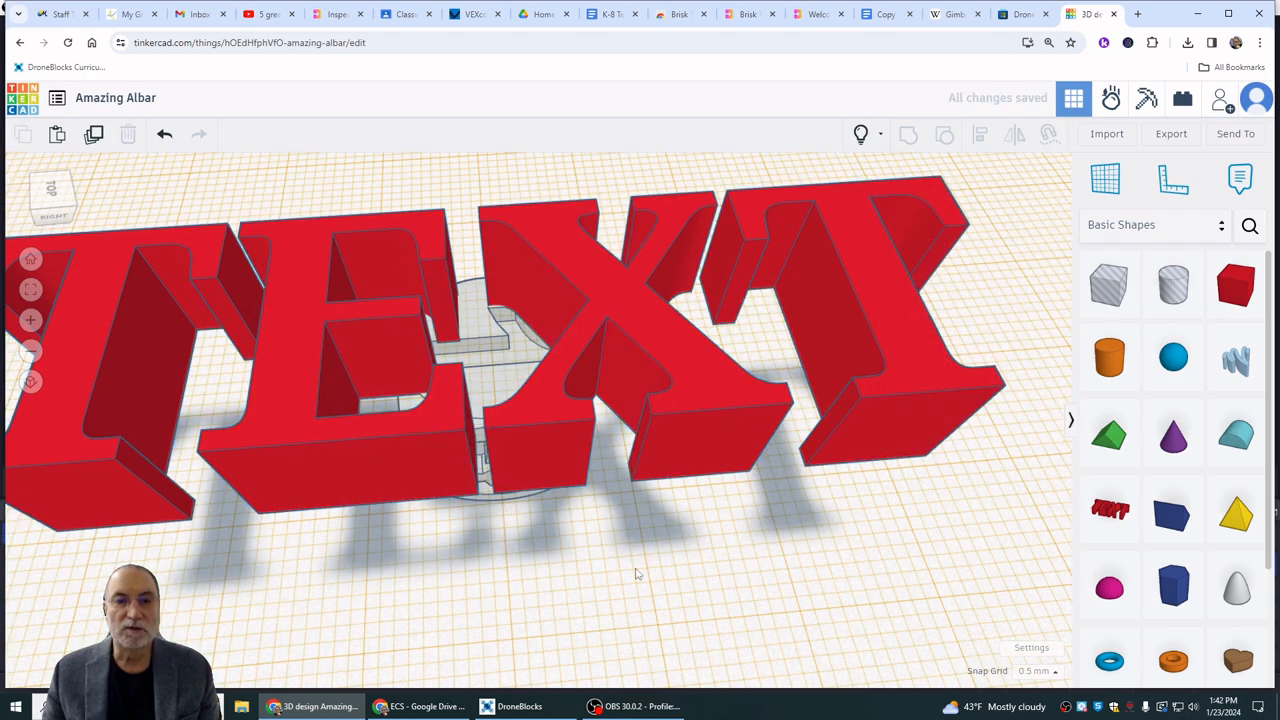
{"action": "mouse_move", "coordinate": [638, 574]}
{"action": "right_mouse_down"}
{"action": "mouse_move", "coordinate": [633, 607]}
{"action": "mouse_move", "coordinate": [626, 466]}
{"action": "mouse_move", "coordinate": [629, 569]}
{"action": "mouse_move", "coordinate": [603, 580]}
{"action": "mouse_move", "coordinate": [617, 576]}
{"action": "right_mouse_up"}
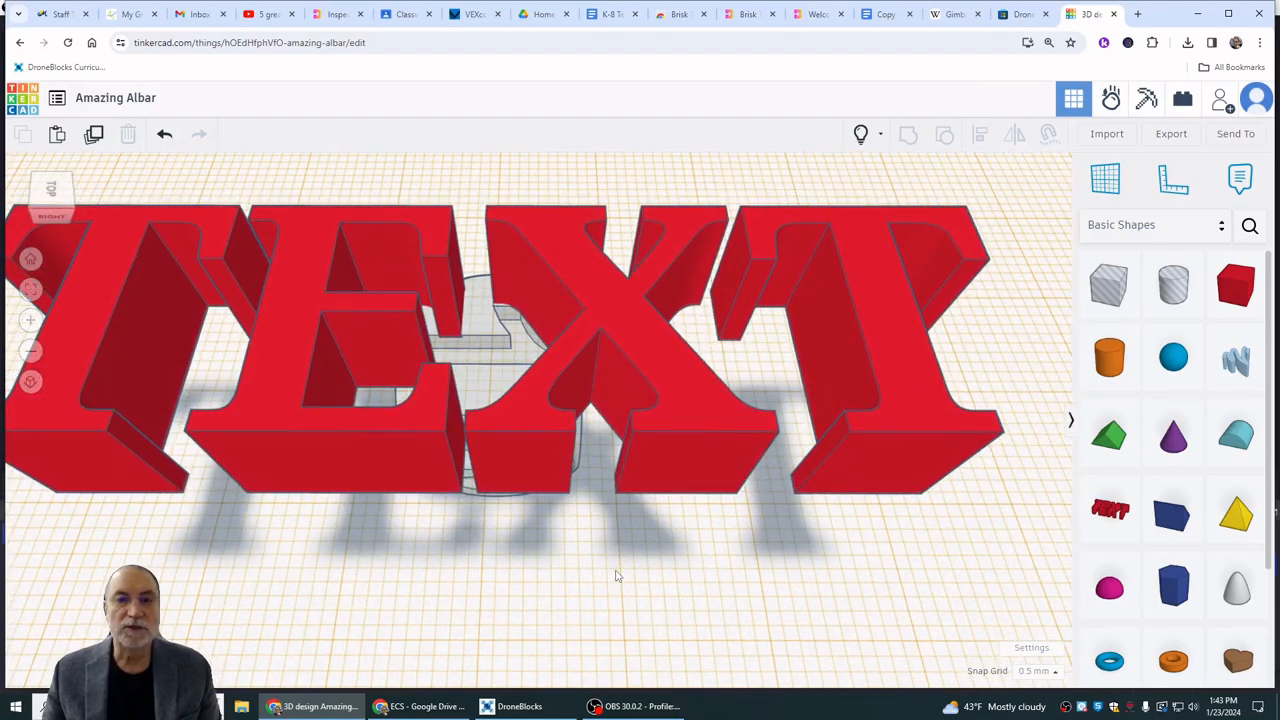
Replace the wording of the text shape with "MJM".
{"action": "left_click", "coordinate": [909, 408]}
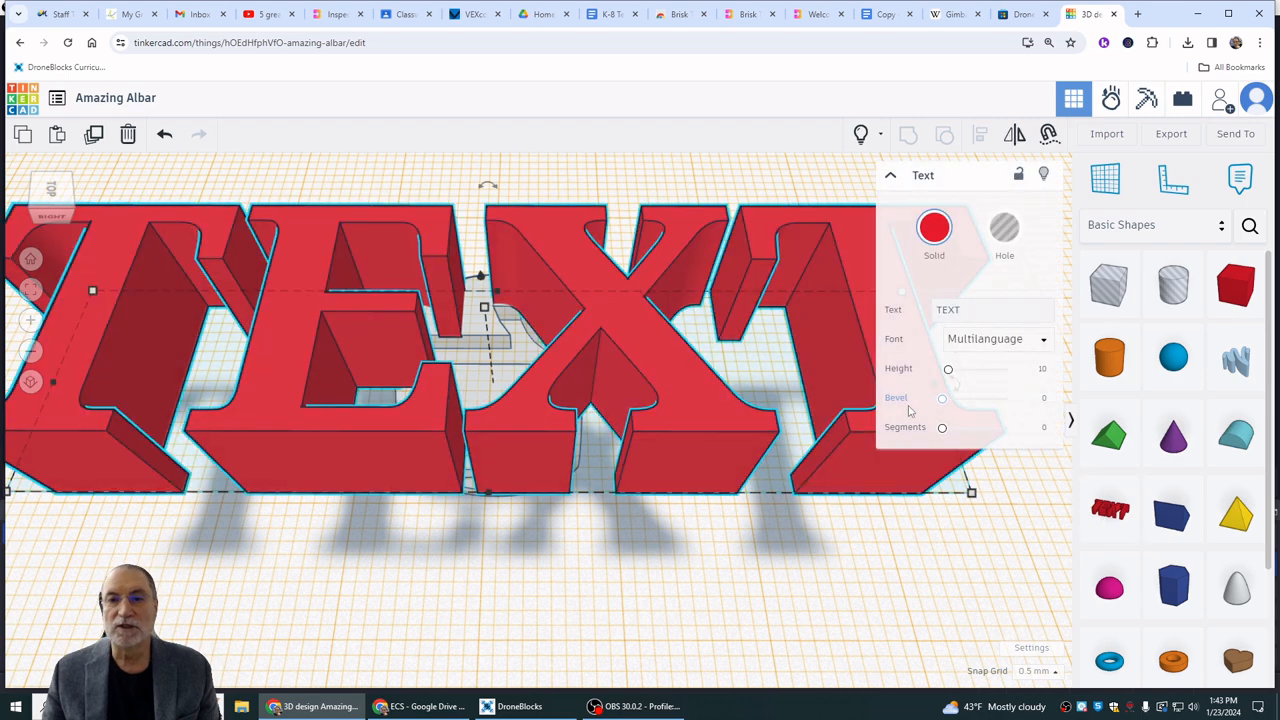
{"action": "left_click", "coordinate": [965, 310]}
{"action": "left_click", "coordinate": [1045, 308]}
{"action": "key", "text": "BackSpace"}
{"action": "key", "text": "BackSpace"}
{"action": "key", "text": "BackSpace"}
{"action": "key", "text": "BackSpace"}
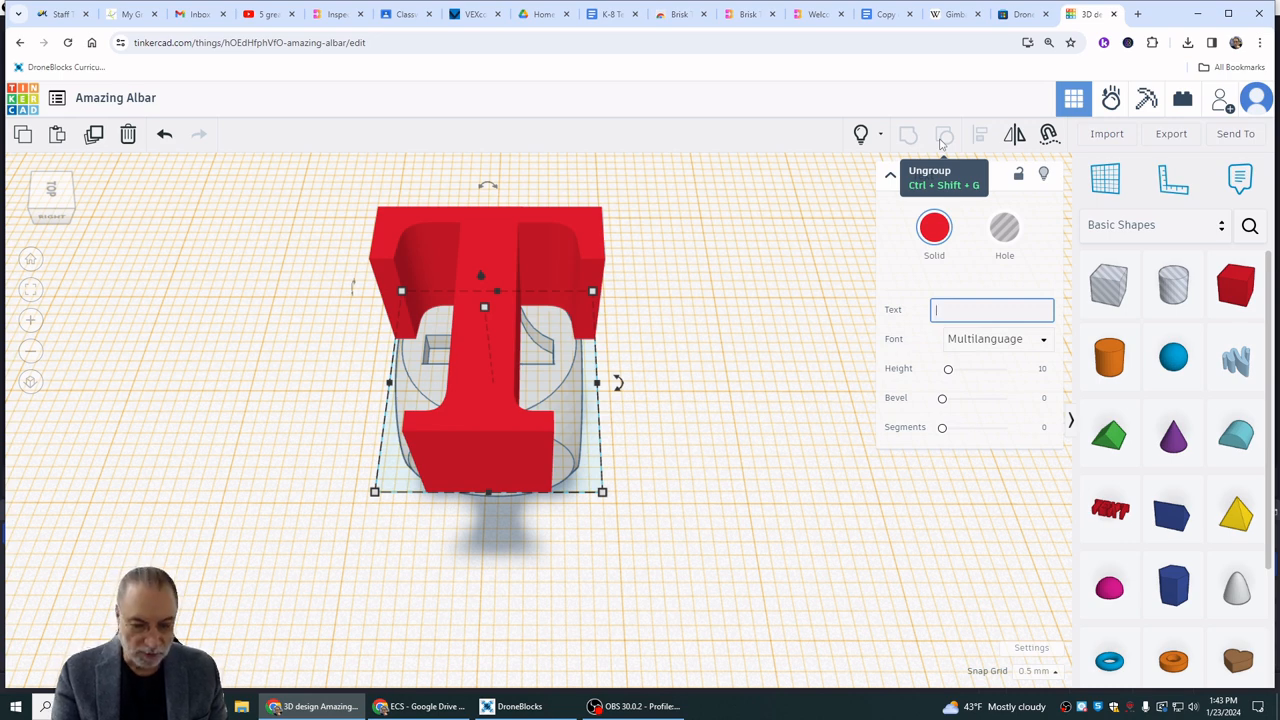
{"action": "type", "text": "MJM"}
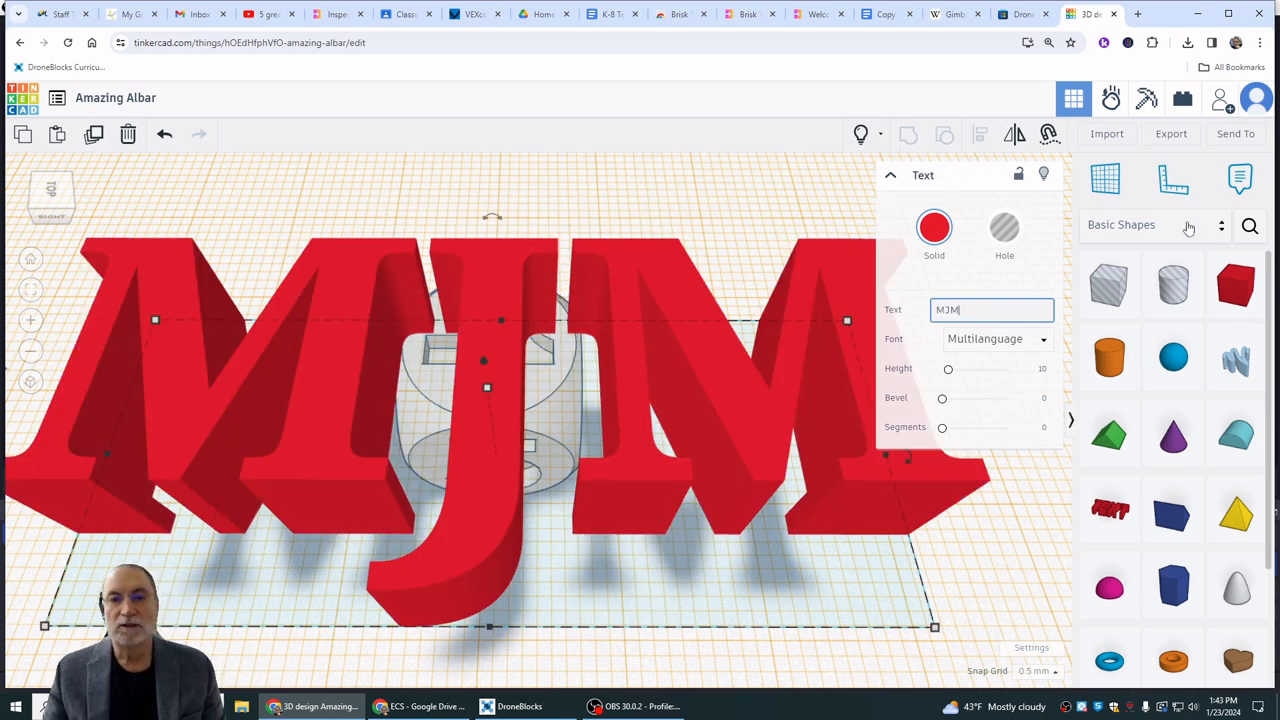
{"action": "left_click", "coordinate": [1003, 548]}
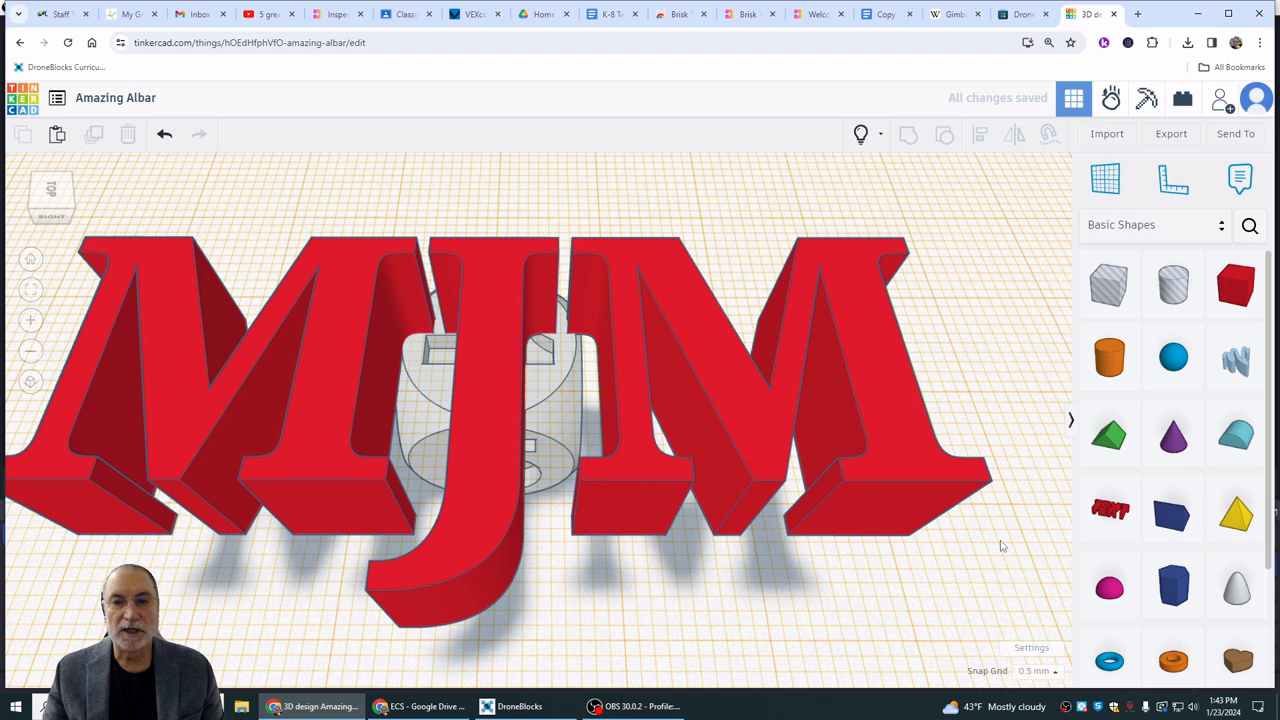
Shrink the MJM text to about 13.09 by 5.63 mm.
{"action": "left_click", "coordinate": [882, 485]}
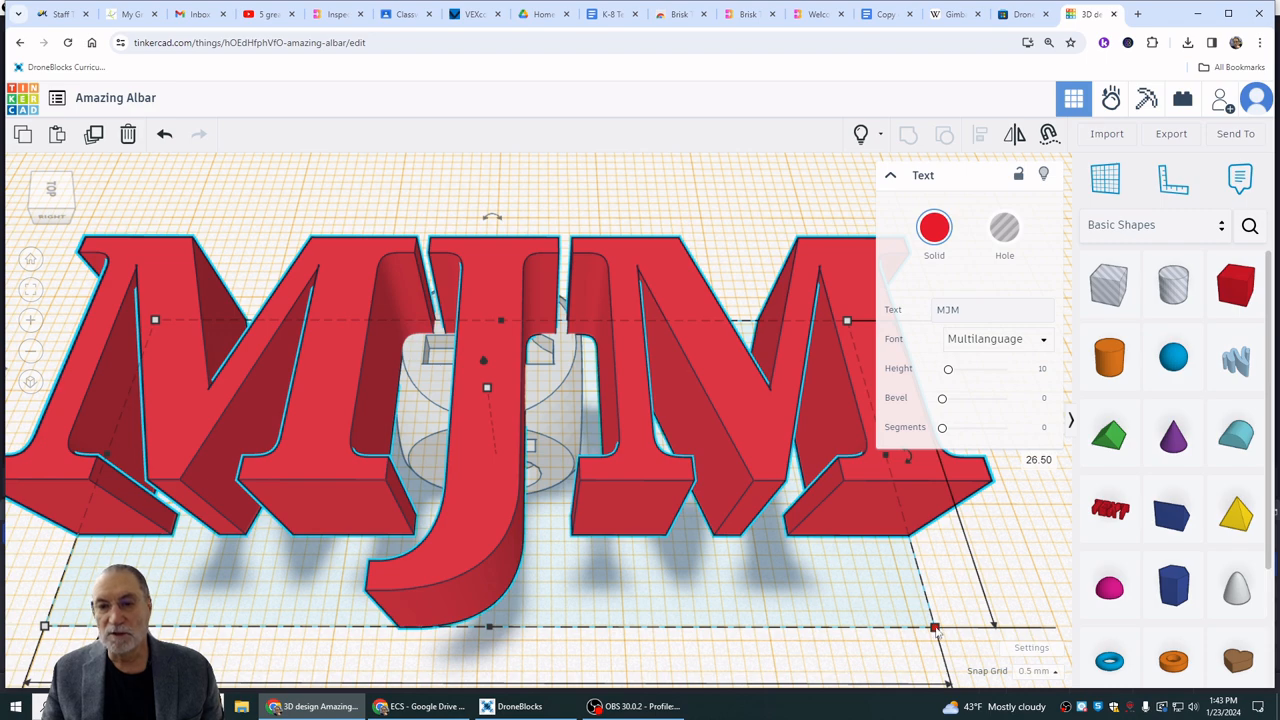
{"action": "left_click_drag", "start_coordinate": [935, 628], "coordinate": [298, 356]}
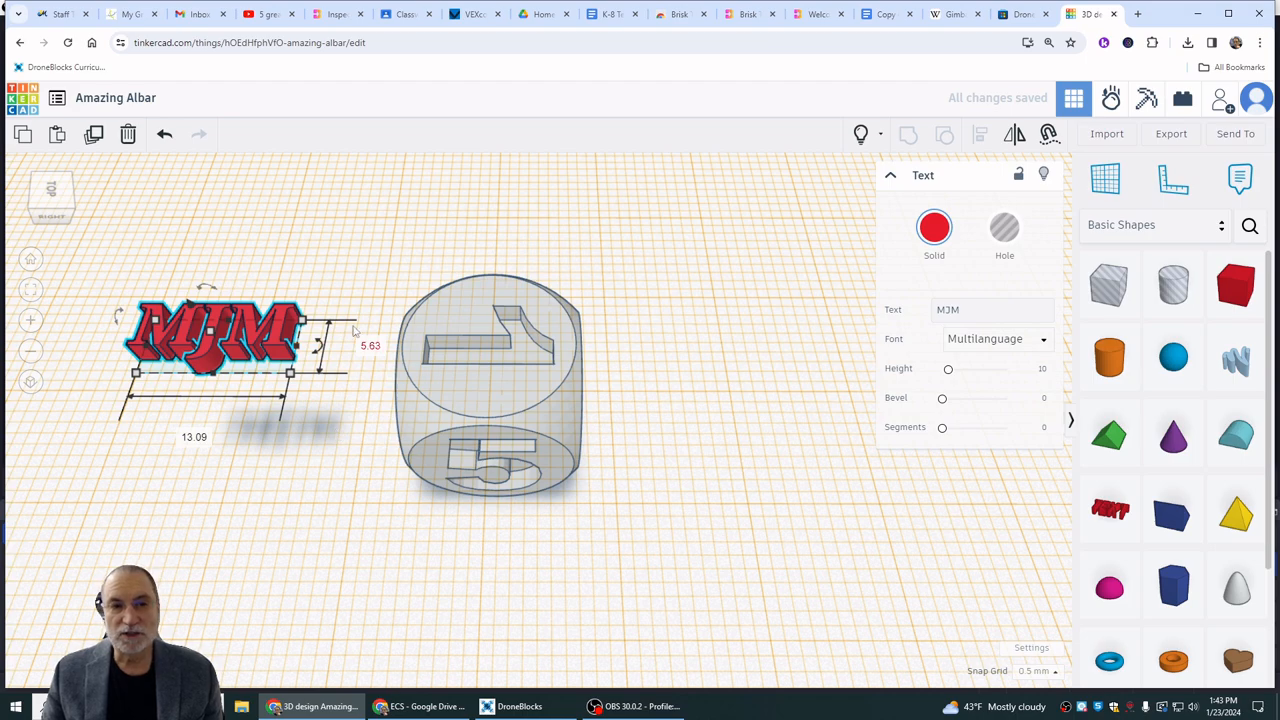
{"action": "mouse_move", "coordinate": [323, 463]}
{"action": "right_mouse_down"}
{"action": "mouse_move", "coordinate": [329, 354]}
{"action": "mouse_move", "coordinate": [320, 483]}
{"action": "right_mouse_up"}
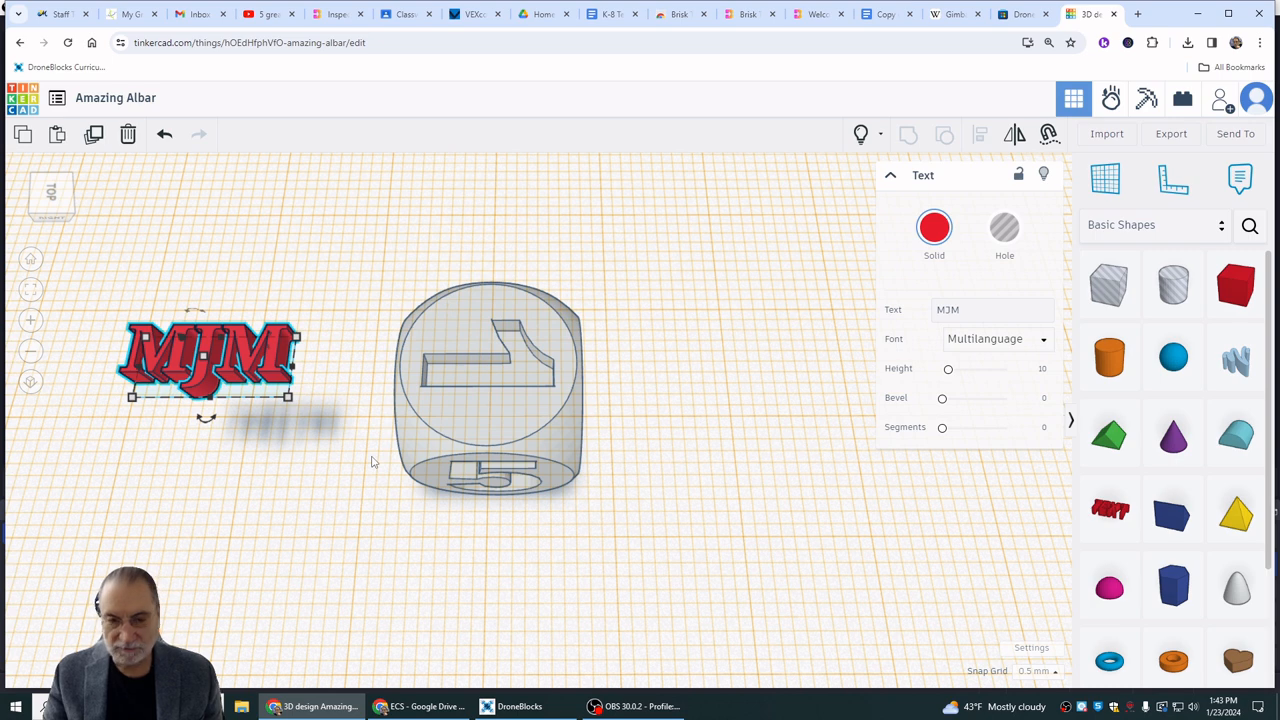
Nudge the MJM text onto the dice's top face, over the lower part of the engraved 1.
{"action": "key", "text": "Right"}
{"action": "key", "text": "Right"}
{"action": "key", "text": "Right"}
{"action": "key", "text": "Right"}
{"action": "key", "text": "Right"}
{"action": "key", "text": "Right"}
{"action": "key", "text": "Right"}
{"action": "key", "text": "Right"}
{"action": "key", "text": "Right"}
{"action": "key", "text": "Right"}
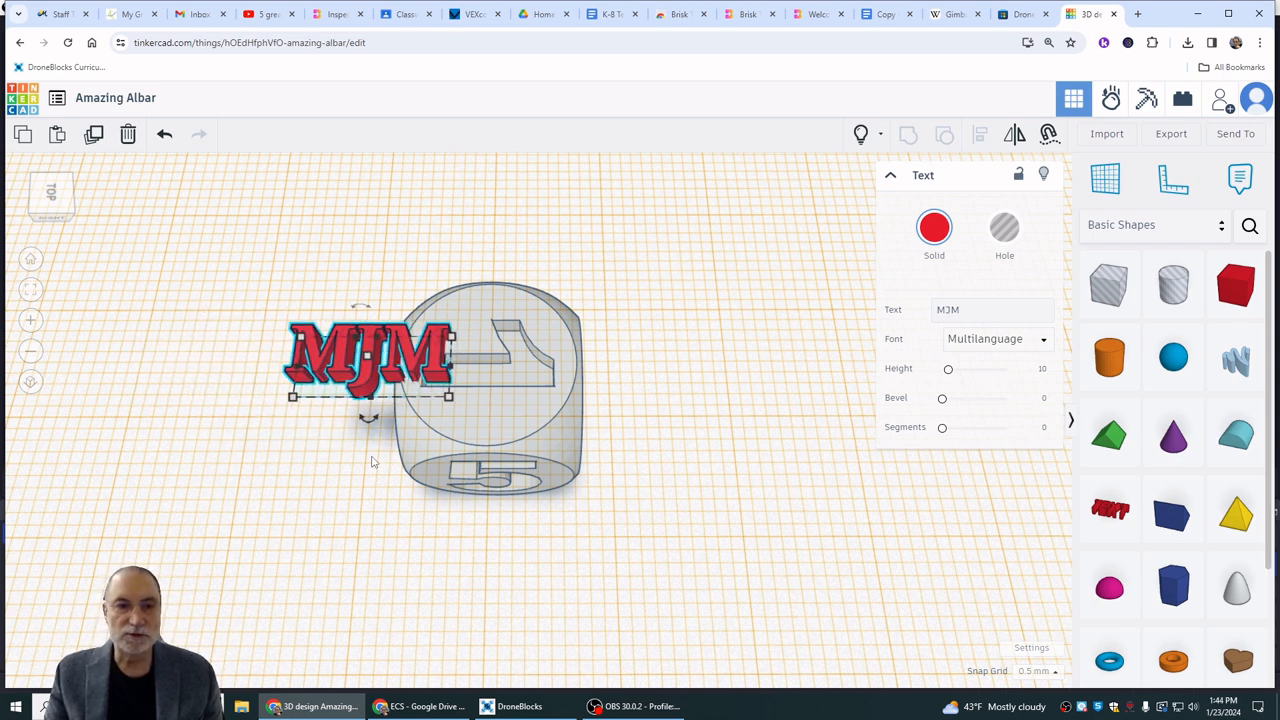
{"action": "key", "text": "Right"}
{"action": "key", "text": "Right"}
{"action": "key", "text": "Right"}
{"action": "key", "text": "Right"}
{"action": "key", "text": "Right"}
{"action": "key", "text": "Right"}
{"action": "key", "text": "Right"}
{"action": "key", "text": "Right"}
{"action": "key", "text": "Right"}
{"action": "key", "text": "Right"}
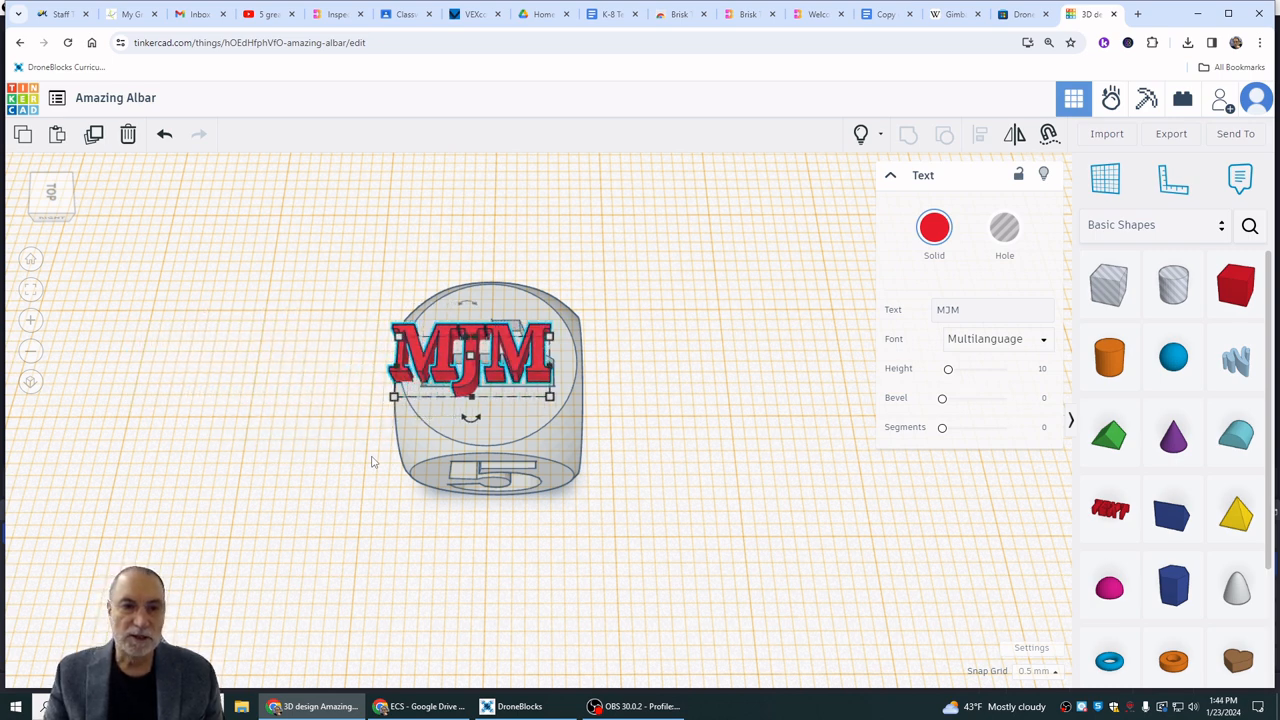
{"action": "key", "text": "Down"}
{"action": "key", "text": "Down"}
{"action": "key", "text": "Down"}
{"action": "key", "text": "Down"}
{"action": "key", "text": "Down"}
{"action": "key", "text": "Down"}
{"action": "key", "text": "Down"}
{"action": "key", "text": "Down"}
{"action": "key", "text": "Down"}
{"action": "key", "text": "Down"}
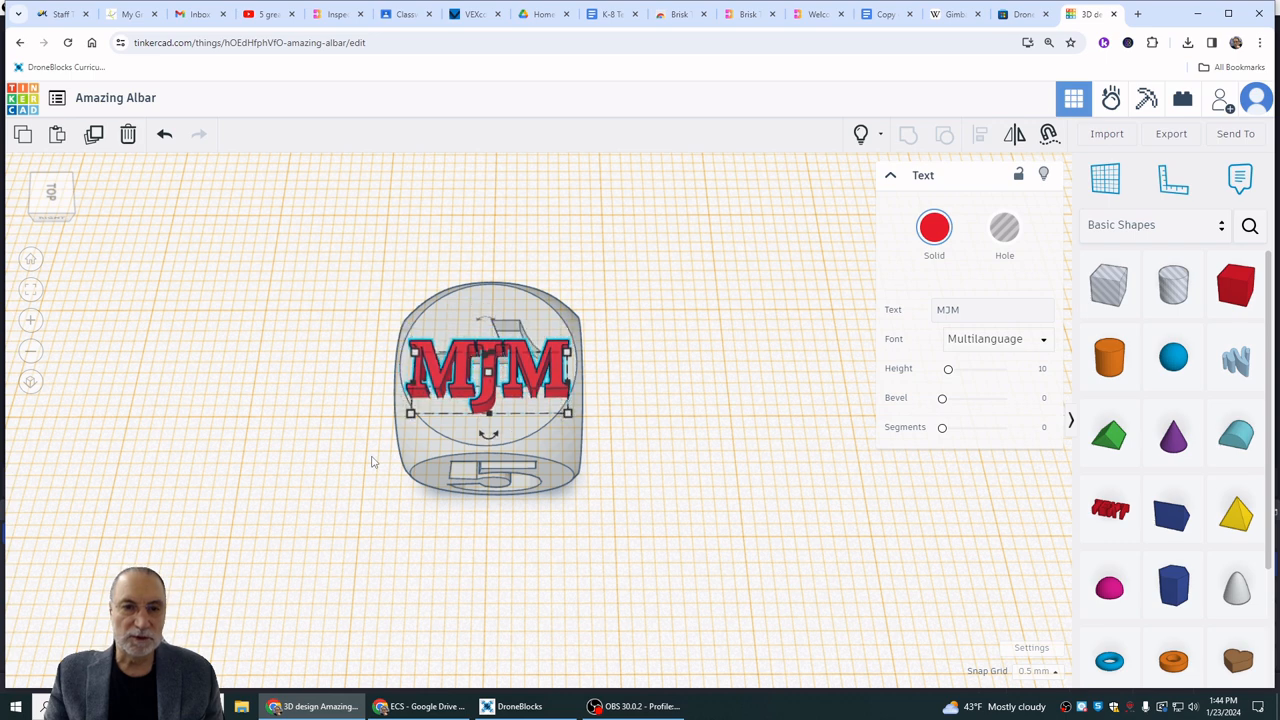
{"action": "key", "text": "Down"}
{"action": "key", "text": "Down"}
{"action": "key", "text": "Down"}
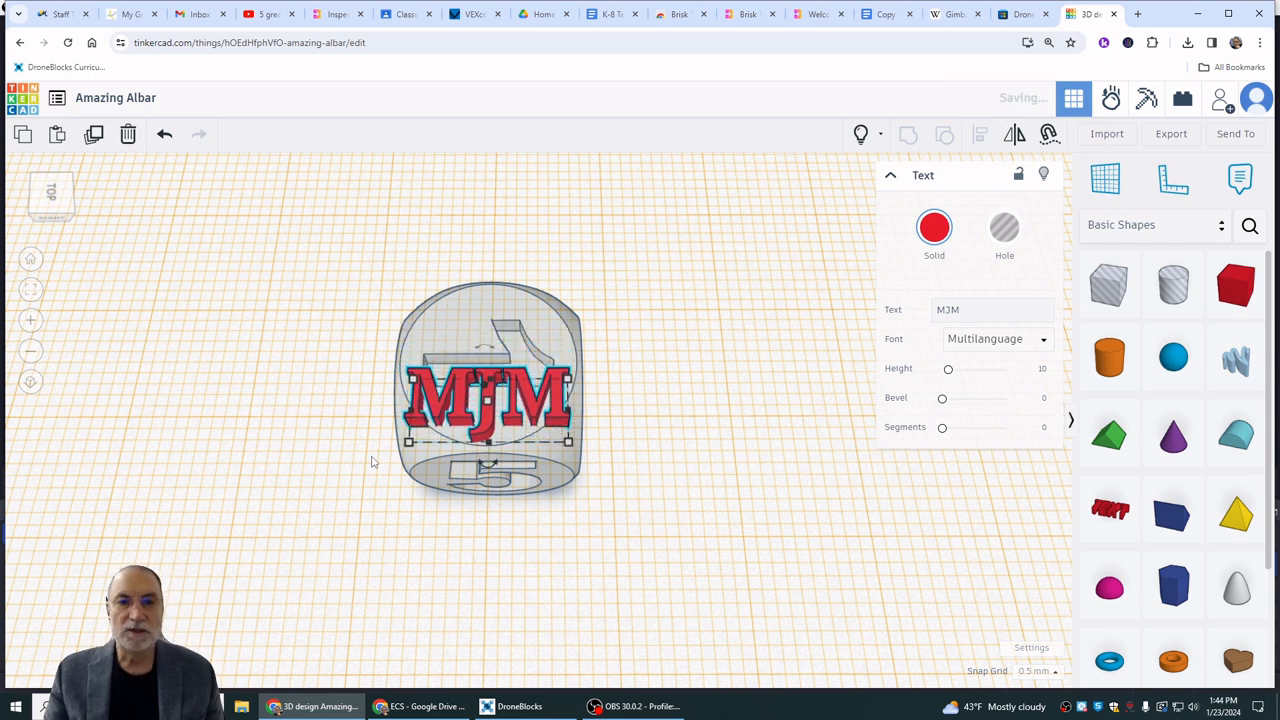
Shrink the MJM text further to about 8.59 by 3.69 mm so it can fit below the engraved 1.
{"action": "mouse_move", "coordinate": [684, 430]}
{"action": "right_mouse_down"}
{"action": "mouse_move", "coordinate": [685, 452]}
{"action": "mouse_move", "coordinate": [688, 425]}
{"action": "right_mouse_up"}
{"action": "scroll", "coordinate": [643, 474], "scroll_direction": "up", "scroll_amount": 4}
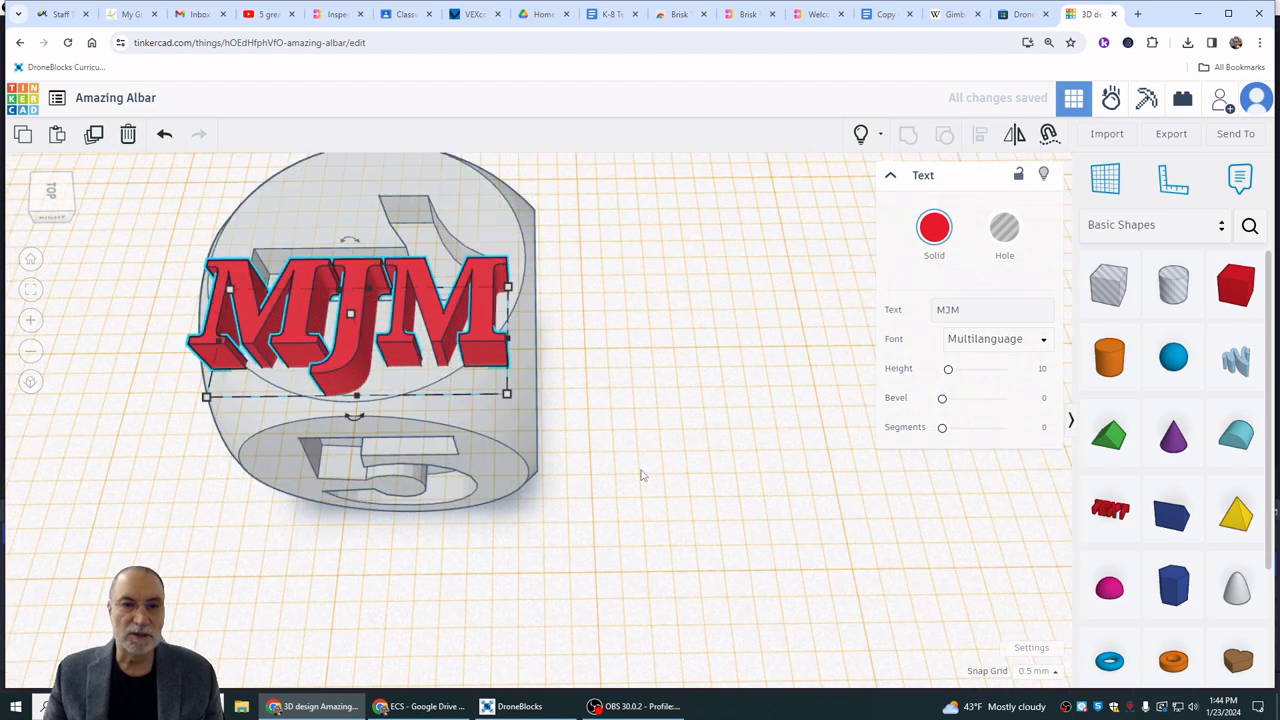
{"action": "right_click_drag", "start_coordinate": [622, 453], "coordinate": [822, 523]}
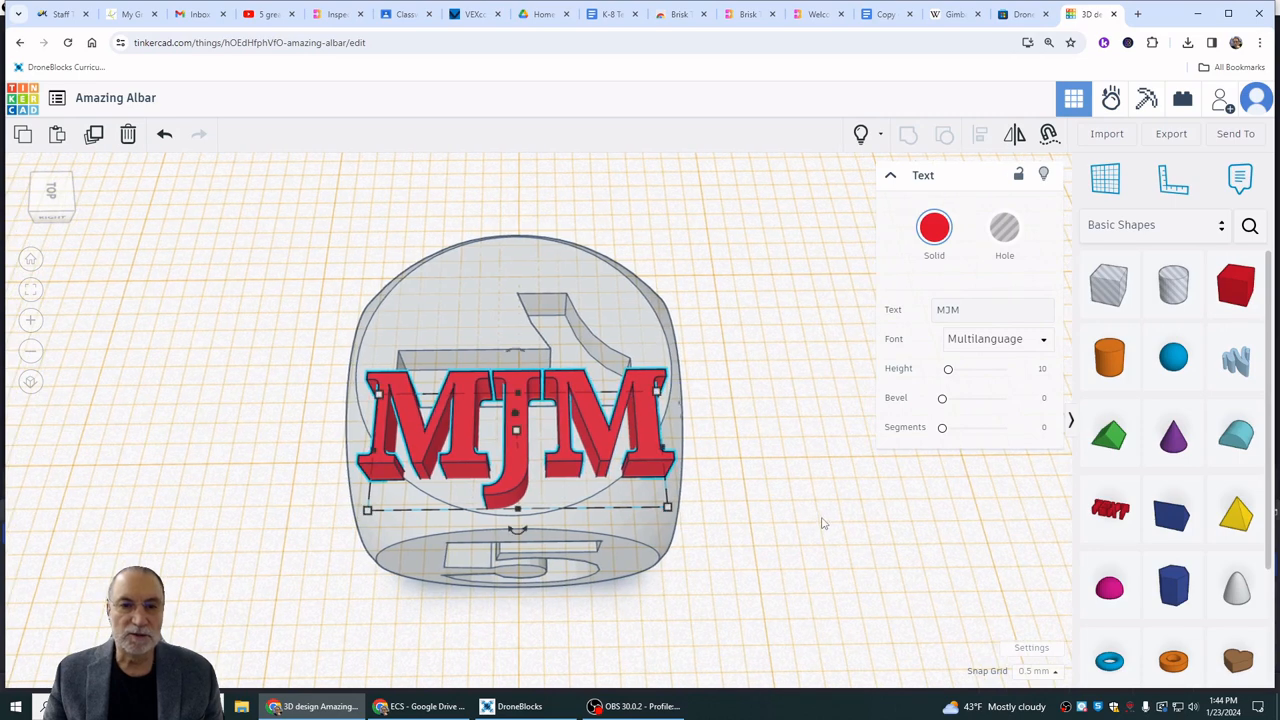
{"action": "mouse_move", "coordinate": [667, 508]}
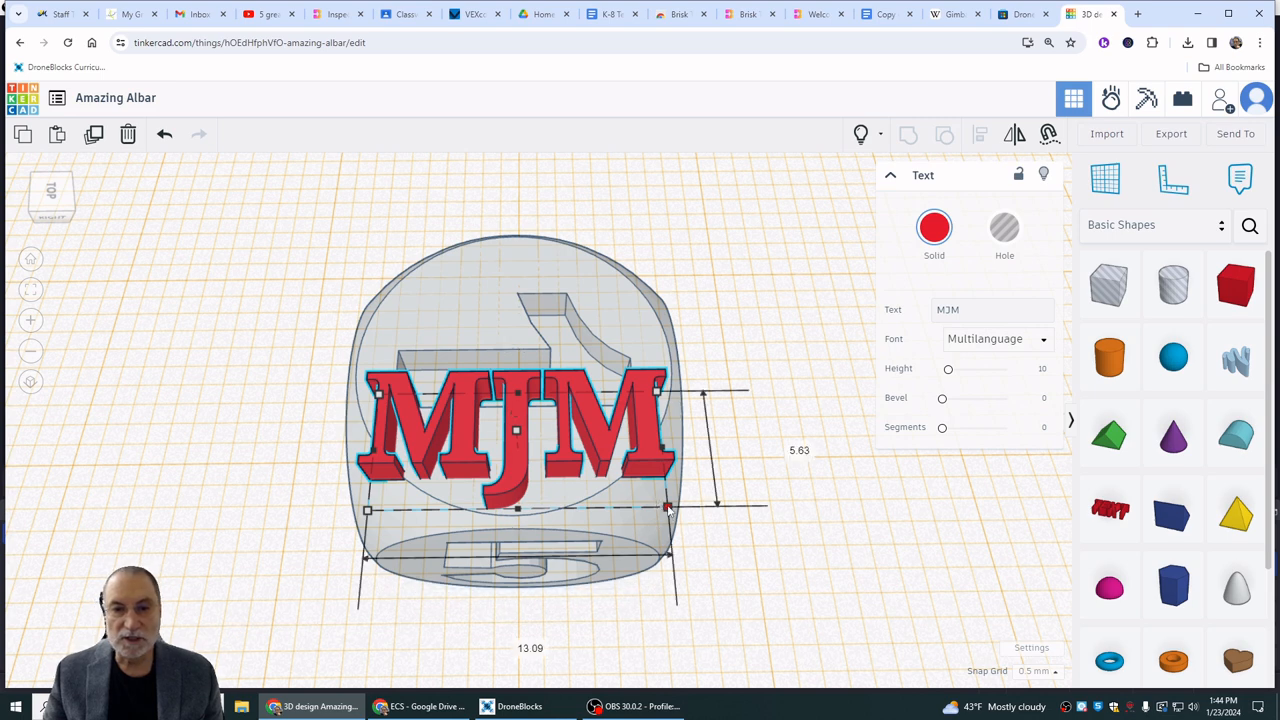
{"action": "left_click_drag", "start_coordinate": [667, 508], "coordinate": [561, 464]}
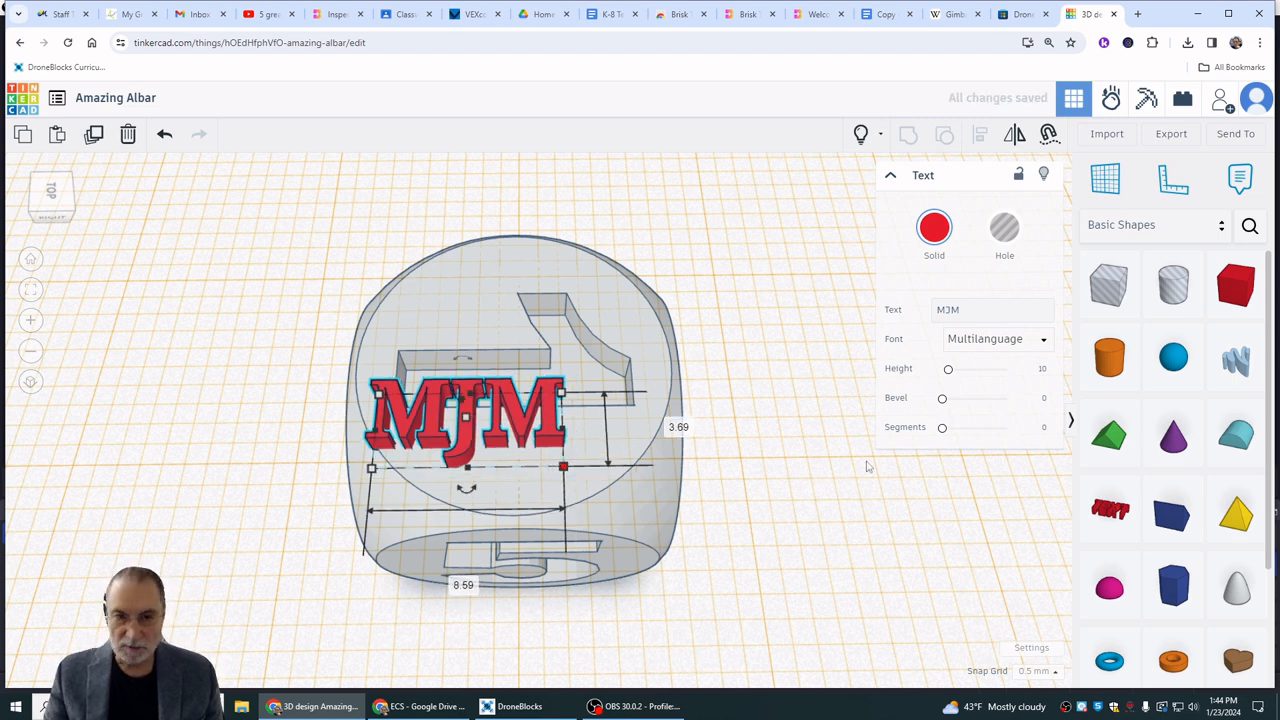
Nudge the MJM text into the space just below the engraved 1 within the face's circle, checking it from above.
{"action": "key", "text": "Right"}
{"action": "key", "text": "Right"}
{"action": "key", "text": "Right"}
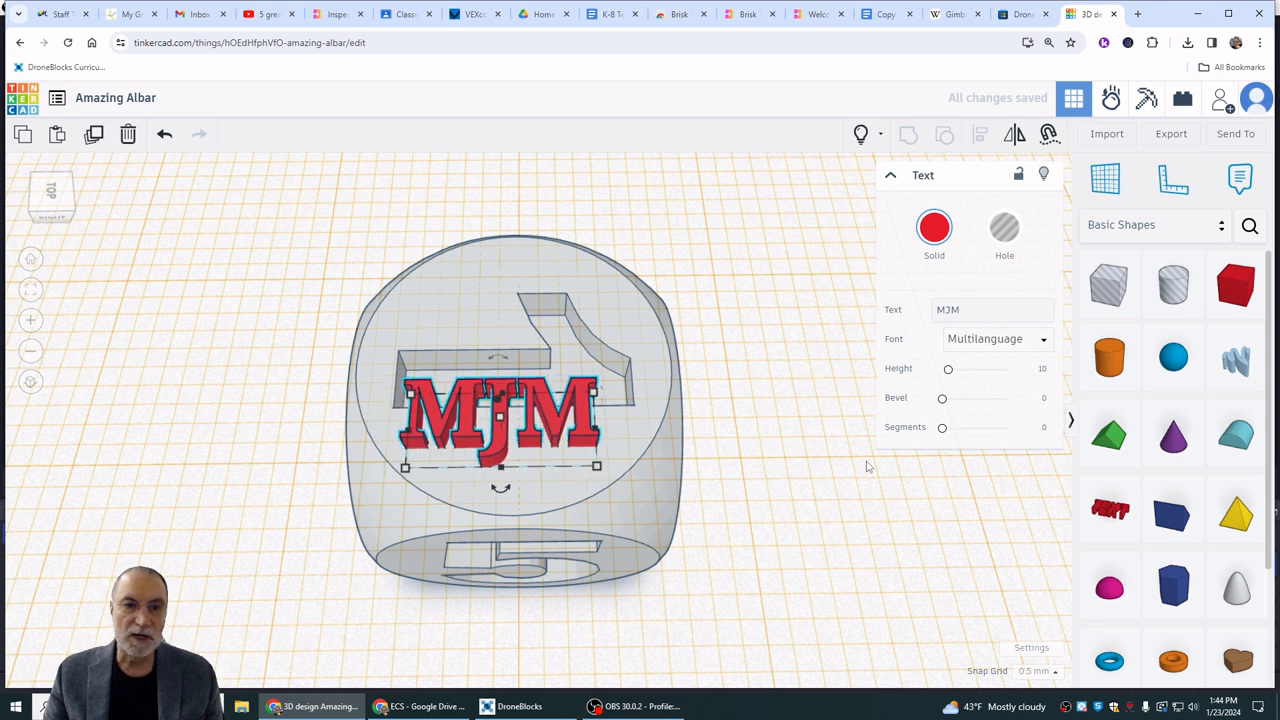
{"action": "key", "text": "Right"}
{"action": "key", "text": "Down"}
{"action": "key", "text": "Down"}
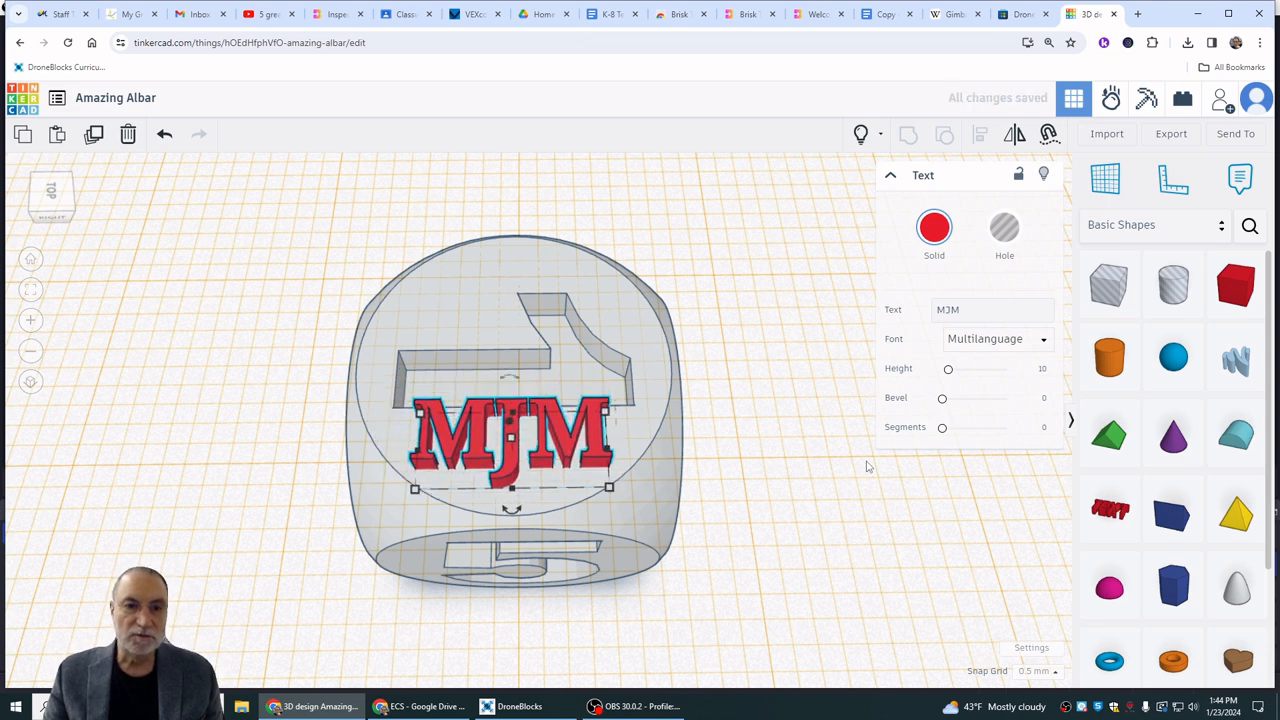
{"action": "key", "text": "Down"}
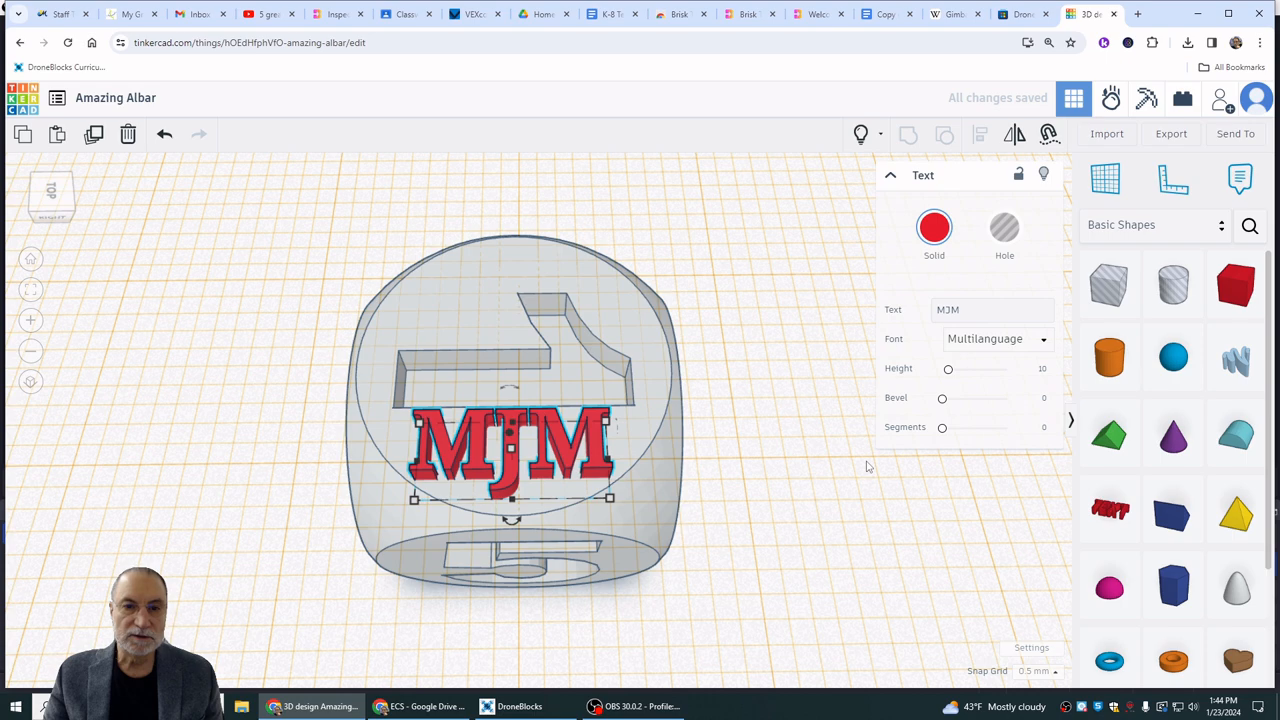
{"action": "mouse_move", "coordinate": [825, 488]}
{"action": "right_mouse_down"}
{"action": "mouse_move", "coordinate": [811, 515]}
{"action": "mouse_move", "coordinate": [831, 503]}
{"action": "right_mouse_up"}
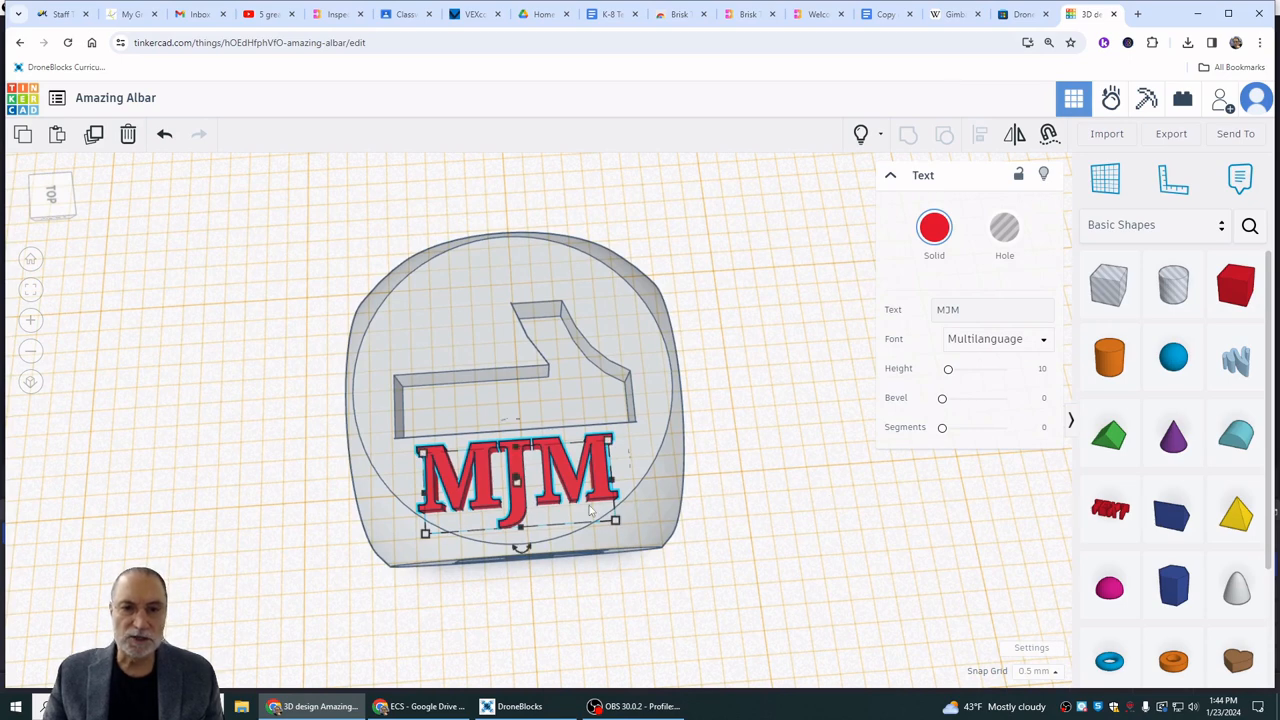
{"action": "right_click_drag", "start_coordinate": [590, 510], "coordinate": [735, 527]}
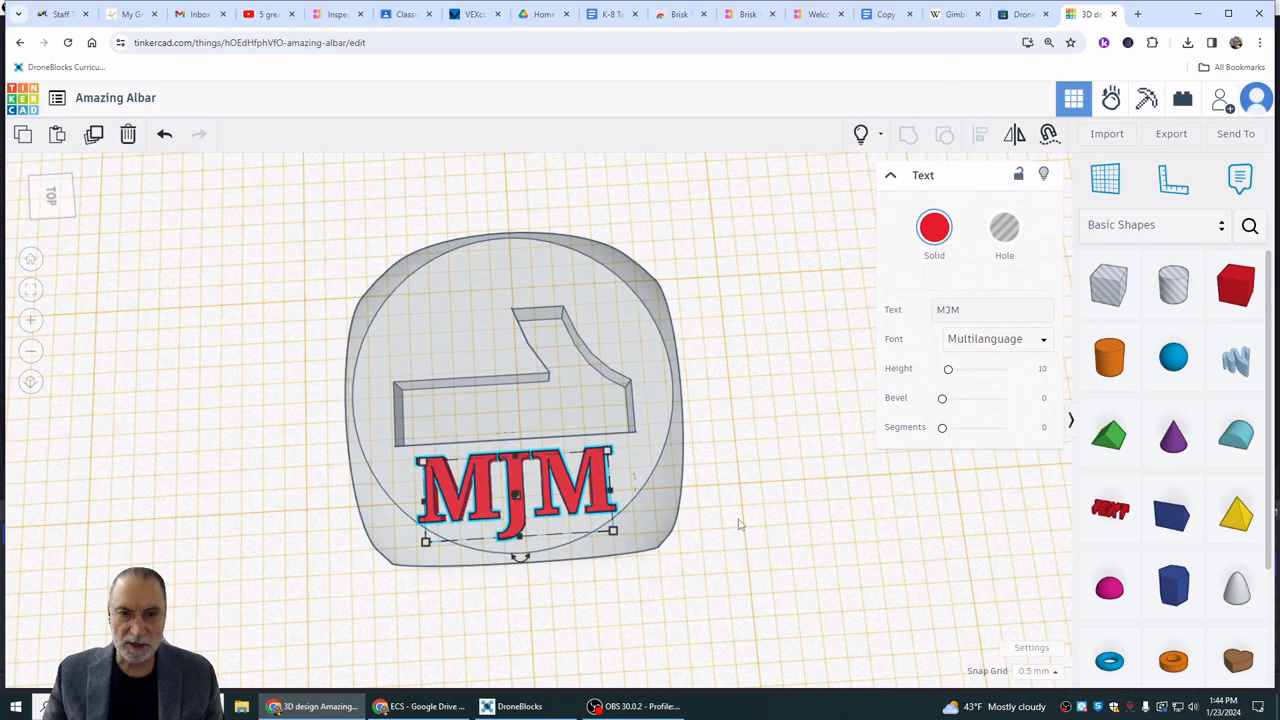
{"action": "key", "text": "Up"}
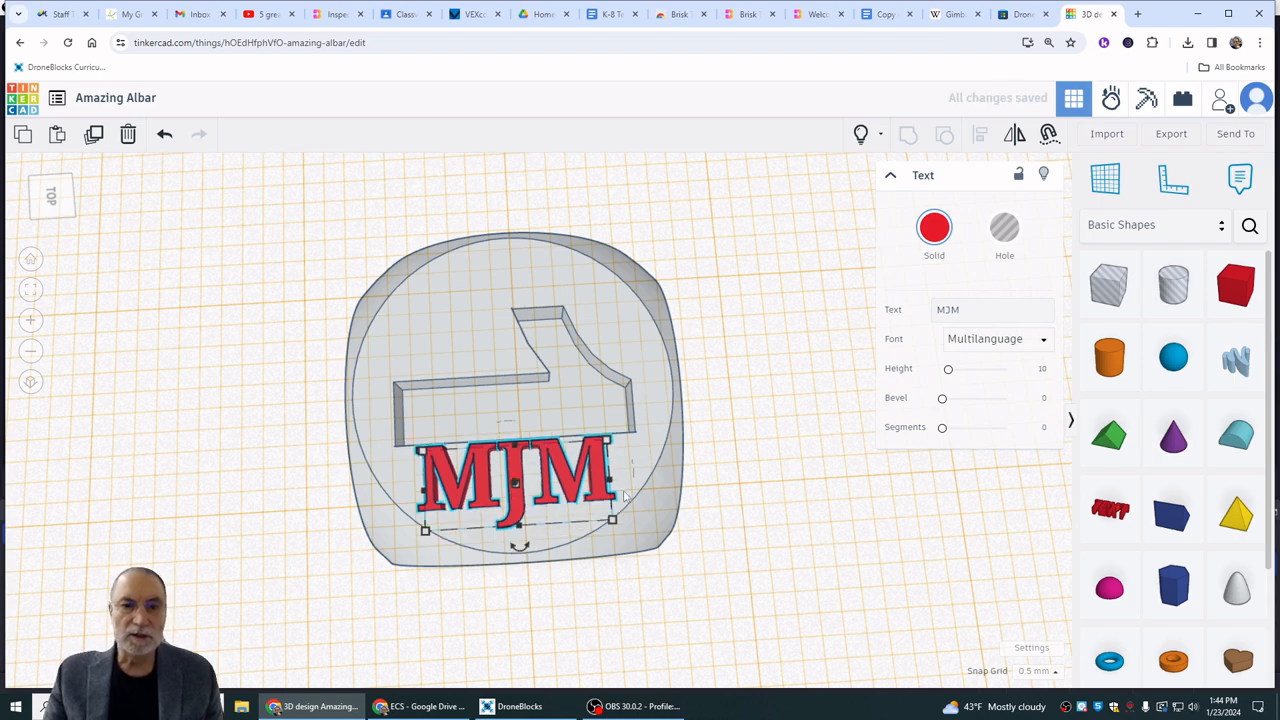
{"action": "right_click_drag", "start_coordinate": [642, 496], "coordinate": [622, 505]}
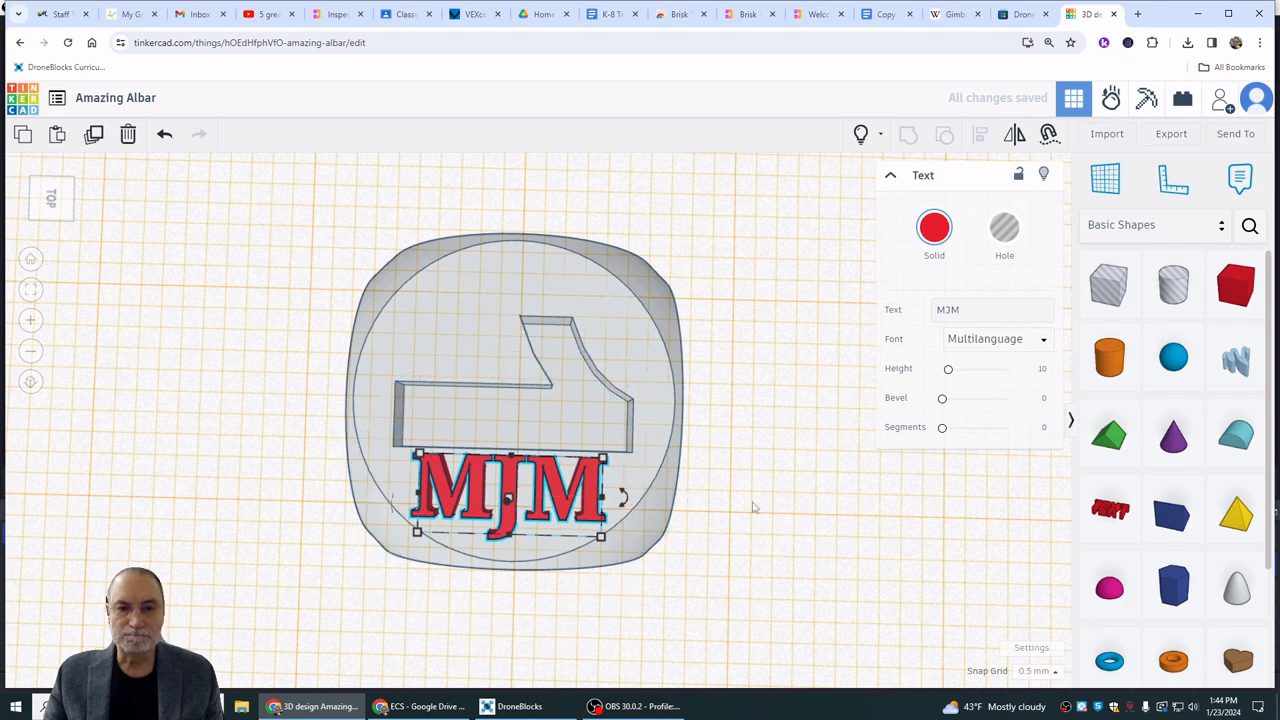
{"action": "left_click", "coordinate": [707, 596]}
Set the snap grid to 0.25 mm and nudge the MJM text slightly away from the engraved 1.
{"action": "mouse_move", "coordinate": [707, 596]}
{"action": "right_mouse_down"}
{"action": "mouse_move", "coordinate": [717, 580]}
{"action": "mouse_move", "coordinate": [709, 591]}
{"action": "right_mouse_up"}
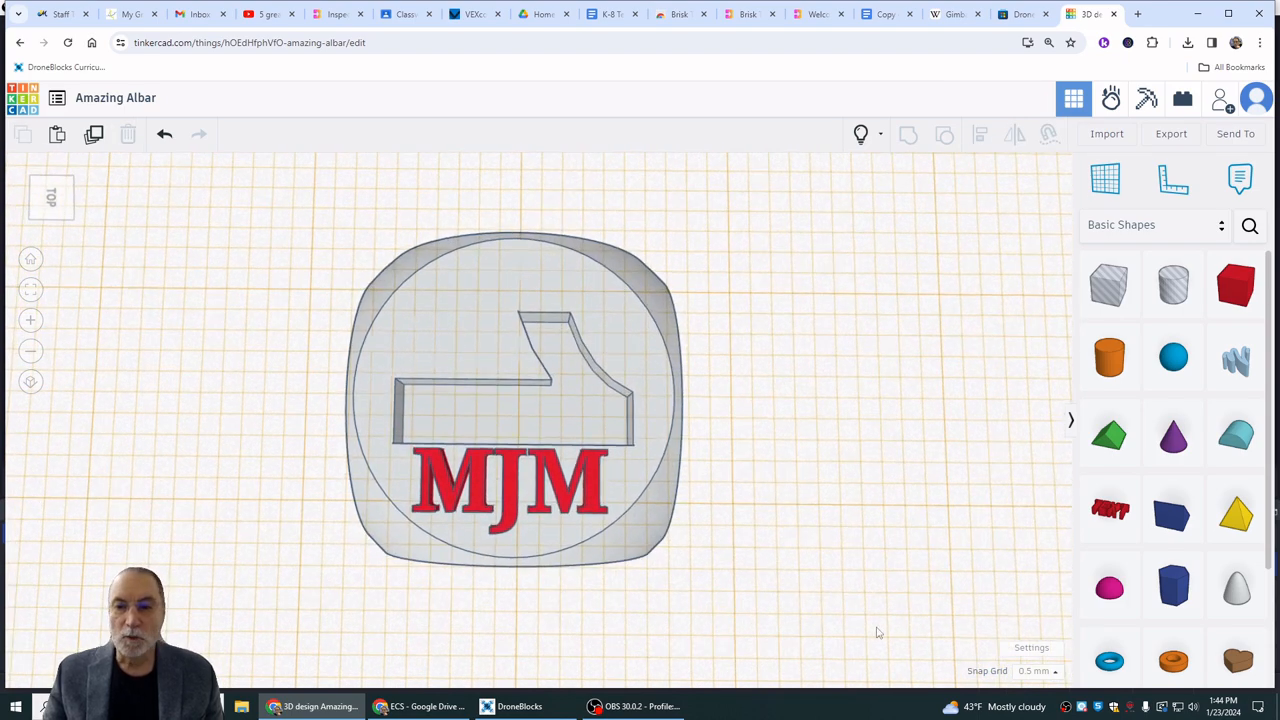
{"action": "left_click", "coordinate": [1043, 674]}
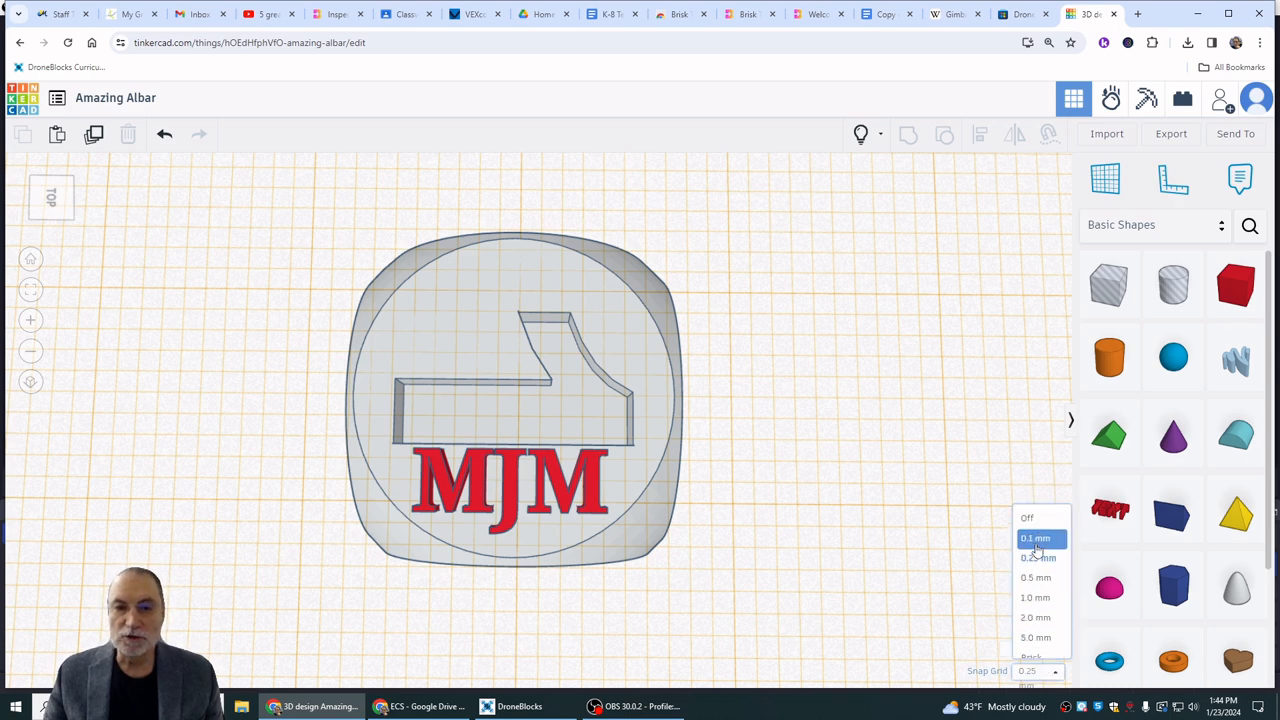
{"action": "left_click", "coordinate": [1037, 543]}
{"action": "left_click", "coordinate": [561, 497]}
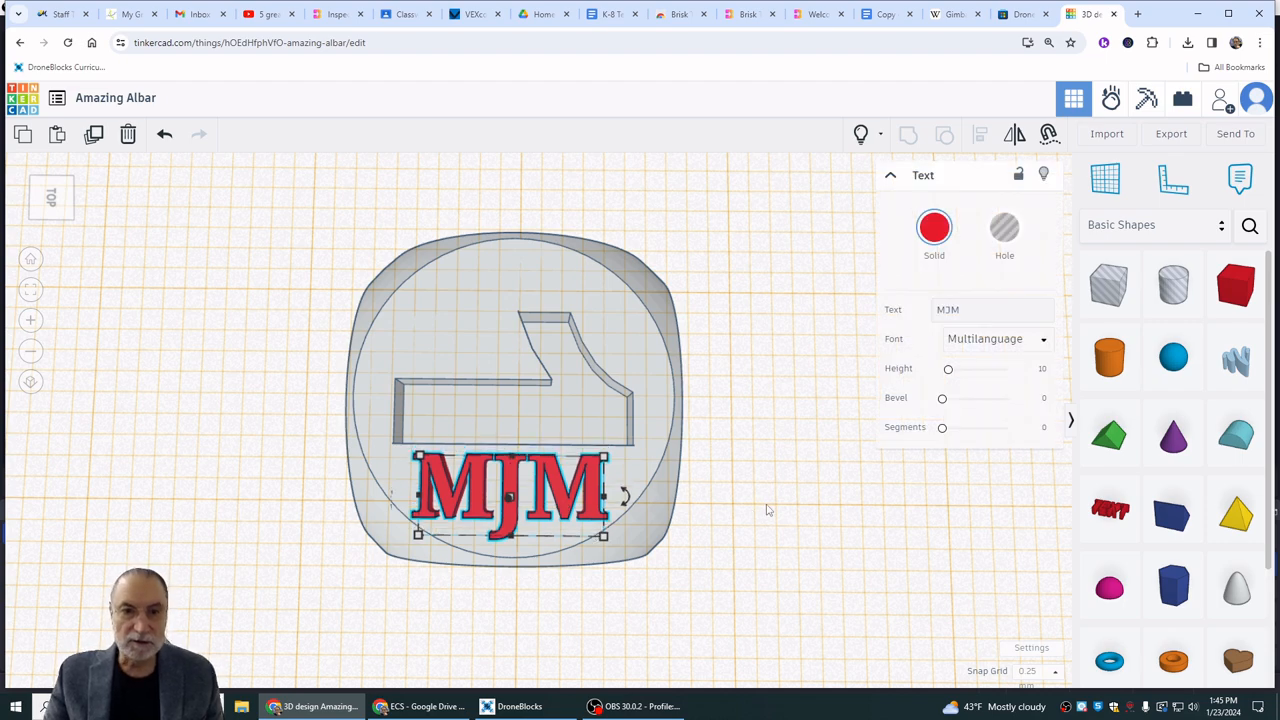
Align the MJM text with the dice so it is centred across the width of the top face.
{"action": "mouse_move", "coordinate": [706, 509]}
{"action": "right_mouse_down"}
{"action": "mouse_move", "coordinate": [737, 486]}
{"action": "mouse_move", "coordinate": [714, 491]}
{"action": "right_mouse_up"}
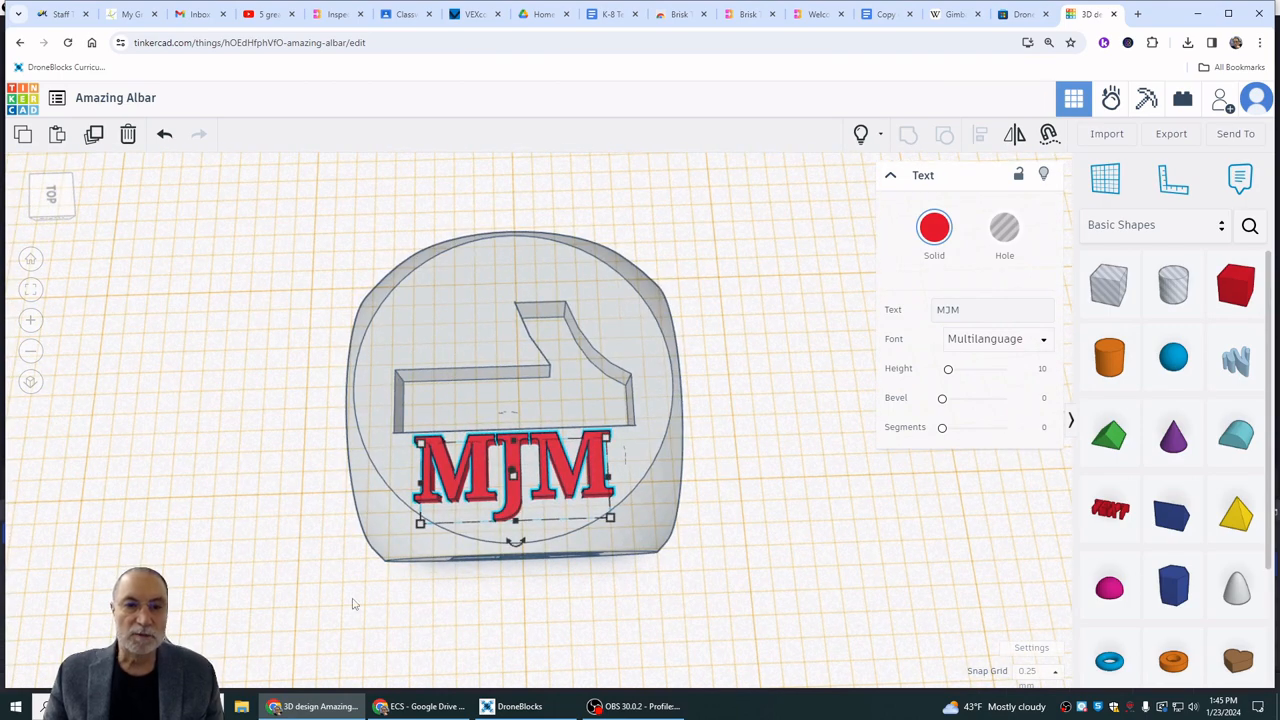
{"action": "left_click_drag", "start_coordinate": [352, 605], "coordinate": [729, 202]}
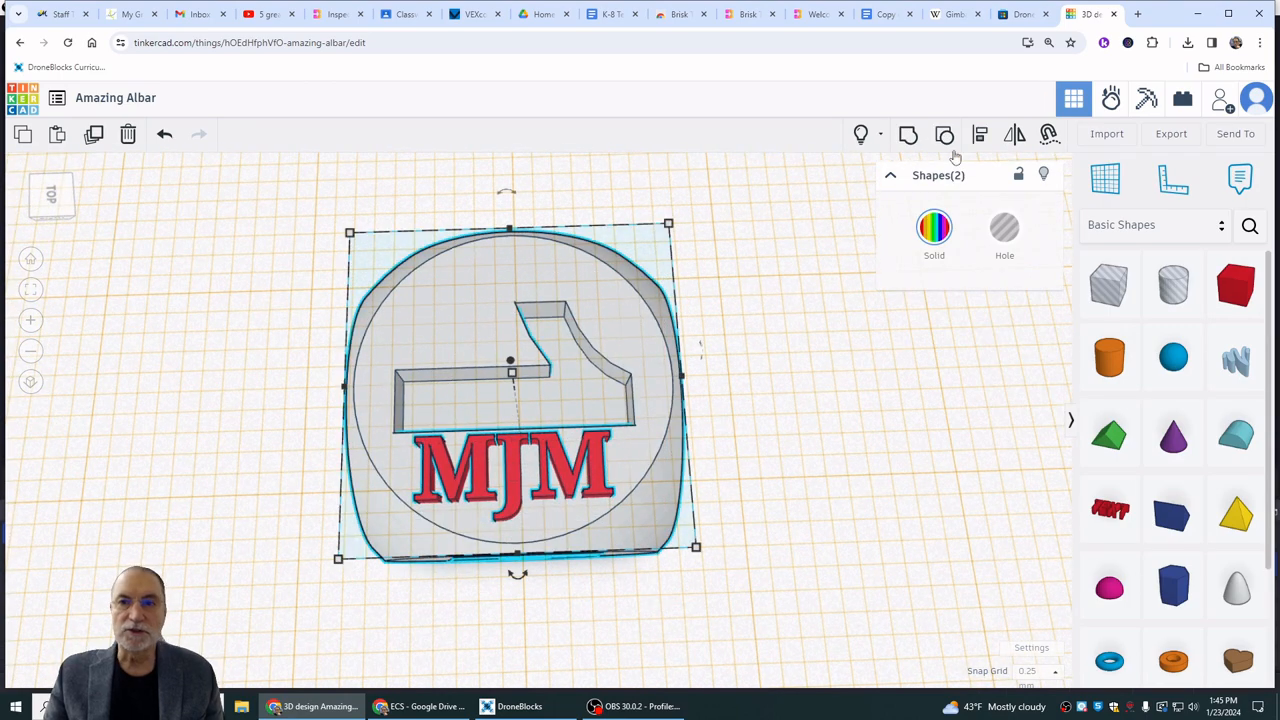
{"action": "left_click", "coordinate": [979, 134]}
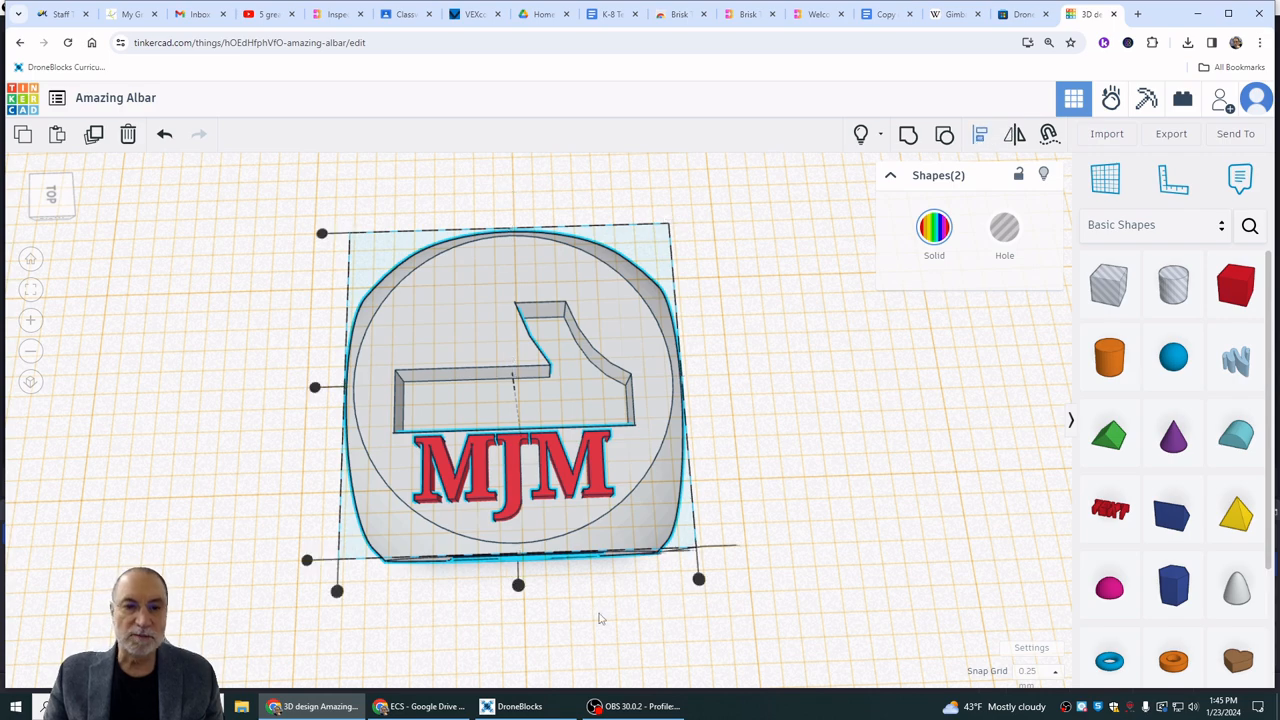
{"action": "left_click", "coordinate": [518, 587]}
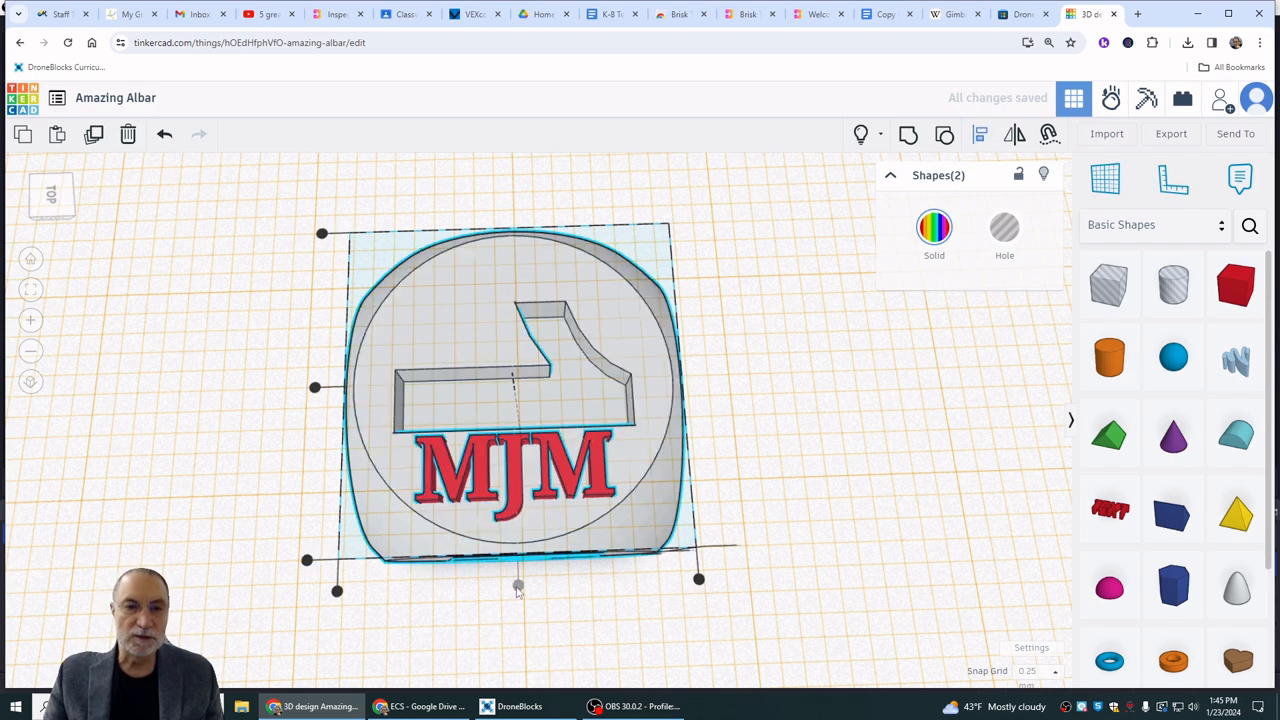
{"action": "left_click", "coordinate": [581, 608]}
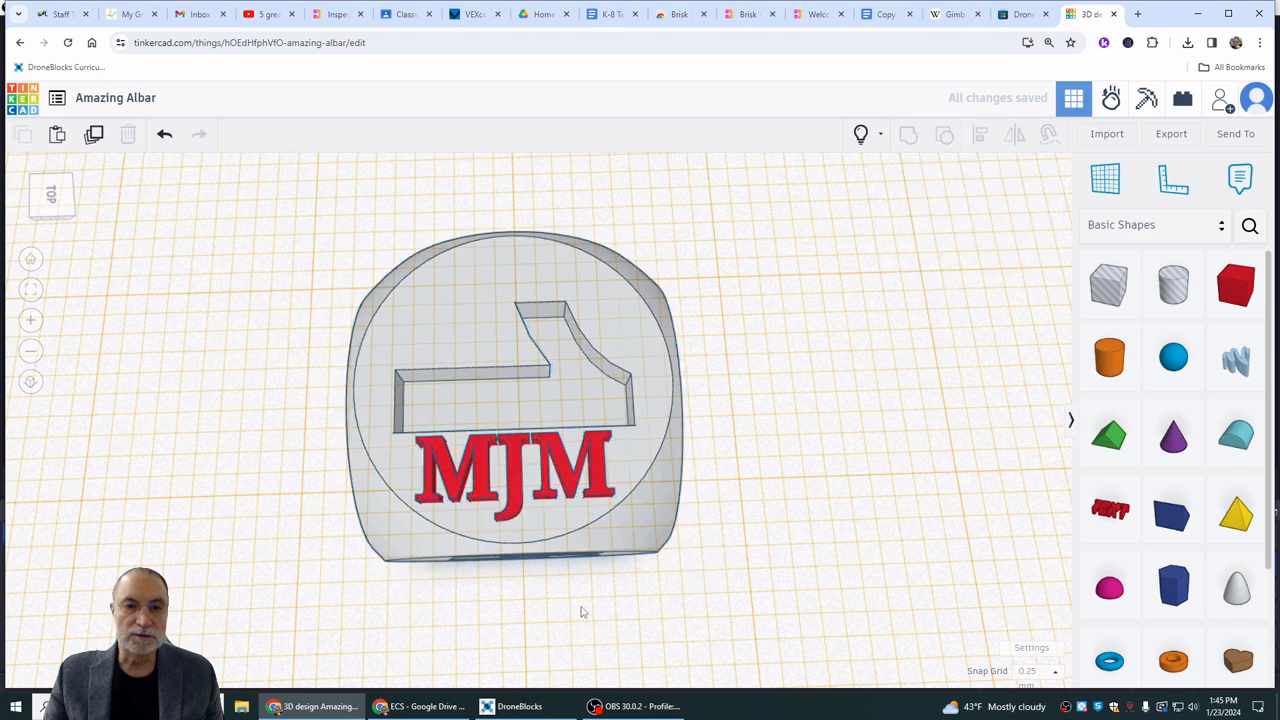
Lower the MJM text 1 mm into the dice's top face.
{"action": "right_click_drag", "start_coordinate": [718, 602], "coordinate": [736, 510]}
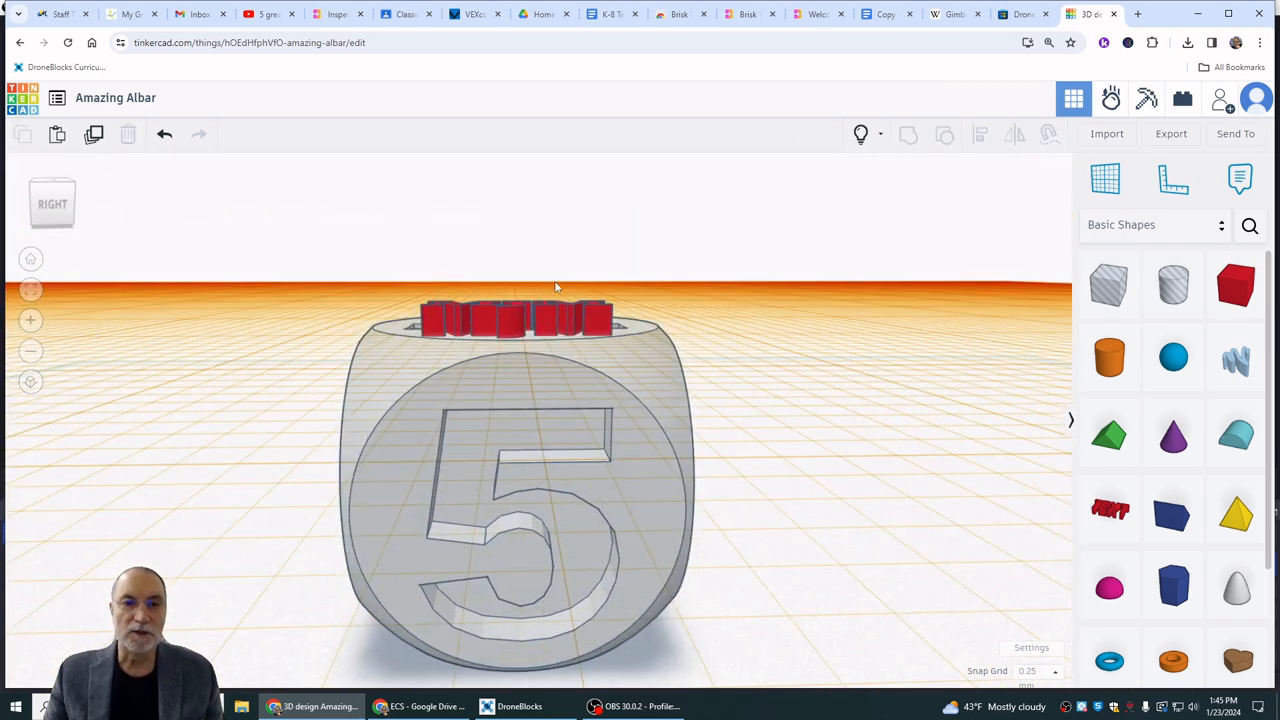
{"action": "left_click", "coordinate": [516, 320]}
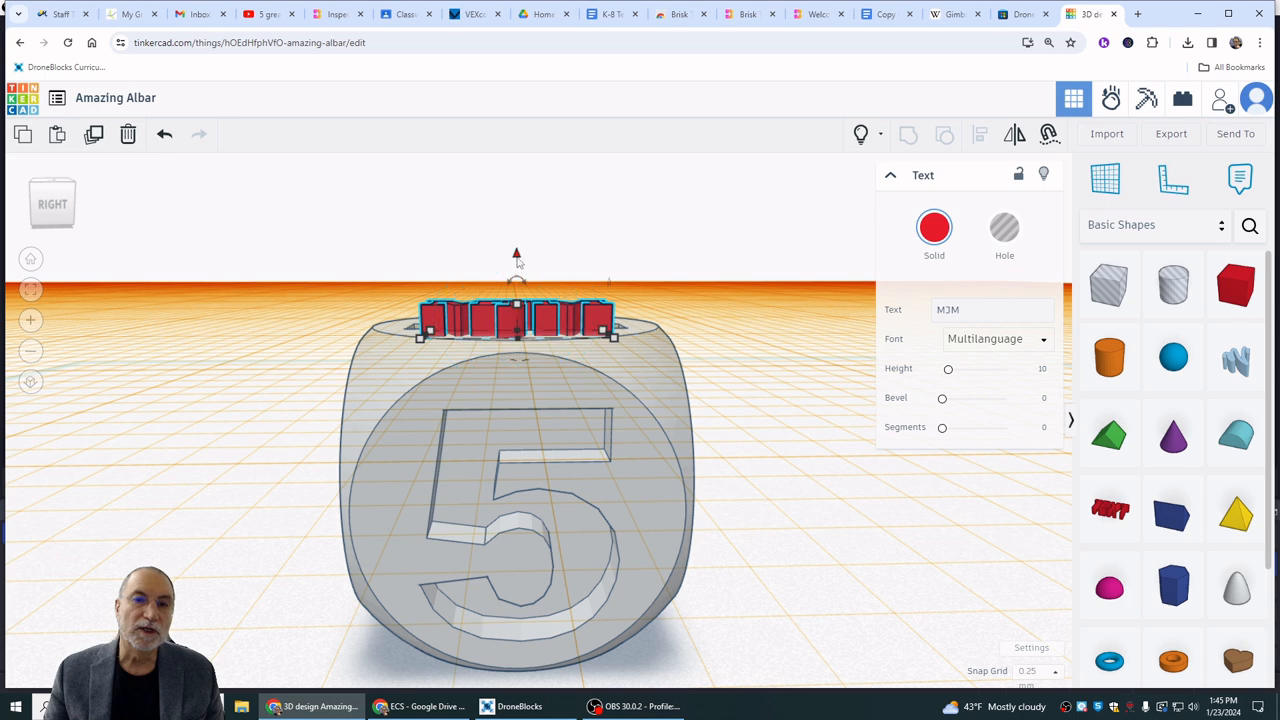
{"action": "left_click_drag", "start_coordinate": [516, 255], "coordinate": [516, 280]}
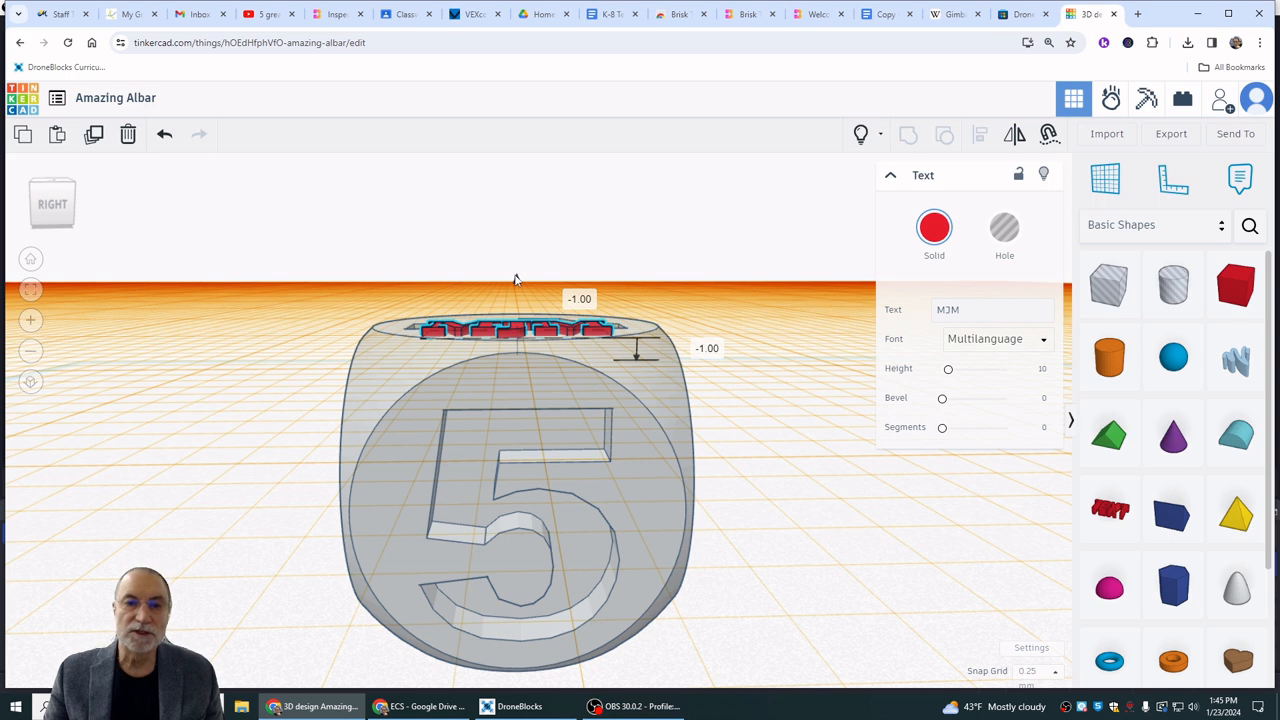
{"action": "left_click_drag", "start_coordinate": [515, 280], "coordinate": [515, 280]}
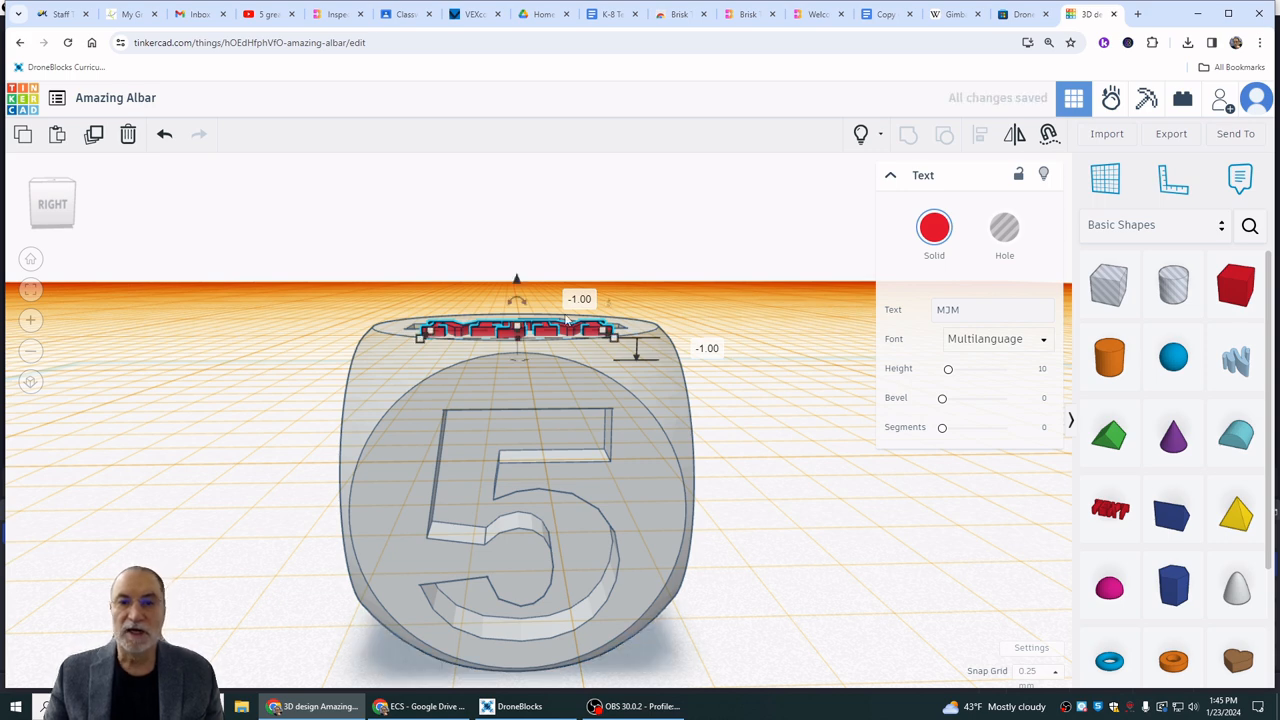
Turn the MJM text into a hole and group it with the dice to engrave the initials.
{"action": "left_click", "coordinate": [1005, 235]}
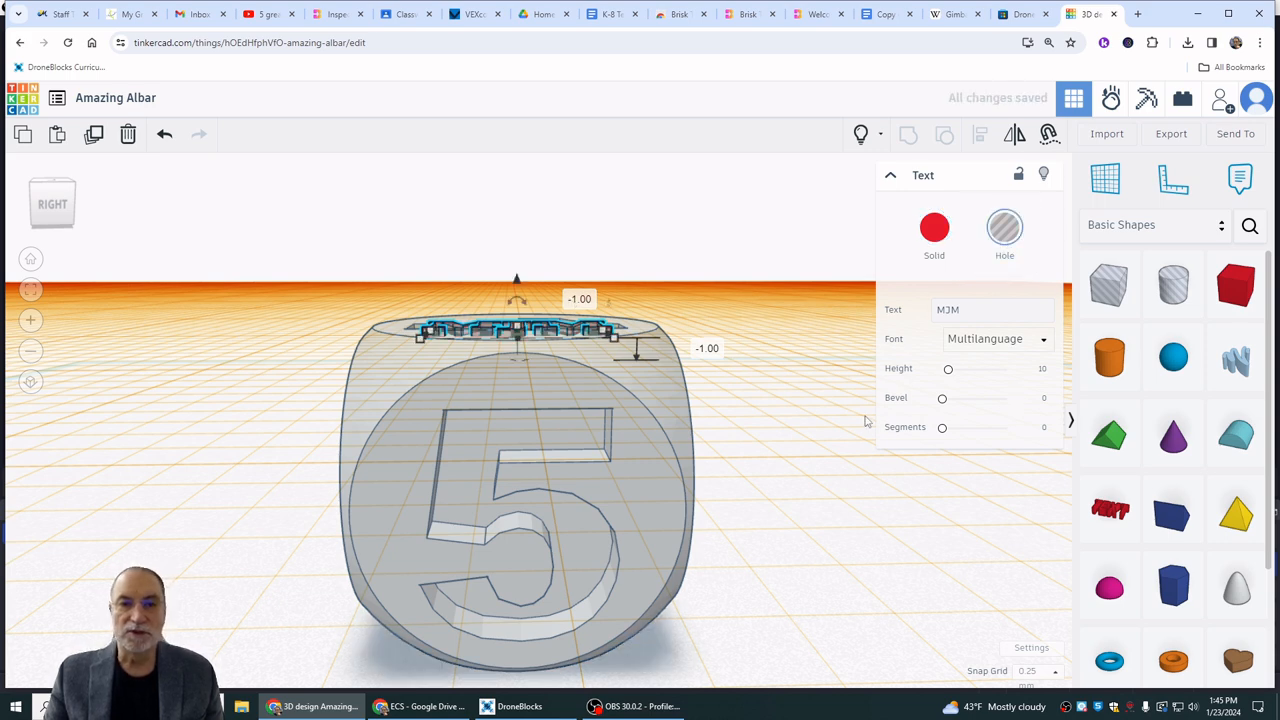
{"action": "right_click_drag", "start_coordinate": [830, 417], "coordinate": [846, 477]}
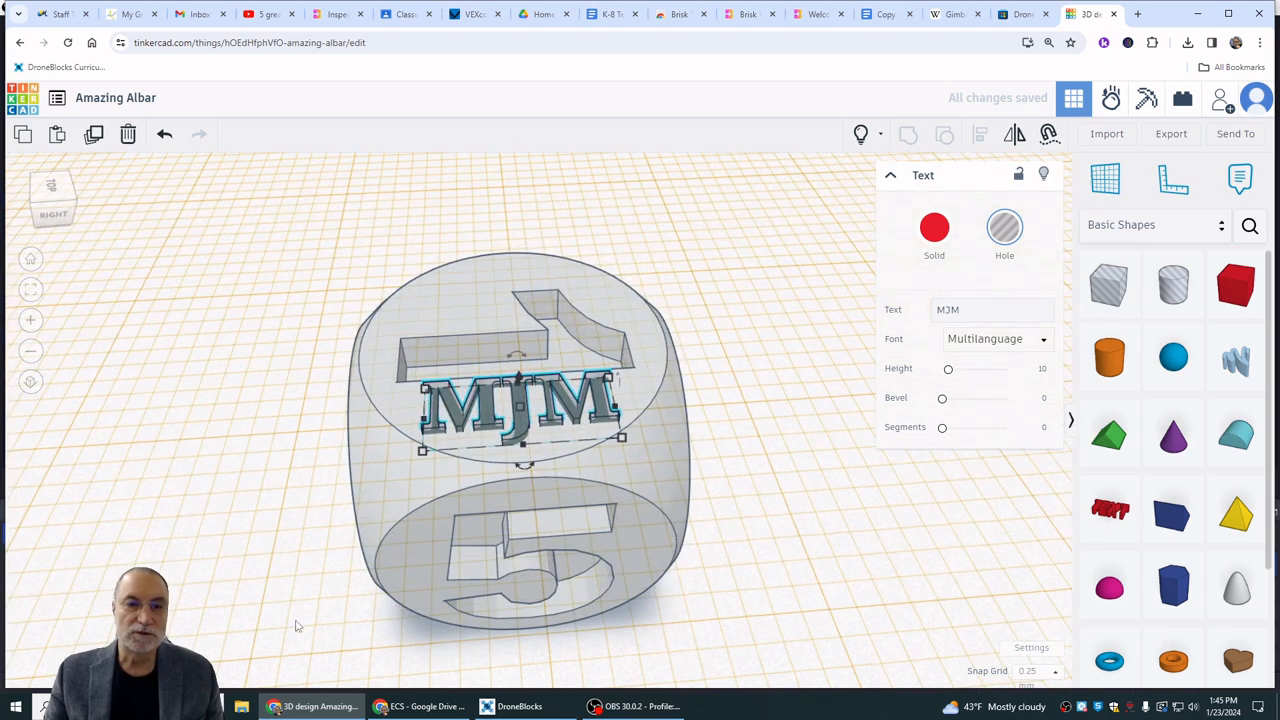
{"action": "left_click_drag", "start_coordinate": [300, 606], "coordinate": [731, 265]}
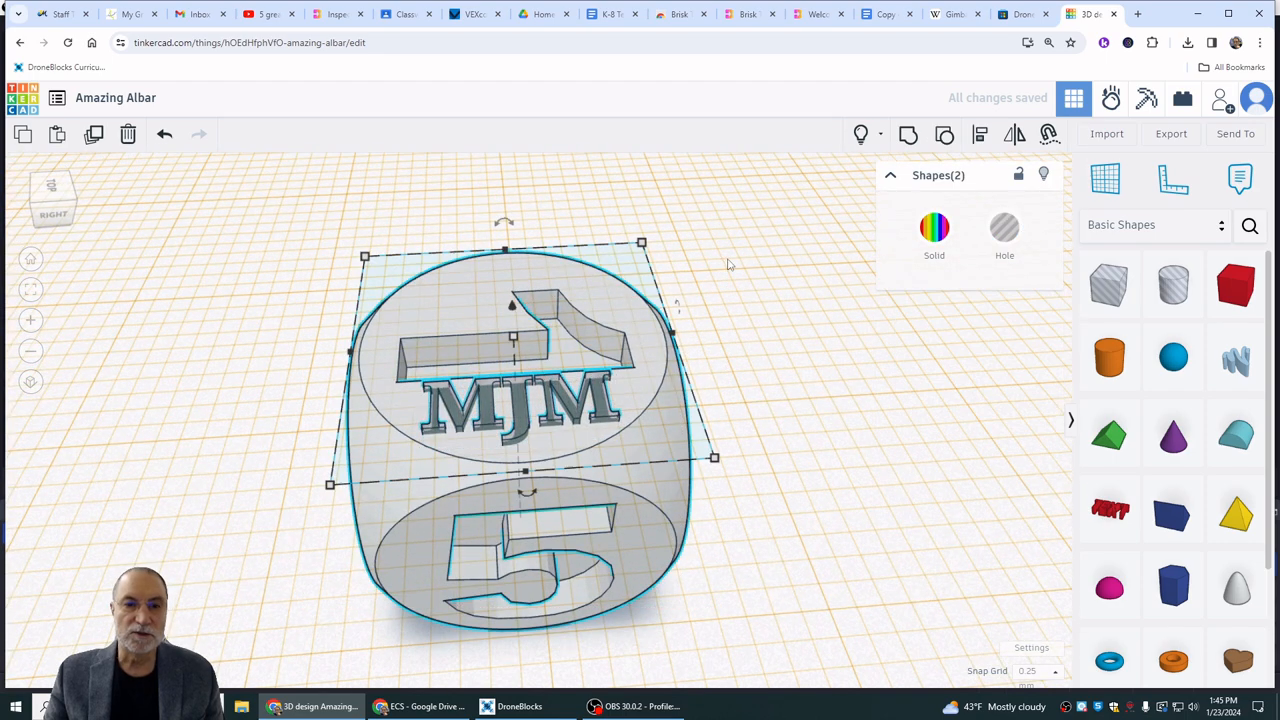
{"action": "left_click", "coordinate": [909, 135]}
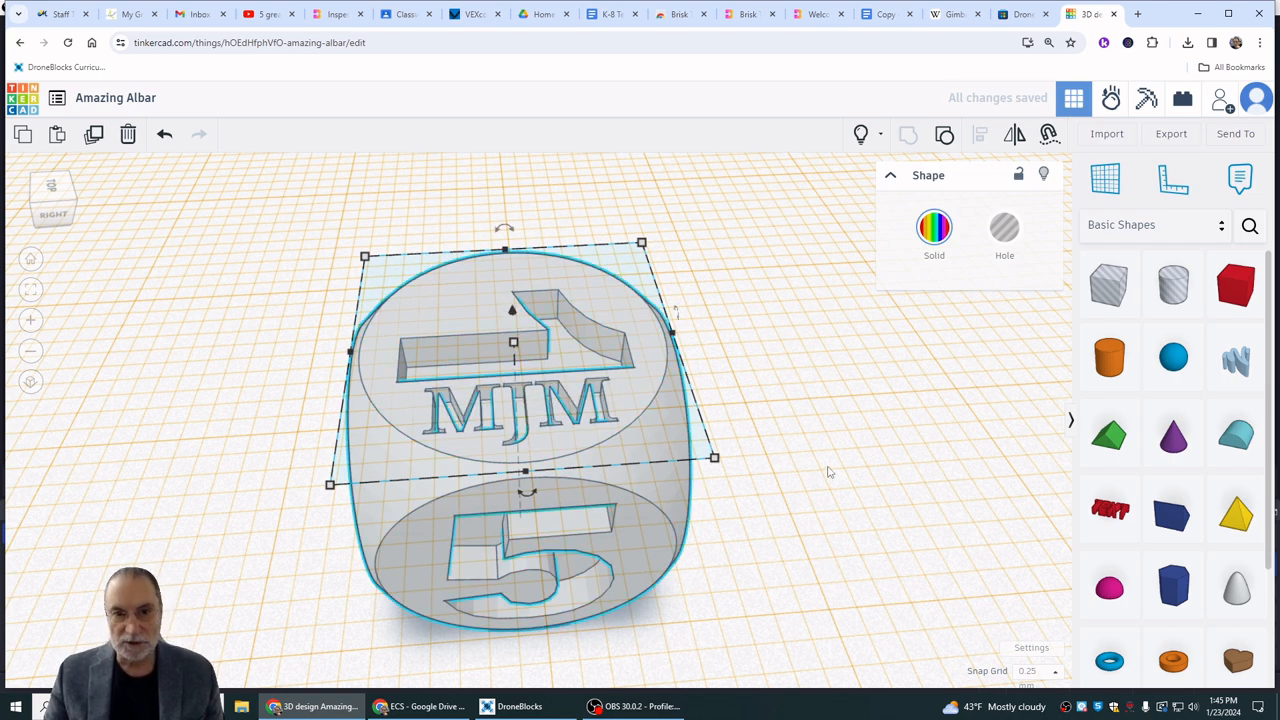
Return the workplane from the dice's top face to the base grid.
{"action": "right_click_drag", "start_coordinate": [820, 474], "coordinate": [871, 517]}
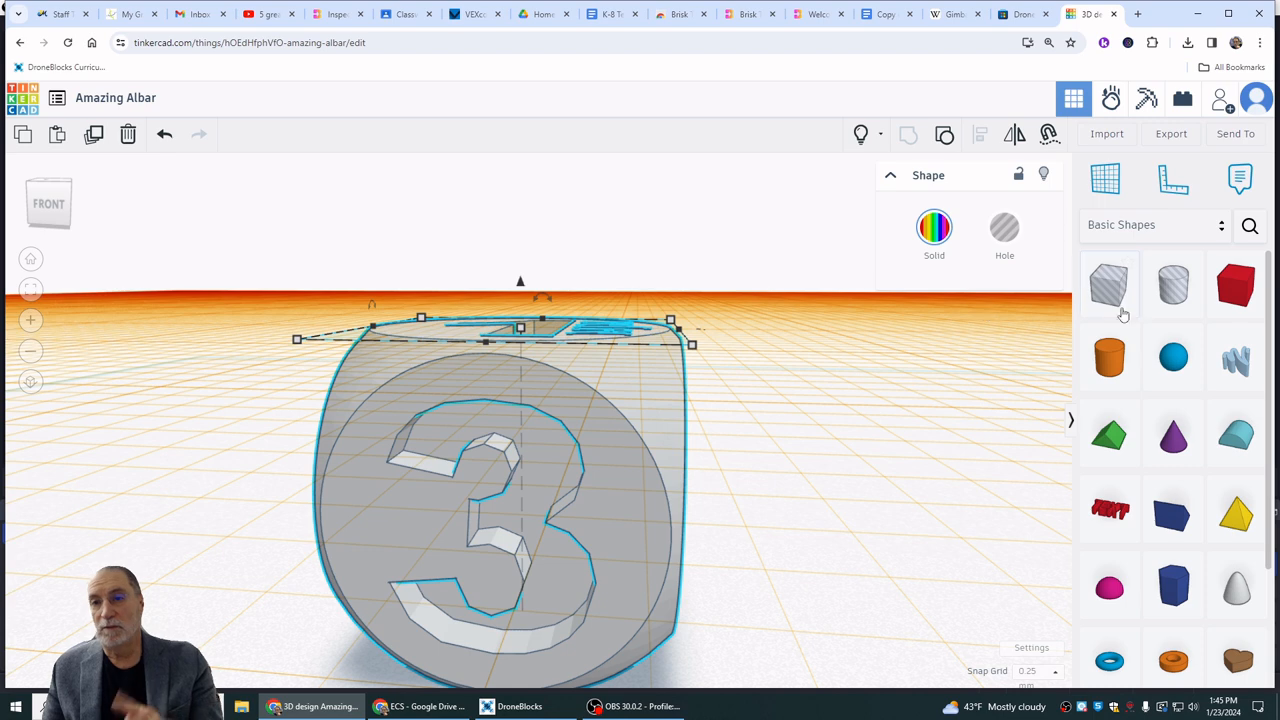
{"action": "left_click", "coordinate": [1105, 178]}
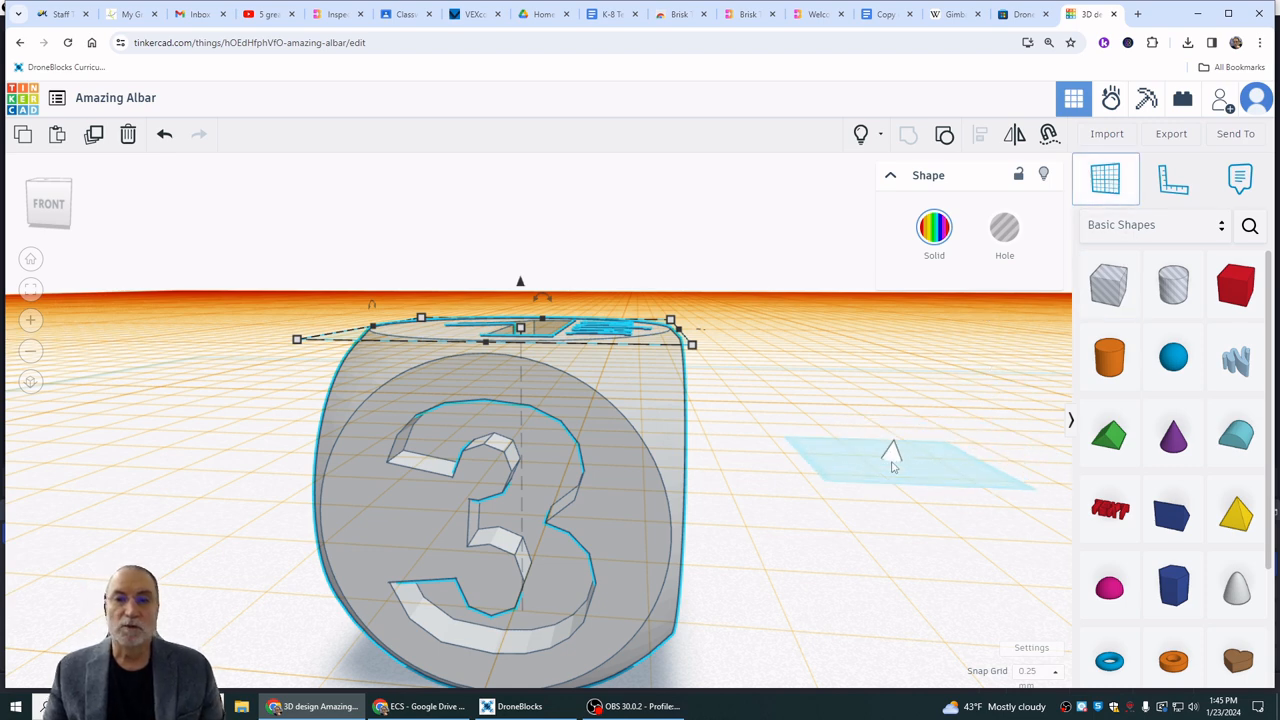
{"action": "left_click", "coordinate": [893, 462]}
{"action": "scroll", "coordinate": [836, 517], "scroll_direction": "down", "scroll_amount": 3}
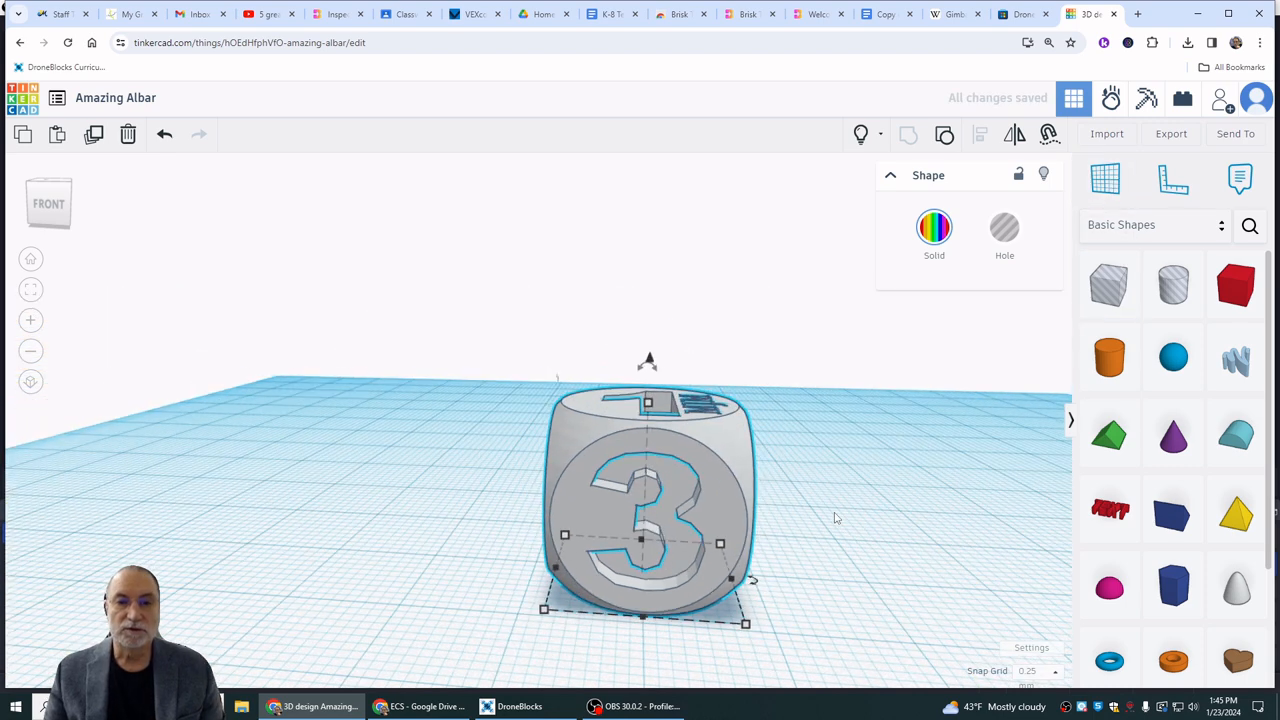
{"action": "scroll", "coordinate": [836, 517], "scroll_direction": "down", "scroll_amount": 2}
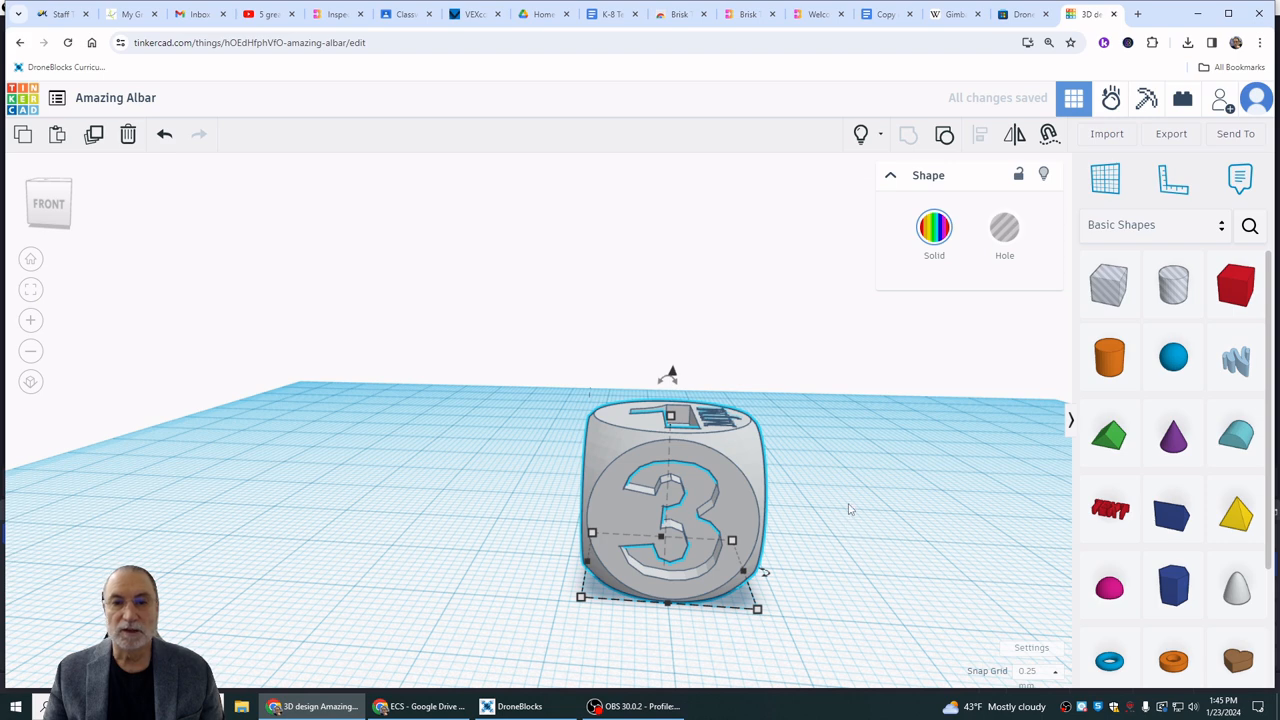
Inspect the engraved numbers and initials from several sides of the dice.
{"action": "middle_click_drag", "start_coordinate": [850, 505], "coordinate": [723, 456]}
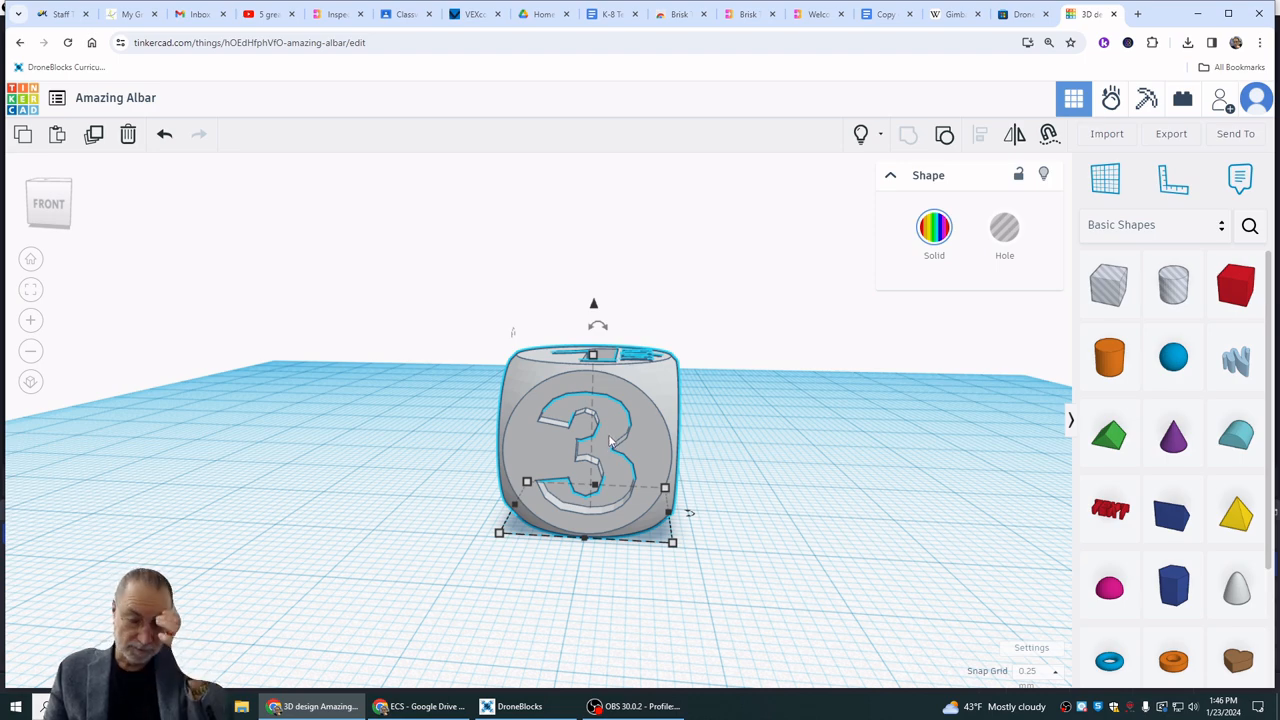
{"action": "right_click_drag", "start_coordinate": [794, 474], "coordinate": [678, 495]}
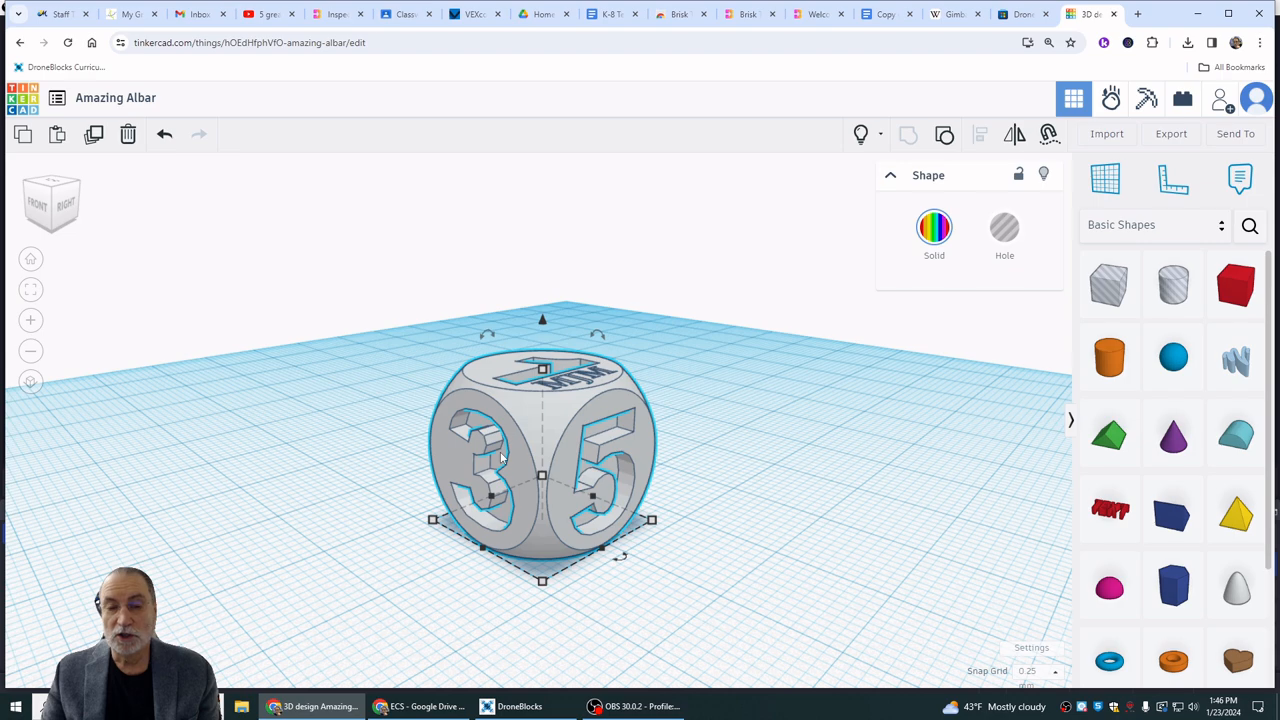
{"action": "right_click_drag", "start_coordinate": [794, 491], "coordinate": [597, 486]}
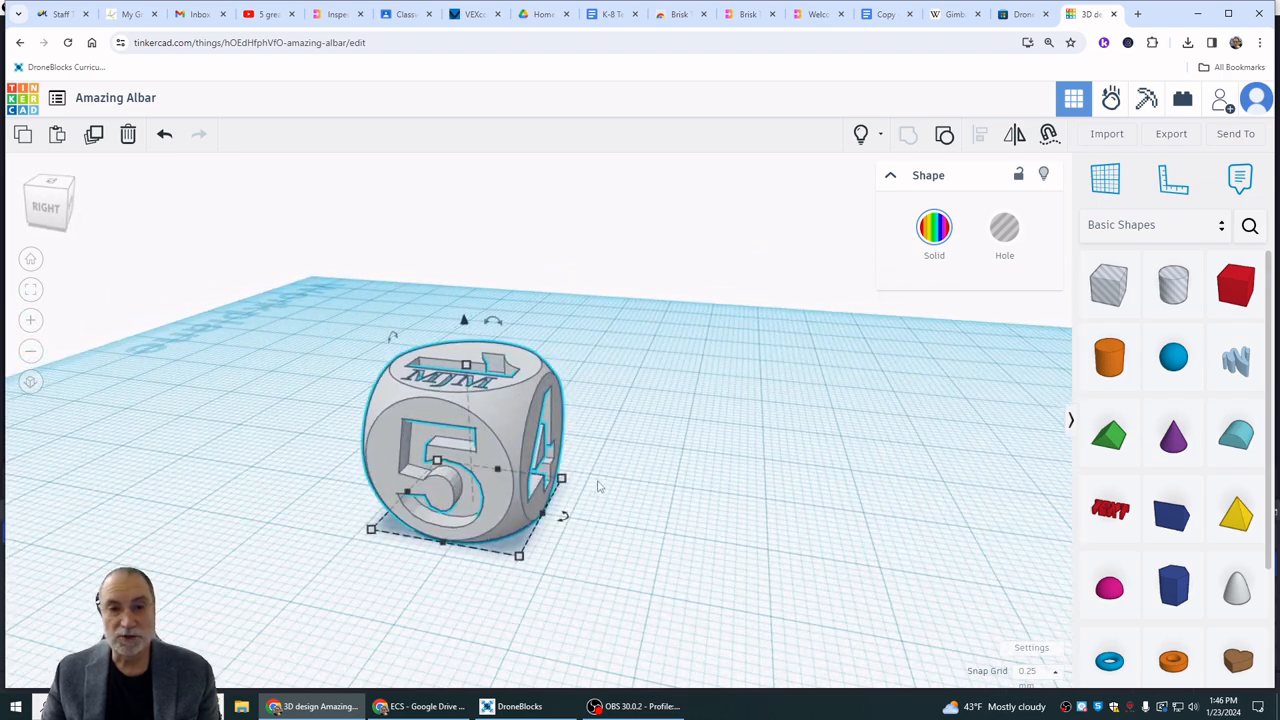
{"action": "right_click_drag", "start_coordinate": [458, 577], "coordinate": [518, 568]}
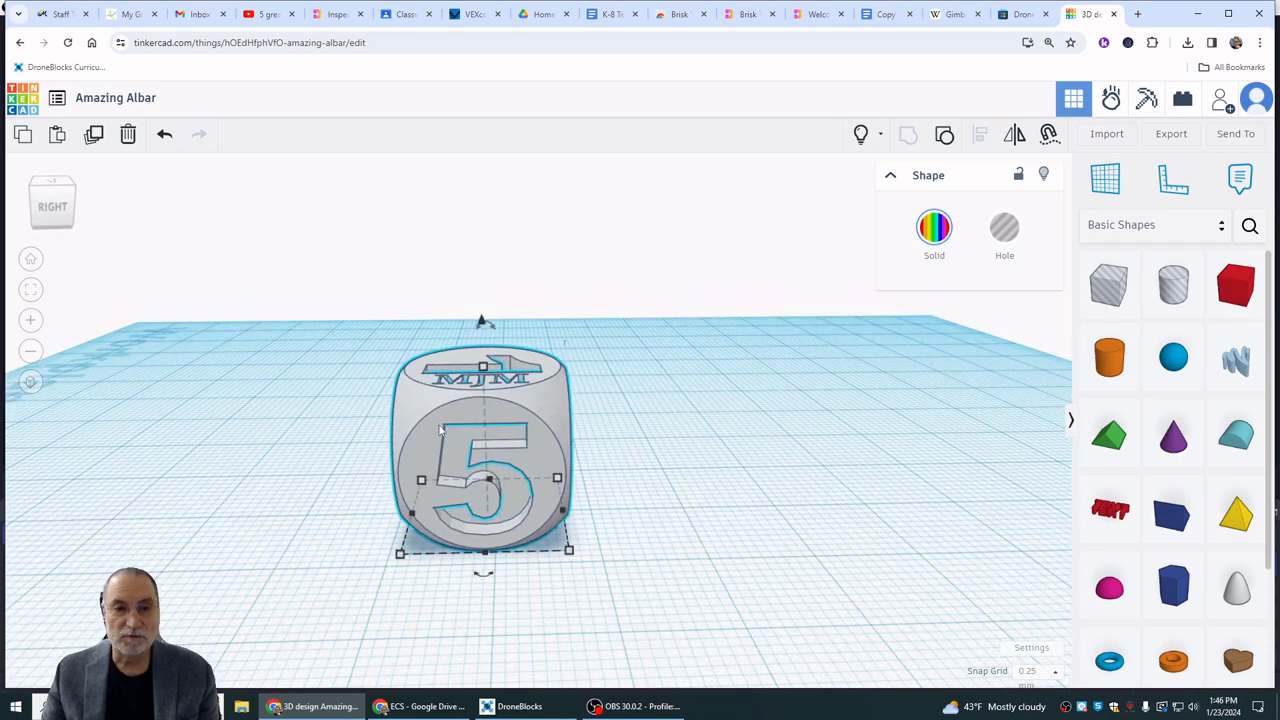
{"action": "left_click", "coordinate": [441, 609]}
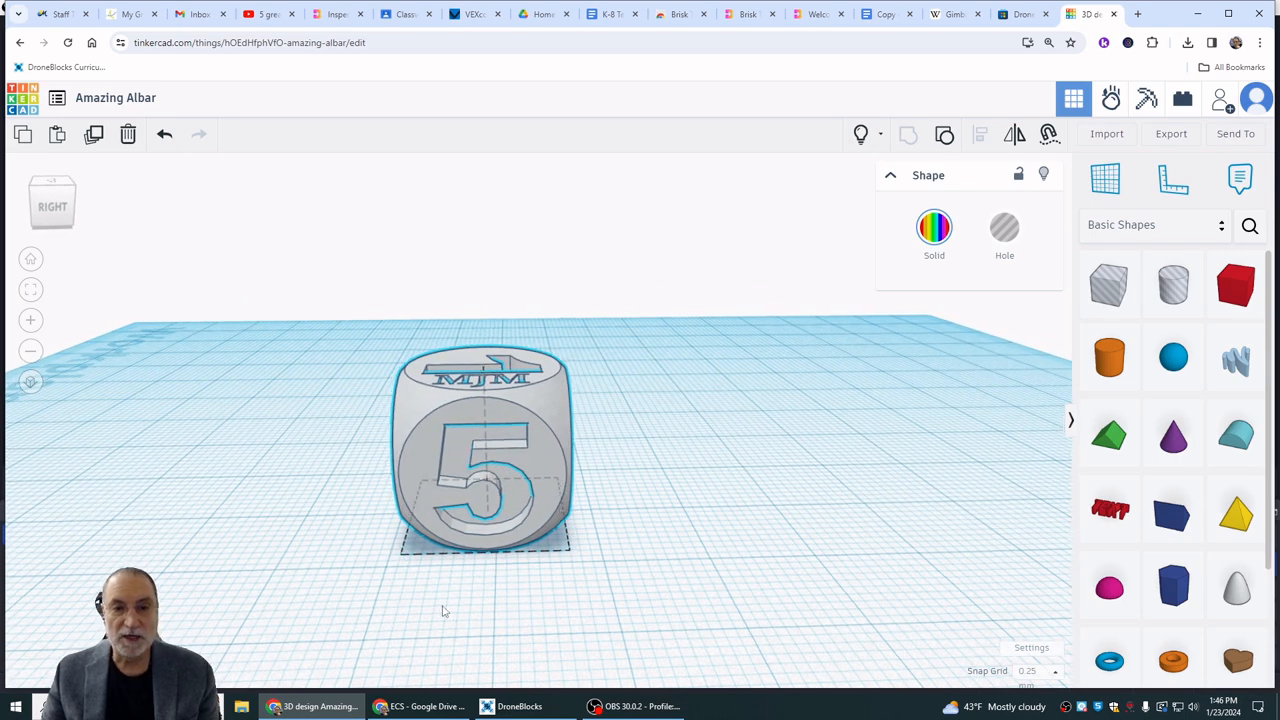
{"action": "right_click_drag", "start_coordinate": [441, 609], "coordinate": [495, 603]}
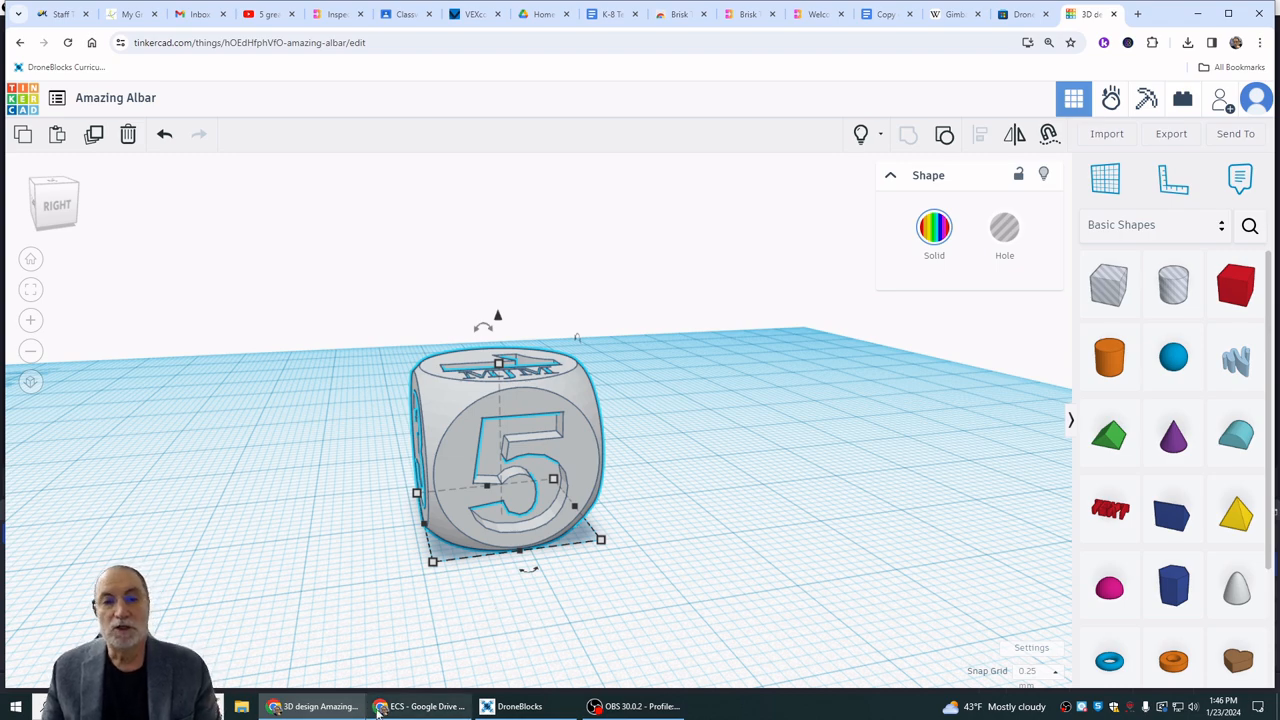
{"action": "right_click_drag", "start_coordinate": [435, 633], "coordinate": [686, 629]}
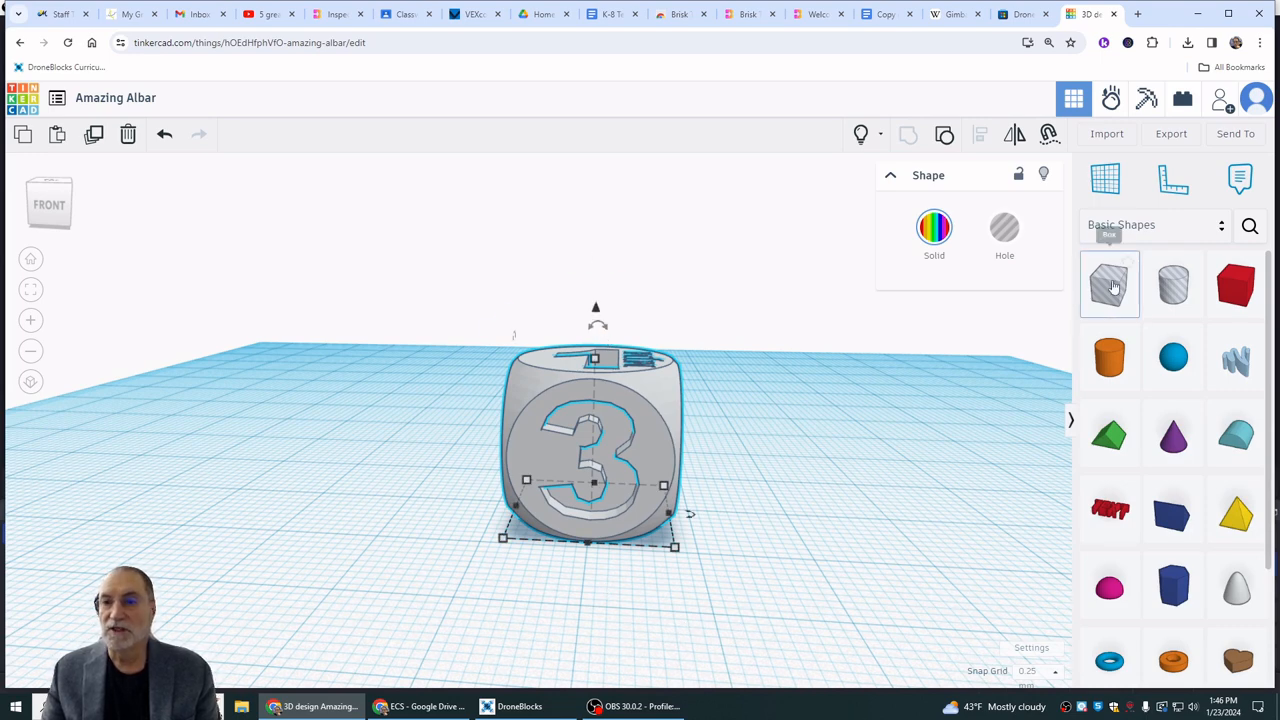
Add a hole box beside the dice and scale it down proportionally to a 10 by 10 mm base.
{"action": "left_click_drag", "start_coordinate": [1114, 287], "coordinate": [856, 512]}
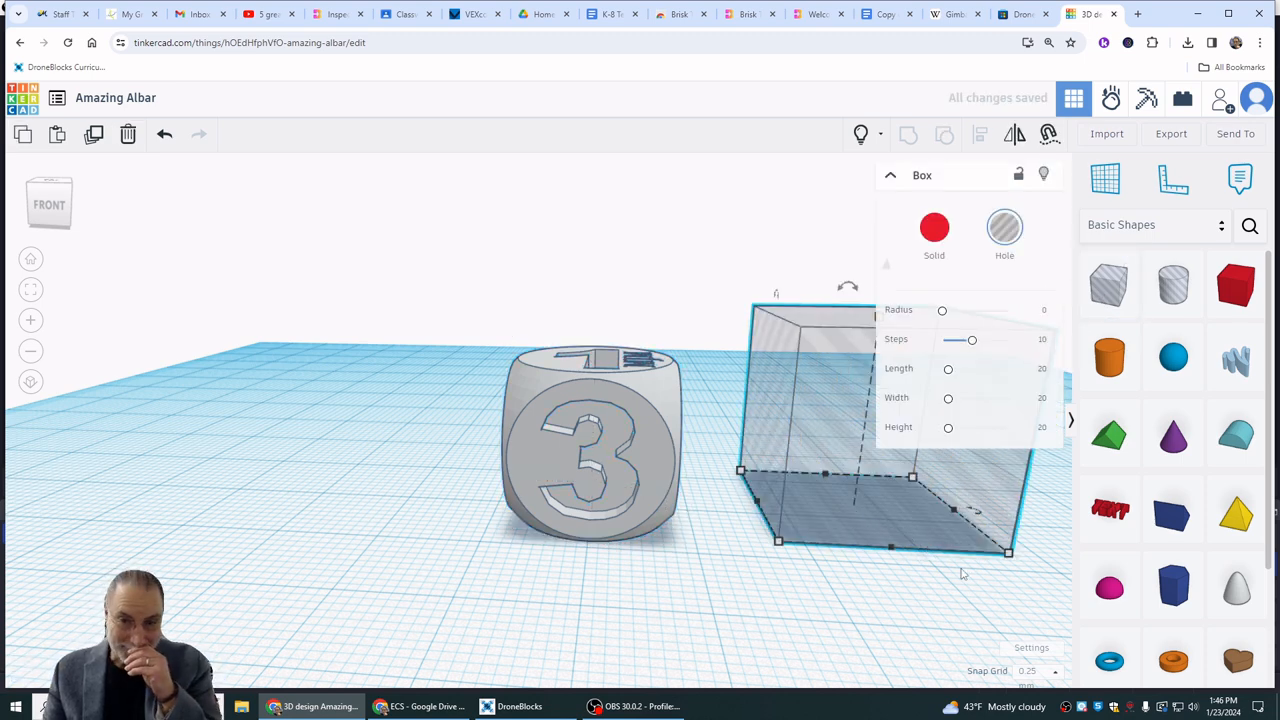
{"action": "right_click_drag", "start_coordinate": [1005, 553], "coordinate": [643, 548]}
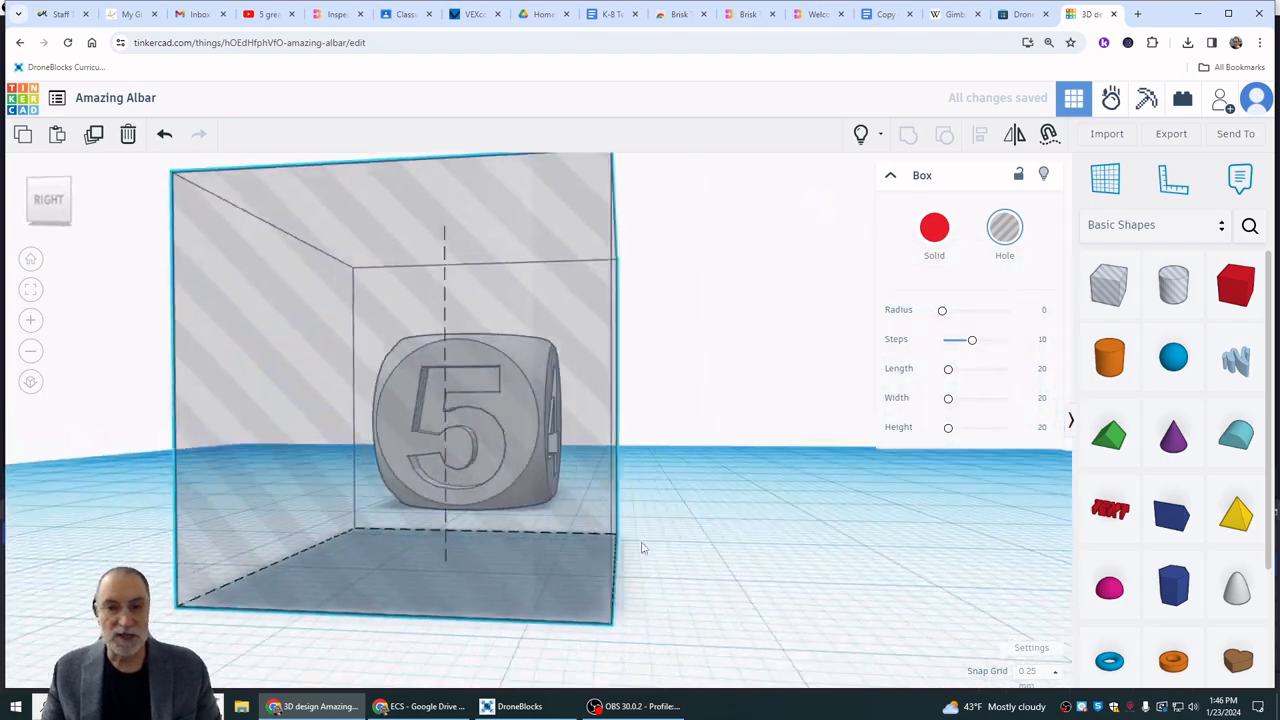
{"action": "scroll", "coordinate": [674, 540], "scroll_direction": "down", "scroll_amount": 5}
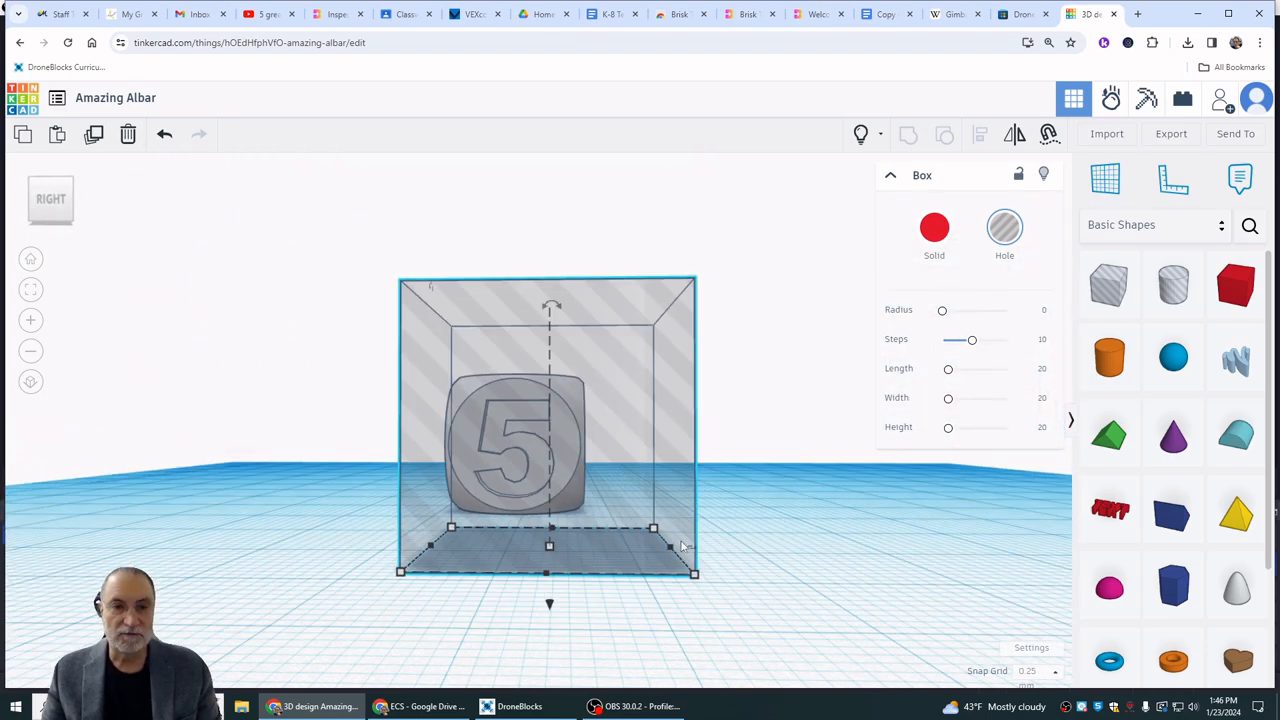
{"action": "scroll", "coordinate": [681, 545], "scroll_direction": "down", "scroll_amount": 1}
{"action": "mouse_move", "coordinate": [692, 580]}
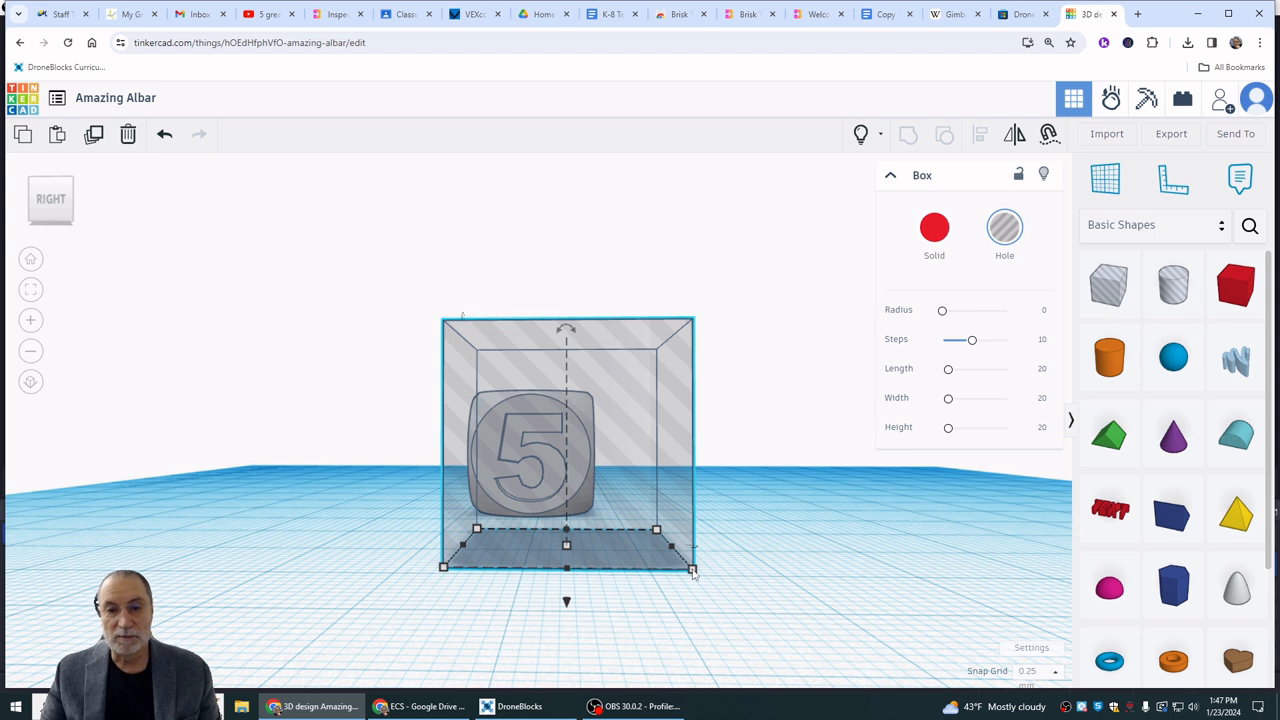
{"action": "left_click_drag", "start_coordinate": [691, 567], "coordinate": [568, 550]}
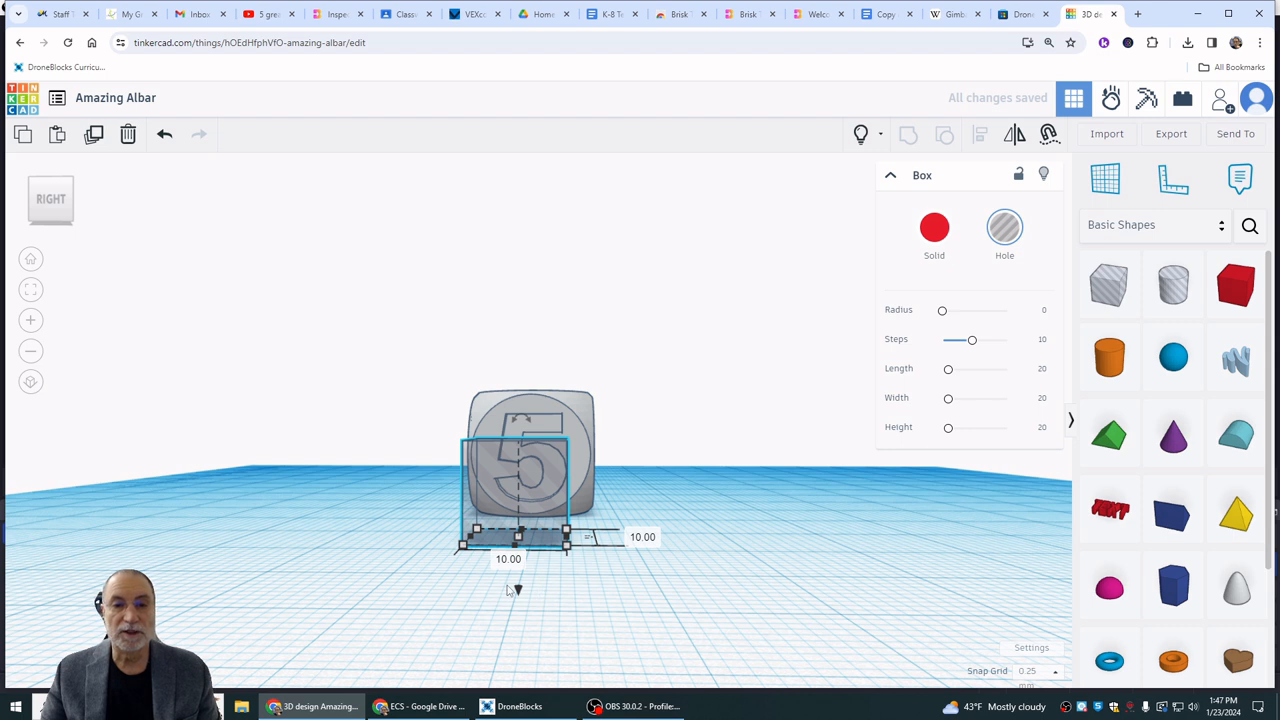
Set the snap grid to 1.0 mm and view the small hole box beside the dice from the front.
{"action": "left_click", "coordinate": [1040, 672]}
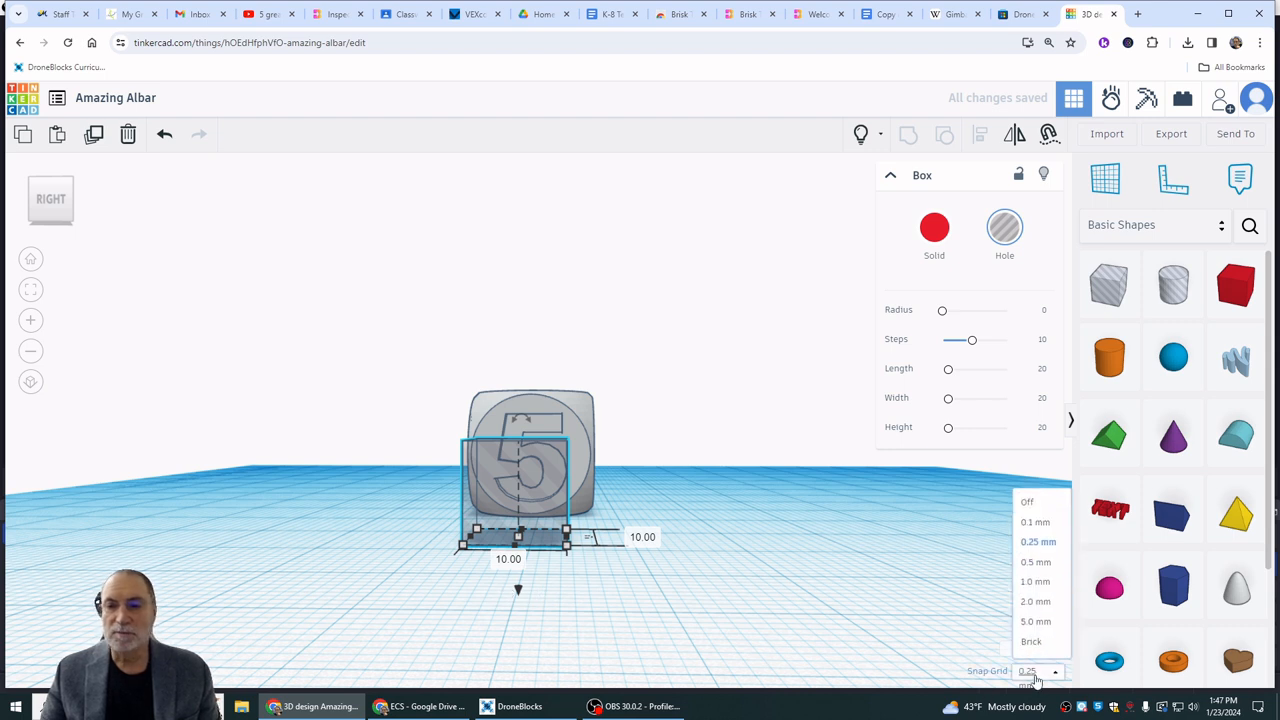
{"action": "left_click", "coordinate": [1035, 581]}
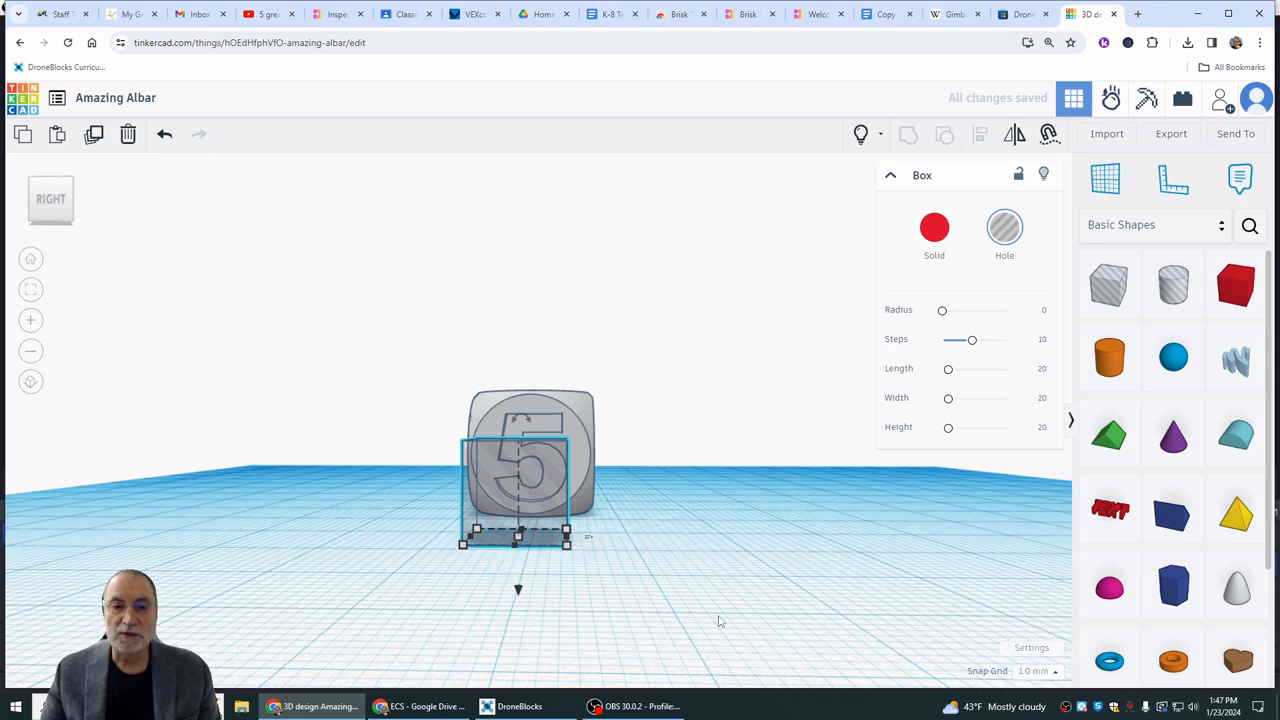
{"action": "right_click_drag", "start_coordinate": [422, 601], "coordinate": [320, 641]}
{"action": "scroll", "coordinate": [321, 640], "scroll_direction": "down", "scroll_amount": 2}
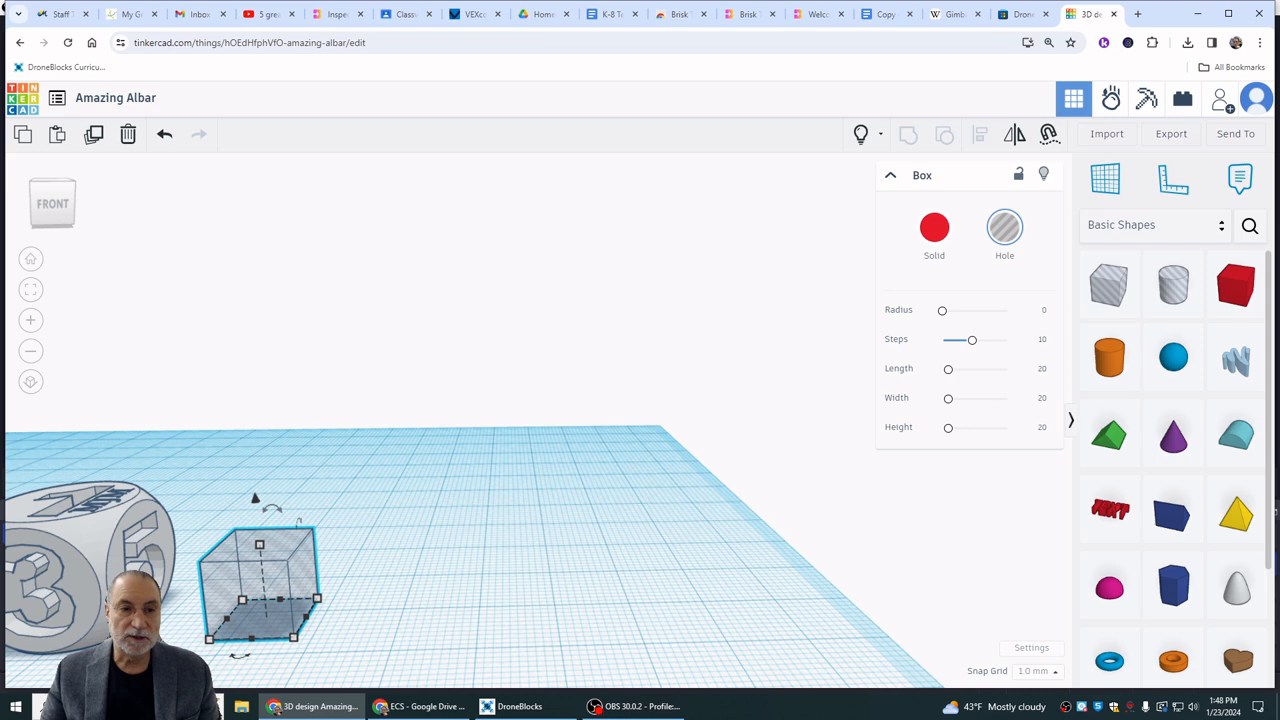
Narrow the hole box beside the dice to a width of 4.00 mm on the side facing away from it.
{"action": "middle_click_drag", "start_coordinate": [321, 640], "coordinate": [503, 606]}
{"action": "scroll", "coordinate": [512, 608], "scroll_direction": "up", "scroll_amount": 2}
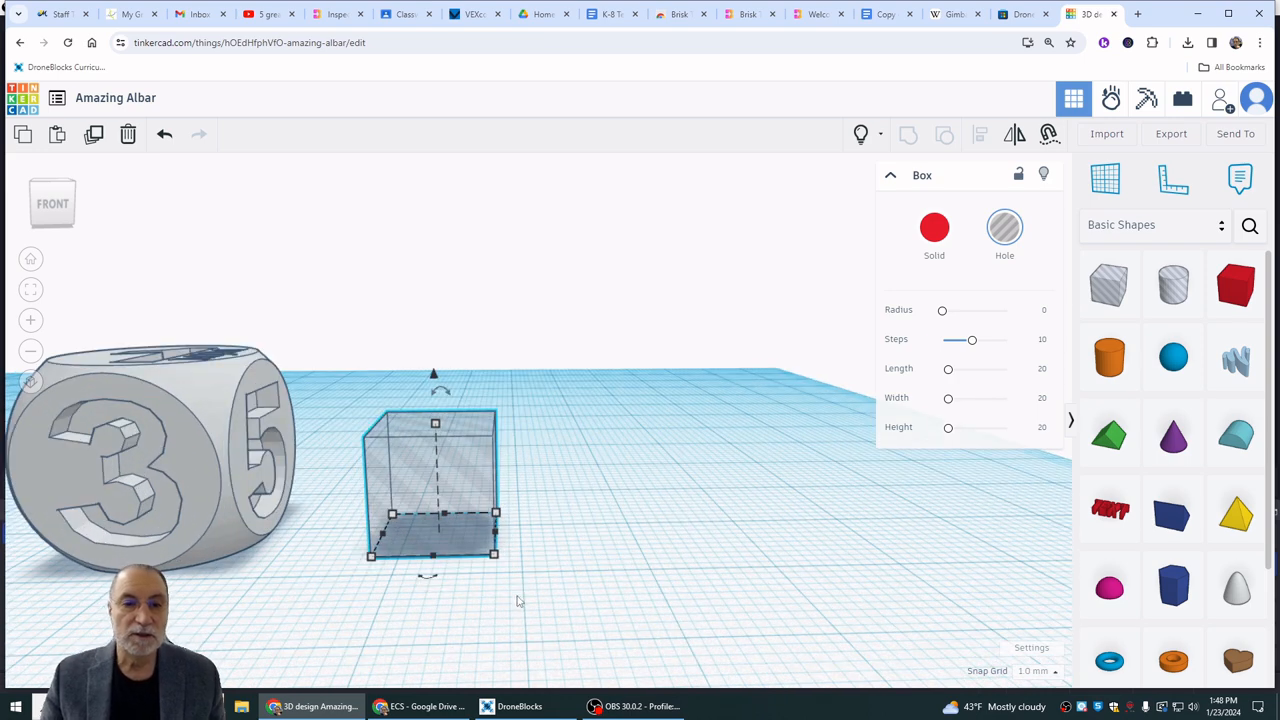
{"action": "scroll", "coordinate": [520, 595], "scroll_direction": "up", "scroll_amount": 1}
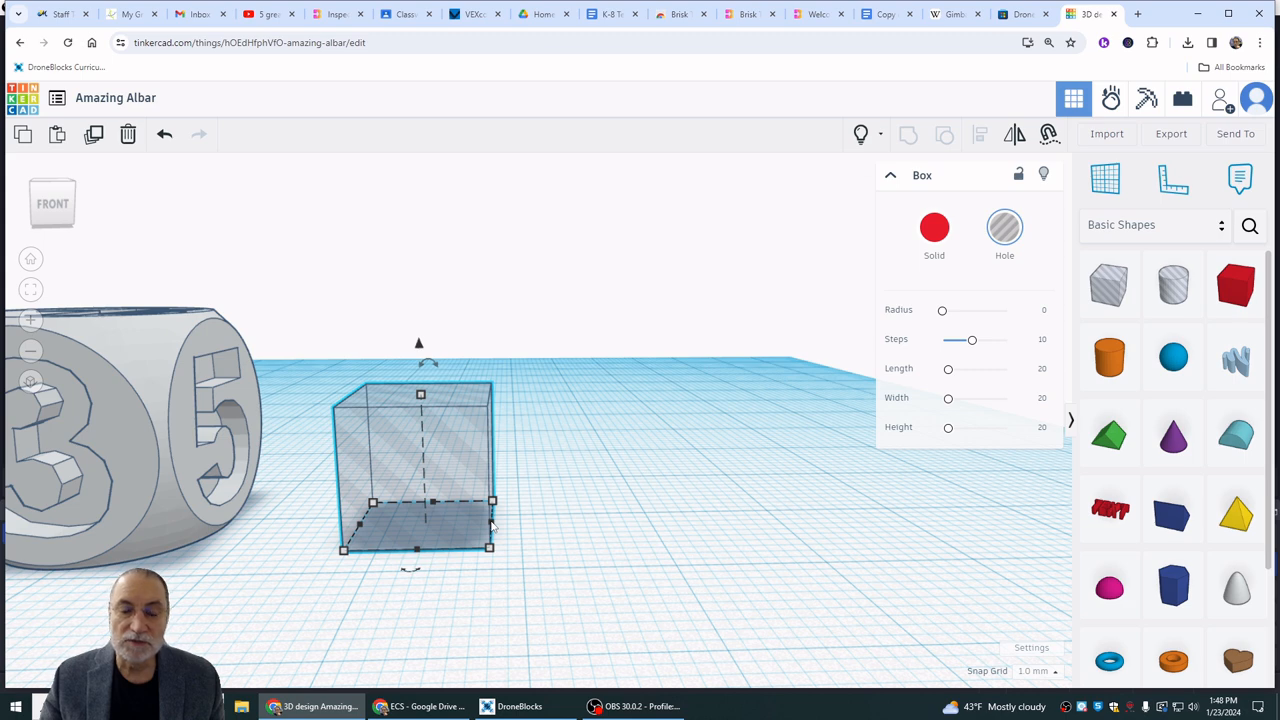
{"action": "left_click_drag", "start_coordinate": [490, 522], "coordinate": [438, 518]}
{"action": "left_click_drag", "start_coordinate": [428, 518], "coordinate": [418, 514]}
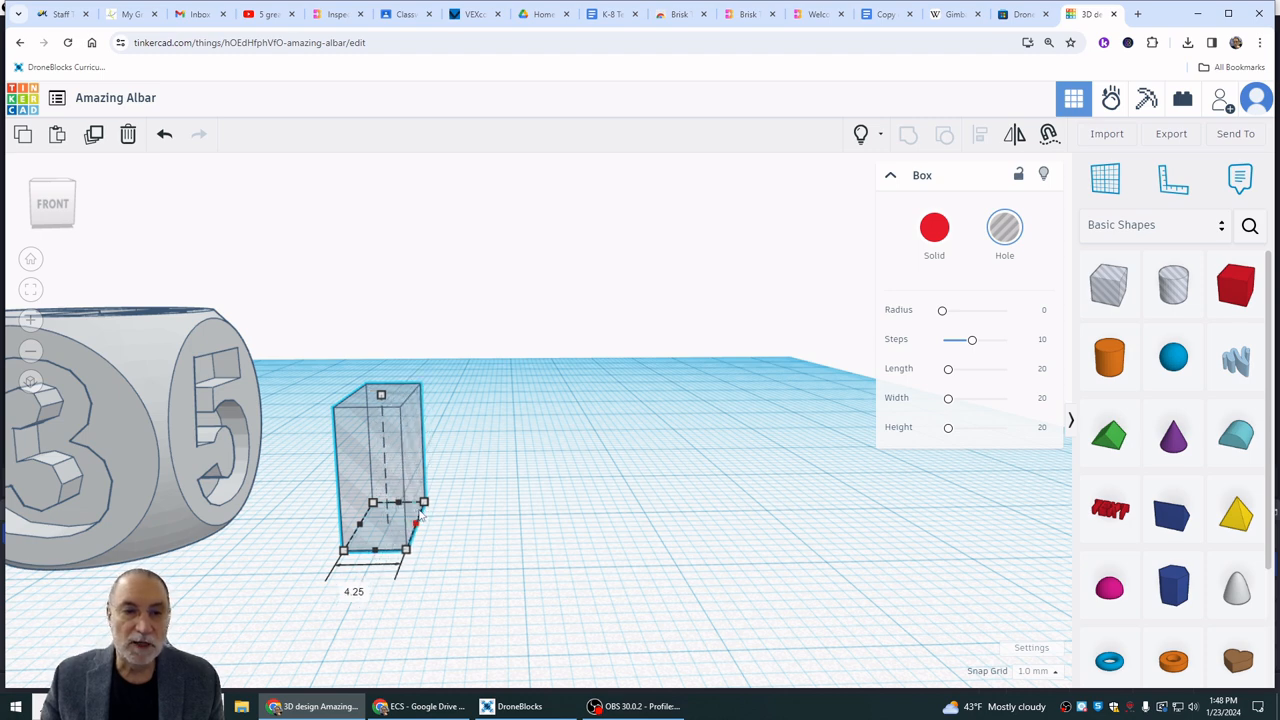
{"action": "left_click", "coordinate": [355, 594]}
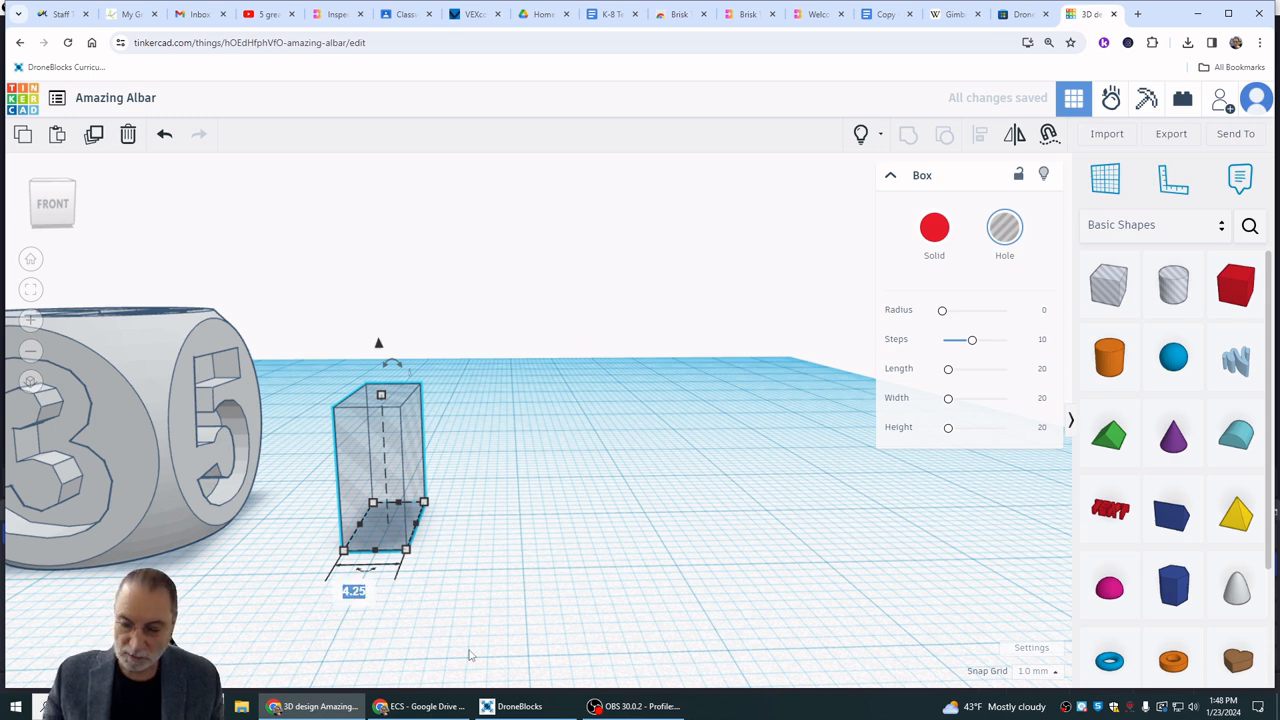
{"action": "type", "text": "4.00"}
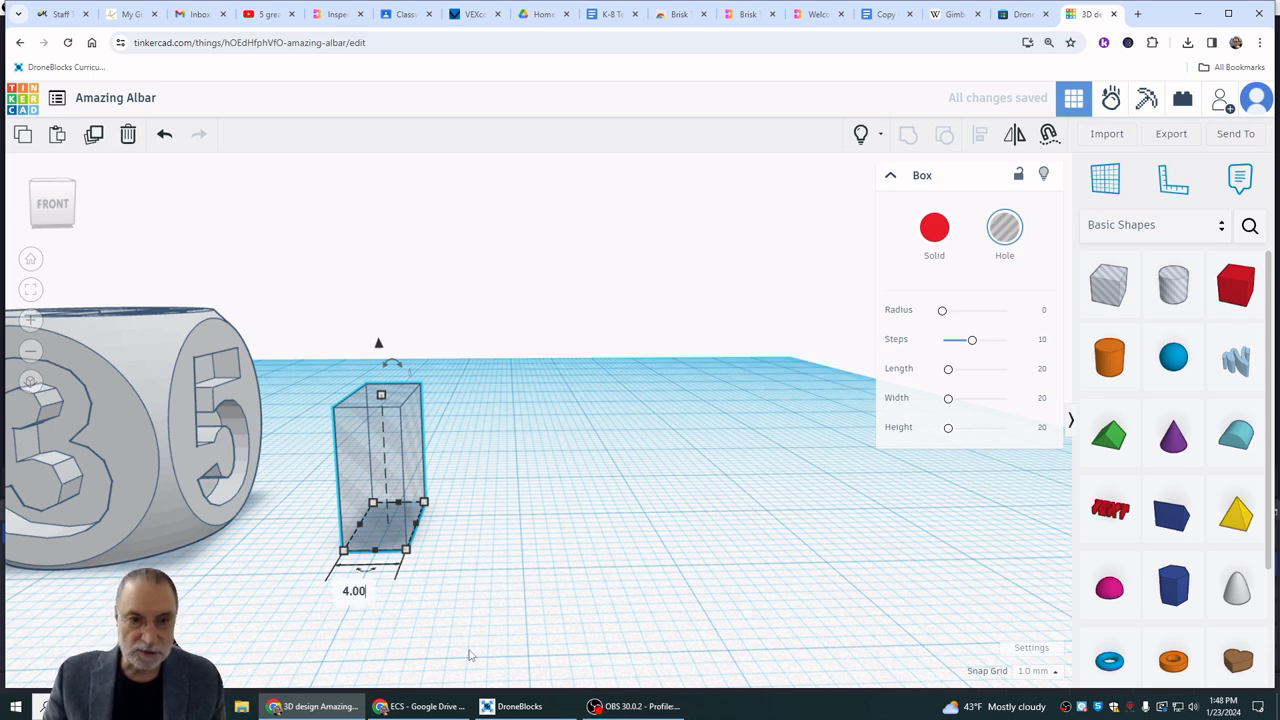
{"action": "key", "text": "Return"}
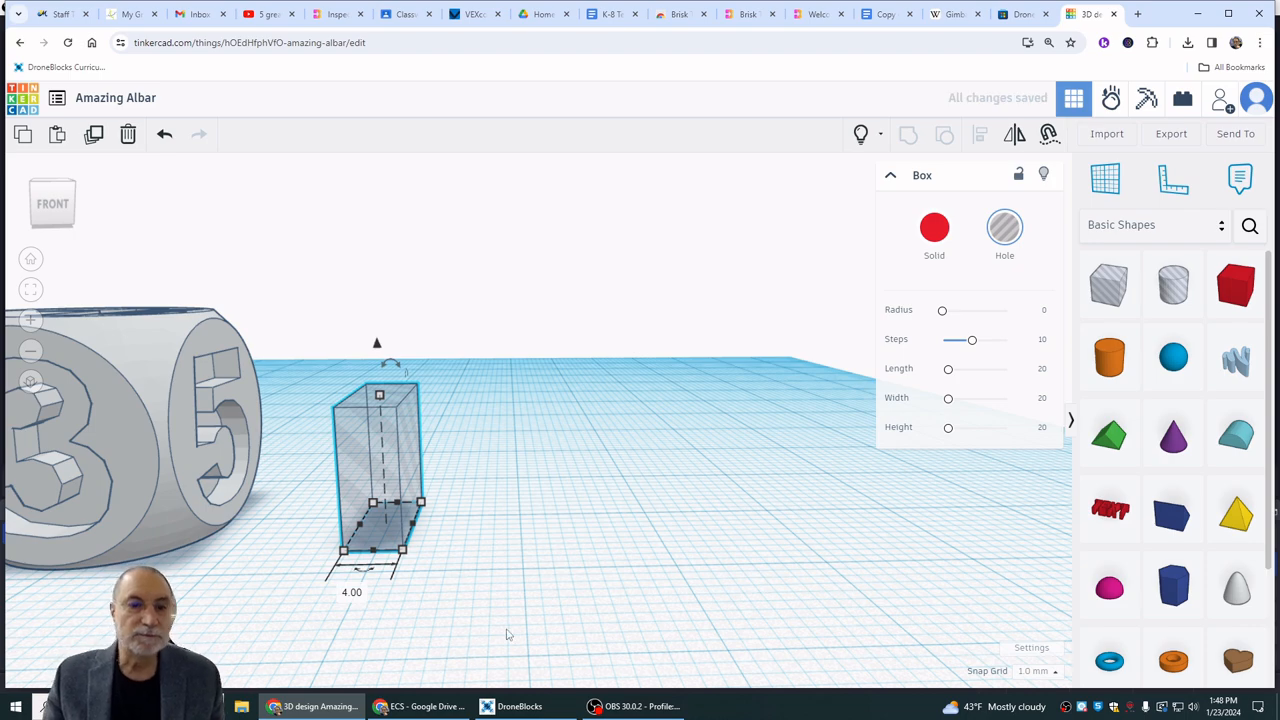
Set the snap grid to 0.25 mm and nudge the hole box one increment away from the dice.
{"action": "right_click_drag", "start_coordinate": [412, 610], "coordinate": [432, 574]}
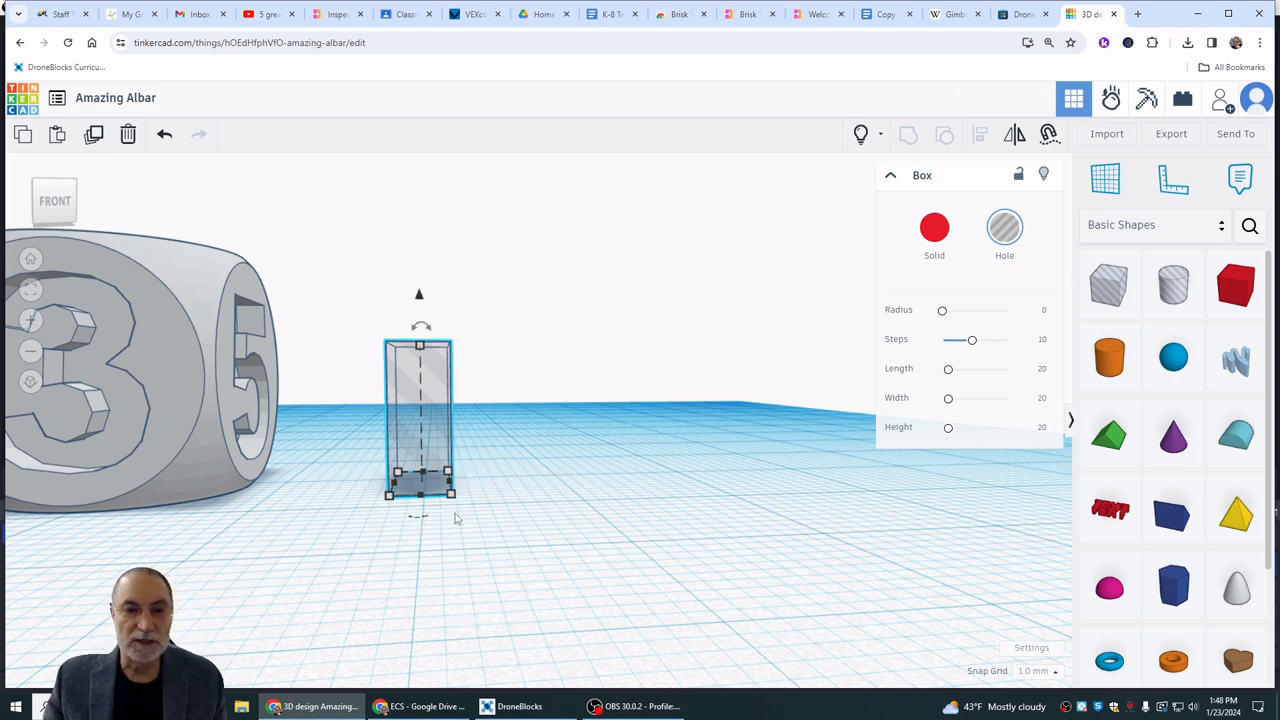
{"action": "left_click", "coordinate": [1035, 671]}
{"action": "left_click", "coordinate": [1043, 545]}
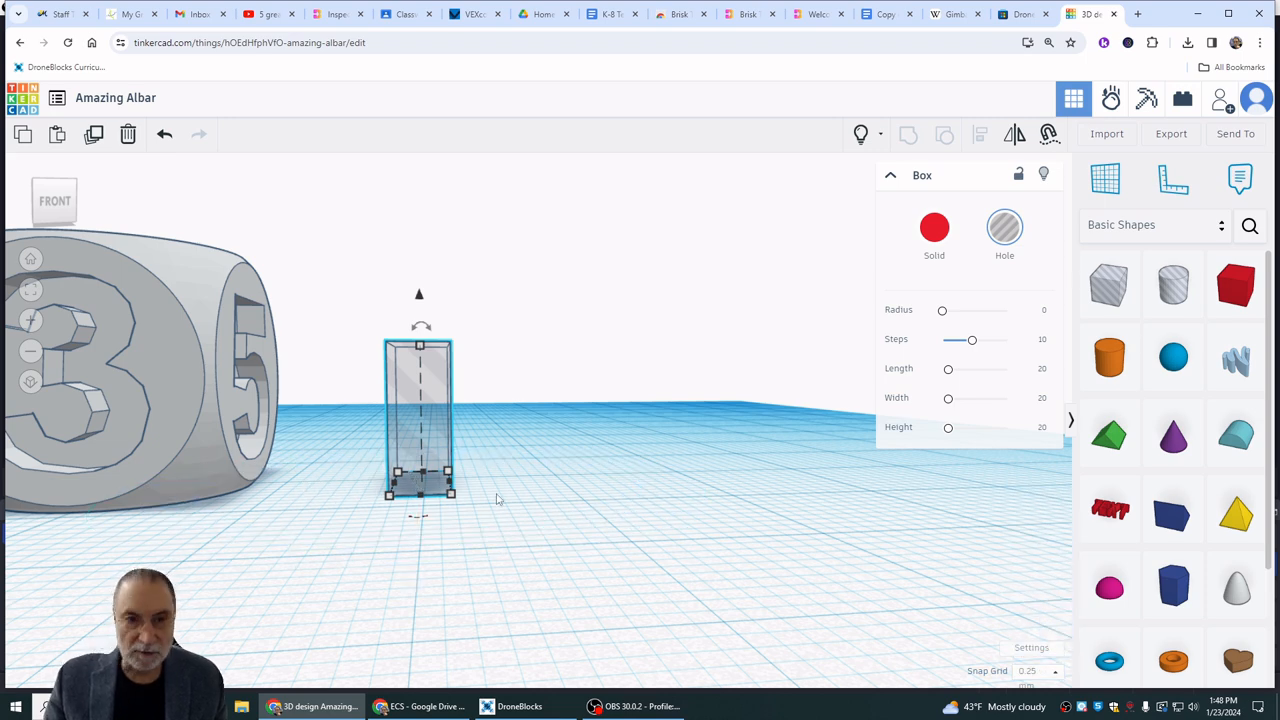
{"action": "key", "text": "Right"}
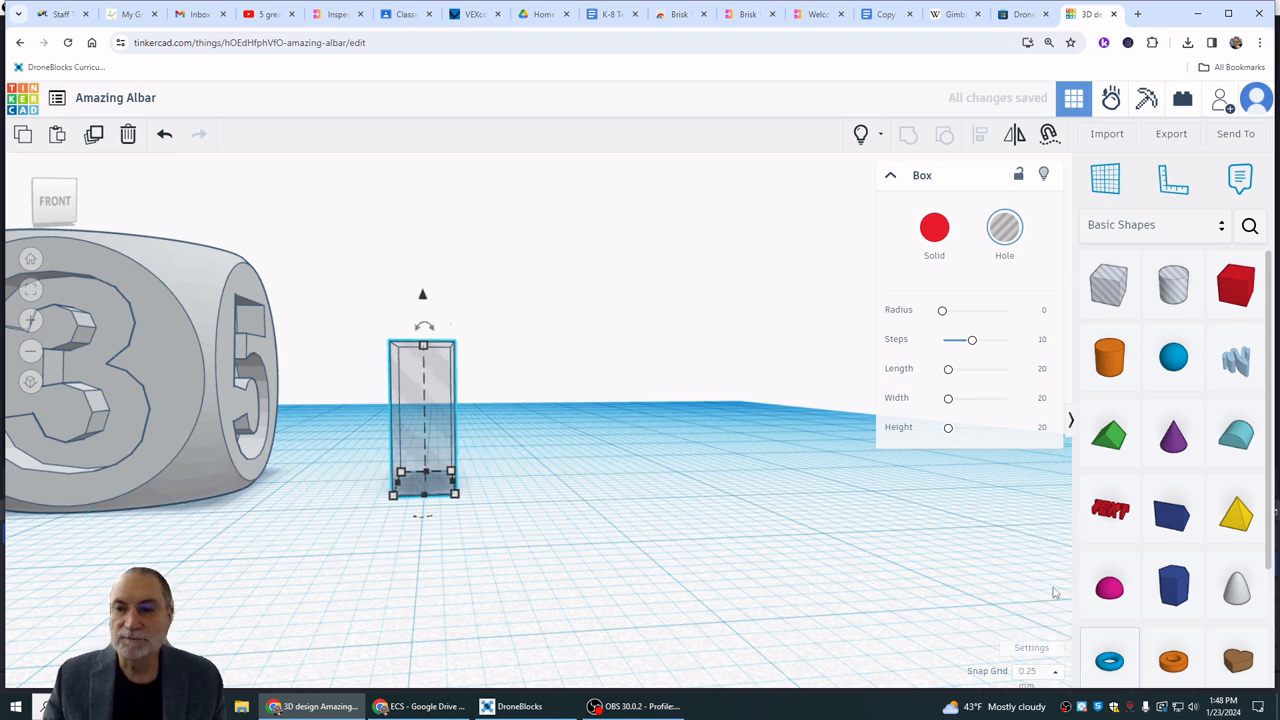
Set the snap grid back to 1.0 mm.
{"action": "left_click", "coordinate": [1030, 673]}
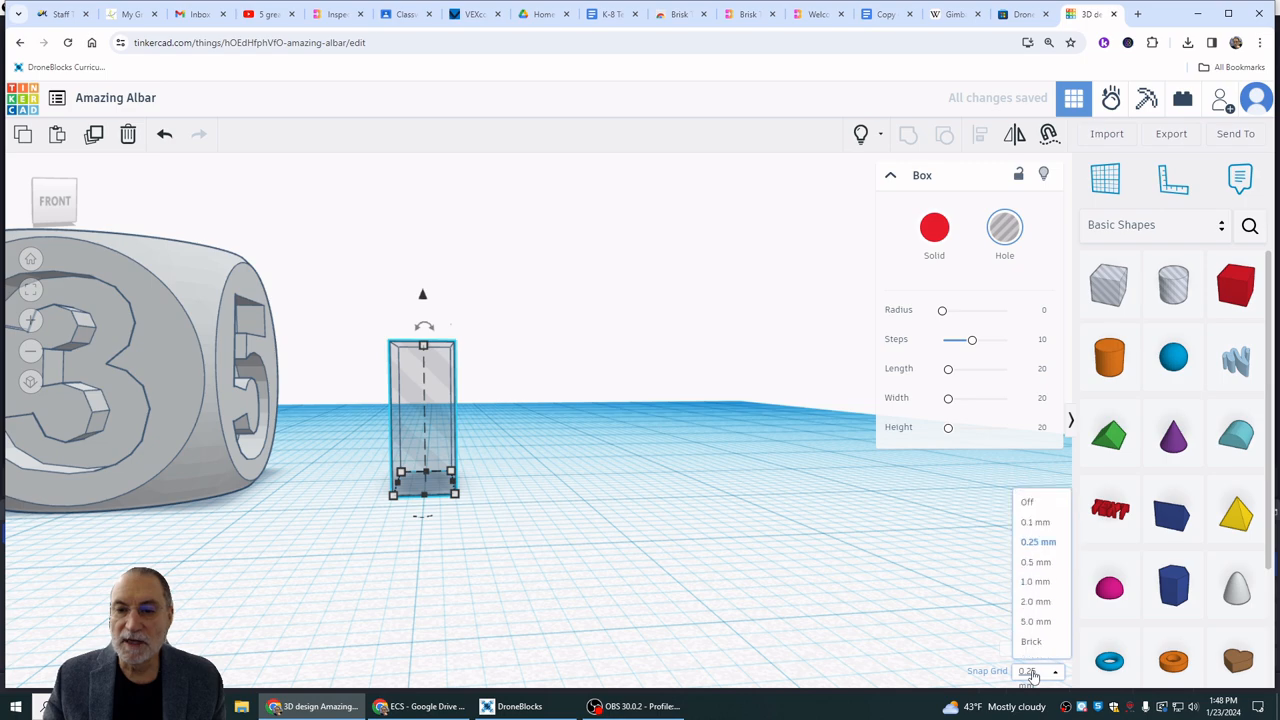
{"action": "left_click", "coordinate": [1035, 581]}
{"action": "mouse_move", "coordinate": [418, 568]}
{"action": "right_mouse_down"}
{"action": "mouse_move", "coordinate": [474, 571]}
{"action": "mouse_move", "coordinate": [424, 580]}
{"action": "right_mouse_up"}
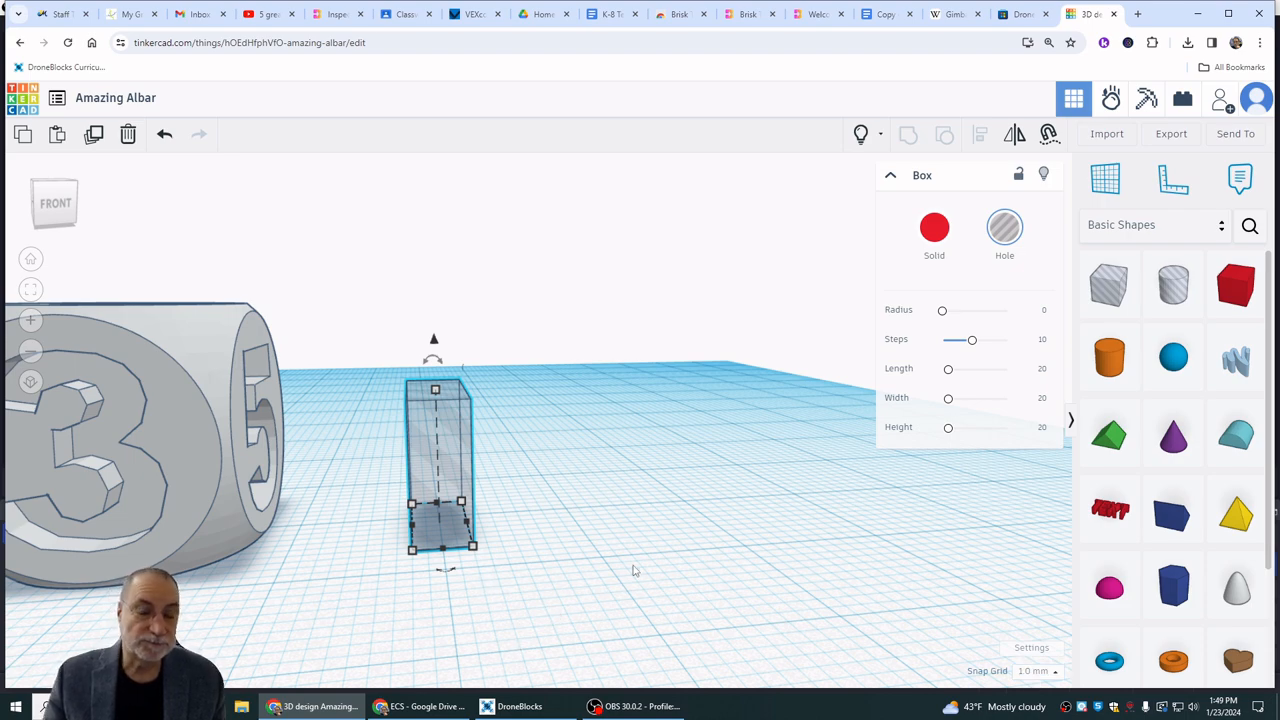
Align the hole box with the dice, centering them vertically and front to back as seen behind the 5 face.
{"action": "right_click_drag", "start_coordinate": [666, 560], "coordinate": [360, 557]}
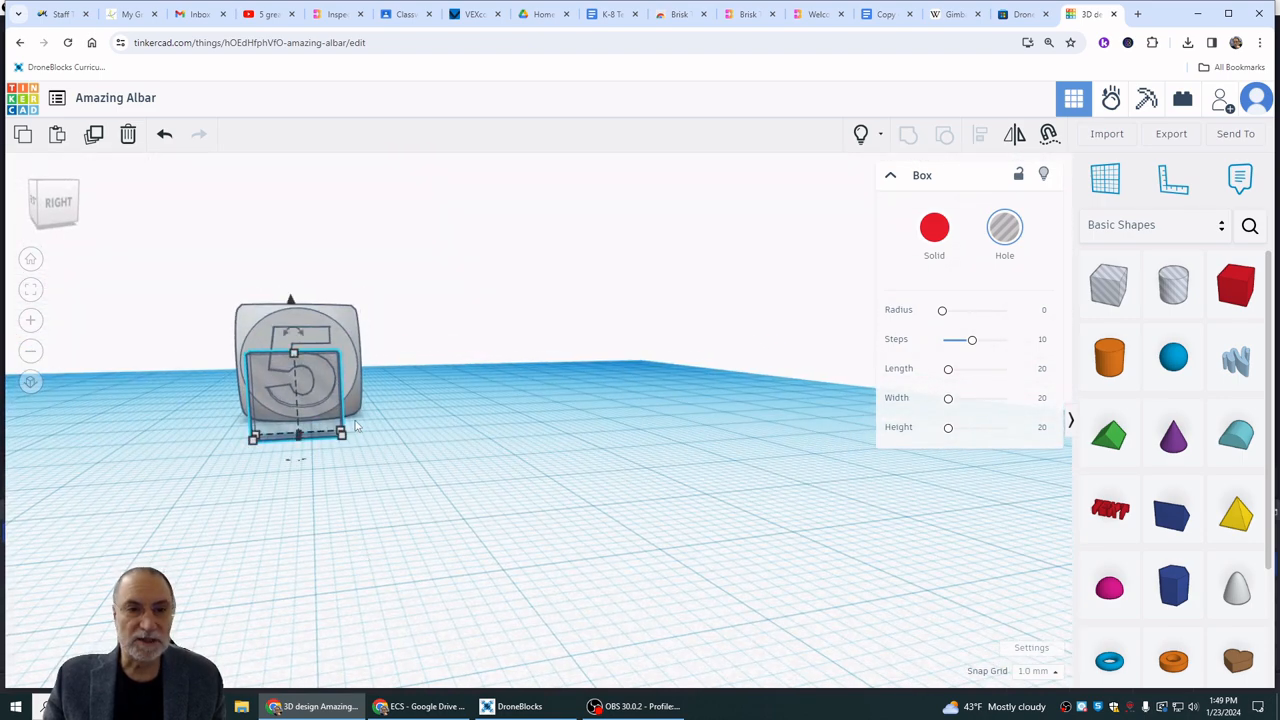
{"action": "left_click_drag", "start_coordinate": [205, 472], "coordinate": [388, 289]}
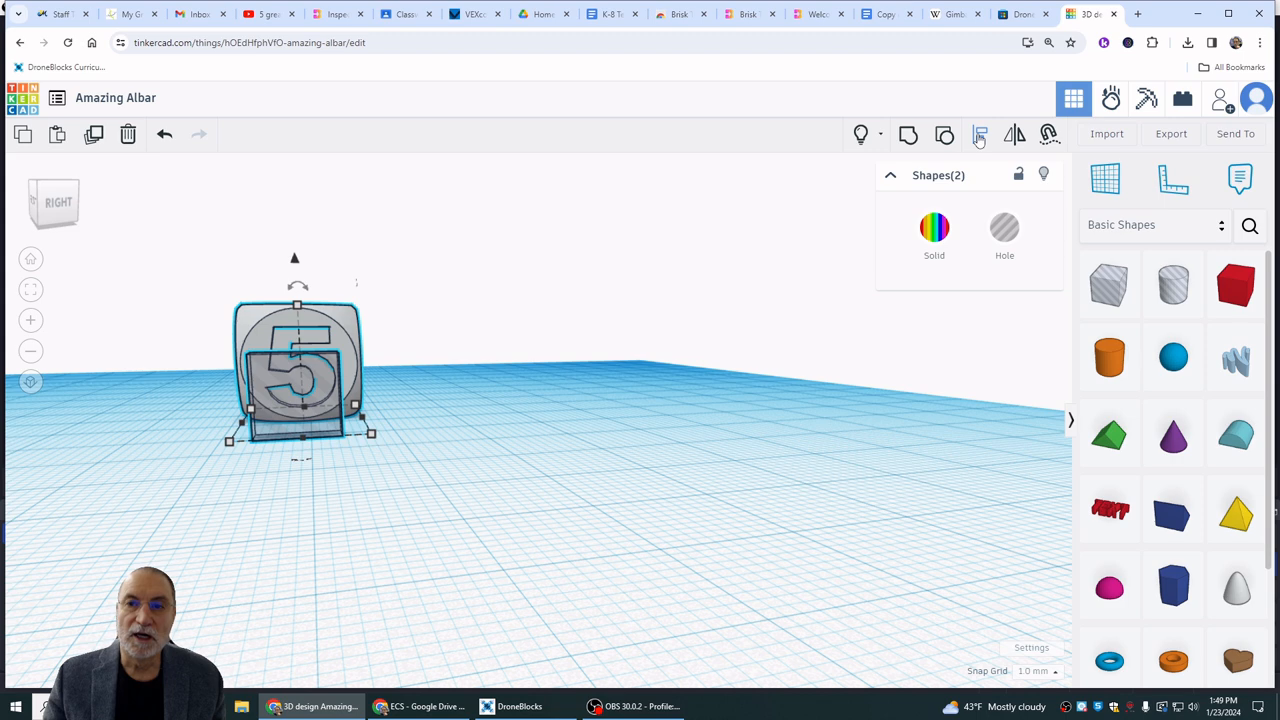
{"action": "left_click", "coordinate": [980, 136]}
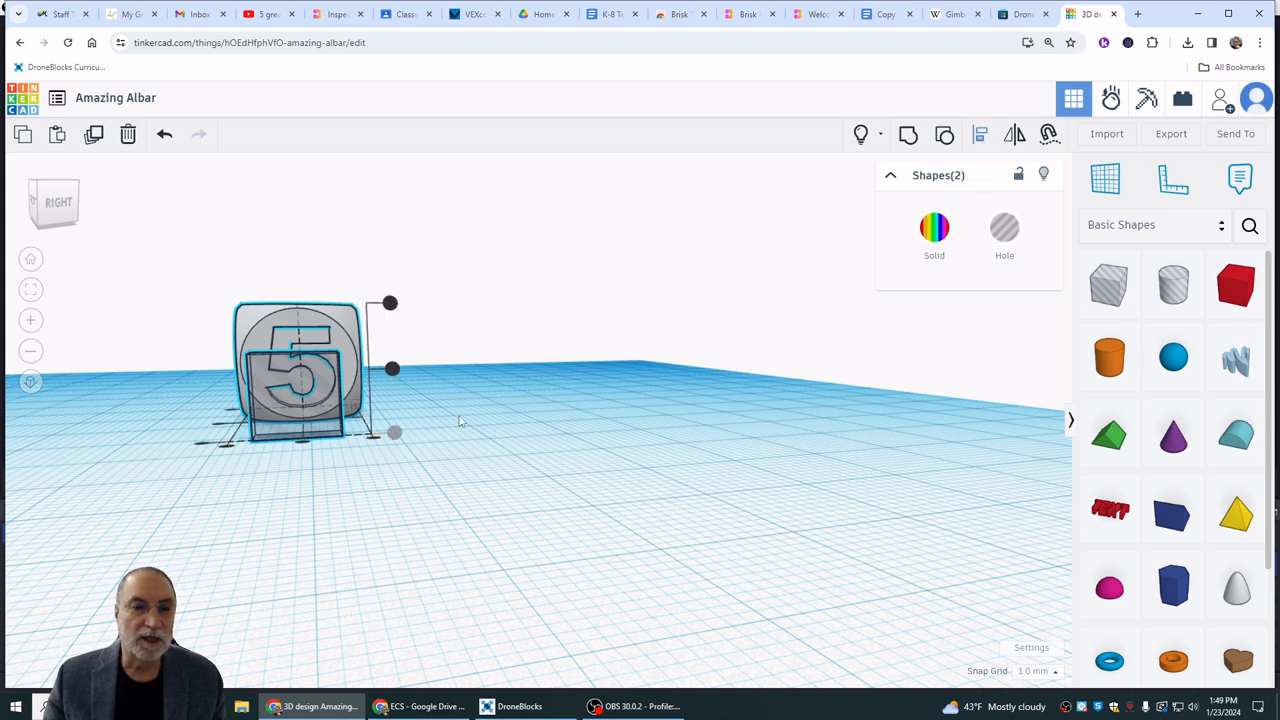
{"action": "left_click", "coordinate": [392, 369]}
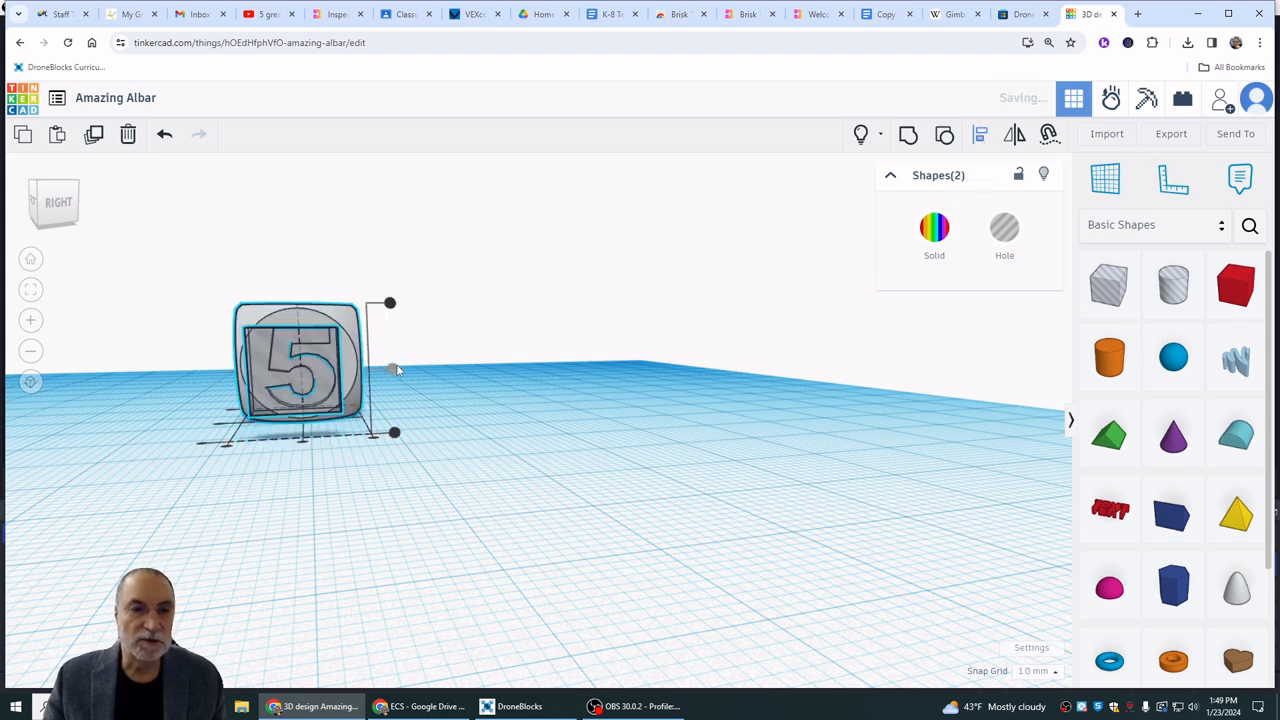
{"action": "left_click", "coordinate": [303, 443]}
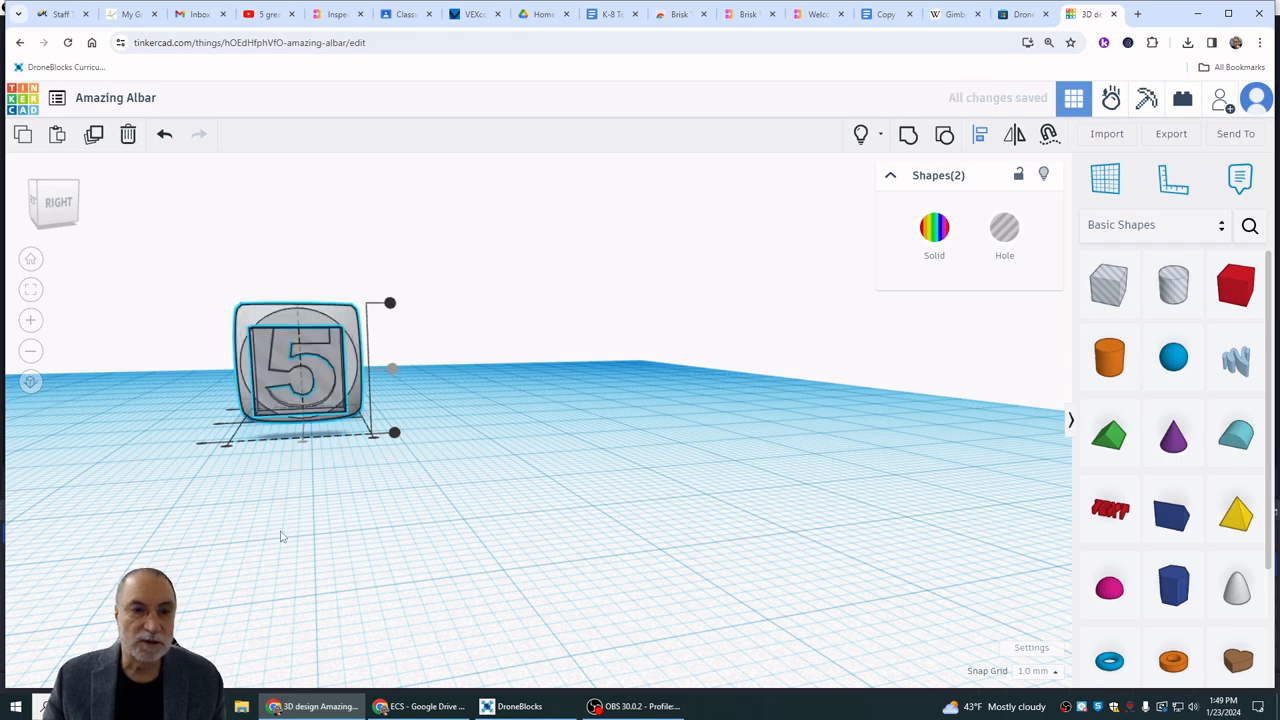
{"action": "right_click_drag", "start_coordinate": [253, 530], "coordinate": [564, 535]}
{"action": "left_click", "coordinate": [474, 620]}
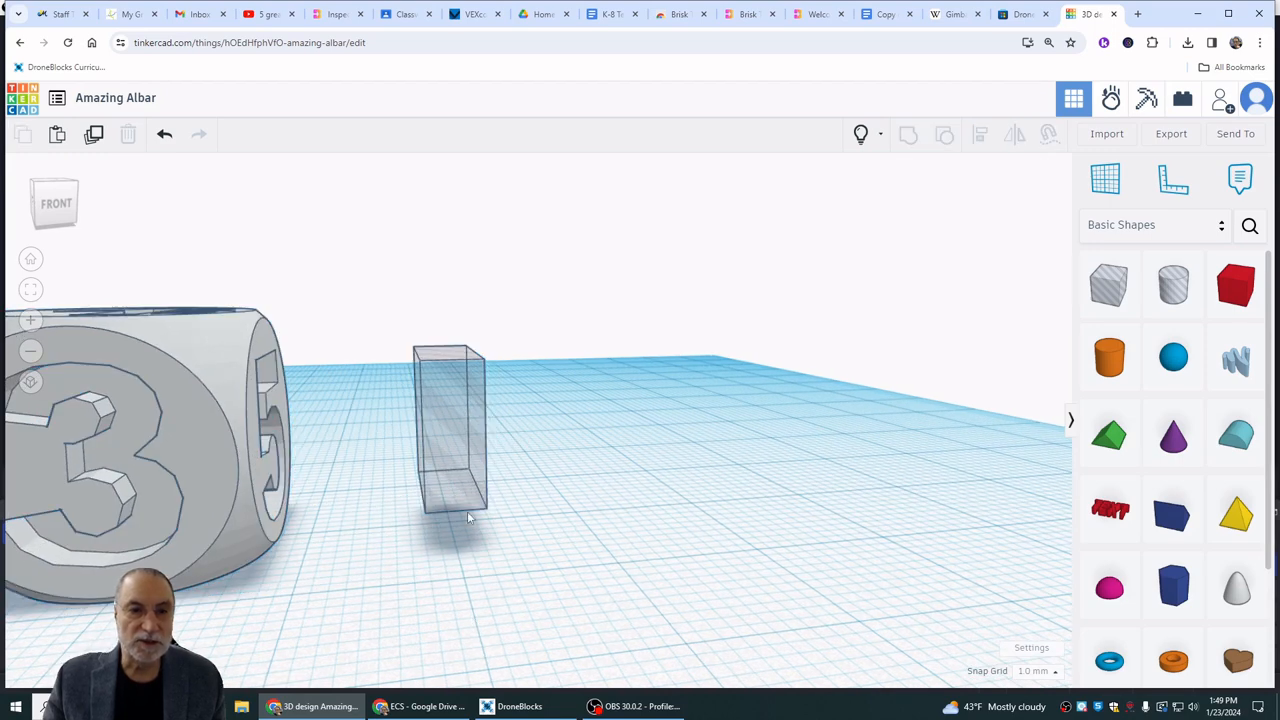
Move the hole box straight toward the dice until it meets the face with the engraved 5.
{"action": "left_click", "coordinate": [461, 460]}
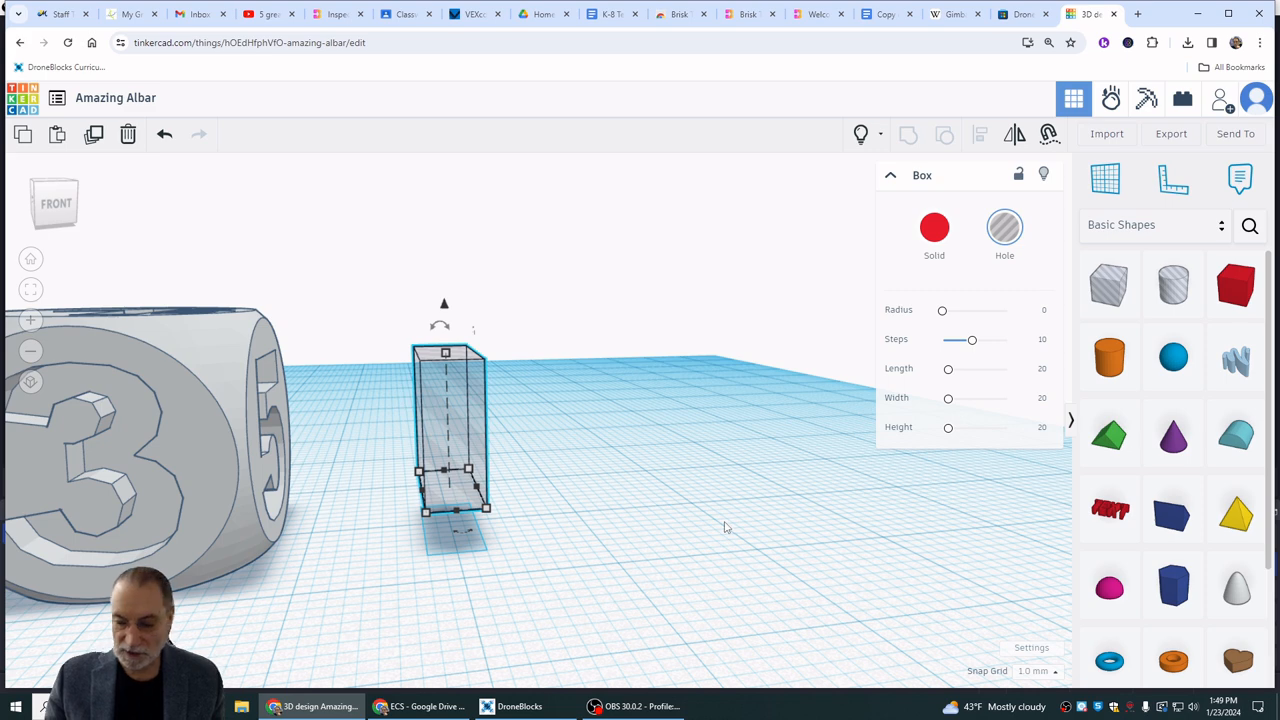
{"action": "key", "text": "Left"}
{"action": "key", "text": "Left"}
{"action": "key", "text": "Left"}
{"action": "key", "text": "Left"}
{"action": "key", "text": "Left"}
{"action": "key", "text": "Left"}
{"action": "key", "text": "Left"}
{"action": "key", "text": "Left"}
{"action": "key", "text": "Left"}
{"action": "key", "text": "Left"}
{"action": "key", "text": "Left"}
{"action": "key", "text": "Left"}
{"action": "key", "text": "Left"}
{"action": "key", "text": "Left"}
{"action": "key", "text": "Left"}
{"action": "key", "text": "Left"}
{"action": "key", "text": "Left"}
{"action": "key", "text": "Left"}
{"action": "key", "text": "Left"}
{"action": "key", "text": "Left"}
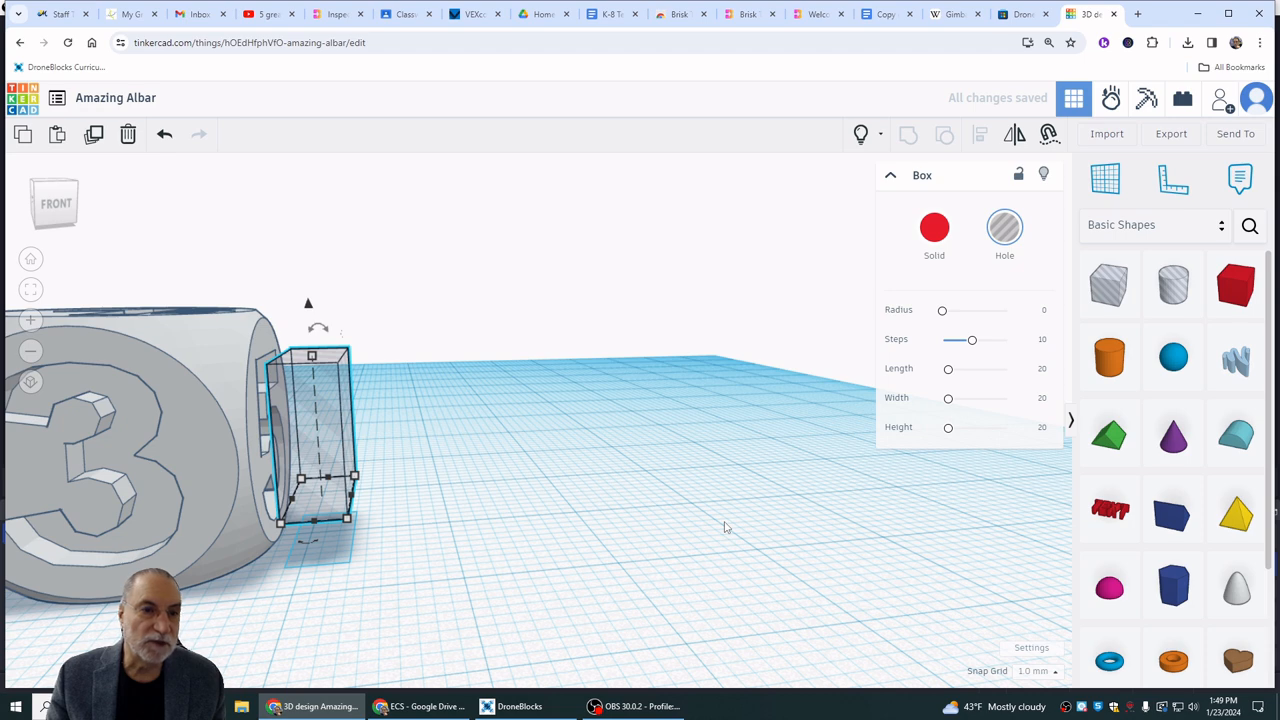
{"action": "key", "text": "Left"}
{"action": "key", "text": "Left"}
{"action": "key", "text": "Left"}
{"action": "key", "text": "Left"}
{"action": "key", "text": "Left"}
{"action": "key", "text": "Left"}
{"action": "key", "text": "Left"}
{"action": "key", "text": "Left"}
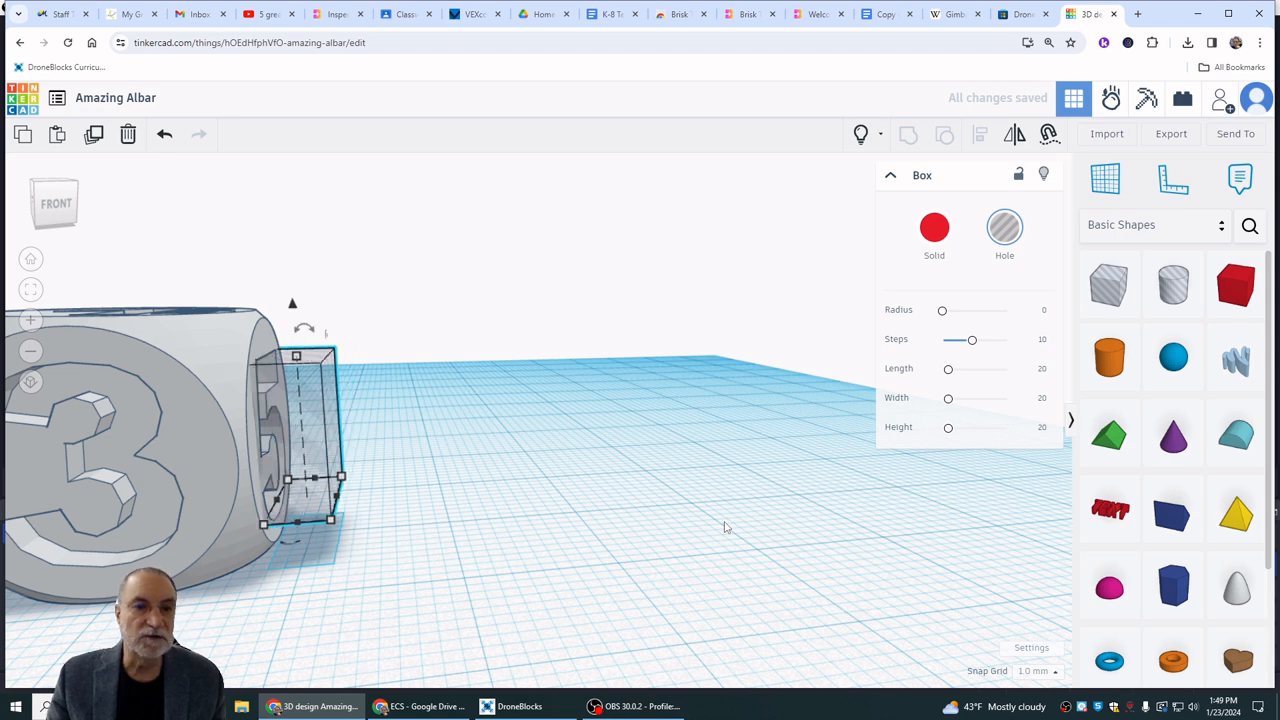
{"action": "key", "text": "Right"}
{"action": "key", "text": "Right"}
{"action": "key", "text": "Left"}
{"action": "key", "text": "Left"}
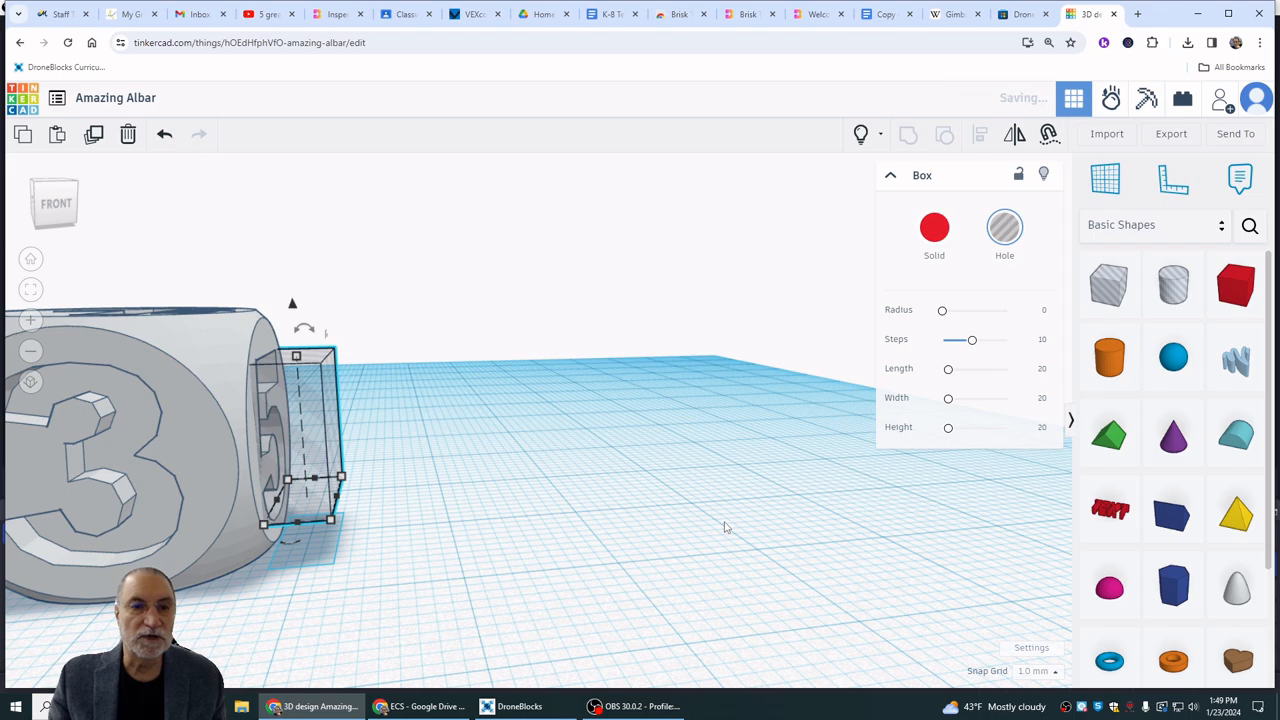
Push the hole box further through the 5 face until it lies completely inside the dice.
{"action": "right_click_drag", "start_coordinate": [491, 517], "coordinate": [415, 517]}
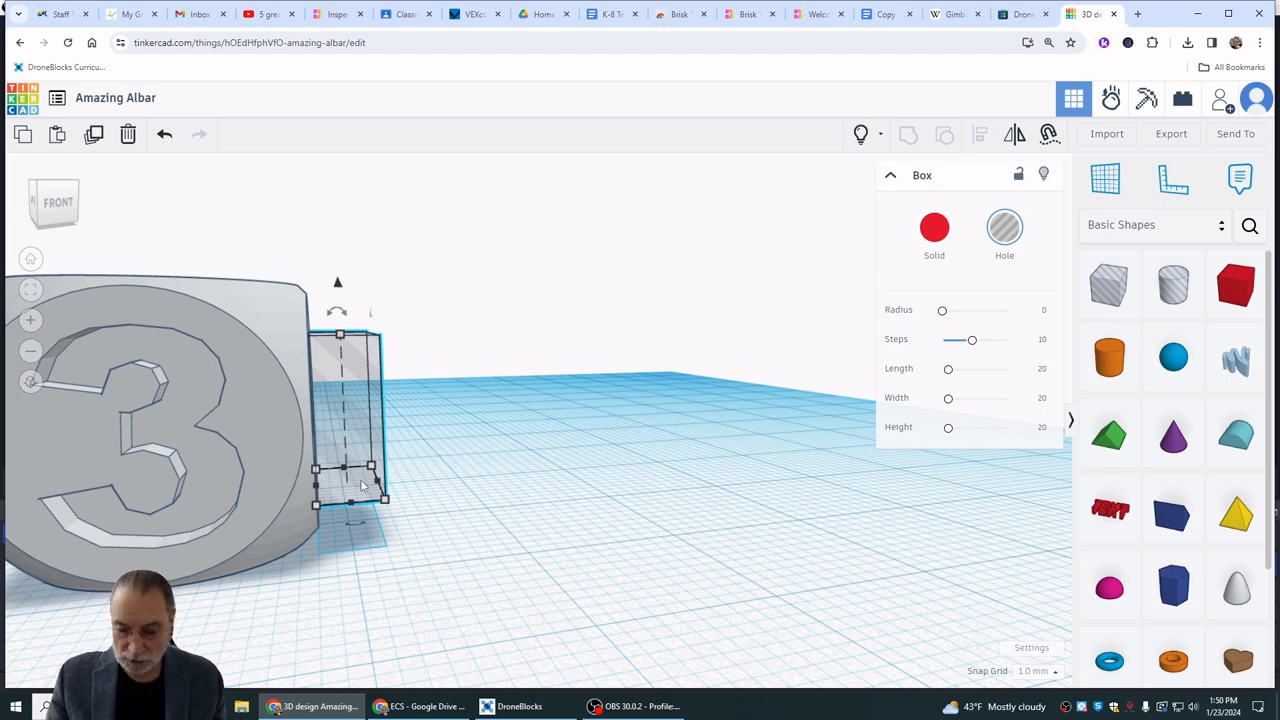
{"action": "key", "text": "Left"}
{"action": "key", "text": "Left"}
{"action": "key", "text": "Left"}
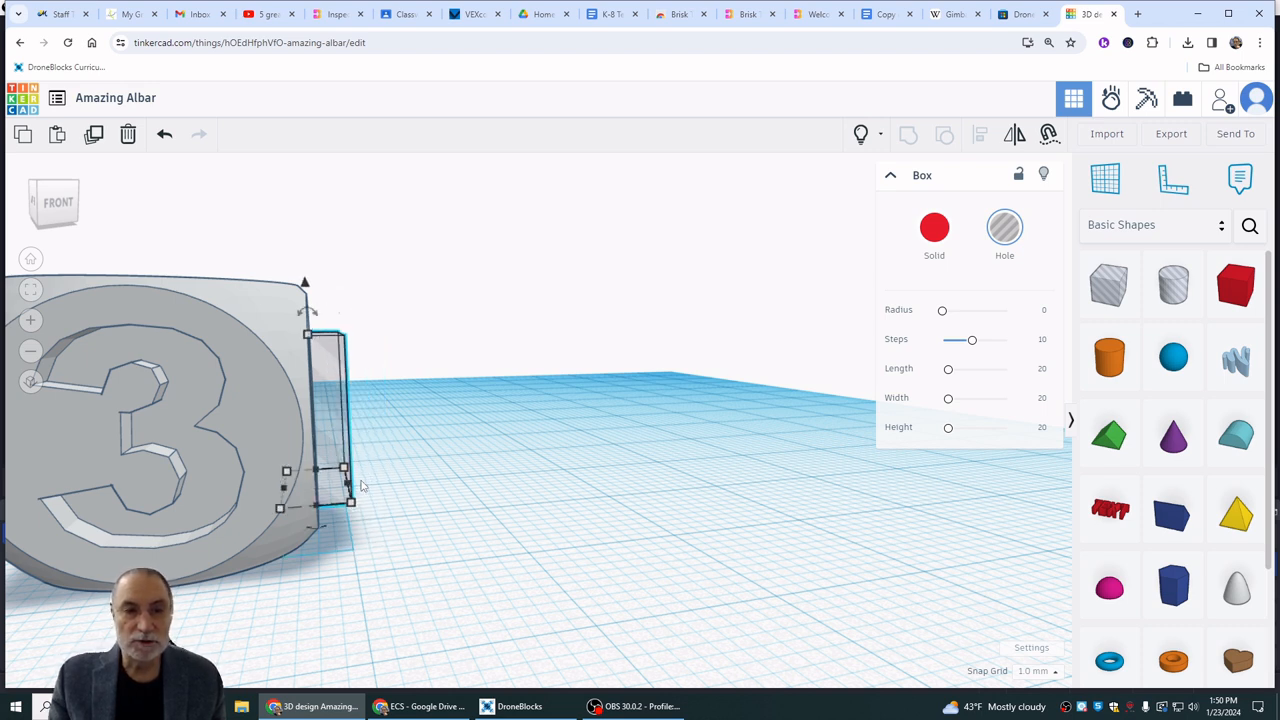
{"action": "key", "text": "Left"}
{"action": "key", "text": "Left"}
{"action": "key", "text": "Left"}
{"action": "key", "text": "Left"}
{"action": "key", "text": "Left"}
{"action": "key", "text": "Left"}
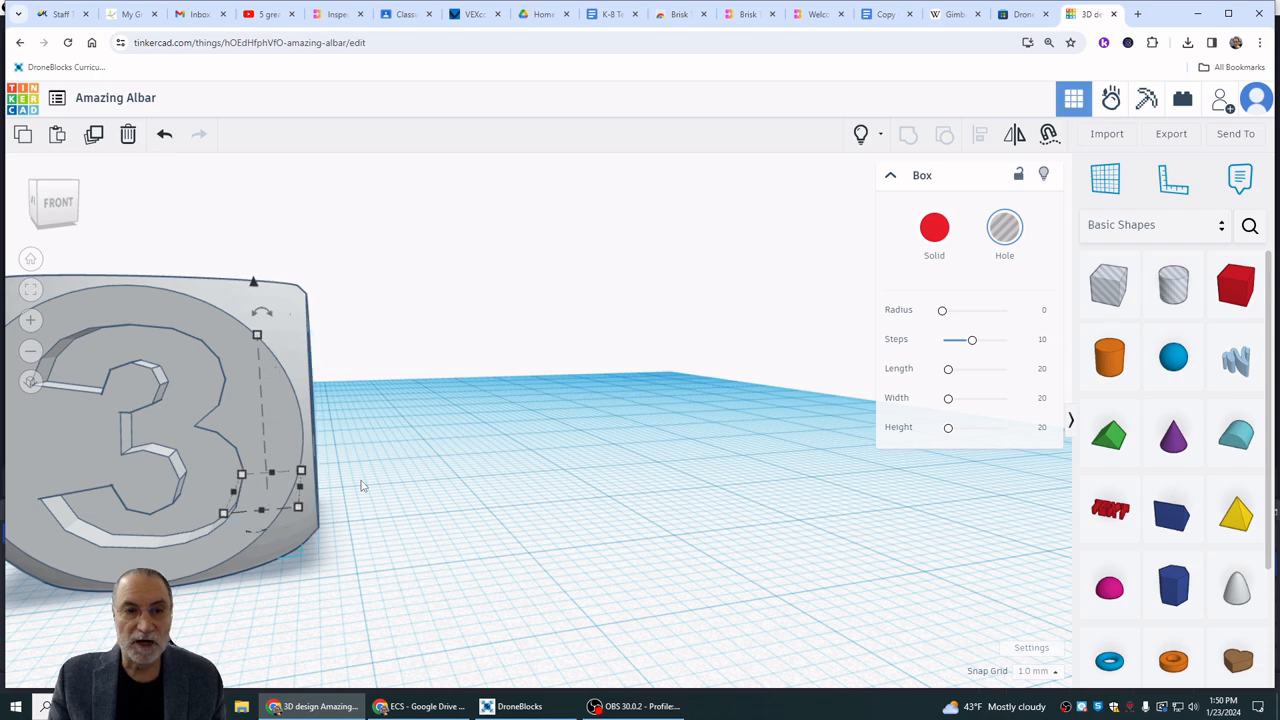
{"action": "key", "text": "Left"}
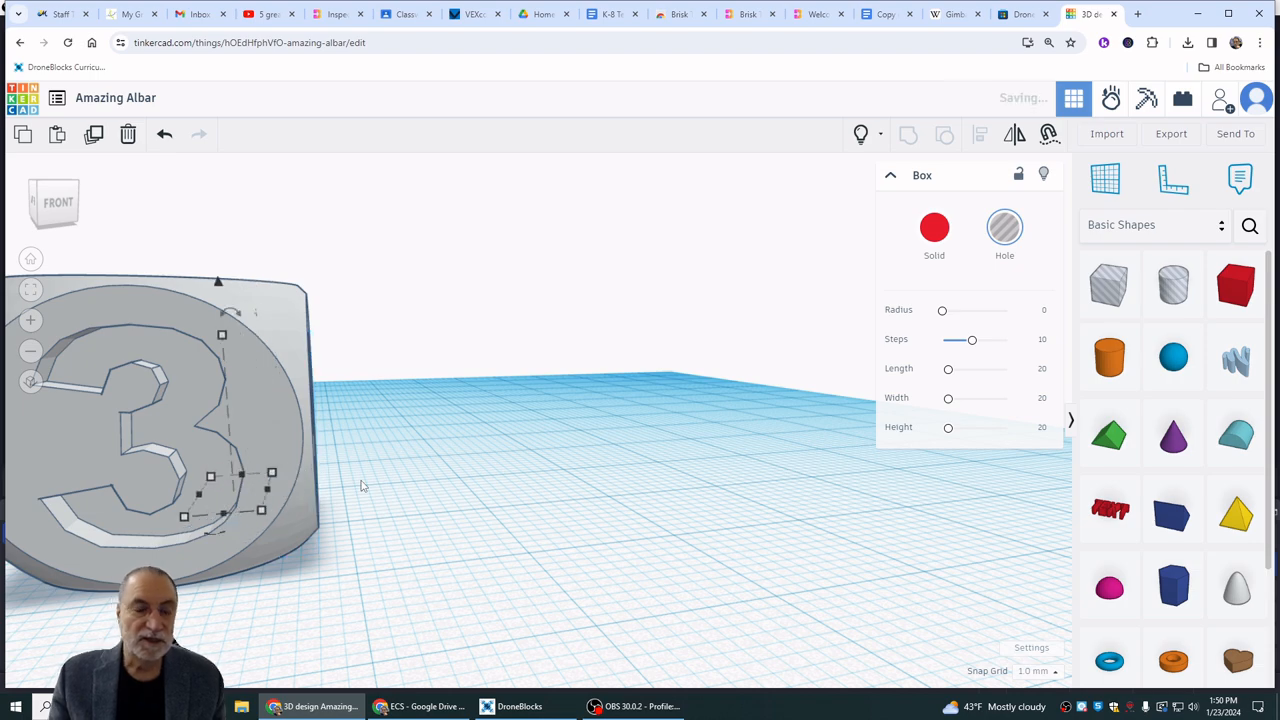
Group the dice with the enclosed hole box to cut a hidden cavity inside it.
{"action": "right_click_drag", "start_coordinate": [366, 482], "coordinate": [323, 528]}
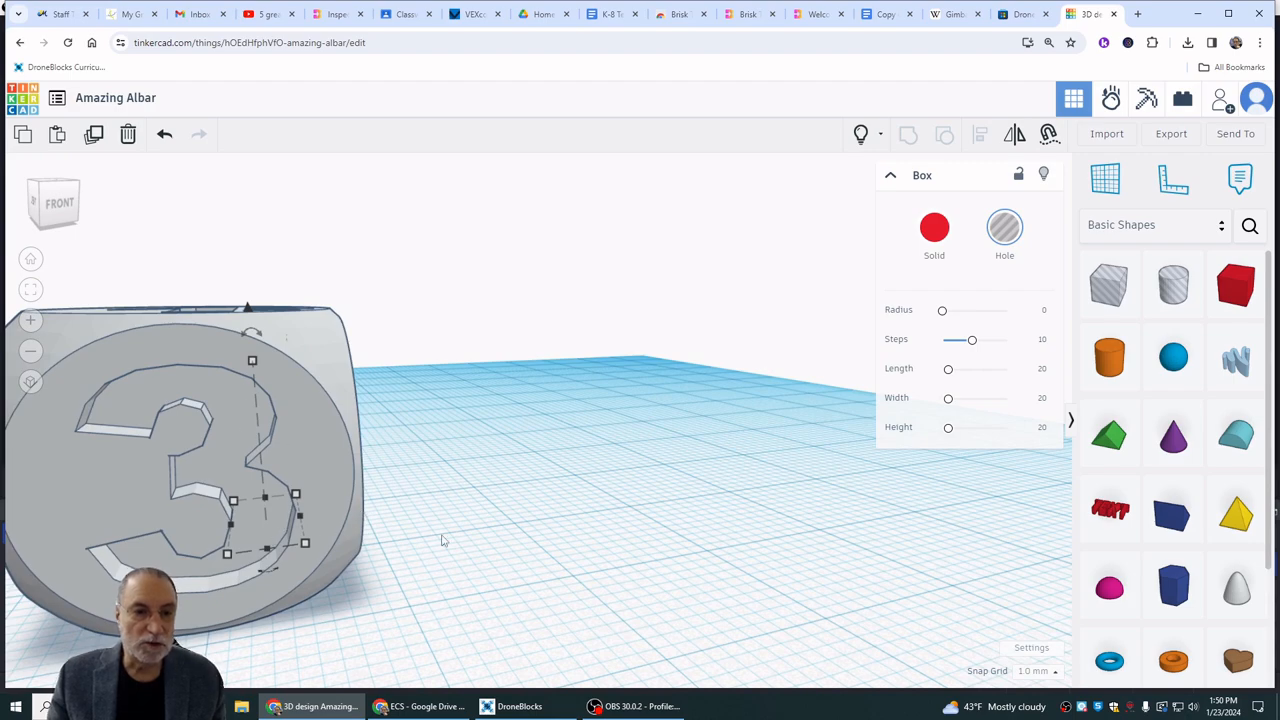
{"action": "mouse_move", "coordinate": [443, 540]}
{"action": "right_mouse_down"}
{"action": "mouse_move", "coordinate": [343, 506]}
{"action": "mouse_move", "coordinate": [391, 414]}
{"action": "mouse_move", "coordinate": [371, 546]}
{"action": "mouse_move", "coordinate": [383, 595]}
{"action": "mouse_move", "coordinate": [260, 574]}
{"action": "mouse_move", "coordinate": [386, 526]}
{"action": "mouse_move", "coordinate": [451, 523]}
{"action": "right_mouse_up"}
{"action": "scroll", "coordinate": [340, 581], "scroll_direction": "down", "scroll_amount": 3}
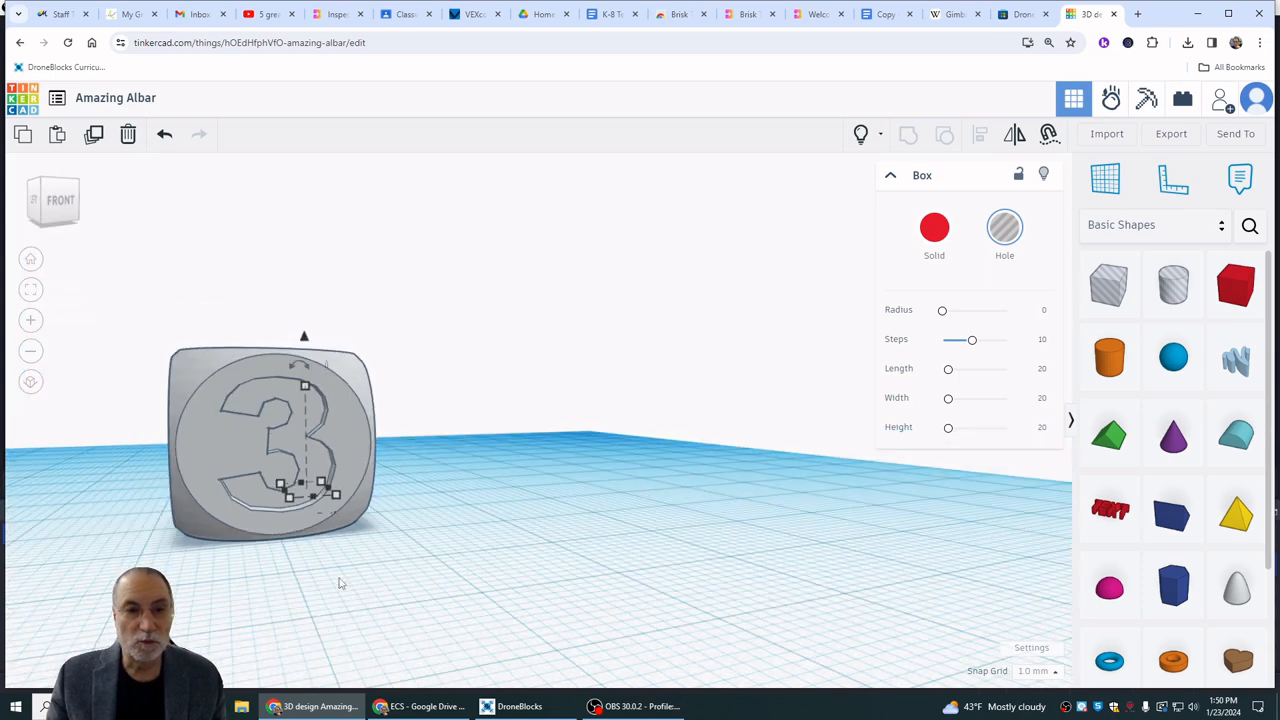
{"action": "right_click_drag", "start_coordinate": [340, 581], "coordinate": [323, 620]}
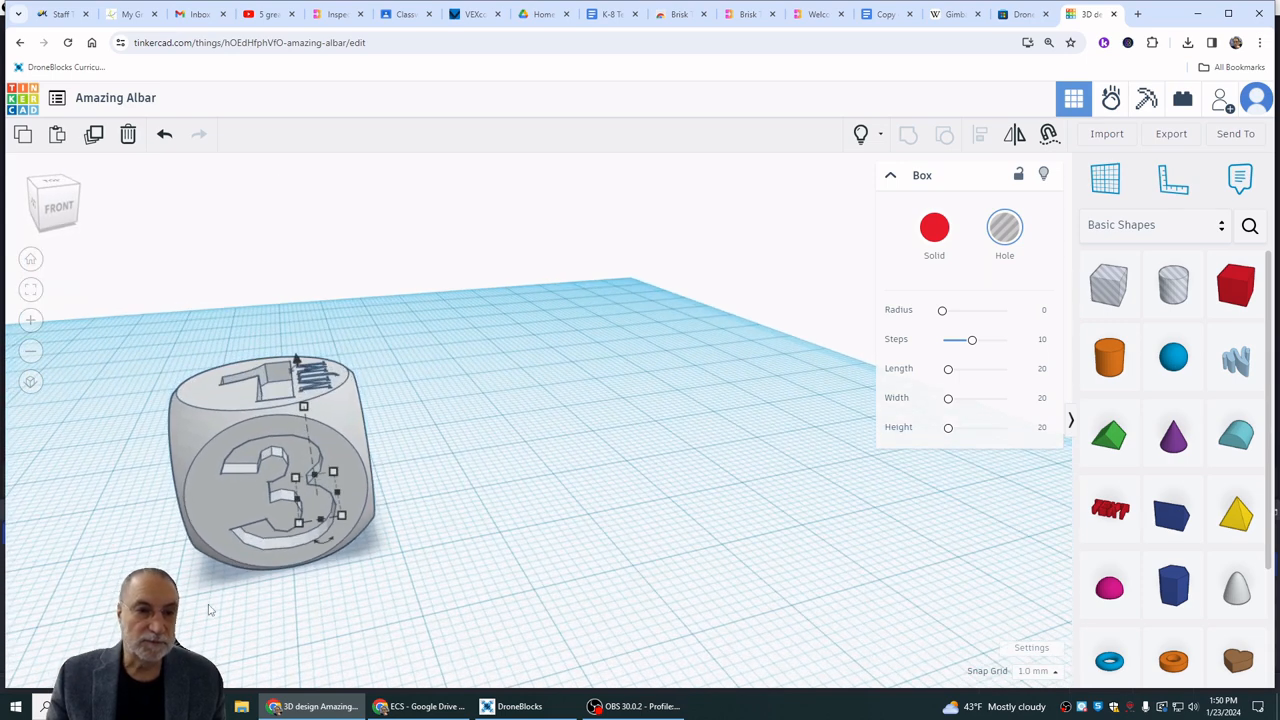
{"action": "left_click_drag", "start_coordinate": [170, 600], "coordinate": [459, 325]}
{"action": "key", "text": "ctrl+g"}
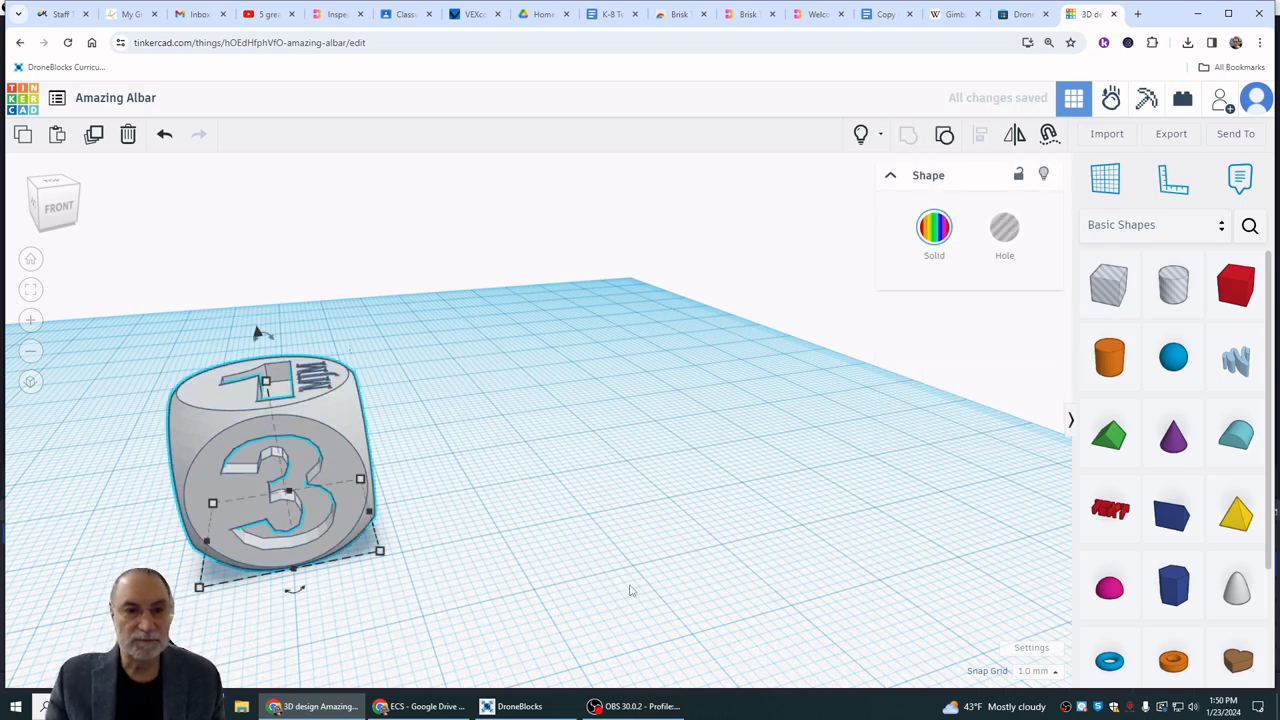
{"action": "left_click", "coordinate": [535, 556]}
{"action": "right_click_drag", "start_coordinate": [594, 594], "coordinate": [561, 580]}
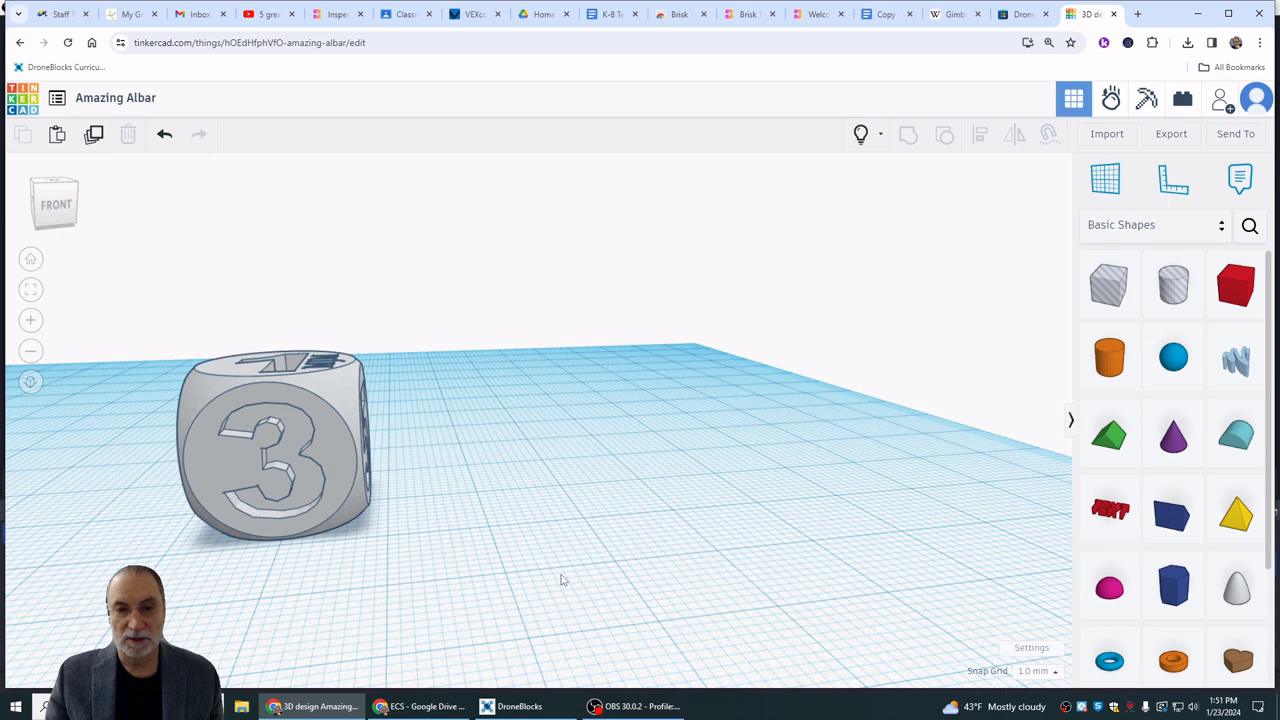
Make a copy of the dice and move it sideways until it stands just clear of the original's 5 face.
{"action": "left_click", "coordinate": [332, 452]}
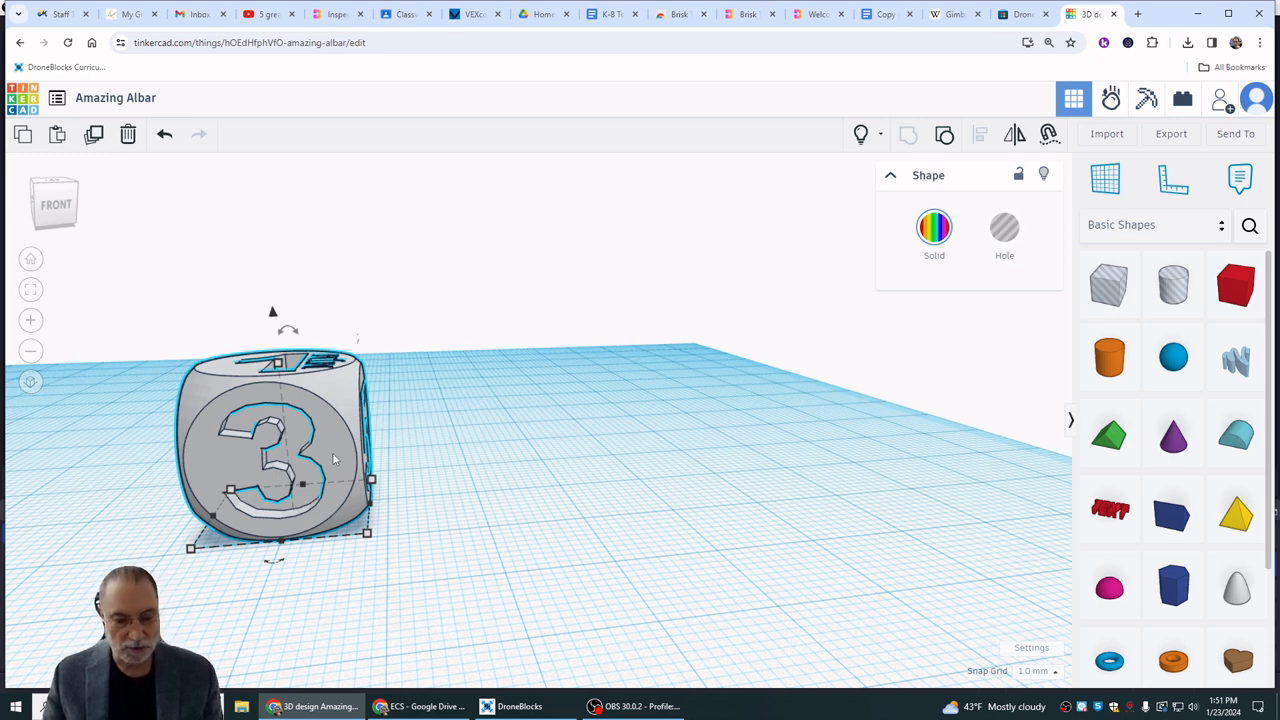
{"action": "key", "text": "ctrl+v"}
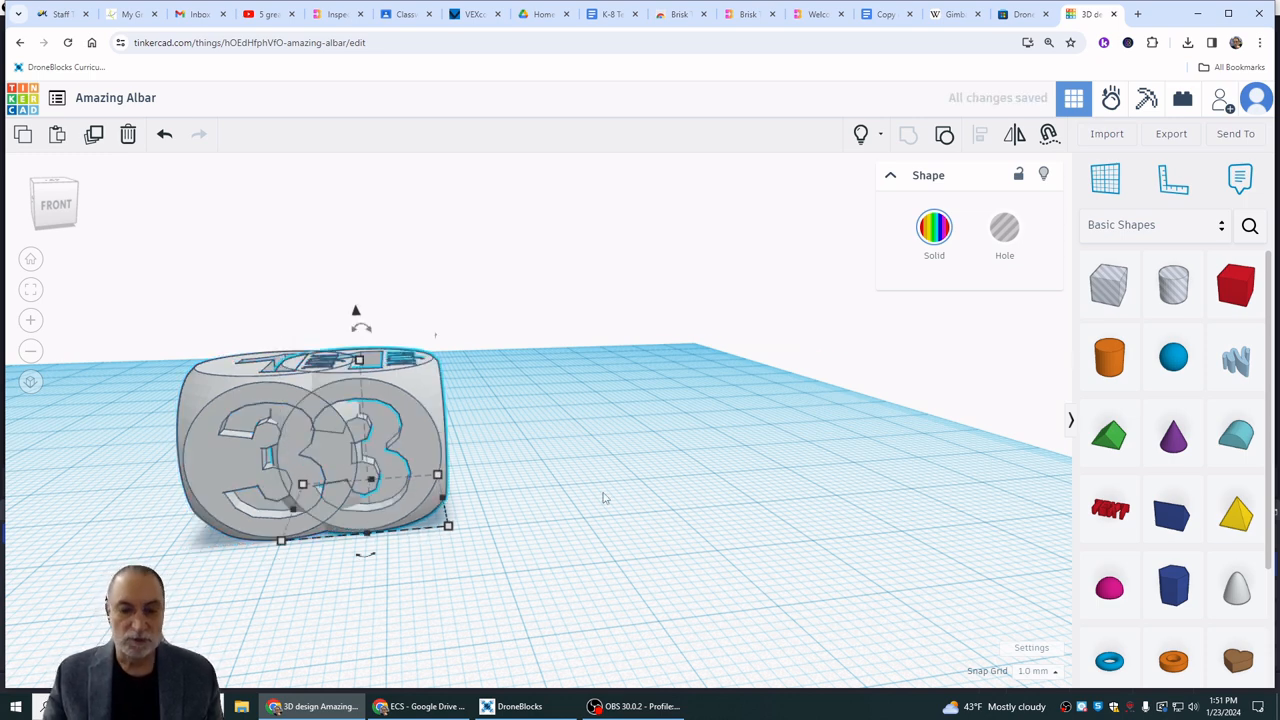
{"action": "key", "text": "Right"}
{"action": "key", "text": "Right"}
{"action": "key", "text": "Right"}
{"action": "key", "text": "Right"}
{"action": "key", "text": "Right"}
{"action": "key", "text": "Right"}
{"action": "key", "text": "Right"}
{"action": "key", "text": "Right"}
{"action": "key", "text": "Right"}
{"action": "key", "text": "Right"}
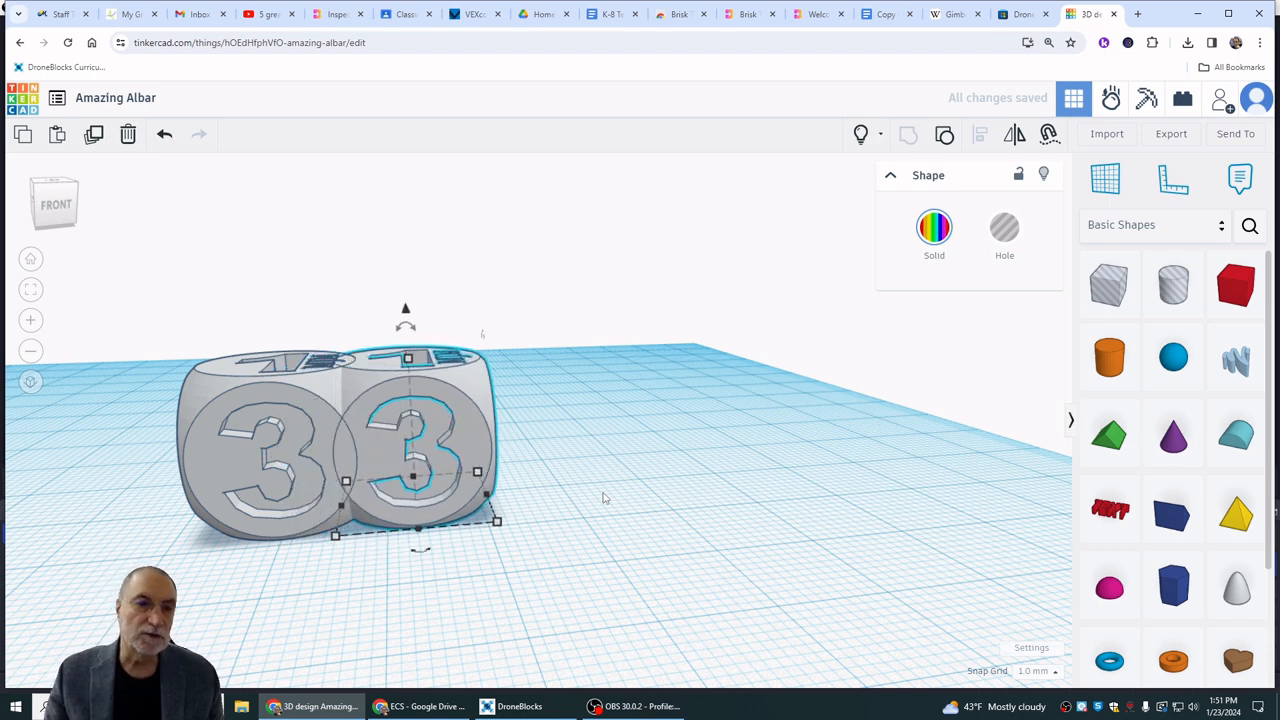
{"action": "key", "text": "Right"}
{"action": "key", "text": "Right"}
{"action": "key", "text": "Right"}
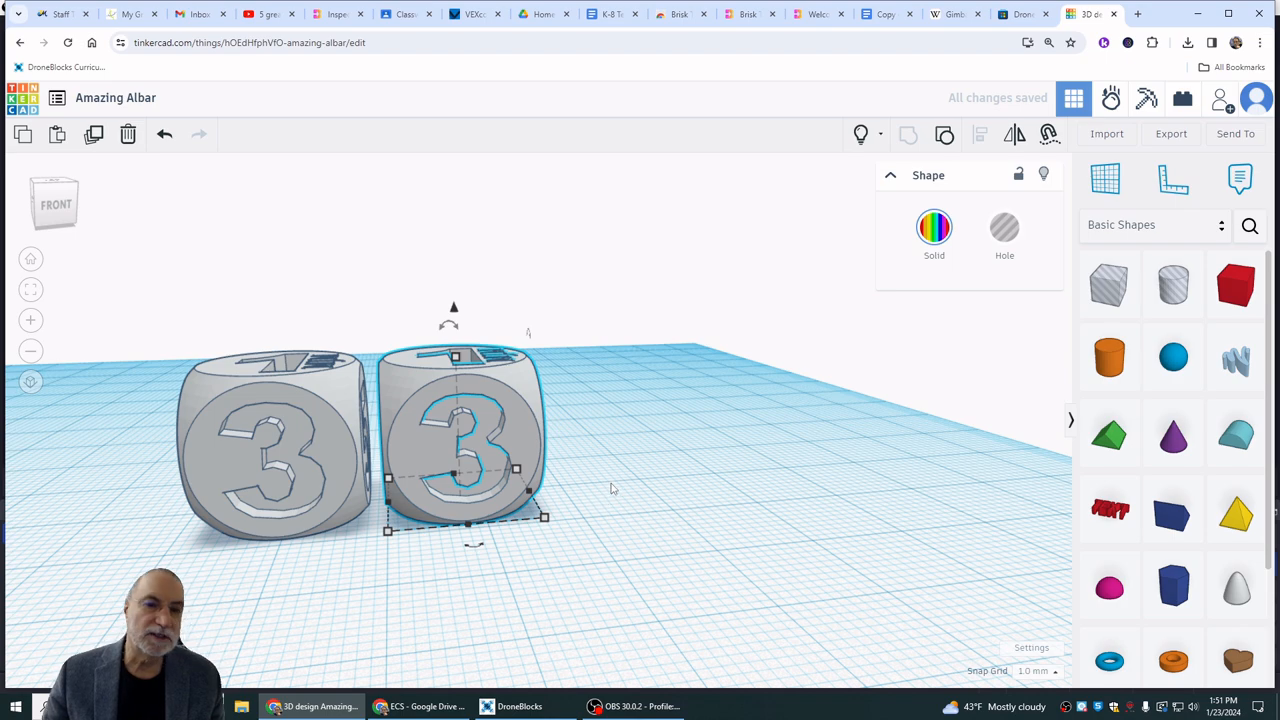
{"action": "mouse_move", "coordinate": [574, 557]}
{"action": "right_mouse_down"}
{"action": "mouse_move", "coordinate": [605, 545]}
{"action": "mouse_move", "coordinate": [591, 546]}
{"action": "right_mouse_up"}
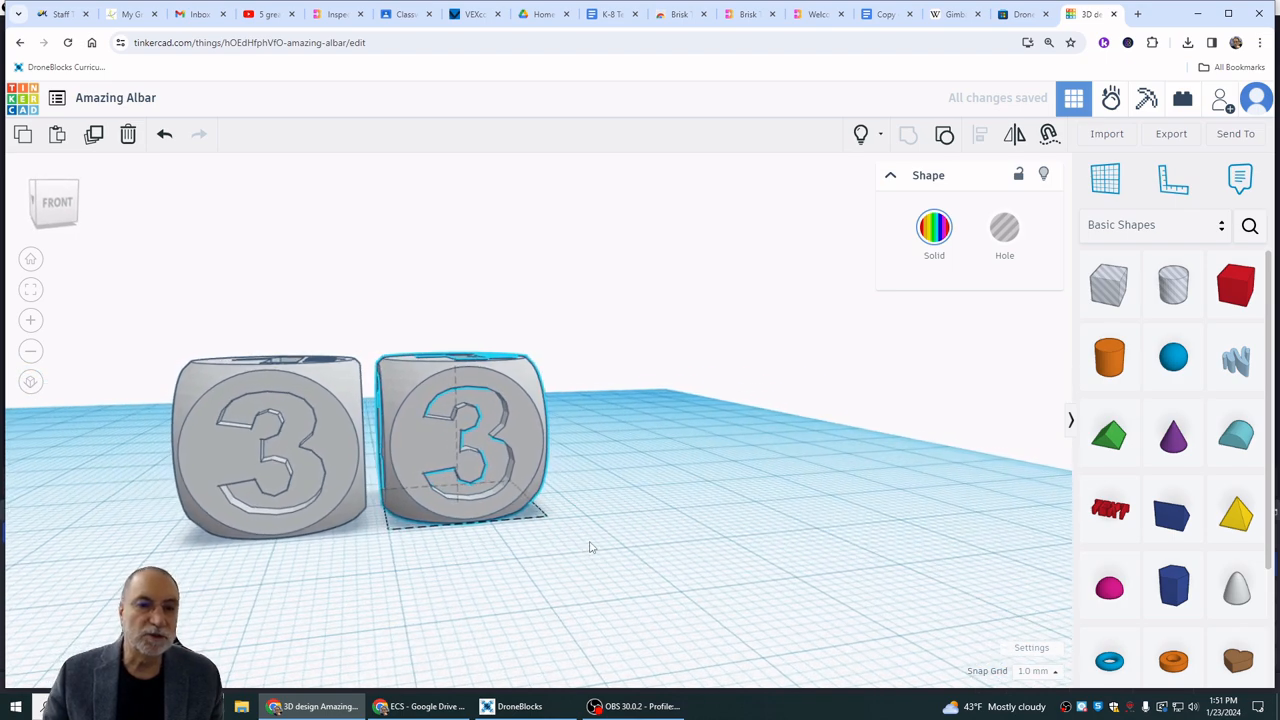
{"action": "right_click_drag", "start_coordinate": [714, 543], "coordinate": [723, 597]}
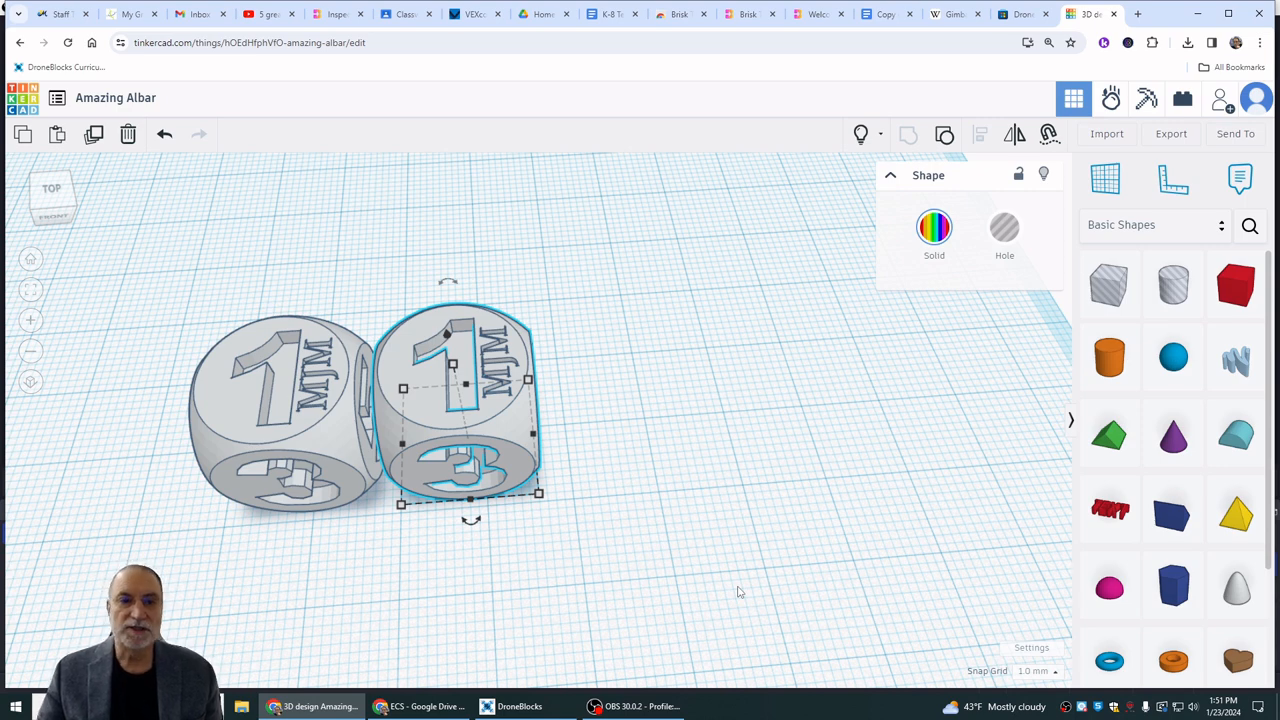
{"action": "left_click", "coordinate": [768, 594]}
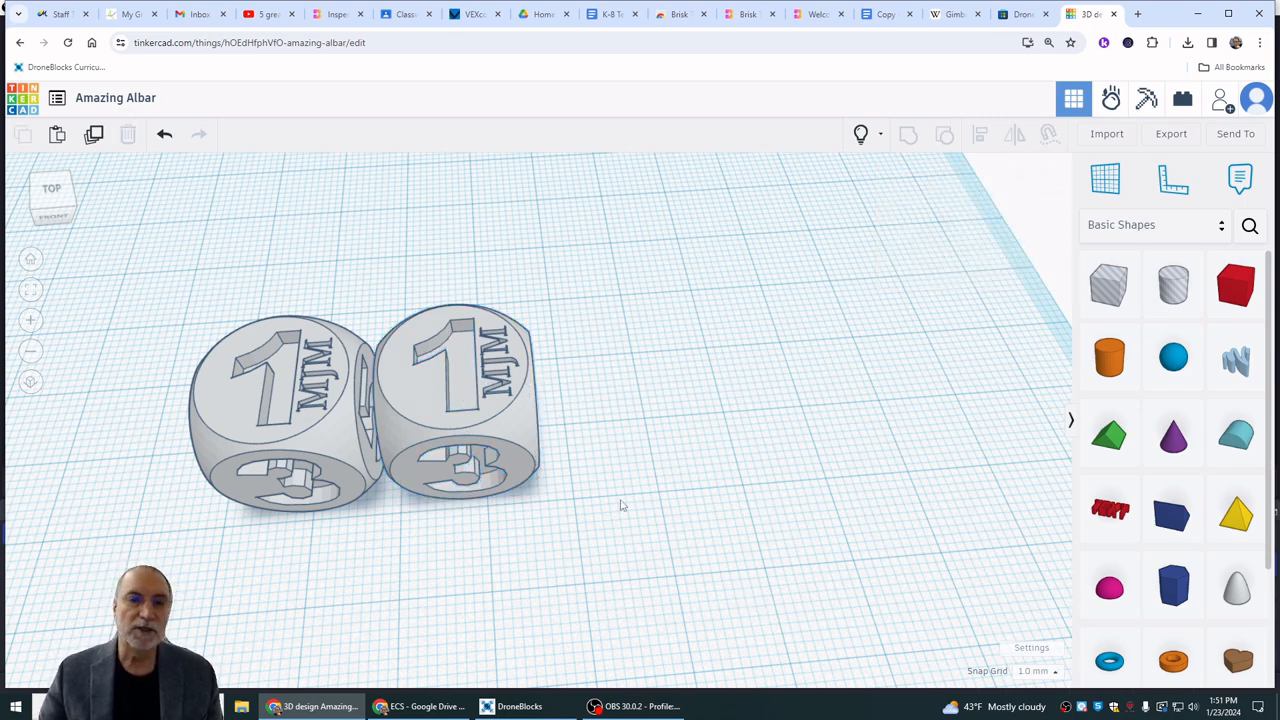
{"action": "left_click", "coordinate": [316, 455]}
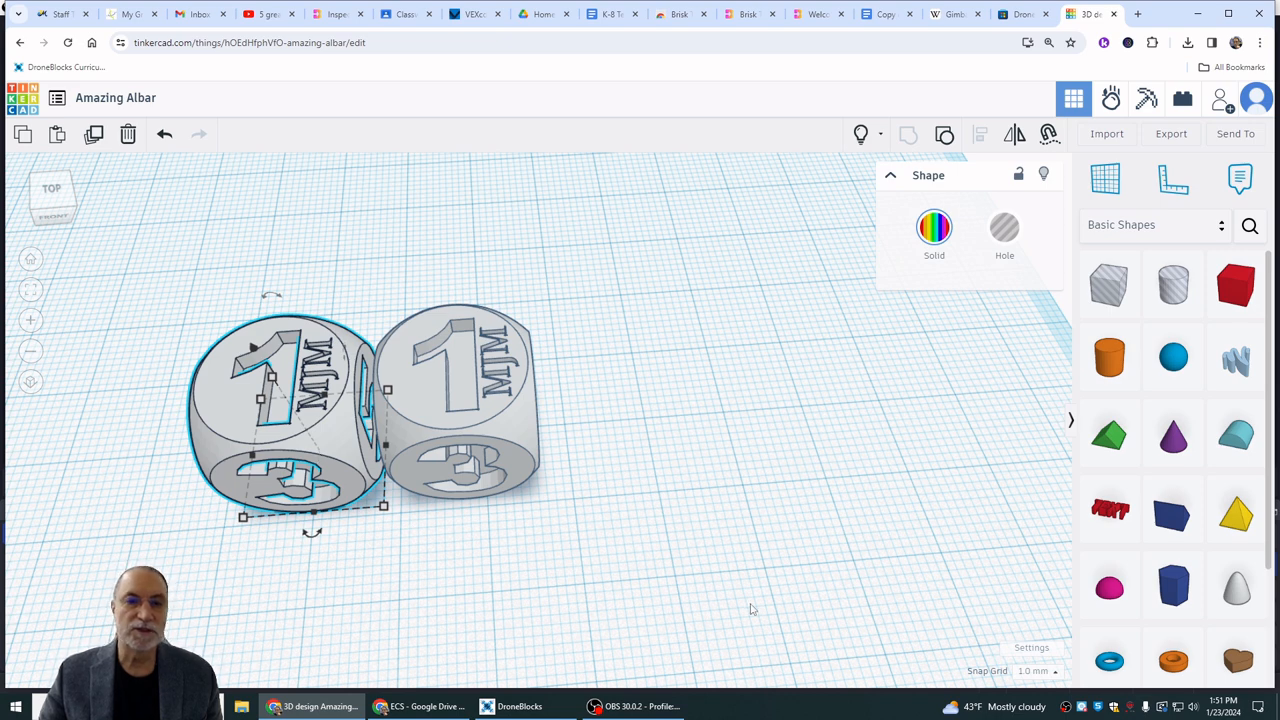
{"action": "left_click", "coordinate": [724, 472]}
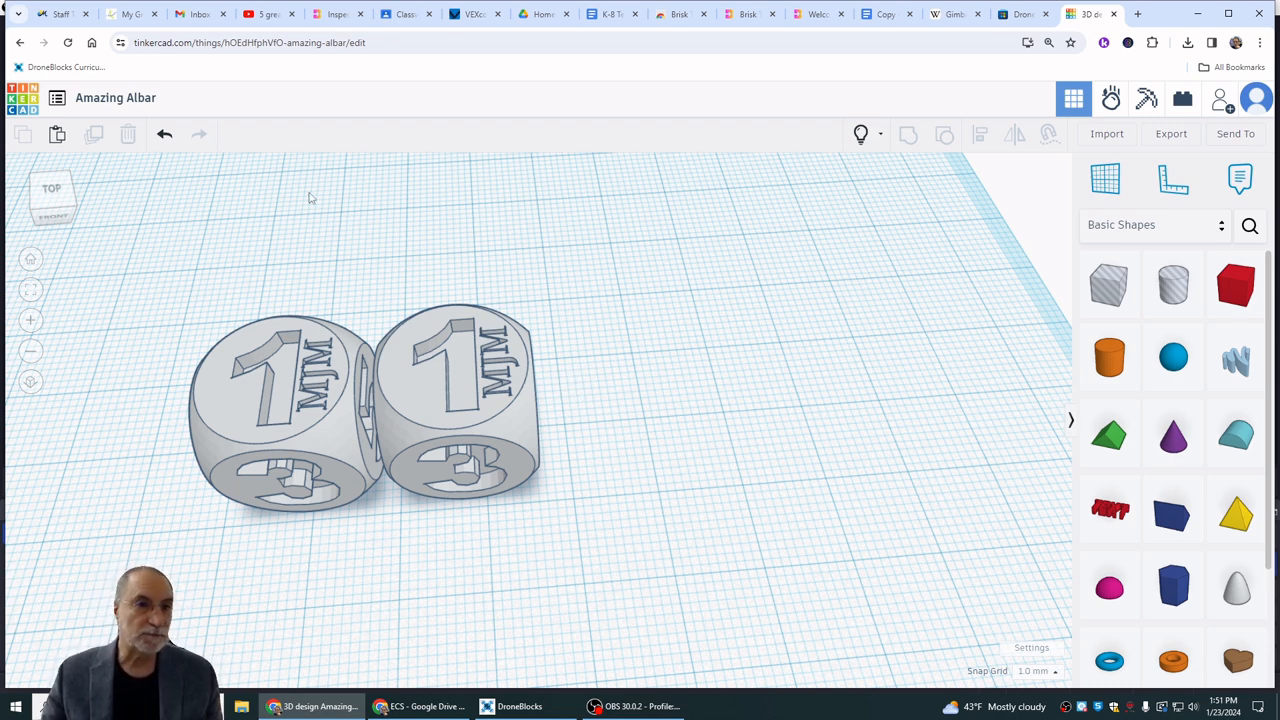
Rename the design as "Challenge #2 Let's Make a Pair of Dice".
{"action": "left_click", "coordinate": [90, 106]}
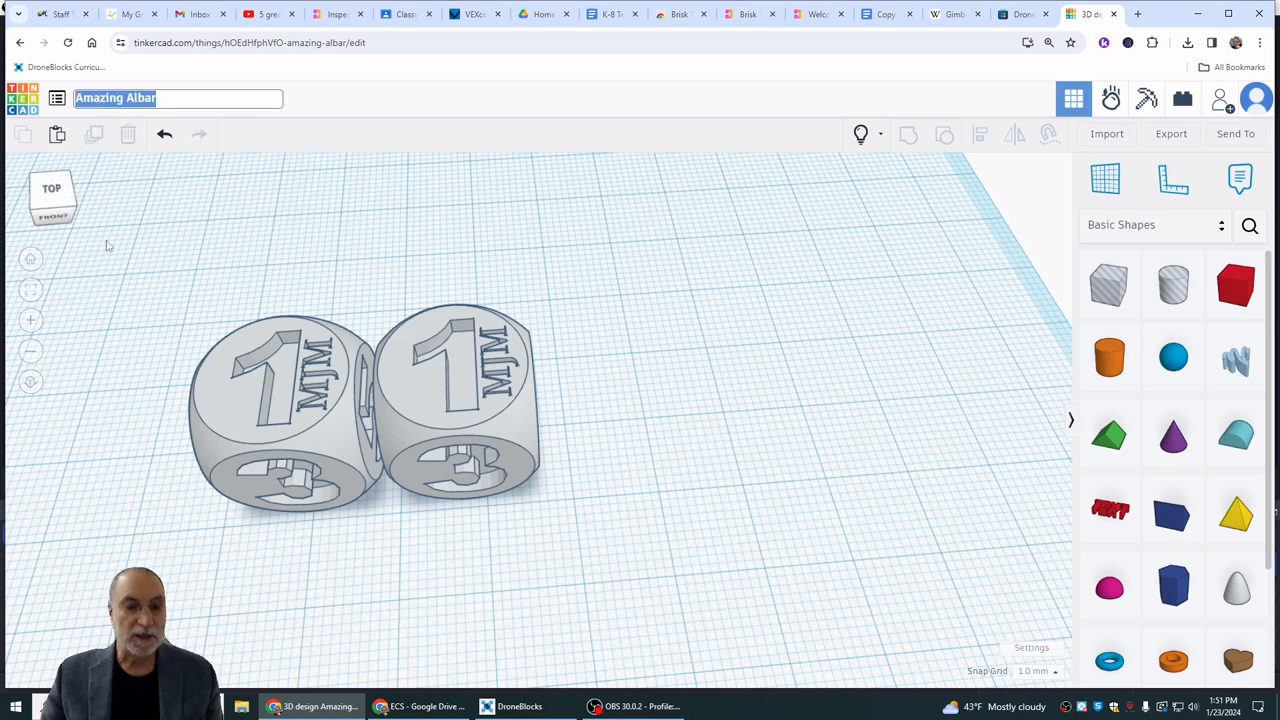
{"action": "type", "text": "Challe"}
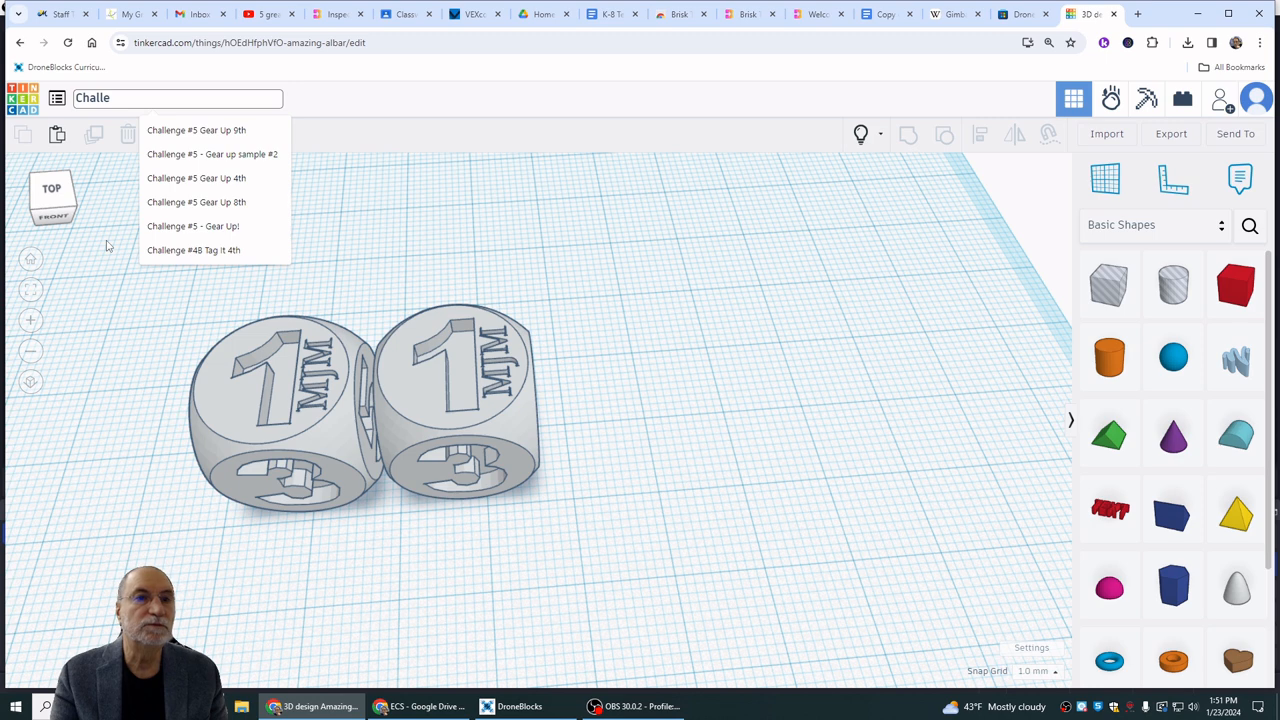
{"action": "type", "text": "nge"}
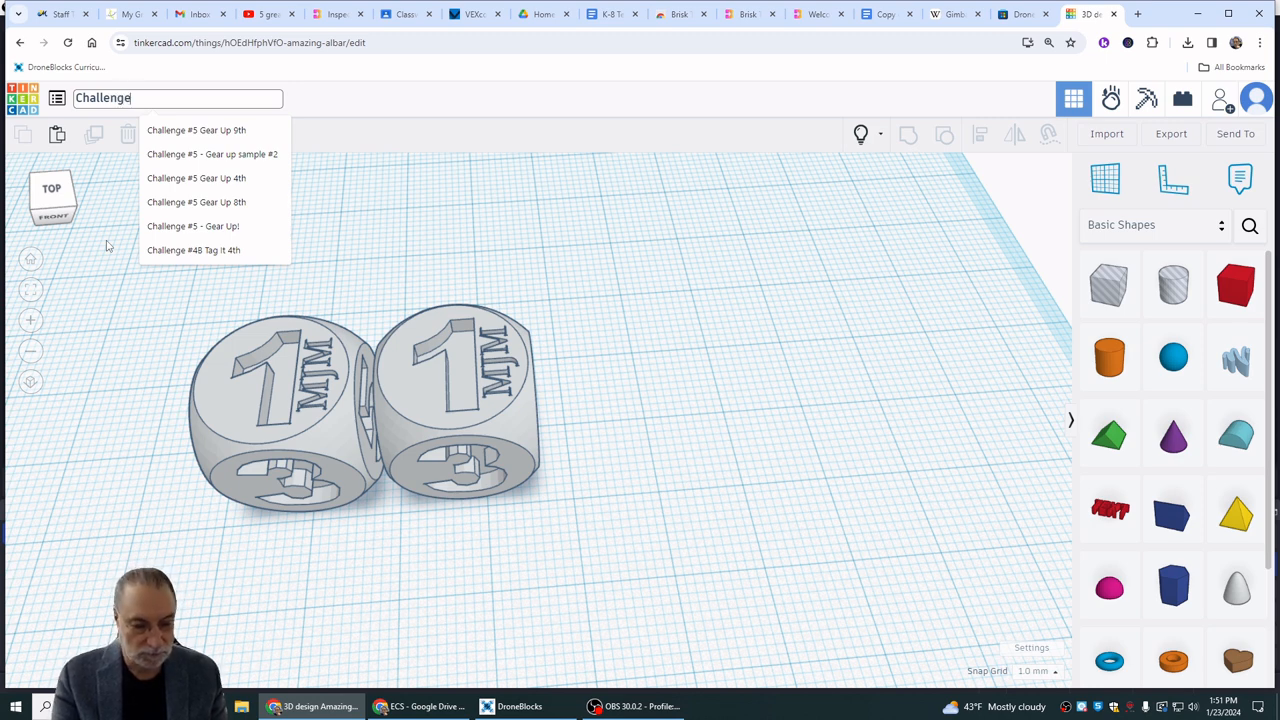
{"action": "type", "text": " #2"}
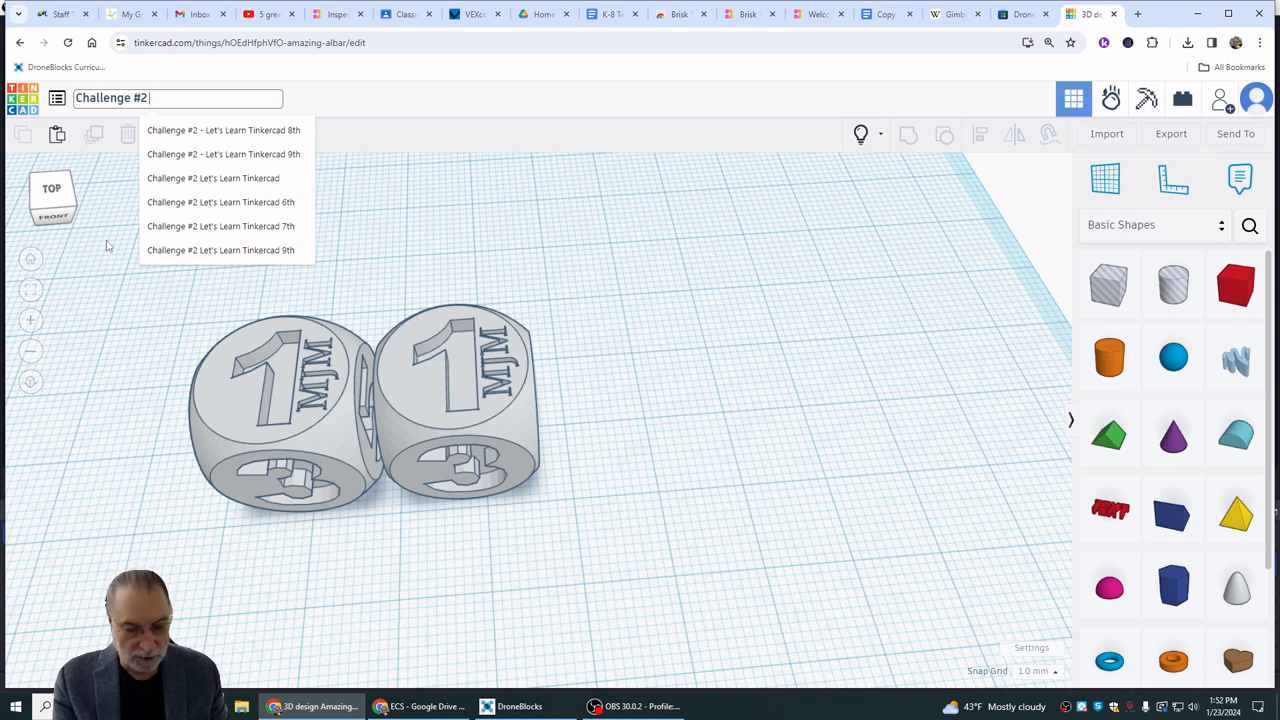
{"action": "type", "text": " Let"}
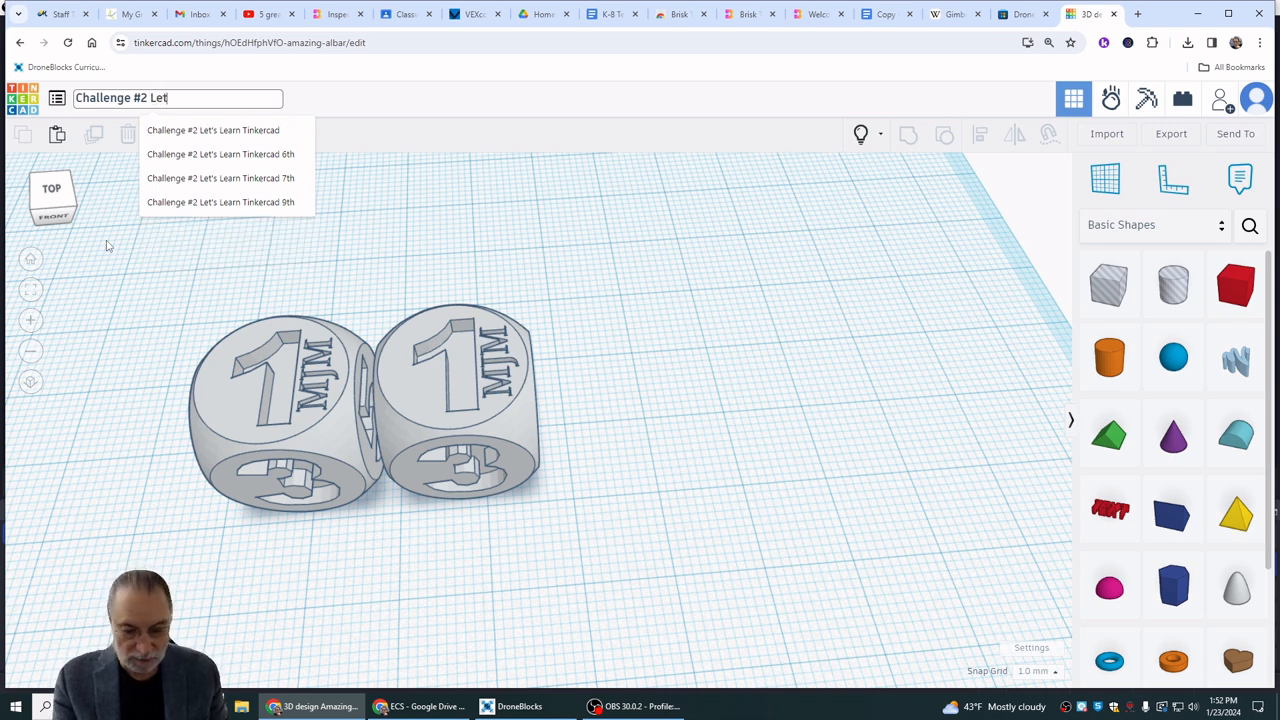
{"action": "type", "text": "'s Make a"}
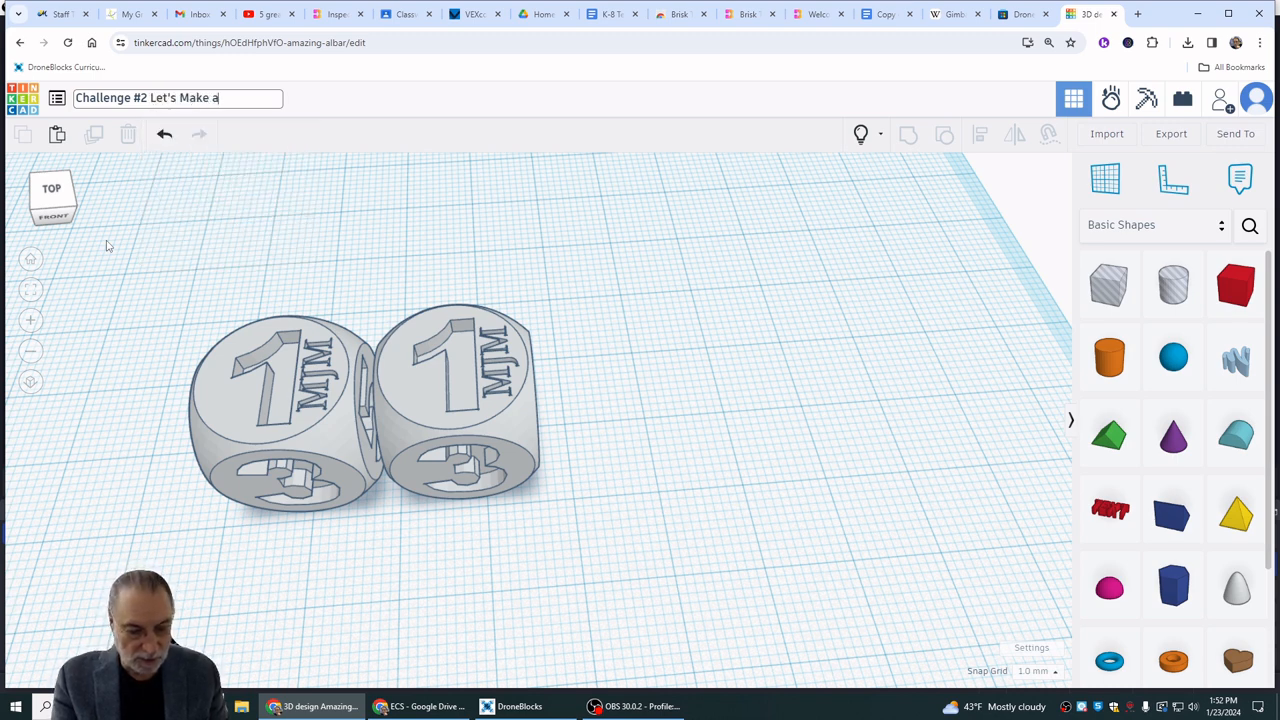
{"action": "type", "text": " Pair of"}
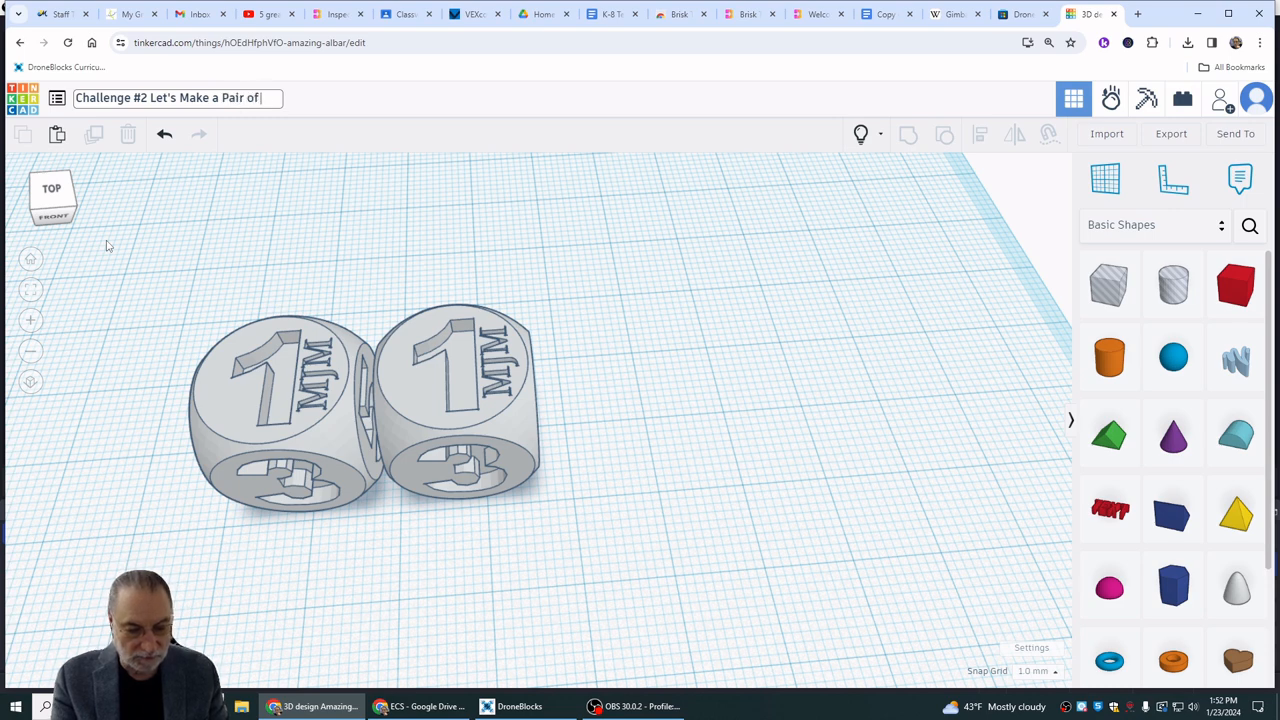
{"action": "type", "text": " Dice"}
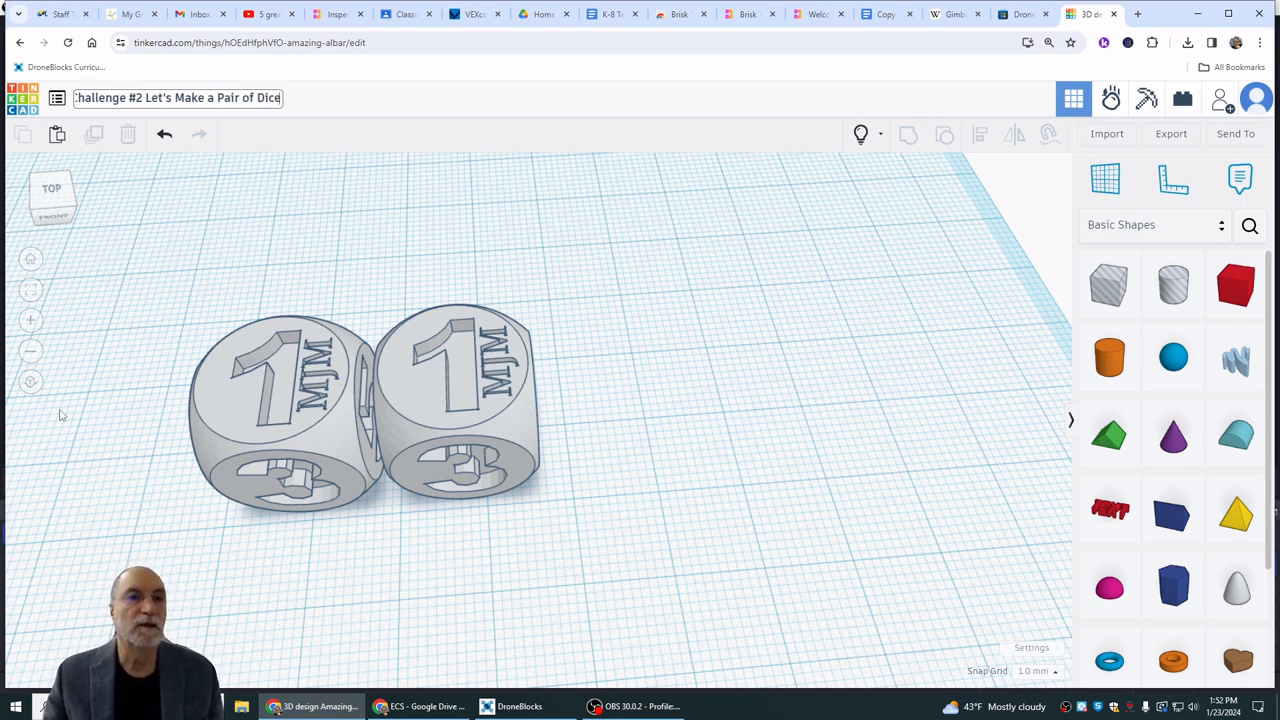
{"action": "left_click", "coordinate": [643, 335]}
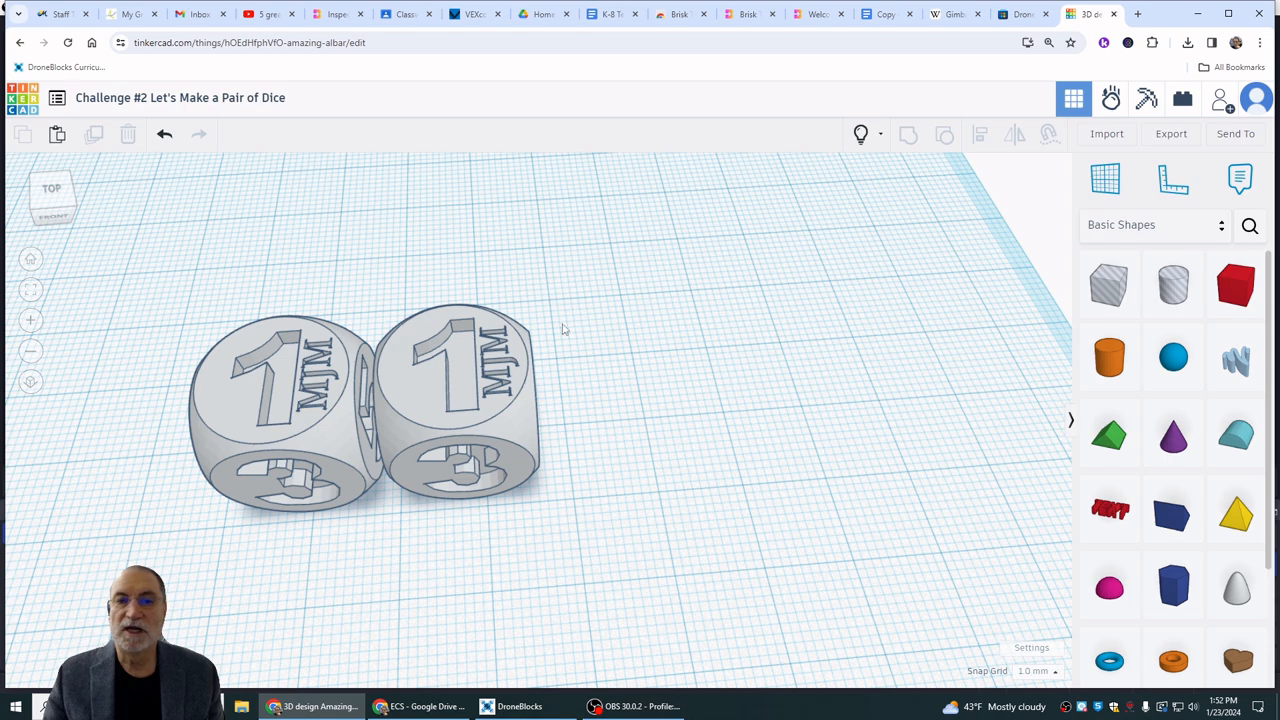
Export everything in the design as an STL file for 3D printing.
{"action": "left_click", "coordinate": [1169, 134]}
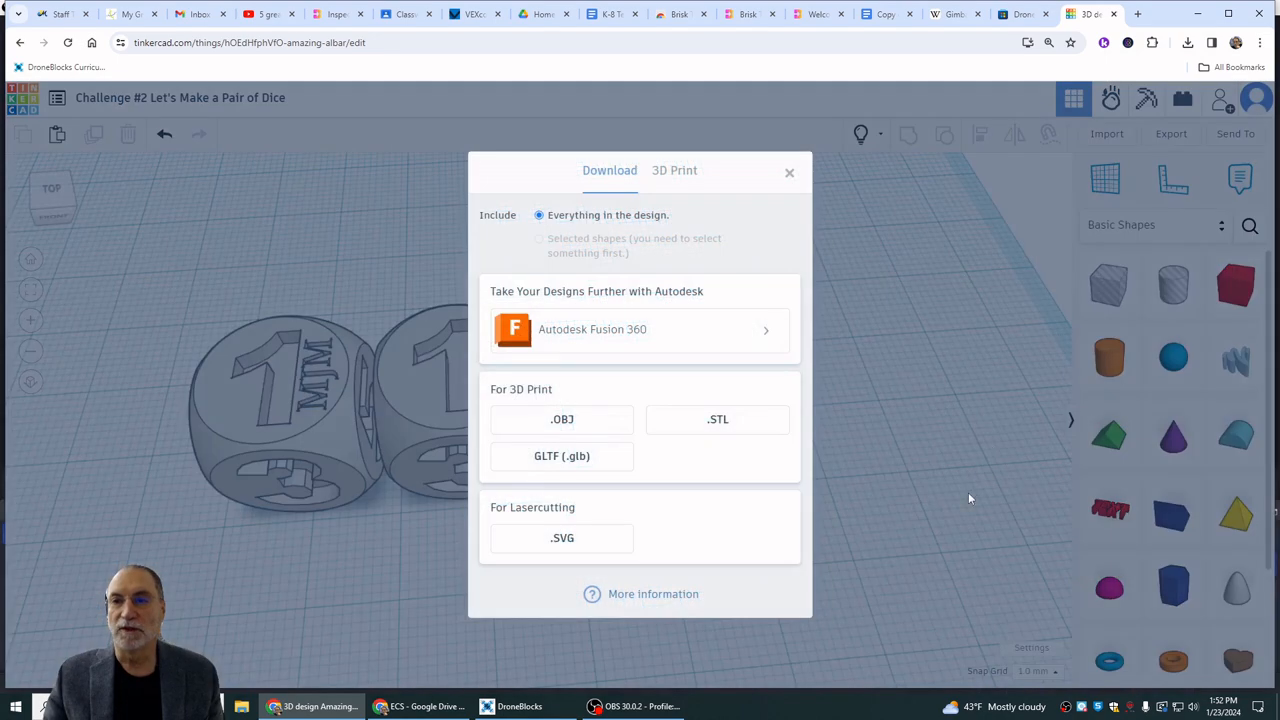
{"action": "left_click", "coordinate": [718, 422]}
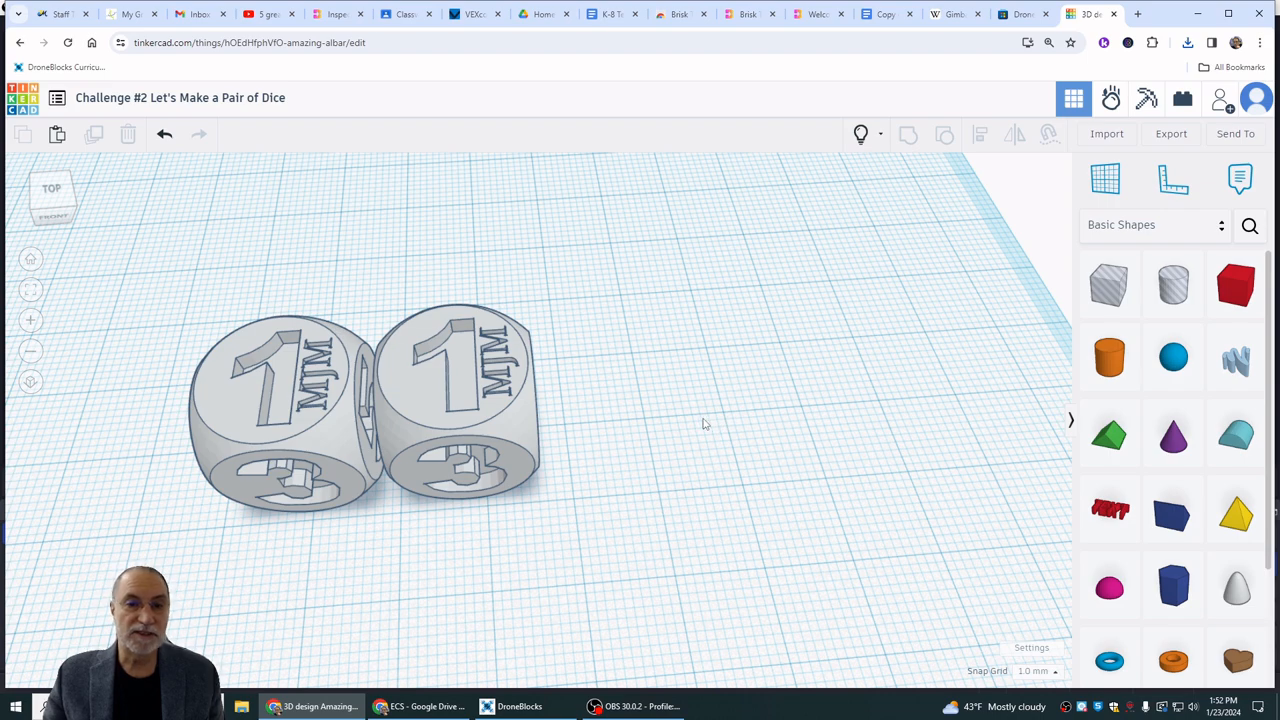
{"action": "right_click_drag", "start_coordinate": [703, 424], "coordinate": [703, 341]}
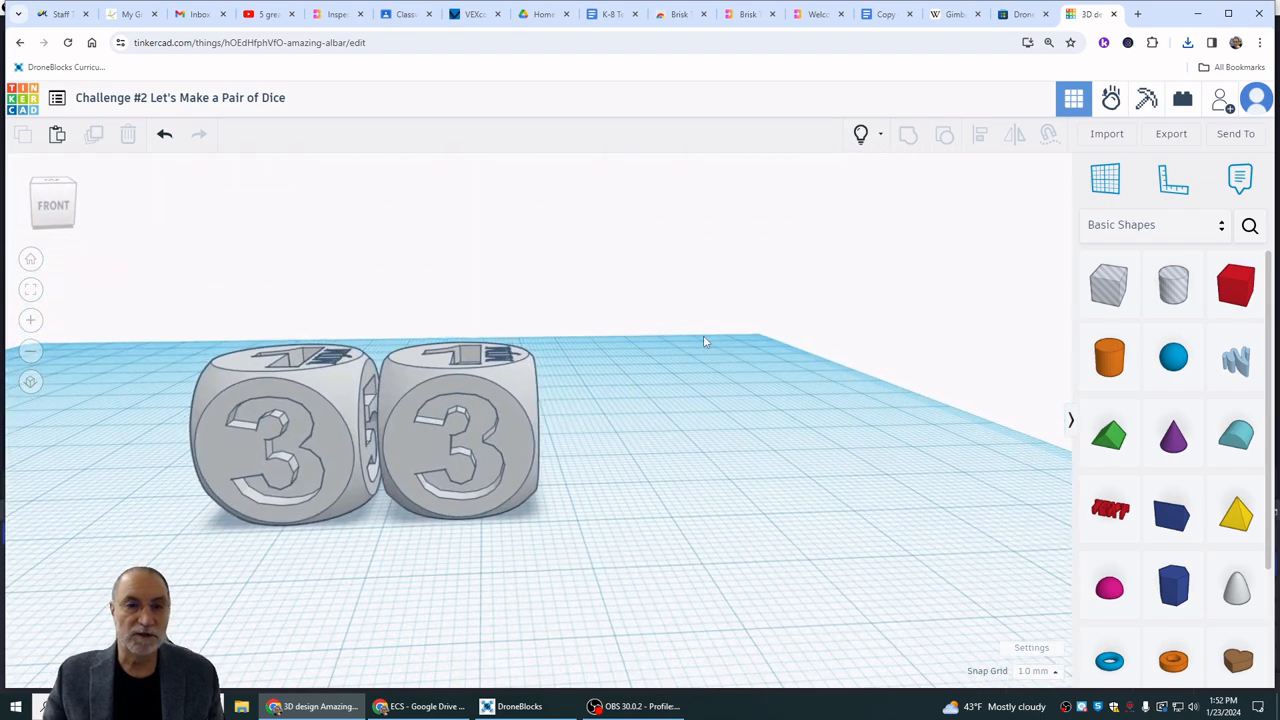
{"action": "right_click_drag", "start_coordinate": [491, 543], "coordinate": [694, 529]}
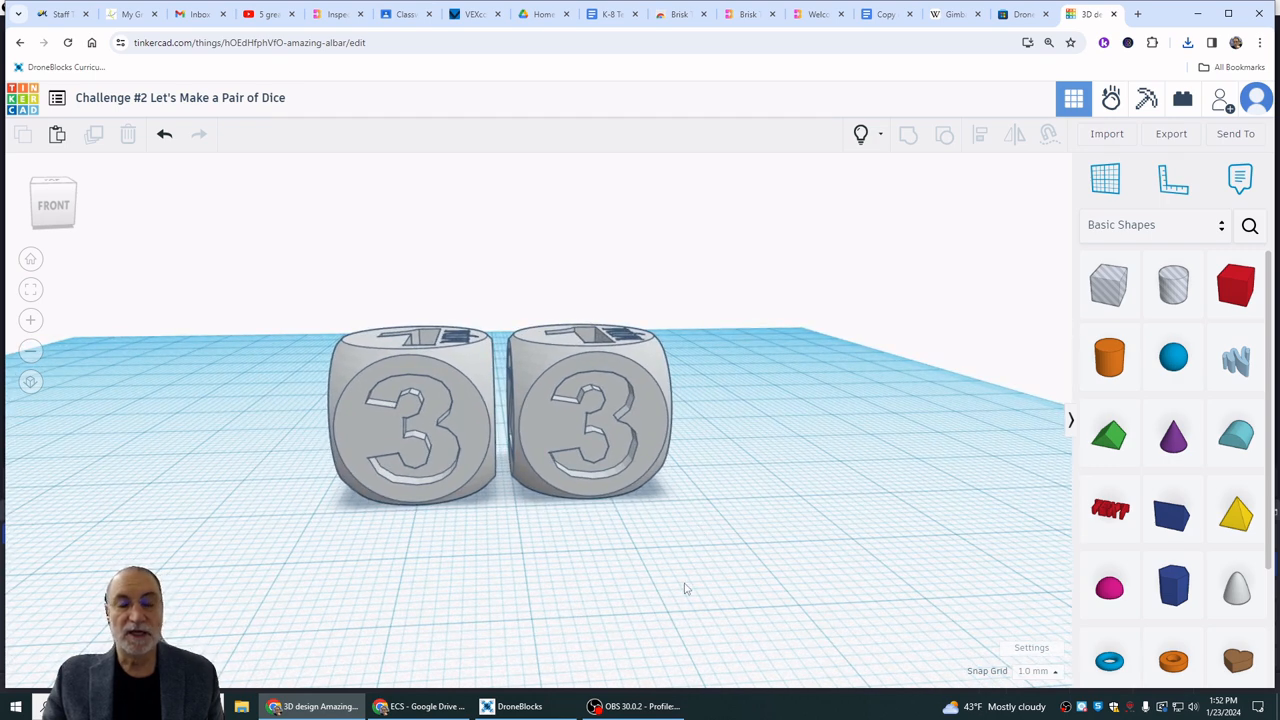